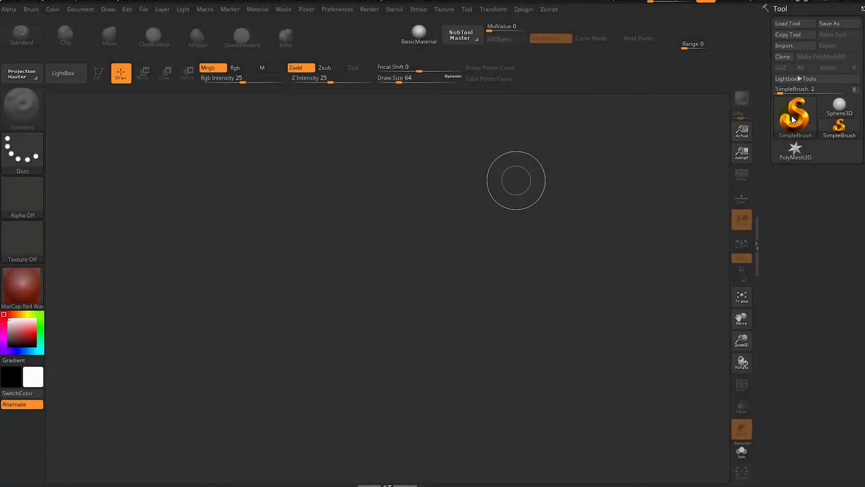
Draw a ZSphere on the canvas in Edit mode, turn it to front view and add a child sphere
{"action": "left_click", "coordinate": [795, 119]}
{"action": "left_click", "coordinate": [562, 175]}
{"action": "left_click_drag", "start_coordinate": [394, 263], "coordinate": [399, 293]}
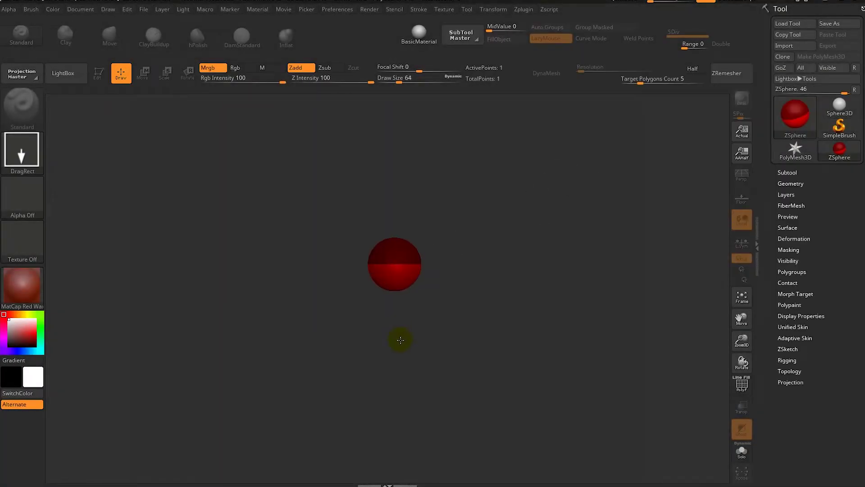
{"action": "key", "text": "t"}
{"action": "left_click_drag", "start_coordinate": [319, 221], "coordinate": [392, 266]}
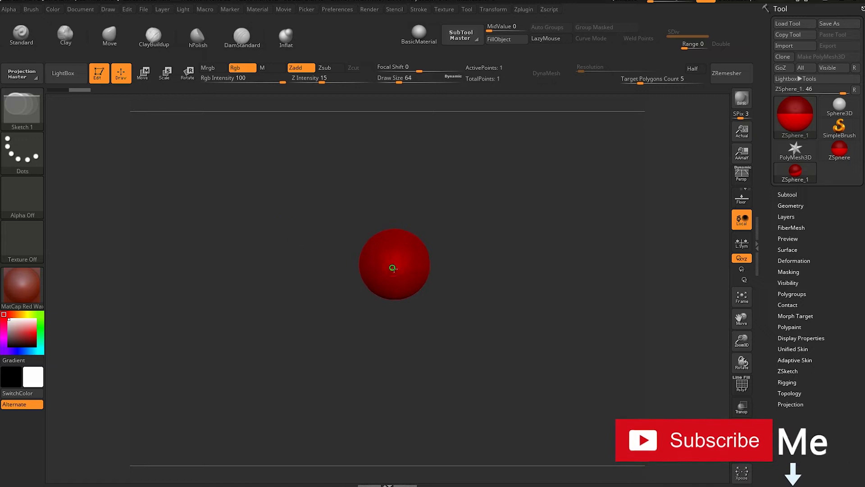
{"action": "left_click", "coordinate": [395, 266]}
Extend the ZSphere chain into a horizontal body and pull a right-end sphere down into a leg
{"action": "mouse_move", "coordinate": [433, 208]}
{"action": "left_mouse_down"}
{"action": "mouse_move", "coordinate": [238, 110]}
{"action": "mouse_move", "coordinate": [251, 168]}
{"action": "left_mouse_up"}
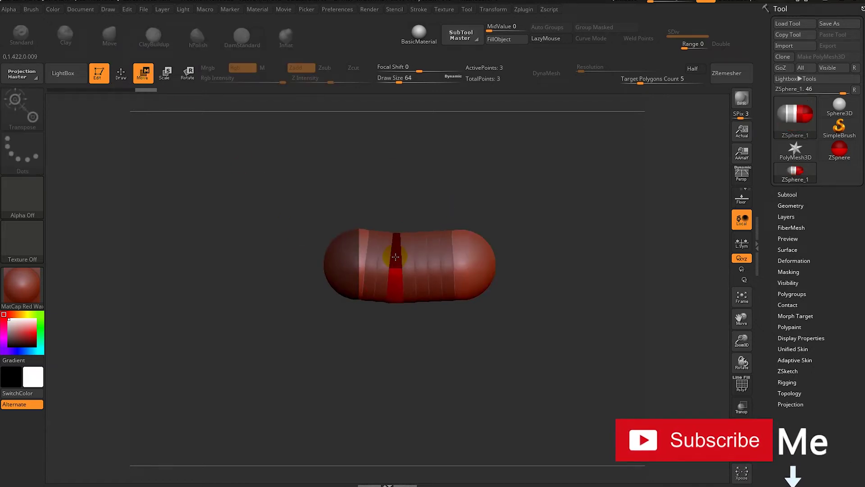
{"action": "left_click", "coordinate": [349, 272]}
{"action": "left_click", "coordinate": [468, 265]}
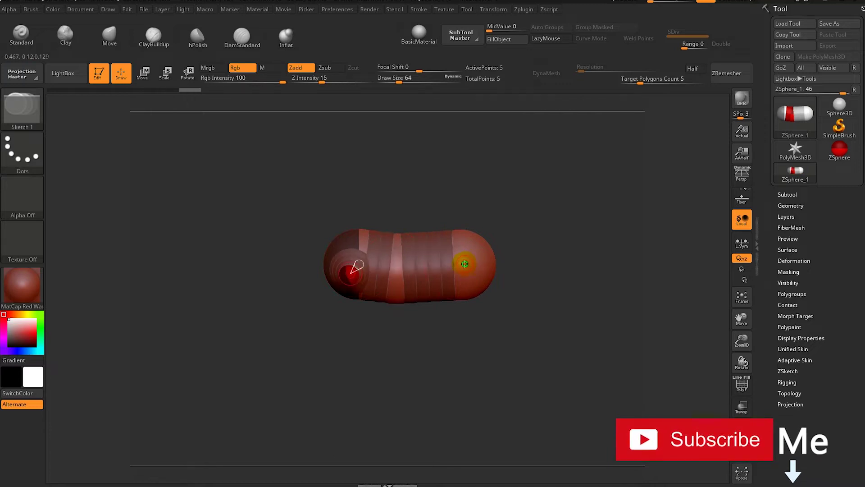
{"action": "left_click", "coordinate": [474, 273]}
{"action": "key", "text": "w"}
{"action": "left_click_drag", "start_coordinate": [474, 275], "coordinate": [461, 301]}
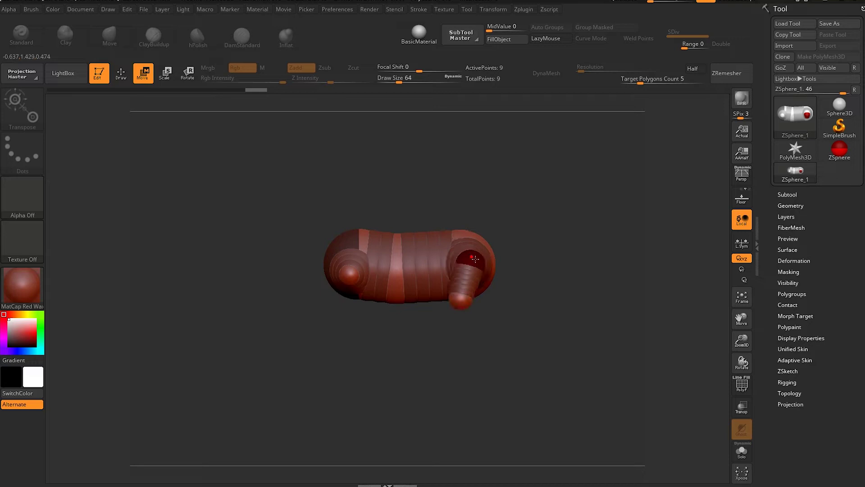
Bend the front leg by pulling its end ZSphere down
{"action": "key", "text": "q"}
{"action": "mouse_move", "coordinate": [496, 226]}
{"action": "left_mouse_down"}
{"action": "mouse_move", "coordinate": [493, 314]}
{"action": "mouse_move", "coordinate": [468, 307]}
{"action": "mouse_move", "coordinate": [483, 324]}
{"action": "left_mouse_up"}
{"action": "key", "text": "w"}
{"action": "mouse_move", "coordinate": [500, 289]}
{"action": "left_mouse_down"}
{"action": "mouse_move", "coordinate": [486, 314]}
{"action": "mouse_move", "coordinate": [536, 215]}
{"action": "left_mouse_up"}
{"action": "key", "text": "q"}
{"action": "key", "text": "w"}
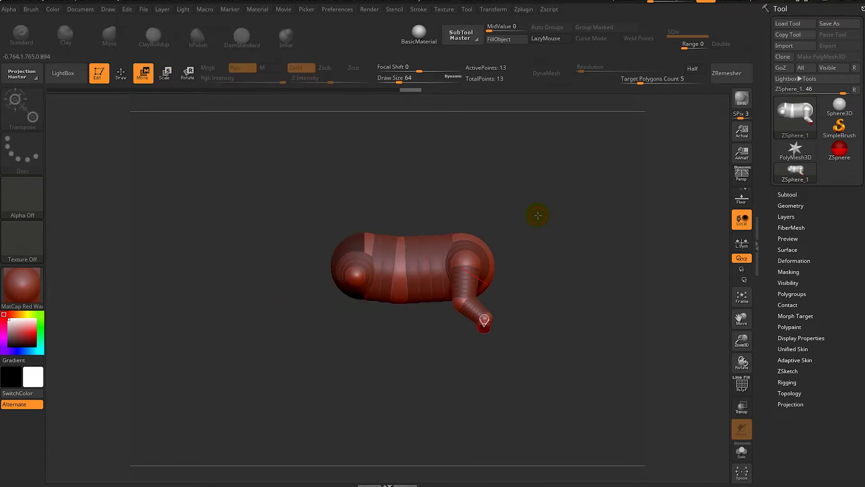
{"action": "left_click_drag", "start_coordinate": [480, 385], "coordinate": [479, 397]}
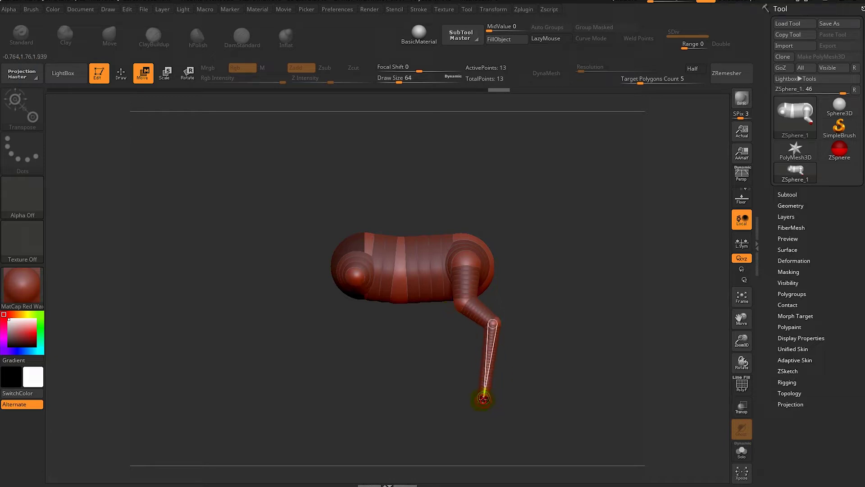
Build the back leg with a lowered knee and add foot ZSpheres at both leg tips
{"action": "key", "text": "q"}
{"action": "key", "text": "w"}
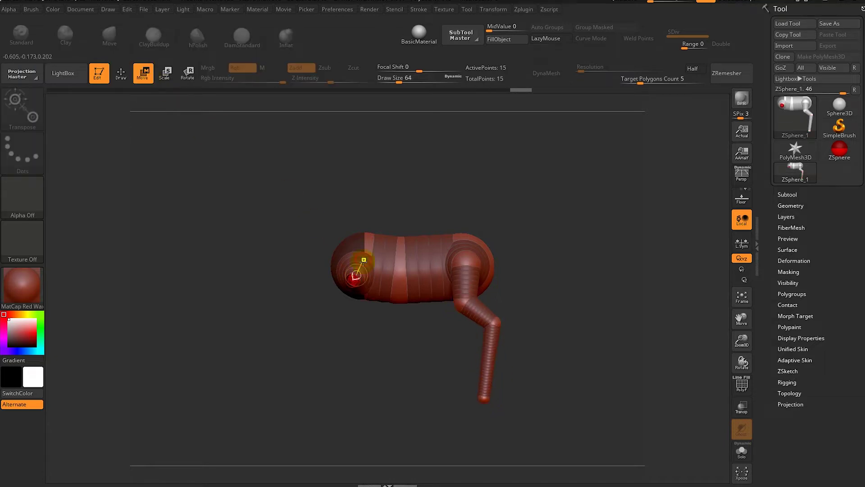
{"action": "key", "text": "q"}
{"action": "mouse_move", "coordinate": [212, 290]}
{"action": "left_mouse_down"}
{"action": "mouse_move", "coordinate": [214, 234]}
{"action": "mouse_move", "coordinate": [212, 288]}
{"action": "left_mouse_up"}
{"action": "mouse_move", "coordinate": [356, 270]}
{"action": "left_mouse_down"}
{"action": "mouse_move", "coordinate": [365, 287]}
{"action": "mouse_move", "coordinate": [369, 379]}
{"action": "left_mouse_up"}
{"action": "key", "text": "w"}
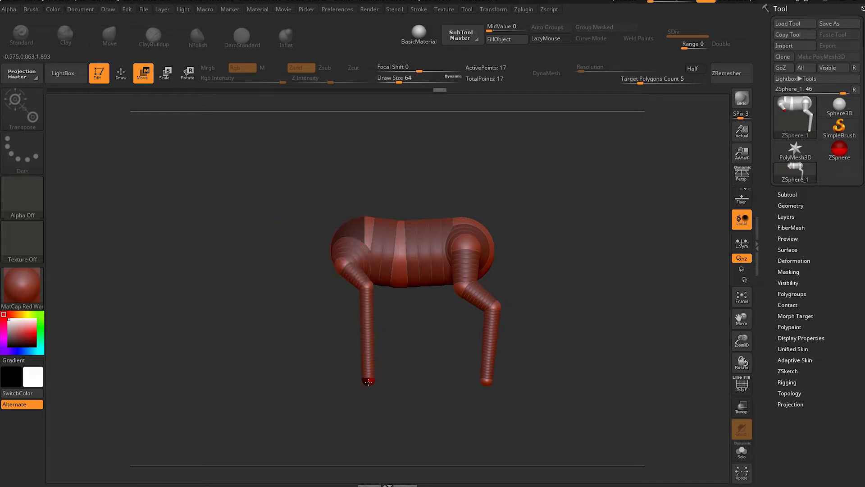
{"action": "left_click_drag", "start_coordinate": [495, 309], "coordinate": [503, 320]}
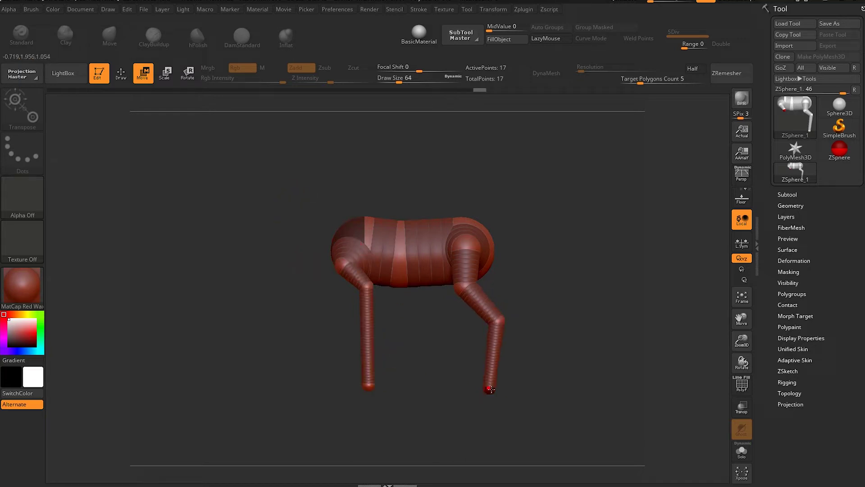
{"action": "left_click", "coordinate": [368, 381]}
{"action": "left_click", "coordinate": [491, 385]}
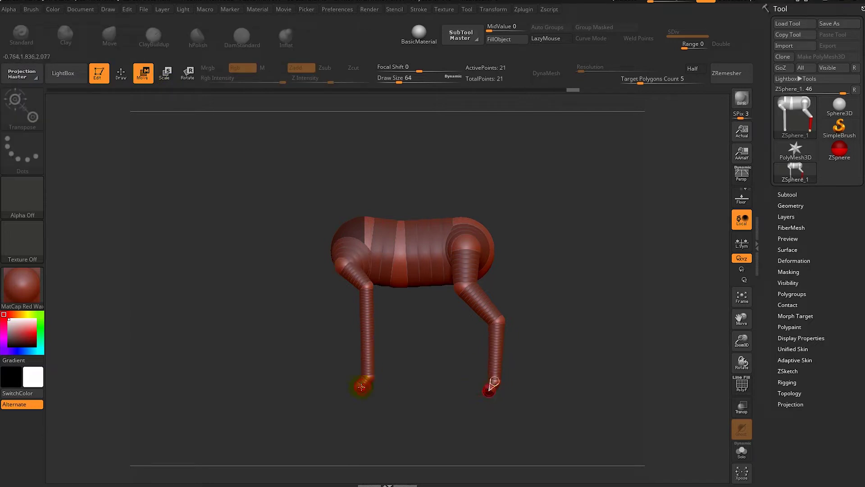
Resize the foot sphere at the leg tip and add a ZSphere on the left leg
{"action": "left_click", "coordinate": [173, 79]}
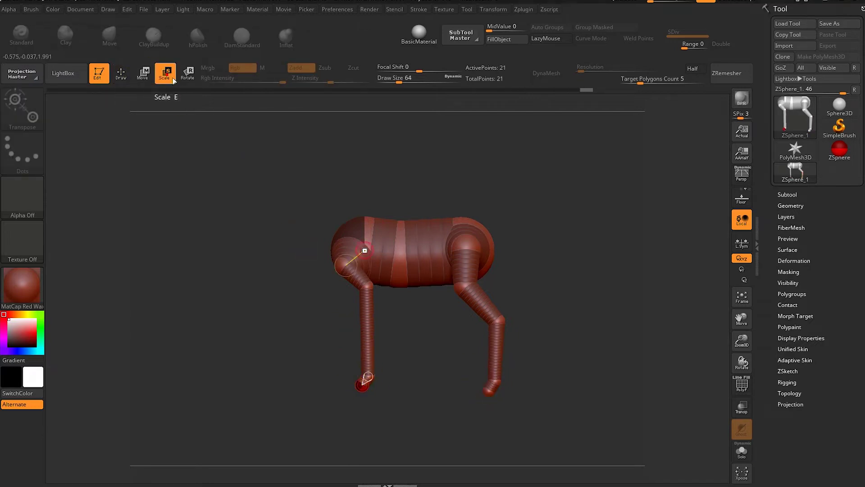
{"action": "left_click", "coordinate": [368, 377]}
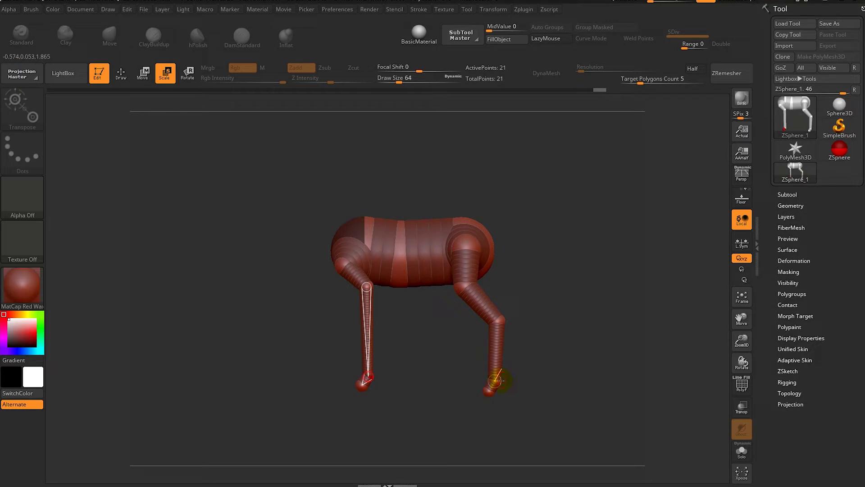
{"action": "left_click", "coordinate": [128, 78]}
{"action": "left_click", "coordinate": [368, 311]}
Reshape the left leg joint and try spreading the legs apart, undoing the last move
{"action": "left_click_drag", "start_coordinate": [522, 238], "coordinate": [450, 232]}
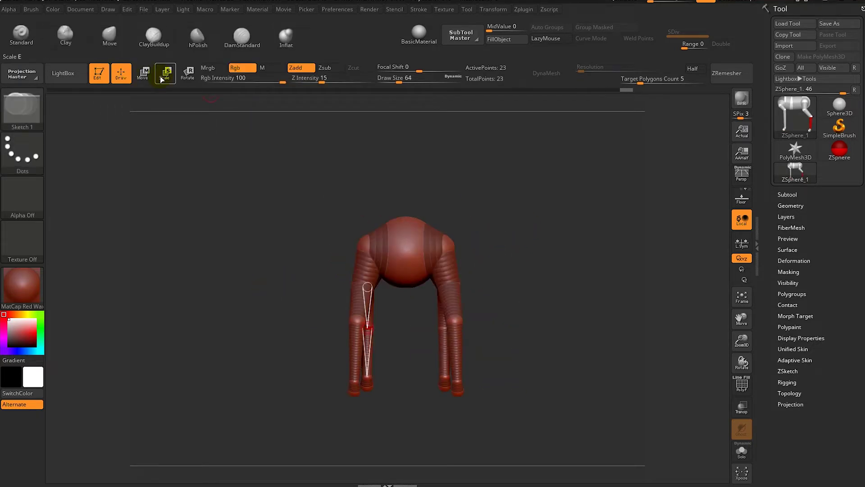
{"action": "key", "text": "w"}
{"action": "left_click_drag", "start_coordinate": [356, 289], "coordinate": [368, 292]}
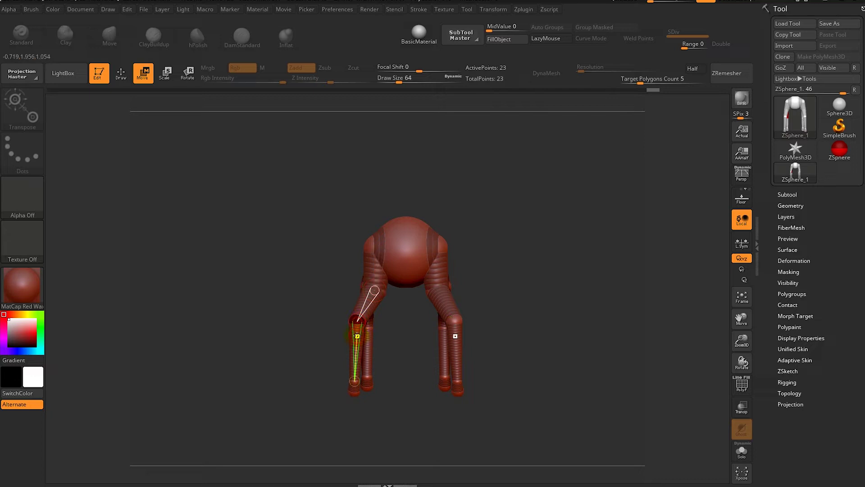
{"action": "left_click_drag", "start_coordinate": [357, 336], "coordinate": [374, 333]}
{"action": "left_click_drag", "start_coordinate": [397, 261], "coordinate": [392, 380]}
{"action": "key", "text": "ctrl+z"}
{"action": "key", "text": "ctrl+z"}
{"action": "key", "text": "ctrl+z"}
Reposition the leg joints so they no longer cross, adjusting the left foot and right leg
{"action": "mouse_move", "coordinate": [342, 288]}
{"action": "left_mouse_down"}
{"action": "mouse_move", "coordinate": [460, 287]}
{"action": "mouse_move", "coordinate": [325, 286]}
{"action": "mouse_move", "coordinate": [356, 334]}
{"action": "left_mouse_up"}
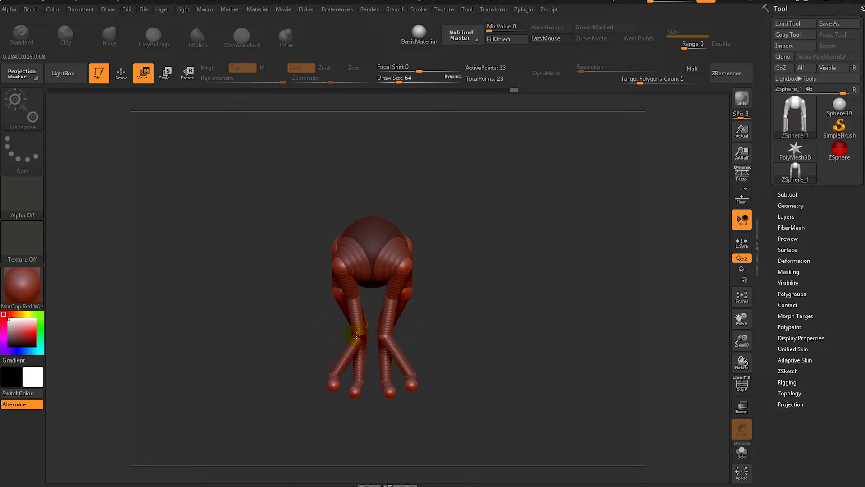
{"action": "left_click_drag", "start_coordinate": [450, 316], "coordinate": [568, 316]}
{"action": "left_click_drag", "start_coordinate": [333, 293], "coordinate": [316, 378]}
{"action": "mouse_move", "coordinate": [481, 390]}
{"action": "left_mouse_down"}
{"action": "mouse_move", "coordinate": [346, 391]}
{"action": "mouse_move", "coordinate": [411, 315]}
{"action": "left_mouse_up"}
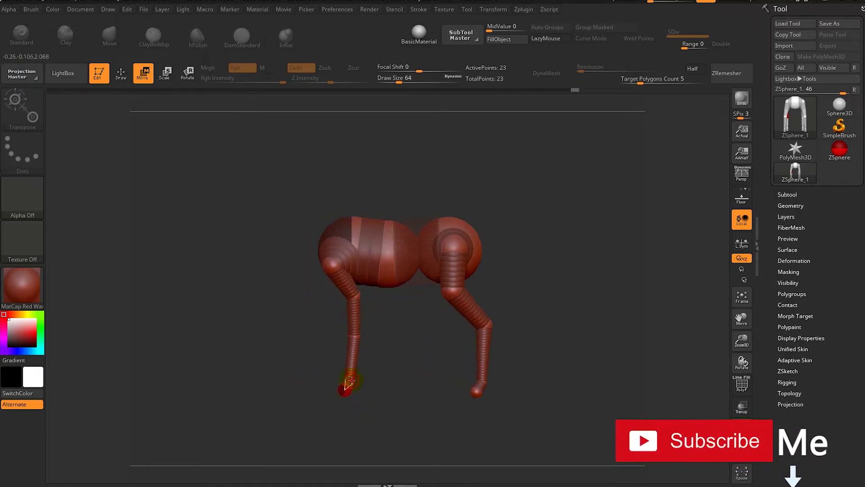
{"action": "left_click_drag", "start_coordinate": [351, 380], "coordinate": [347, 385]}
{"action": "mouse_move", "coordinate": [367, 291]}
{"action": "left_mouse_down"}
{"action": "mouse_move", "coordinate": [467, 357]}
{"action": "mouse_move", "coordinate": [451, 371]}
{"action": "left_mouse_up"}
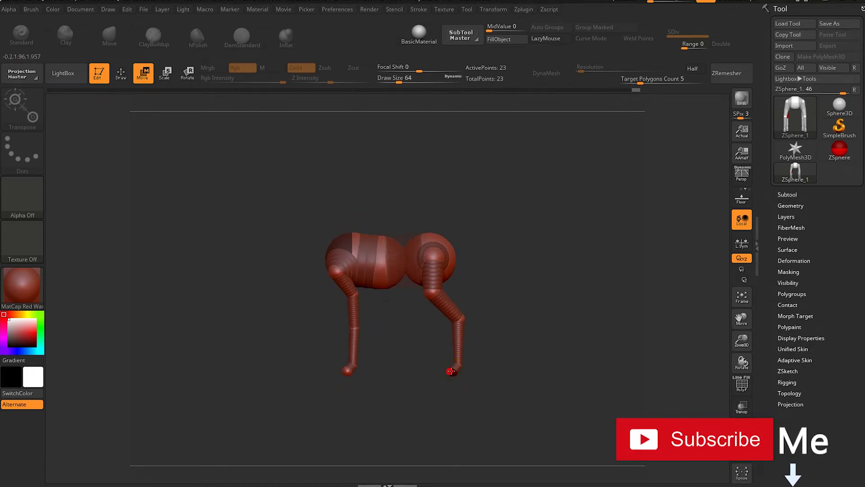
Add a short ZSphere chain hanging down from the body's end and bend it slightly
{"action": "key", "text": "q"}
{"action": "left_click_drag", "start_coordinate": [501, 231], "coordinate": [190, 112], "text": "shift"}
{"action": "left_click_drag", "start_coordinate": [353, 262], "coordinate": [352, 244]}
{"action": "left_click_drag", "start_coordinate": [495, 271], "coordinate": [608, 271], "text": "shift"}
{"action": "key", "text": "w"}
{"action": "left_click_drag", "start_coordinate": [376, 236], "coordinate": [381, 288]}
{"action": "key", "text": "q"}
{"action": "left_click", "coordinate": [367, 244]}
{"action": "key", "text": "w"}
{"action": "key", "text": "e"}
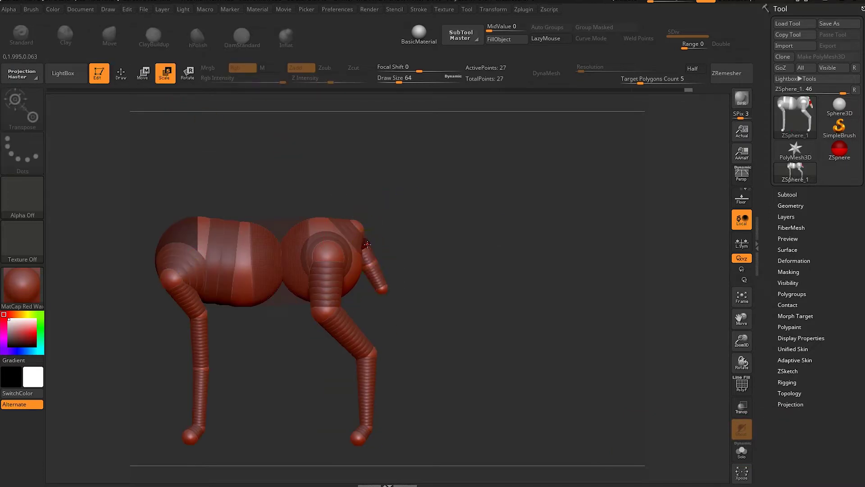
{"action": "key", "text": "w"}
{"action": "left_click_drag", "start_coordinate": [367, 244], "coordinate": [370, 241]}
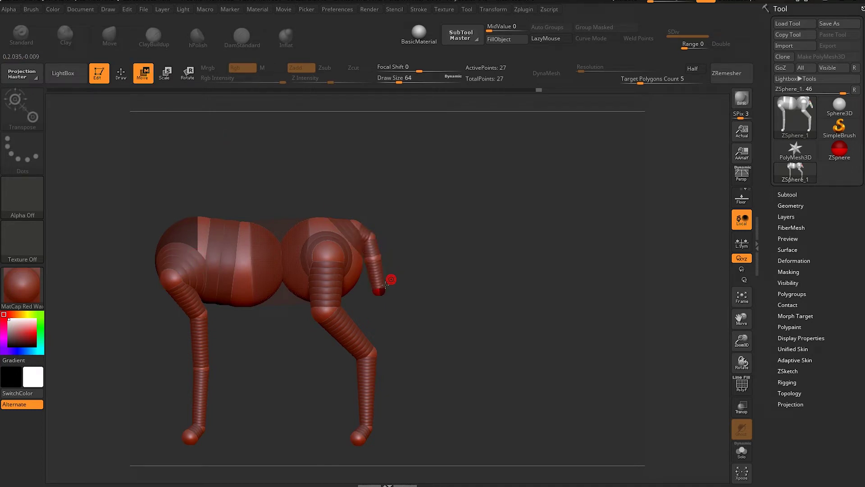
{"action": "left_click_drag", "start_coordinate": [386, 209], "coordinate": [360, 199]}
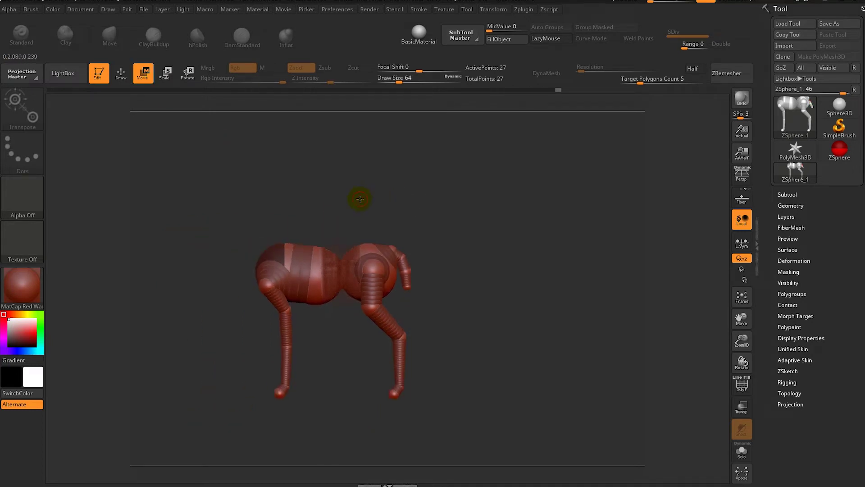
Draw a new ZSphere from the body's front and move it up into a neck
{"action": "left_click", "coordinate": [121, 74]}
{"action": "left_click_drag", "start_coordinate": [189, 212], "coordinate": [284, 215]}
{"action": "left_click_drag", "start_coordinate": [417, 258], "coordinate": [384, 233]}
{"action": "key", "text": "w"}
{"action": "key", "text": "q"}
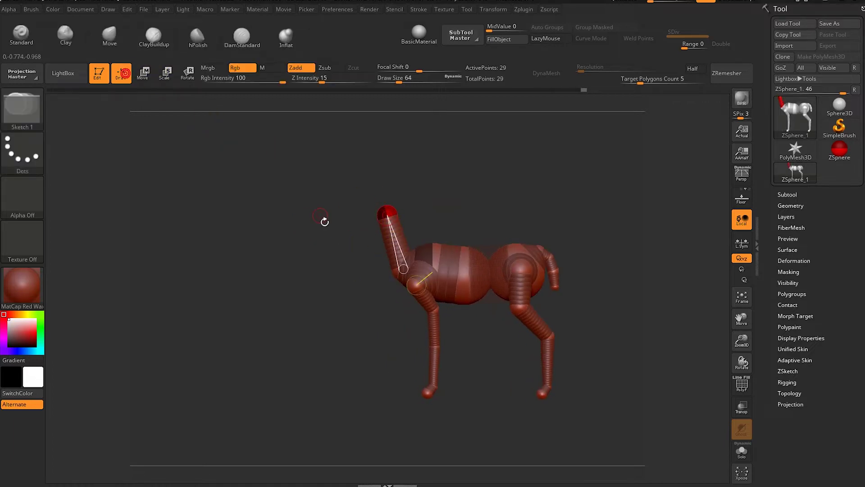
{"action": "left_click_drag", "start_coordinate": [324, 222], "coordinate": [399, 218]}
{"action": "mouse_move", "coordinate": [473, 189]}
{"action": "left_mouse_down"}
{"action": "mouse_move", "coordinate": [402, 188]}
{"action": "mouse_move", "coordinate": [340, 224]}
{"action": "left_mouse_up"}
{"action": "key", "text": "w"}
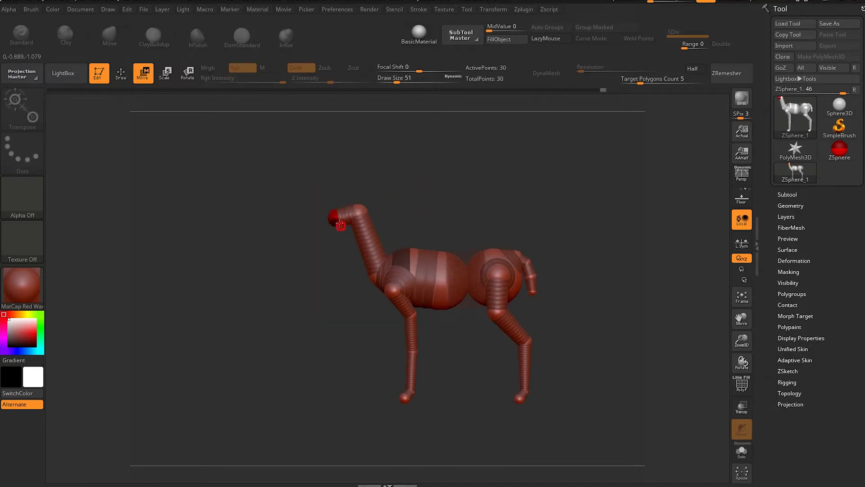
{"action": "key", "text": "ctrl+z"}
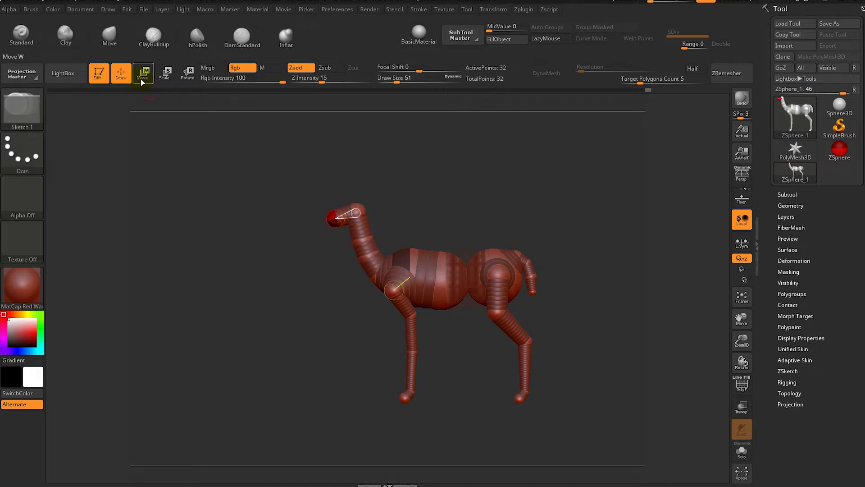
Scale and position the head, then add ear ZSpheres on top of it
{"action": "key", "text": "e"}
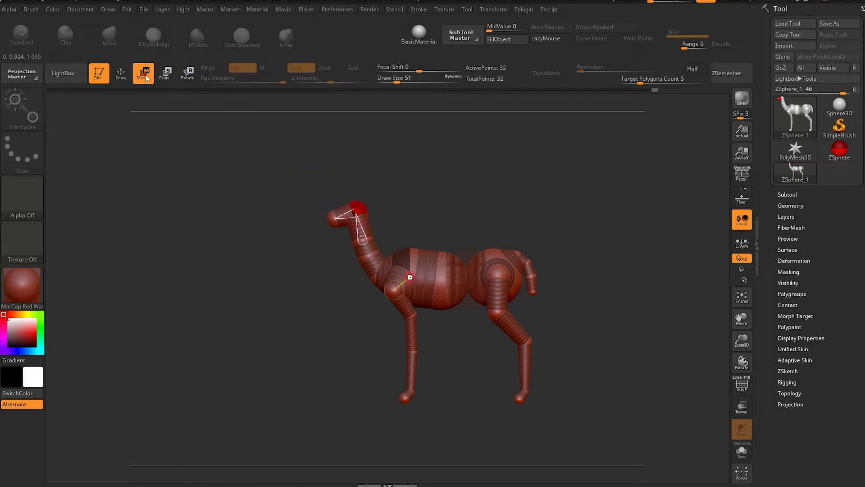
{"action": "key", "text": "w"}
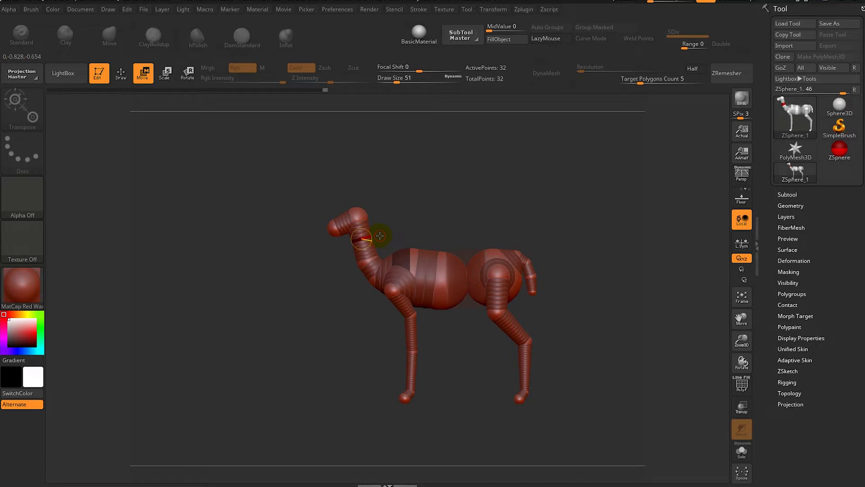
{"action": "key", "text": "q"}
{"action": "left_click", "coordinate": [361, 203]}
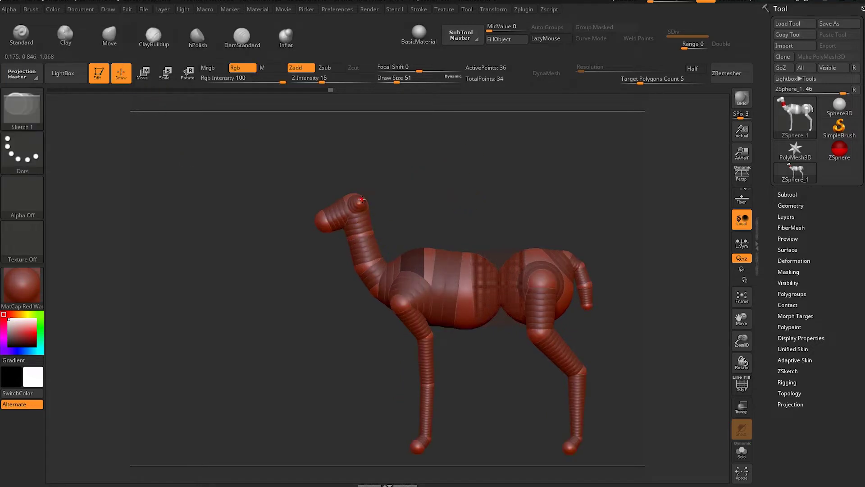
{"action": "key", "text": "w"}
{"action": "mouse_move", "coordinate": [340, 137]}
{"action": "left_mouse_down", "text": "shift"}
{"action": "mouse_move", "coordinate": [351, 198]}
{"action": "mouse_move", "coordinate": [434, 158]}
{"action": "left_mouse_up", "text": "shift"}
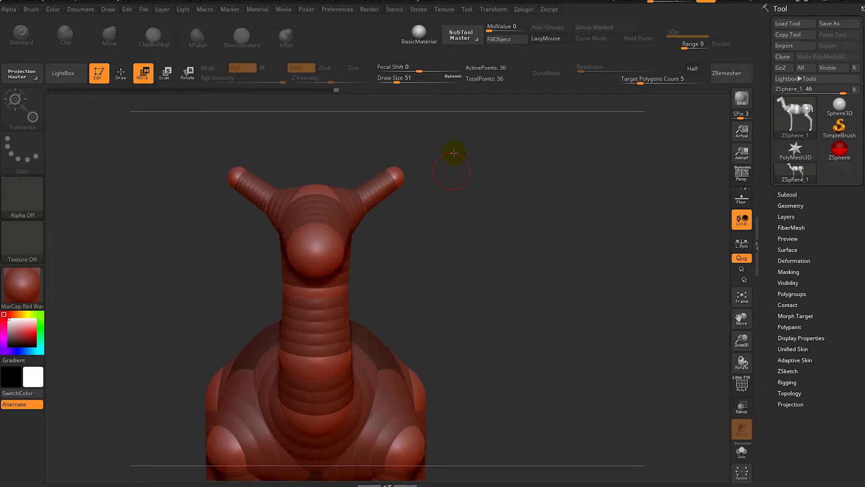
Reduce draw size to 27 and pull the shoulder ZSphere up and right to reshape the torso
{"action": "left_click_drag", "start_coordinate": [397, 82], "coordinate": [391, 82]}
{"action": "mouse_move", "coordinate": [363, 212]}
{"action": "left_mouse_down"}
{"action": "mouse_move", "coordinate": [349, 203]}
{"action": "mouse_move", "coordinate": [394, 166]}
{"action": "mouse_move", "coordinate": [391, 171]}
{"action": "left_mouse_up"}
{"action": "key", "text": "e"}
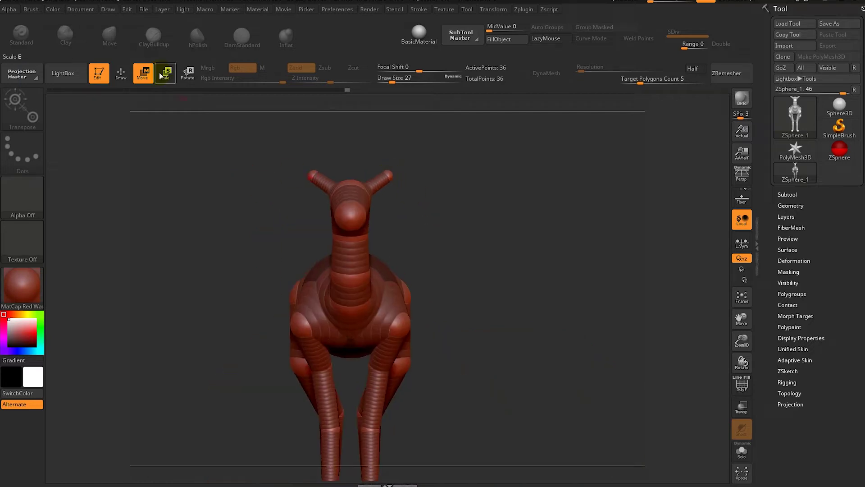
{"action": "left_click_drag", "start_coordinate": [267, 279], "coordinate": [265, 247], "text": "alt"}
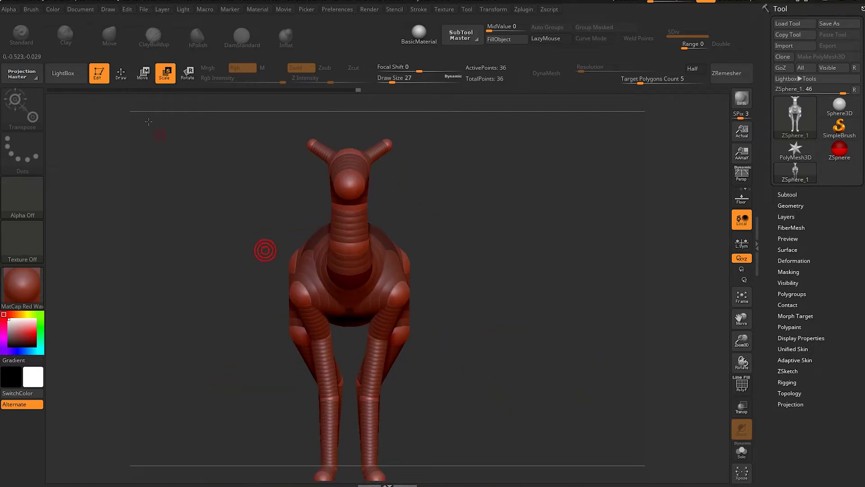
{"action": "key", "text": "w"}
{"action": "mouse_move", "coordinate": [441, 282]}
{"action": "left_mouse_down"}
{"action": "mouse_move", "coordinate": [445, 244]}
{"action": "mouse_move", "coordinate": [423, 199]}
{"action": "mouse_move", "coordinate": [459, 166]}
{"action": "mouse_move", "coordinate": [456, 158]}
{"action": "mouse_move", "coordinate": [466, 160]}
{"action": "left_mouse_up"}
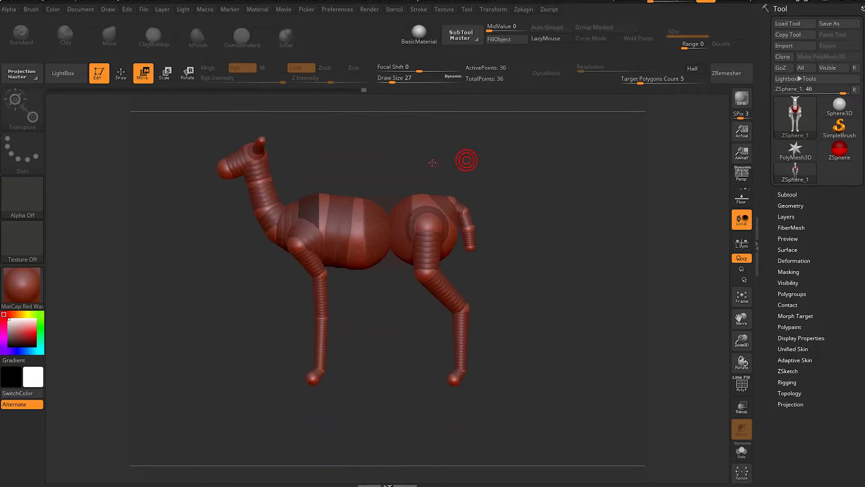
{"action": "left_click_drag", "start_coordinate": [413, 200], "coordinate": [468, 210]}
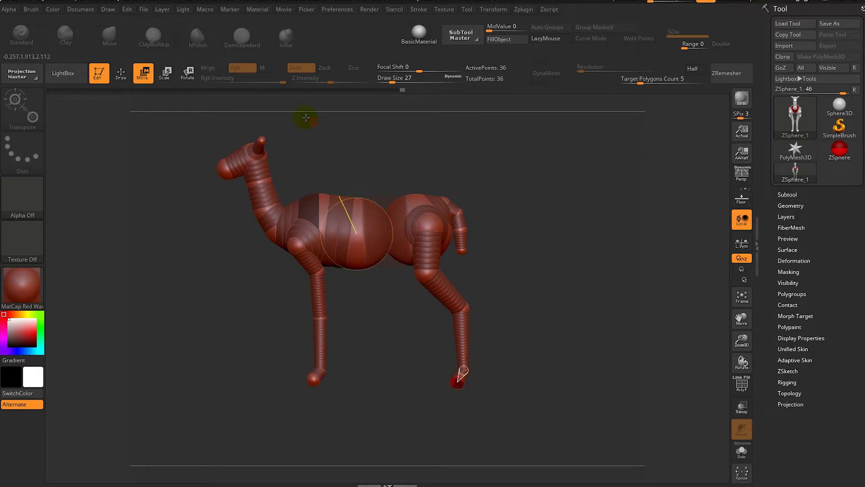
Resize and reposition the neck ZSpheres, checking proportions from side, back and front
{"action": "key", "text": "e"}
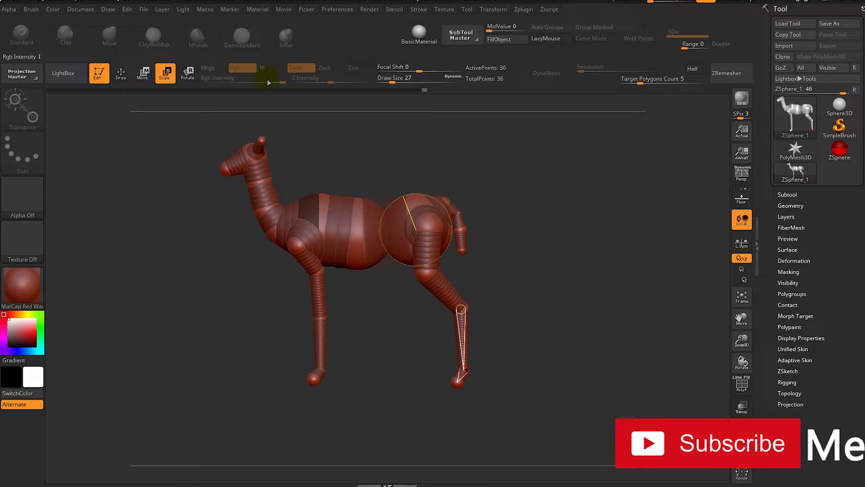
{"action": "key", "text": "w"}
{"action": "left_click_drag", "start_coordinate": [199, 253], "coordinate": [193, 248]}
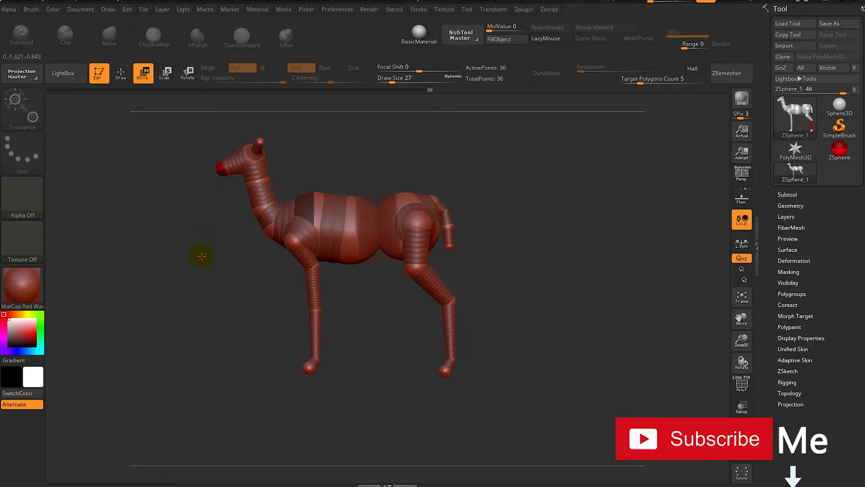
{"action": "key", "text": "e"}
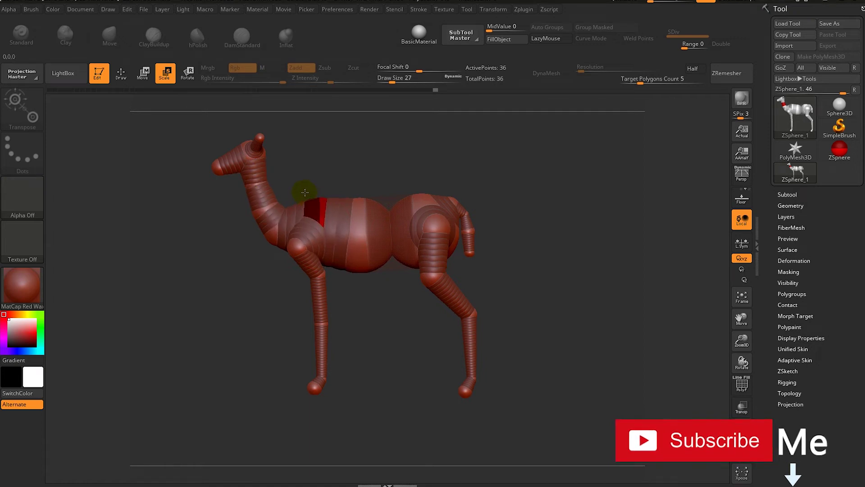
{"action": "left_click_drag", "start_coordinate": [306, 196], "coordinate": [392, 274]}
{"action": "scroll", "coordinate": [392, 274], "scroll_direction": "up", "scroll_amount": 2}
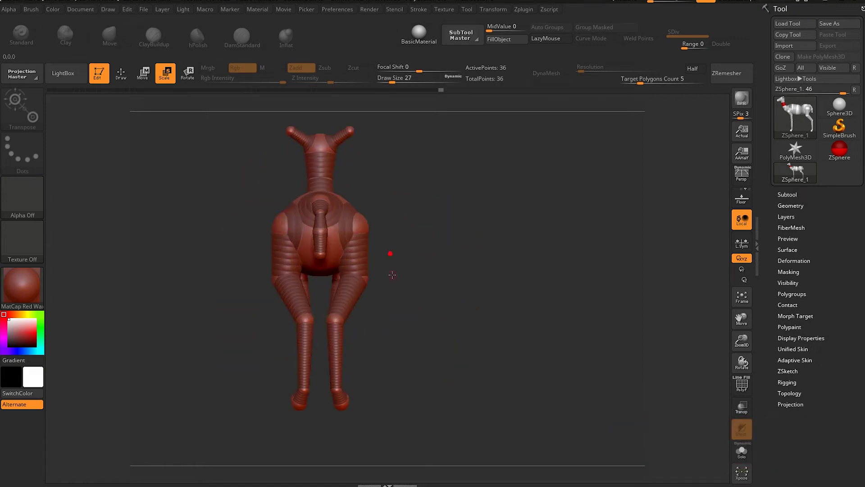
{"action": "key", "text": "w"}
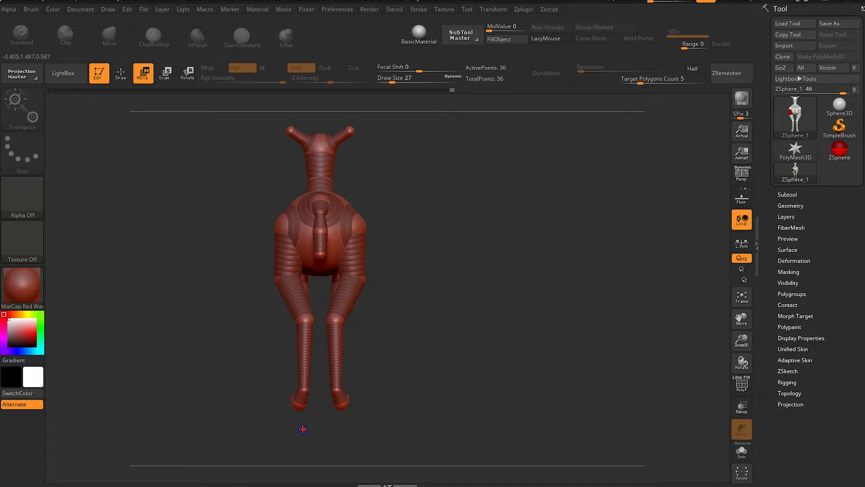
{"action": "left_click_drag", "start_coordinate": [301, 429], "coordinate": [299, 407]}
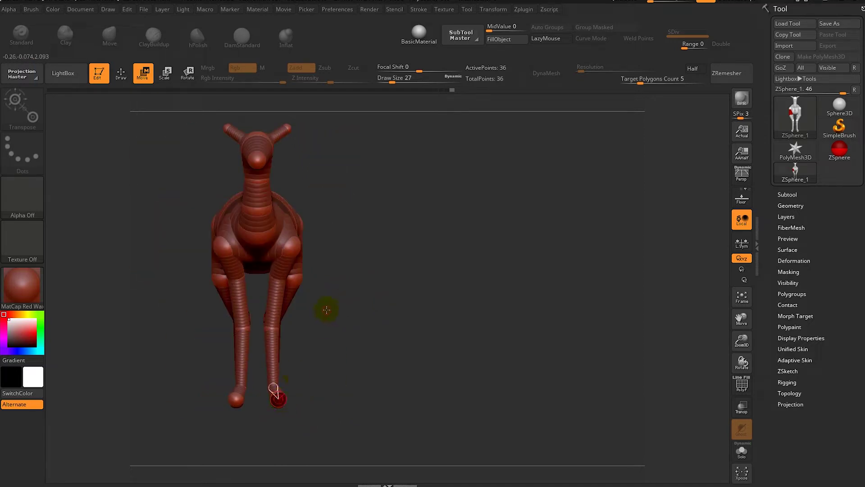
{"action": "mouse_move", "coordinate": [340, 243]}
{"action": "left_mouse_down"}
{"action": "mouse_move", "coordinate": [350, 228]}
{"action": "mouse_move", "coordinate": [319, 195]}
{"action": "left_mouse_up"}
{"action": "scroll", "coordinate": [319, 195], "scroll_direction": "up", "scroll_amount": 2}
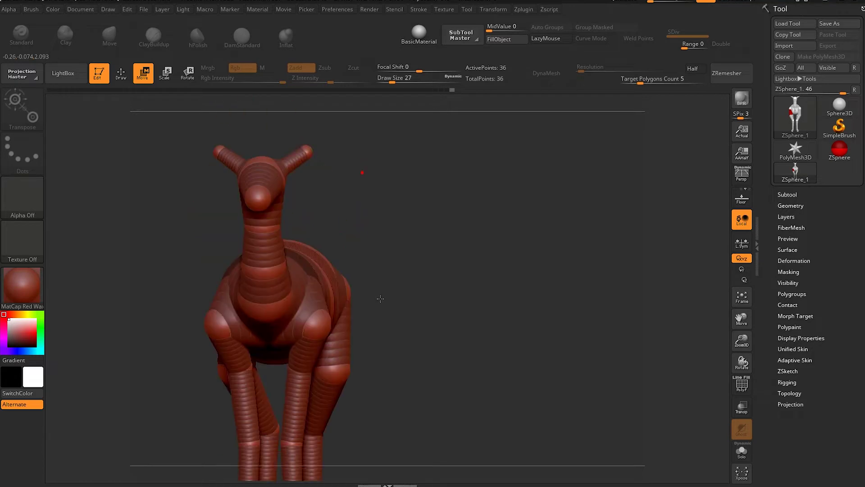
Add a new ZSphere at the ear tip and resize it
{"action": "left_click", "coordinate": [122, 74]}
{"action": "left_click", "coordinate": [237, 185]}
{"action": "key", "text": "e"}
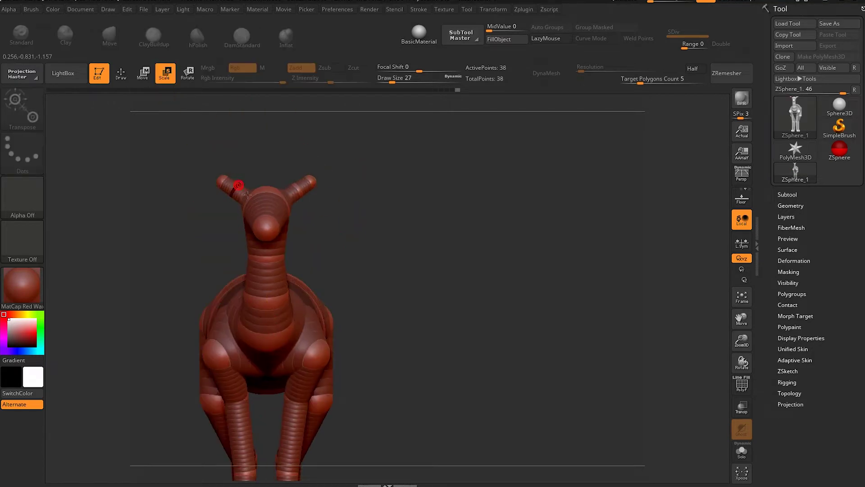
{"action": "left_click_drag", "start_coordinate": [150, 123], "coordinate": [177, 127]}
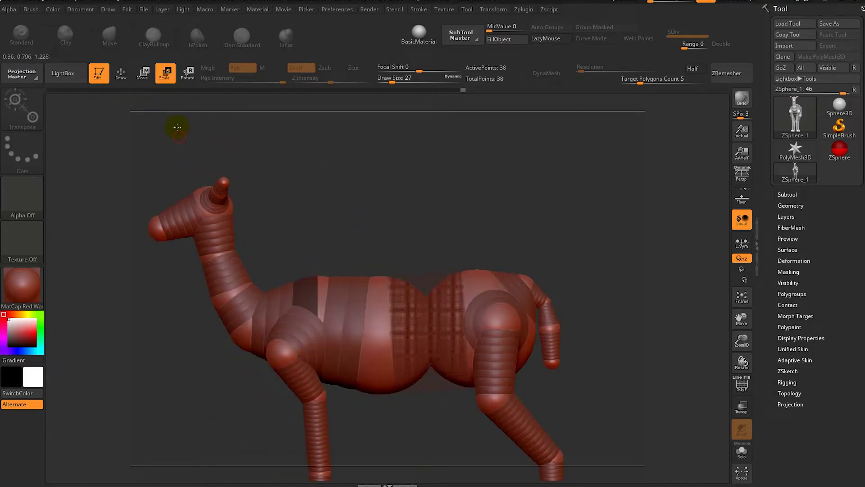
{"action": "scroll", "coordinate": [269, 174], "scroll_direction": "down", "scroll_amount": 3}
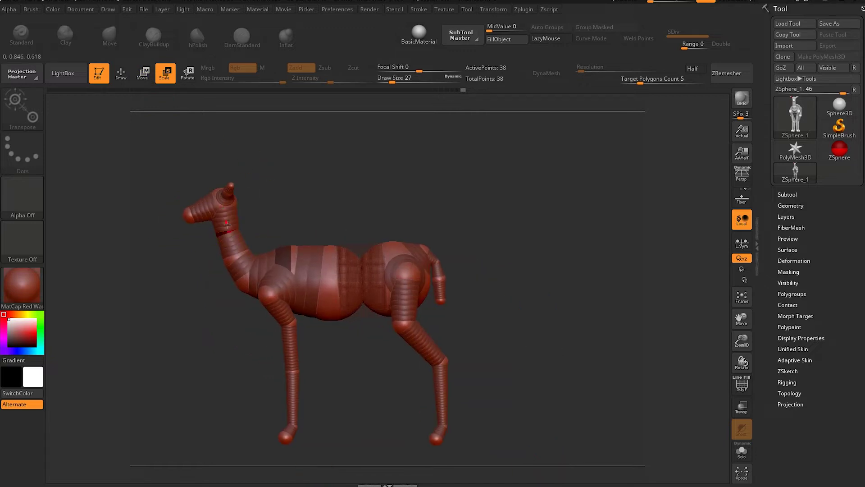
Re-pose the front leg and lower front leg, then re-centre the whole deer in view
{"action": "key", "text": "w"}
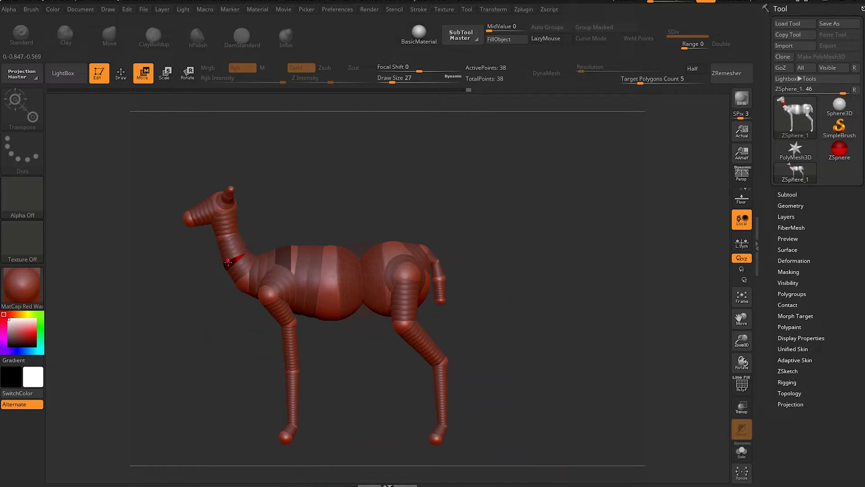
{"action": "left_click_drag", "start_coordinate": [305, 207], "coordinate": [287, 201]}
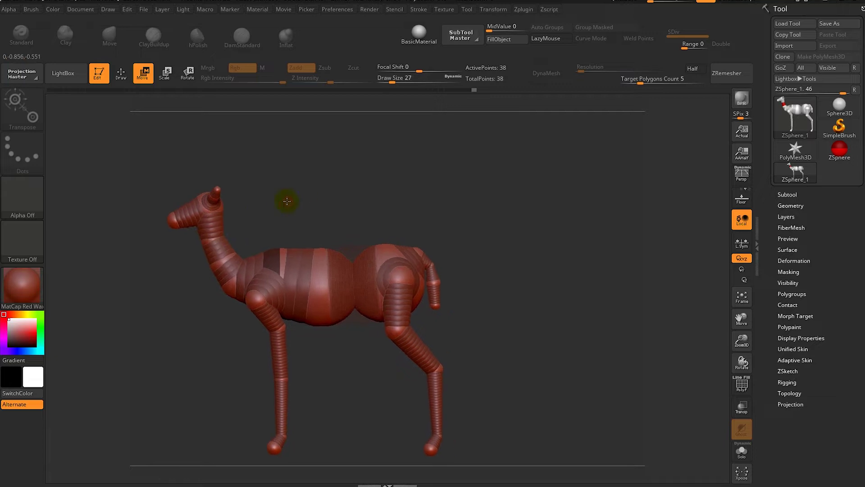
{"action": "key", "text": "e"}
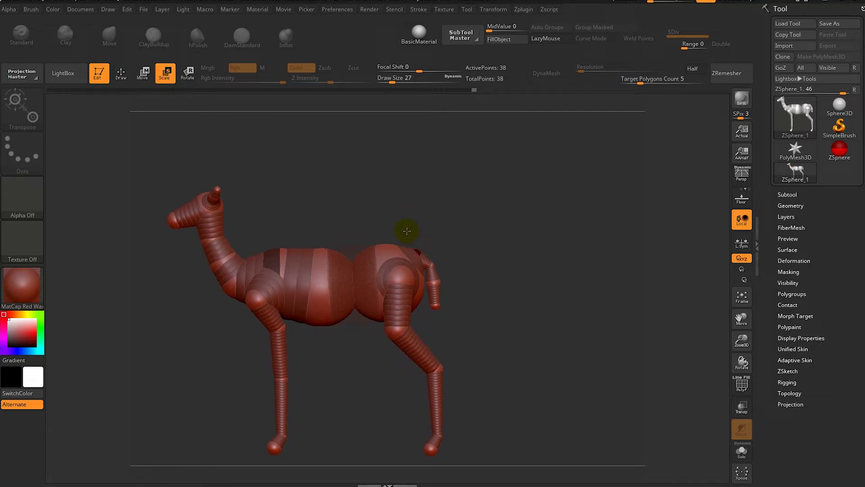
{"action": "left_click_drag", "start_coordinate": [392, 244], "coordinate": [396, 283]}
{"action": "key", "text": "w"}
{"action": "left_click_drag", "start_coordinate": [394, 329], "coordinate": [441, 370]}
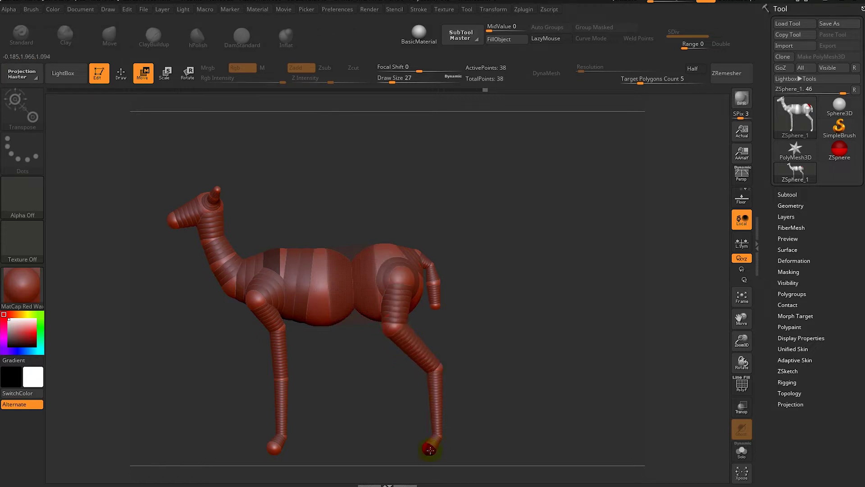
{"action": "key", "text": "y"}
{"action": "key", "text": "y"}
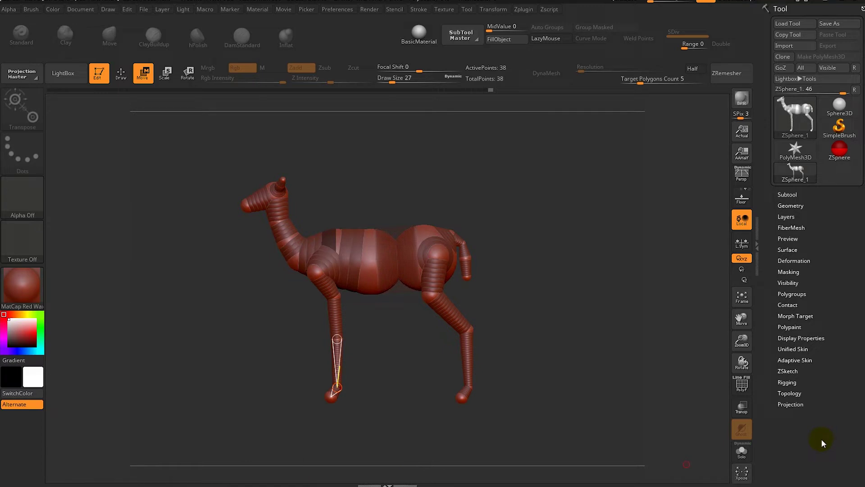
Preview the Adaptive Skin, generate it, and select the Skin_ZSphere_1 mesh
{"action": "left_click", "coordinate": [803, 360]}
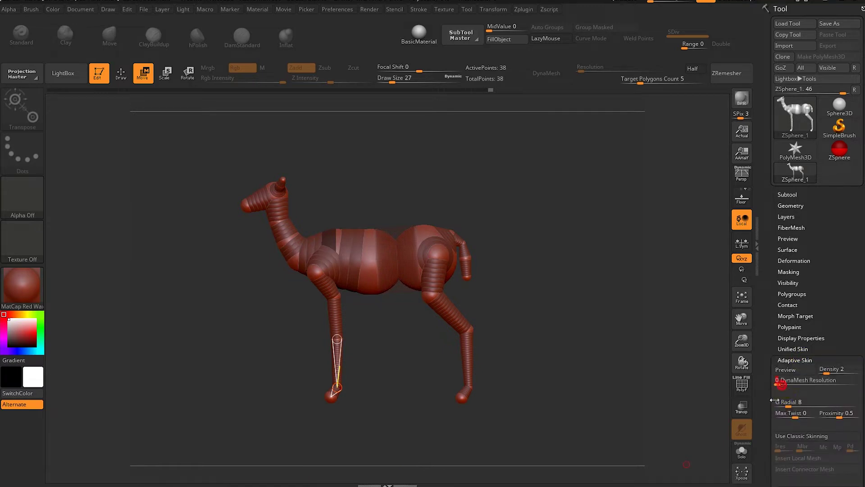
{"action": "left_click", "coordinate": [794, 370]}
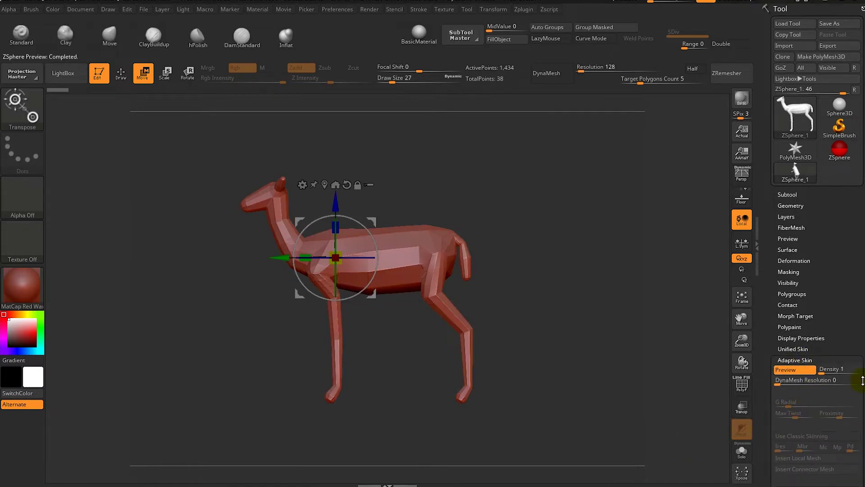
{"action": "scroll", "coordinate": [813, 419], "scroll_direction": "down", "scroll_amount": 3}
{"action": "left_click", "coordinate": [813, 426]}
{"action": "left_click", "coordinate": [795, 110]}
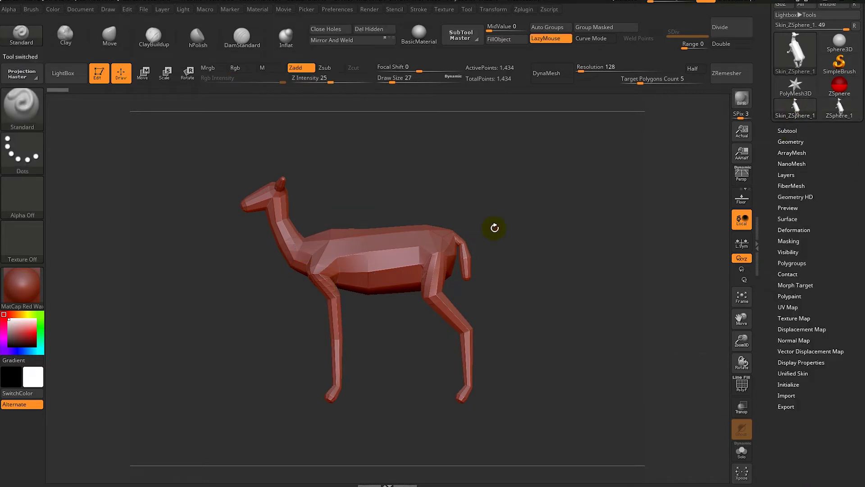
Open the Geometry settings for the Skin_ZSphere_1 mesh
{"action": "mouse_move", "coordinate": [515, 260]}
{"action": "left_mouse_down"}
{"action": "mouse_move", "coordinate": [502, 258]}
{"action": "mouse_move", "coordinate": [507, 283]}
{"action": "mouse_move", "coordinate": [571, 280]}
{"action": "left_mouse_up"}
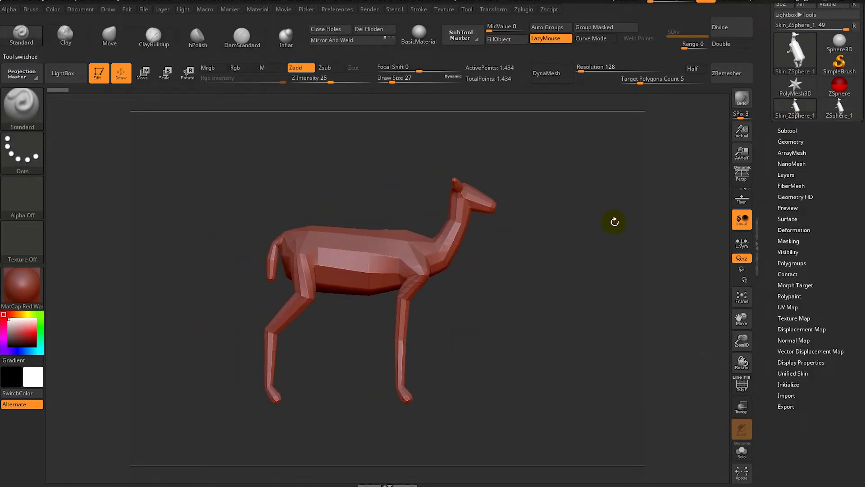
{"action": "left_click_drag", "start_coordinate": [852, 154], "coordinate": [853, 208]}
{"action": "left_click", "coordinate": [791, 205]}
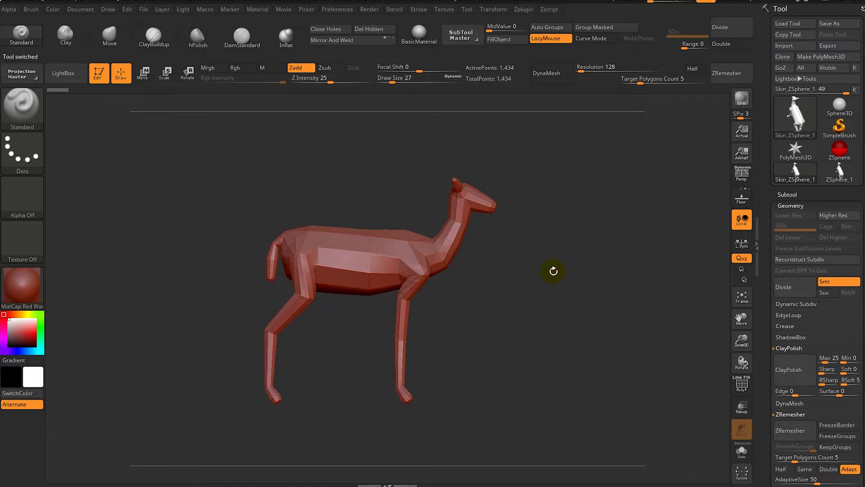
{"action": "key", "text": "super"}
{"action": "left_click", "coordinate": [354, 482]}
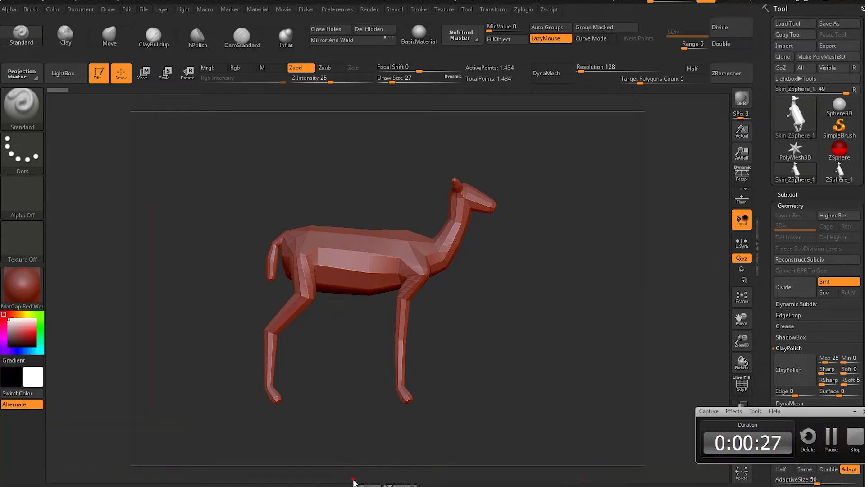
{"action": "left_click", "coordinate": [856, 440]}
Select the Move brush with an enlarged size and adjusted strength for broad reshaping
{"action": "key", "text": "space"}
{"action": "left_click_drag", "start_coordinate": [514, 201], "coordinate": [559, 200]}
{"action": "left_click", "coordinate": [109, 36]}
{"action": "key", "text": "space"}
{"action": "key", "text": "space"}
{"action": "left_click", "coordinate": [347, 319]}
{"action": "left_click_drag", "start_coordinate": [316, 203], "coordinate": [278, 325]}
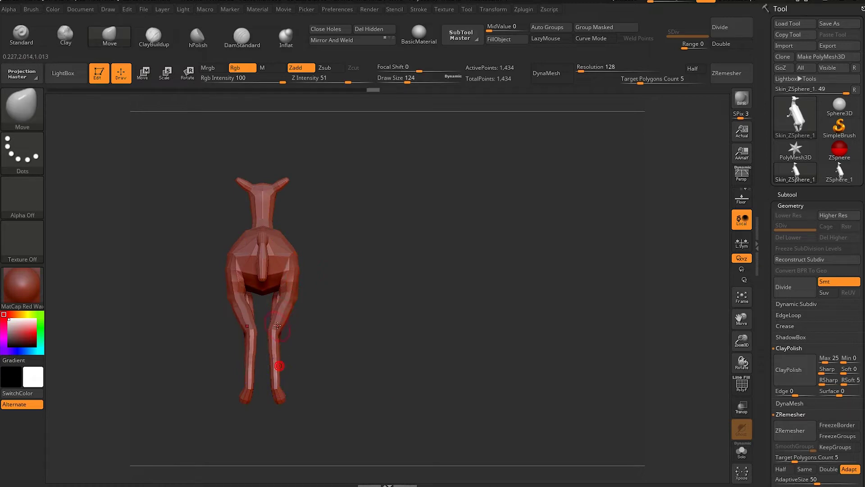
Enlarge the brush and inspect the deer from above and in side profile
{"action": "right_click_drag", "start_coordinate": [242, 279], "coordinate": [293, 248]}
{"action": "key", "text": "space"}
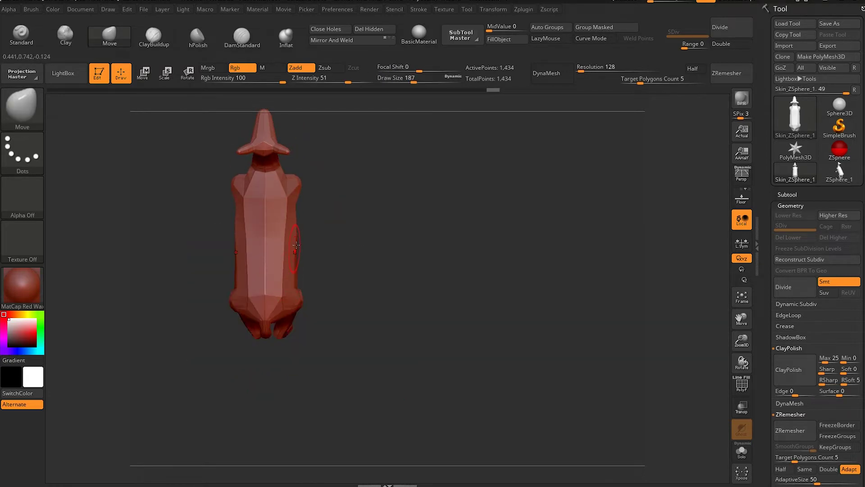
{"action": "right_click_drag", "start_coordinate": [297, 177], "coordinate": [301, 269]}
{"action": "mouse_move", "coordinate": [300, 284]}
{"action": "left_mouse_down"}
{"action": "mouse_move", "coordinate": [199, 300]}
{"action": "mouse_move", "coordinate": [233, 206]}
{"action": "mouse_move", "coordinate": [223, 277]}
{"action": "mouse_move", "coordinate": [276, 292]}
{"action": "left_mouse_up"}
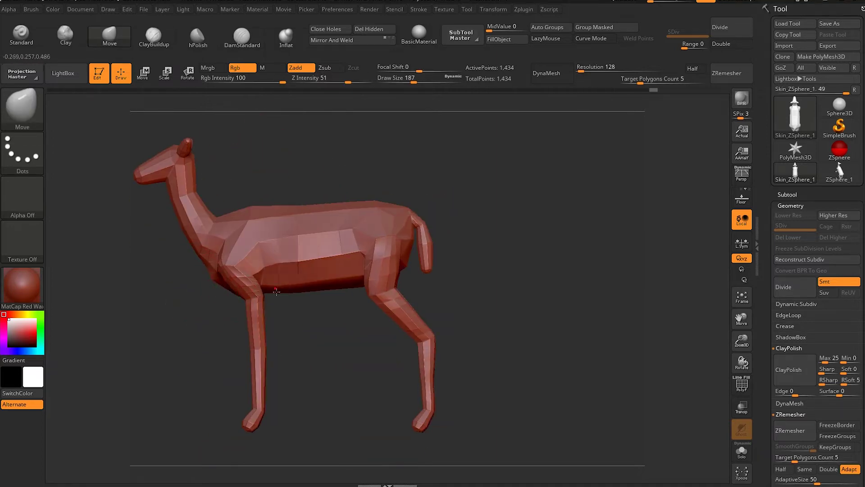
{"action": "mouse_move", "coordinate": [348, 258]}
{"action": "left_mouse_down"}
{"action": "mouse_move", "coordinate": [347, 243]}
{"action": "mouse_move", "coordinate": [363, 244]}
{"action": "left_mouse_up"}
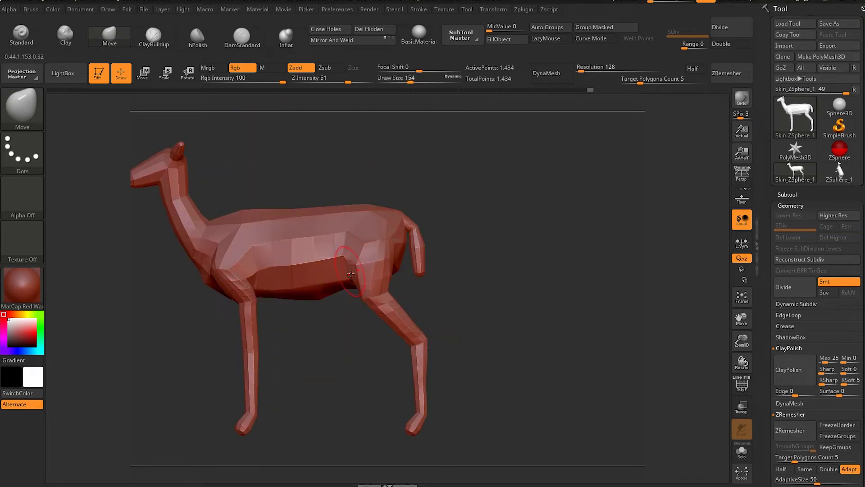
{"action": "mouse_move", "coordinate": [450, 296]}
{"action": "left_mouse_down"}
{"action": "mouse_move", "coordinate": [404, 314]}
{"action": "mouse_move", "coordinate": [389, 282]}
{"action": "left_mouse_up"}
{"action": "left_click_drag", "start_coordinate": [350, 319], "coordinate": [402, 242]}
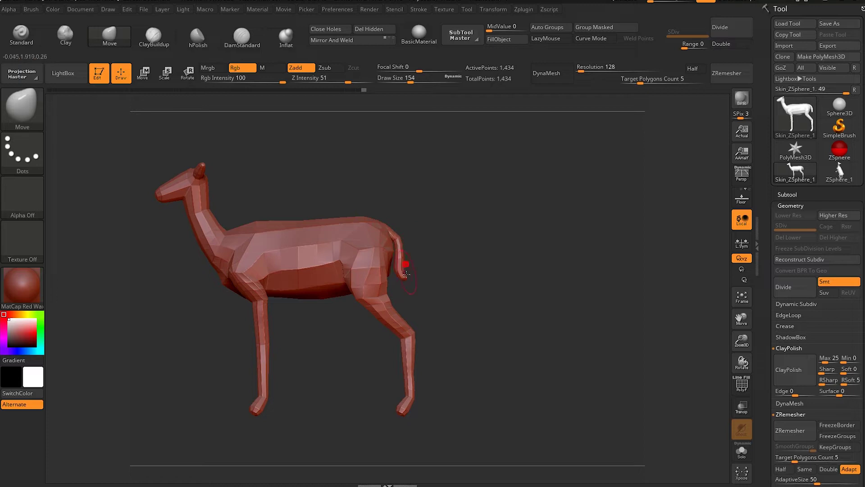
{"action": "left_click_drag", "start_coordinate": [406, 274], "coordinate": [400, 329]}
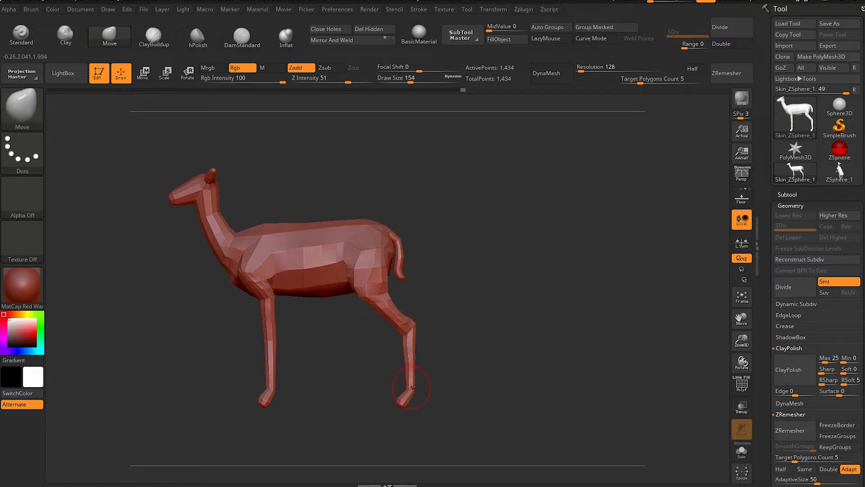
Reshape the front leg near the knee and the back leg and hoof with a smaller brush
{"action": "left_click_drag", "start_coordinate": [270, 380], "coordinate": [284, 349]}
{"action": "key", "text": "space"}
{"action": "mouse_move", "coordinate": [376, 300]}
{"action": "left_mouse_down"}
{"action": "mouse_move", "coordinate": [302, 383]}
{"action": "mouse_move", "coordinate": [286, 367]}
{"action": "left_mouse_up"}
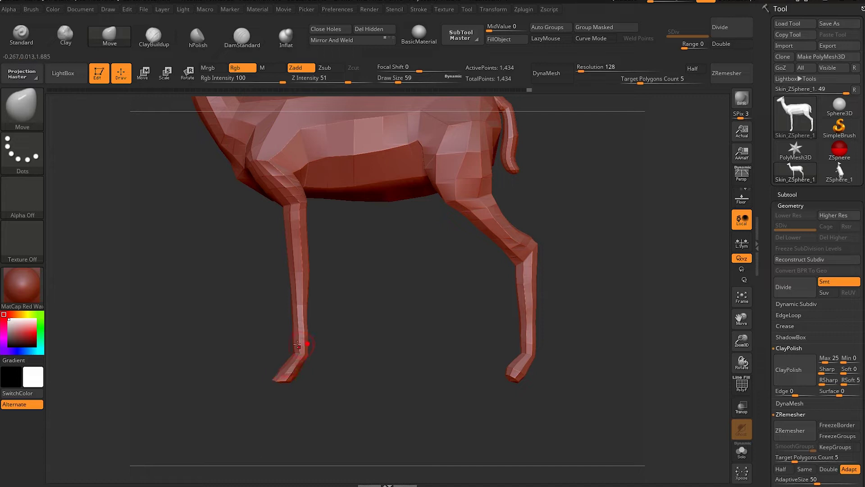
{"action": "left_click_drag", "start_coordinate": [505, 374], "coordinate": [529, 371]}
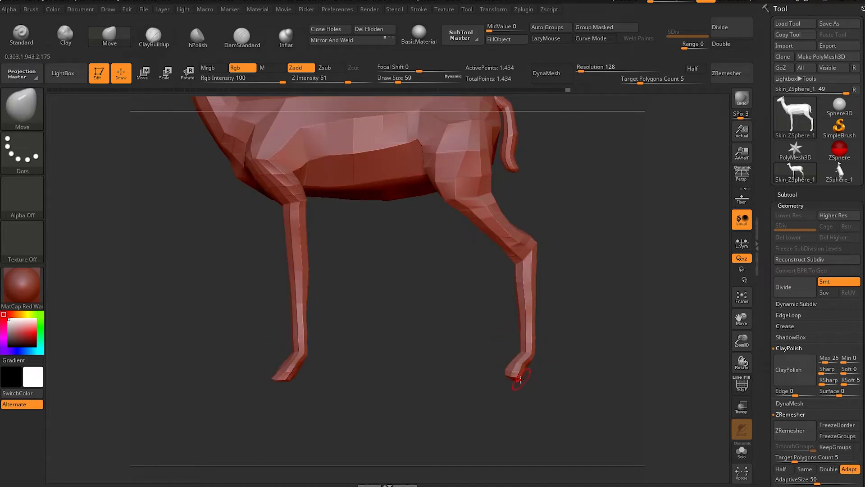
{"action": "key", "text": "ctrl+shift+z"}
Undo back to the earlier standing pose and raise the brush size to 145
{"action": "key", "text": "ctrl+shift+z"}
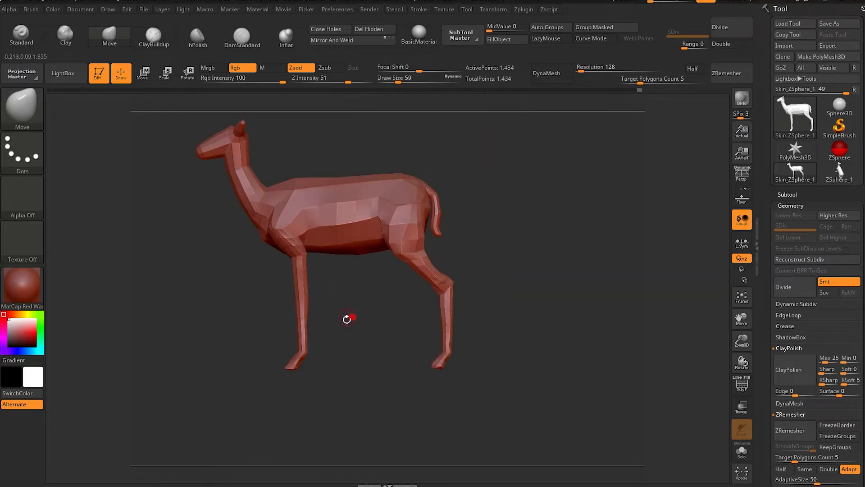
{"action": "key", "text": "space"}
{"action": "left_click_drag", "start_coordinate": [418, 218], "coordinate": [272, 282]}
{"action": "key", "text": "ctrl+z"}
{"action": "key", "text": "ctrl+z"}
{"action": "key", "text": "ctrl+z"}
{"action": "key", "text": "ctrl+z"}
{"action": "key", "text": "ctrl+z"}
{"action": "key", "text": "ctrl+z"}
{"action": "key", "text": "ctrl+shift+z"}
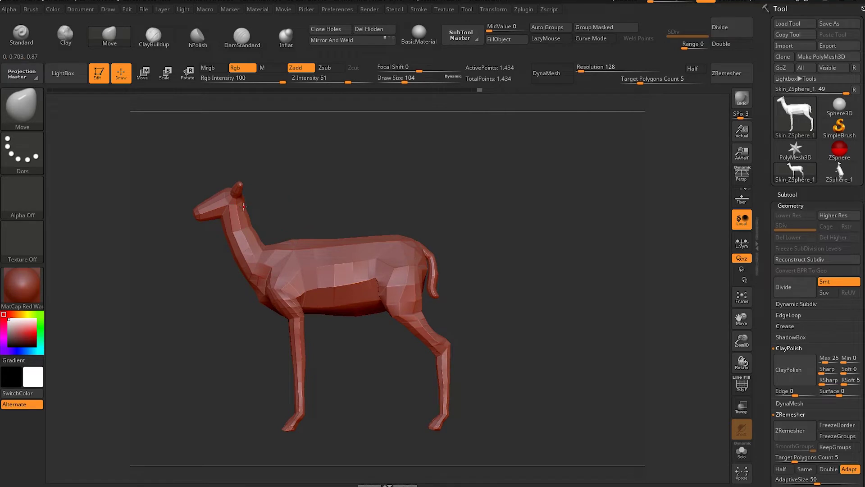
{"action": "key", "text": "space"}
{"action": "left_click_drag", "start_coordinate": [231, 242], "coordinate": [246, 278]}
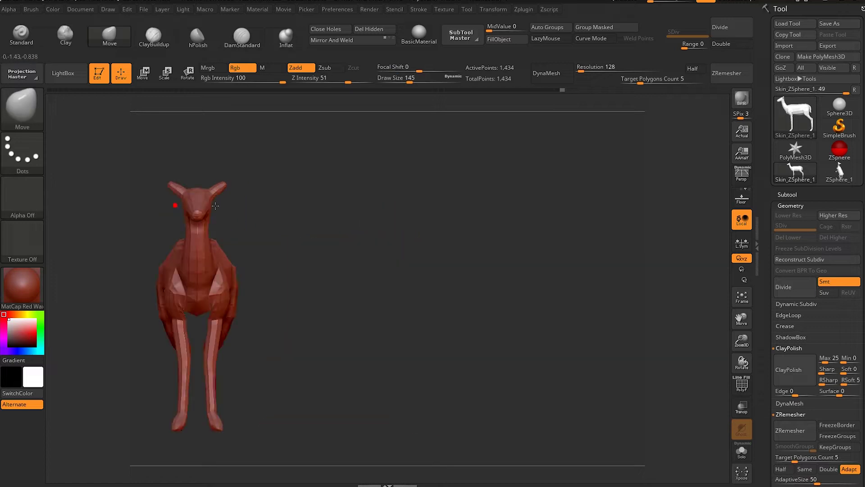
Frame the deer's front and neck, shrinking the Move brush to size 23
{"action": "key", "text": "ctrl+shift+z"}
{"action": "key", "text": "ctrl+shift+z"}
{"action": "key", "text": "ctrl+shift+z"}
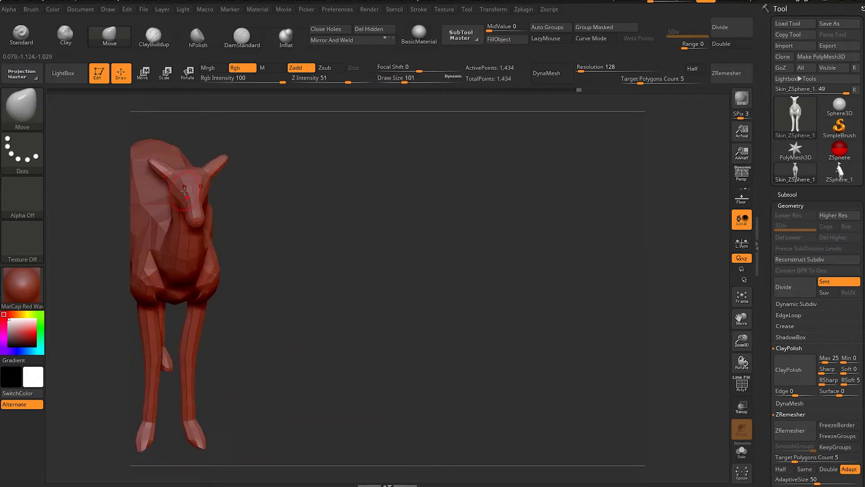
{"action": "key", "text": "ctrl+shift+z"}
{"action": "key", "text": "ctrl+shift+z"}
{"action": "key", "text": "ctrl+shift+z"}
{"action": "key", "text": "ctrl+z"}
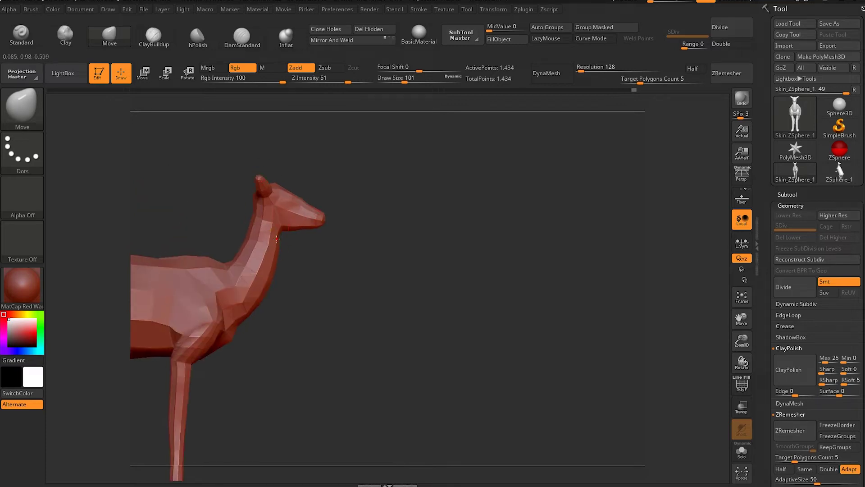
{"action": "key", "text": "ctrl+z"}
{"action": "key", "text": "ctrl+z"}
{"action": "key", "text": "ctrl+shift+z"}
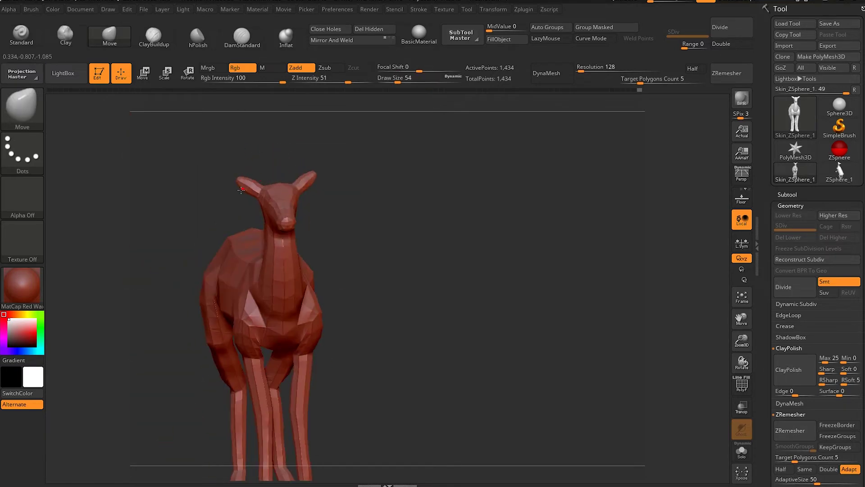
{"action": "key", "text": "ctrl+shift+z"}
{"action": "key", "text": "ctrl+shift+z"}
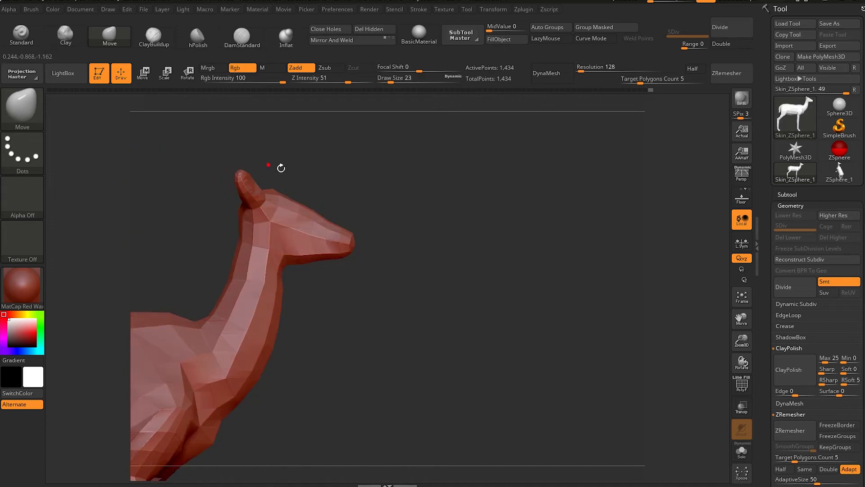
Push out the body's left side, smooth the back leg and adjust the chest
{"action": "key", "text": "ctrl+shift+z"}
{"action": "key", "text": "ctrl+shift+z"}
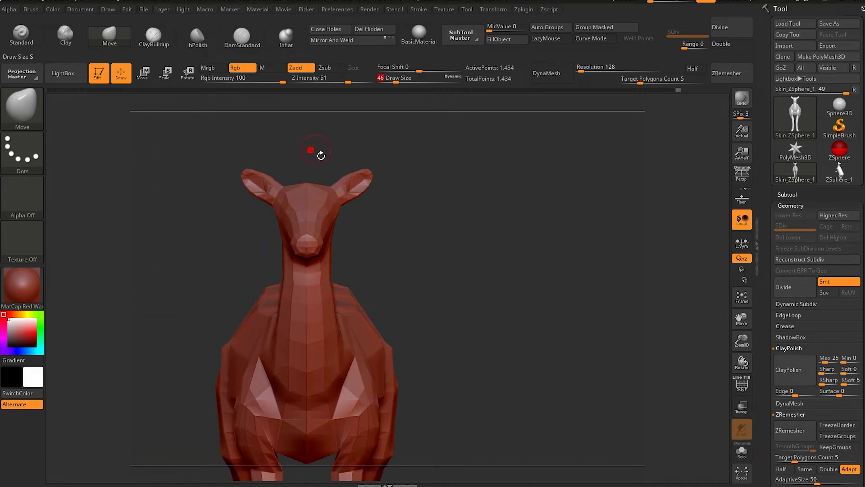
{"action": "key", "text": "ctrl+shift+z"}
{"action": "key", "text": "ctrl+shift+z"}
{"action": "key", "text": "ctrl+shift+z"}
{"action": "key", "text": "ctrl+shift+z"}
{"action": "key", "text": "ctrl+shift+z"}
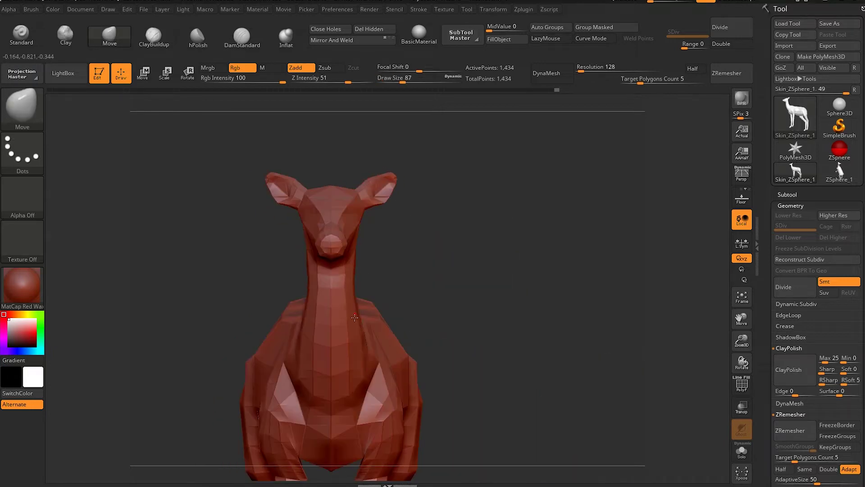
{"action": "key", "text": "ctrl+shift+z"}
{"action": "key", "text": "ctrl+shift+z"}
{"action": "key", "text": "ctrl+shift+z"}
{"action": "key", "text": "ctrl+shift+z"}
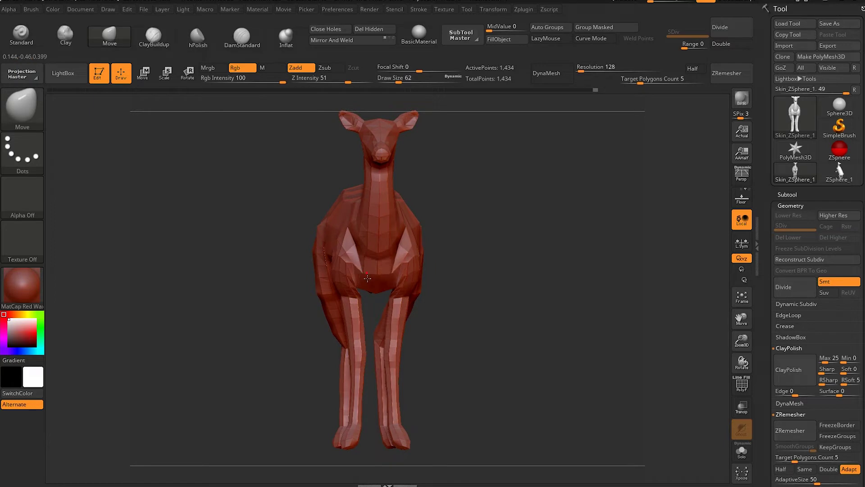
{"action": "key", "text": "ctrl+shift+z"}
{"action": "key", "text": "ctrl+shift+z"}
{"action": "key", "text": "ctrl+shift+z"}
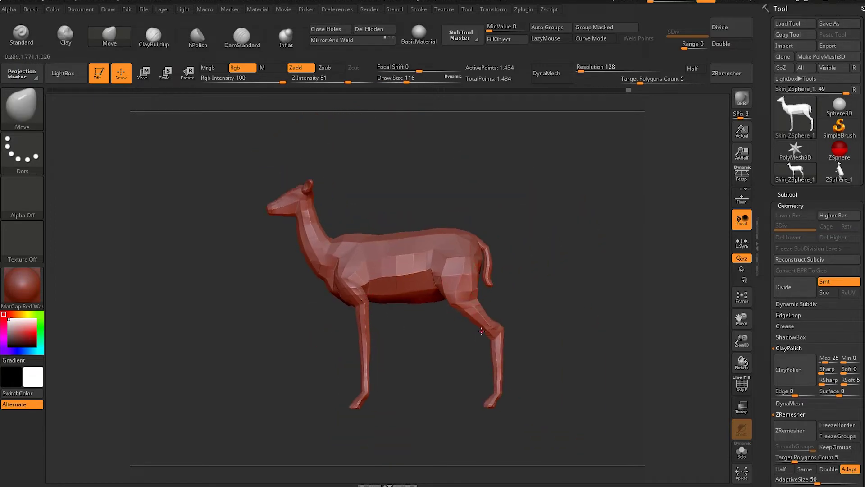
{"action": "key", "text": "ctrl+shift+z"}
{"action": "key", "text": "ctrl+shift+z"}
{"action": "key", "text": "ctrl+shift+z"}
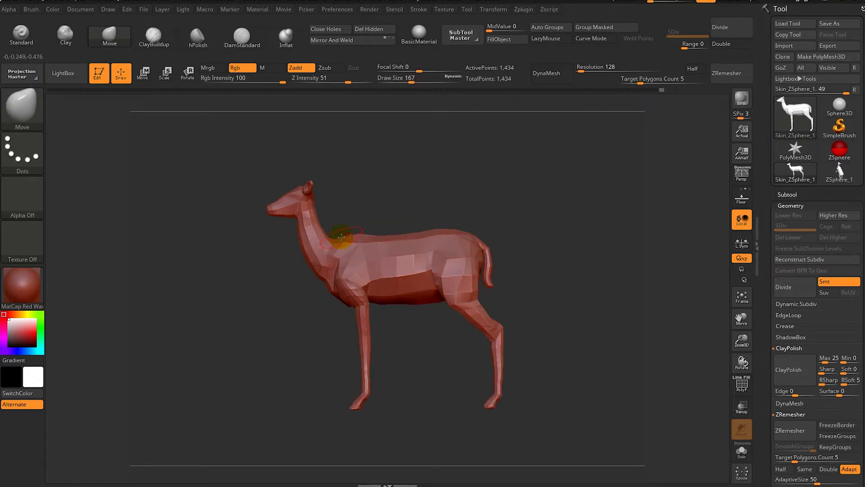
{"action": "key", "text": "ctrl+shift+z"}
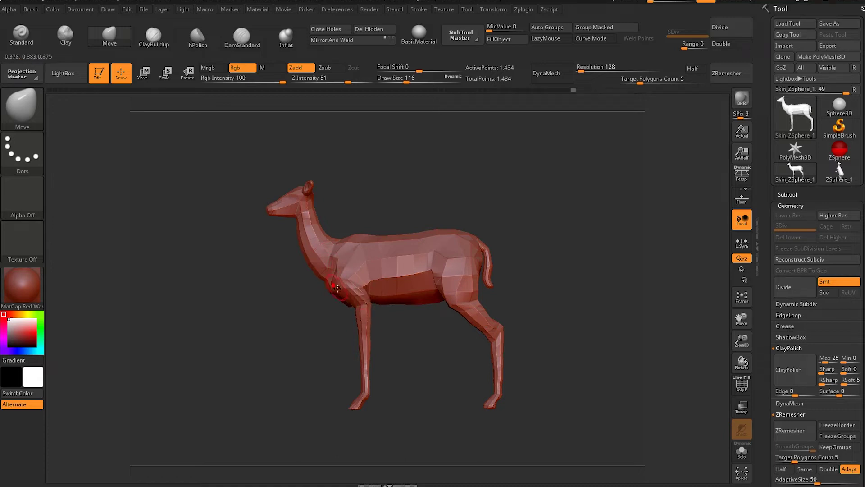
{"action": "key", "text": "ctrl+shift+z"}
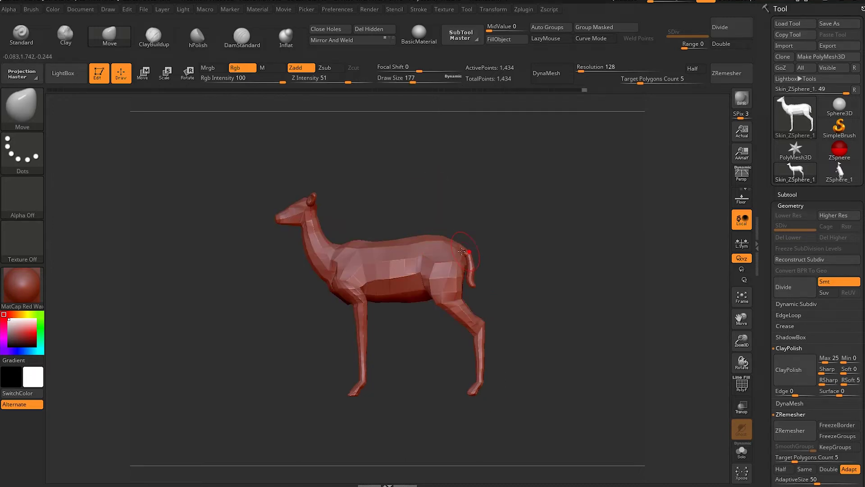
{"action": "mouse_move", "coordinate": [478, 225]}
{"action": "left_mouse_down"}
{"action": "mouse_move", "coordinate": [522, 219]}
{"action": "mouse_move", "coordinate": [464, 188]}
{"action": "mouse_move", "coordinate": [534, 189]}
{"action": "mouse_move", "coordinate": [521, 177]}
{"action": "left_mouse_up"}
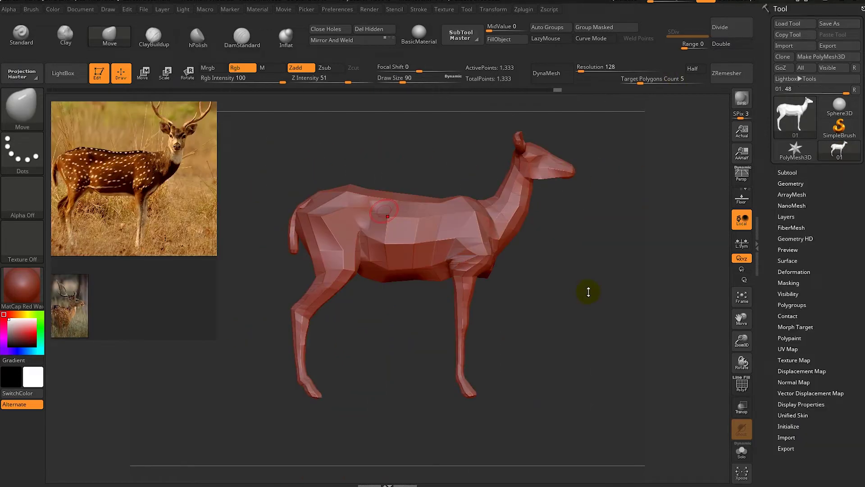
Frame the deer from the front and below, with brush size 44
{"action": "left_click_drag", "start_coordinate": [533, 261], "coordinate": [489, 302]}
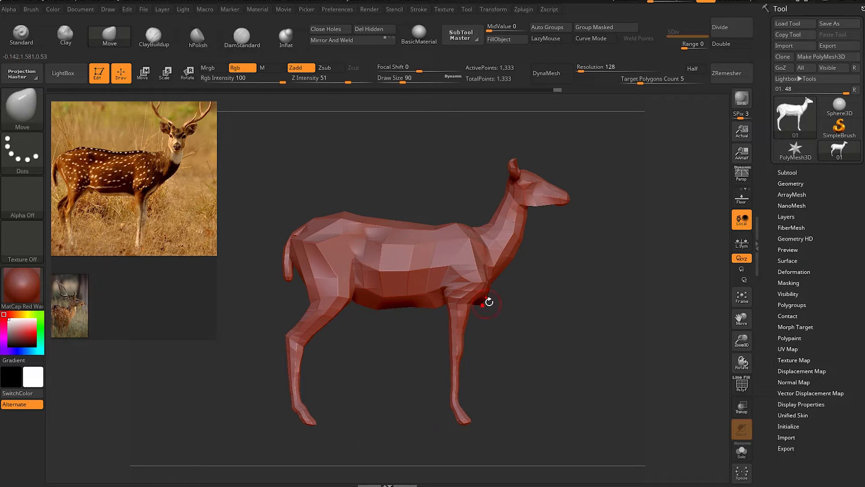
{"action": "mouse_move", "coordinate": [509, 267]}
{"action": "left_mouse_down"}
{"action": "mouse_move", "coordinate": [550, 232]}
{"action": "mouse_move", "coordinate": [530, 230]}
{"action": "left_mouse_up"}
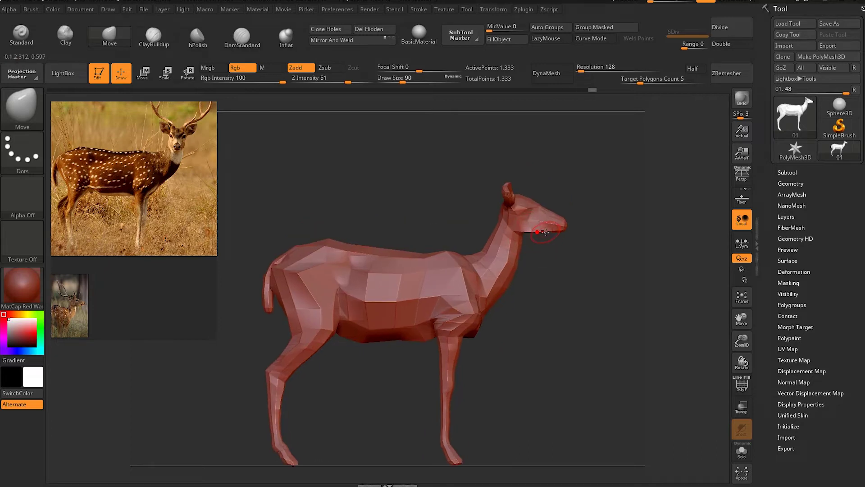
{"action": "mouse_move", "coordinate": [535, 200]}
{"action": "left_mouse_down"}
{"action": "mouse_move", "coordinate": [545, 230]}
{"action": "mouse_move", "coordinate": [547, 140]}
{"action": "mouse_move", "coordinate": [575, 143]}
{"action": "left_mouse_up"}
{"action": "key", "text": "space"}
{"action": "left_click_drag", "start_coordinate": [549, 171], "coordinate": [546, 172]}
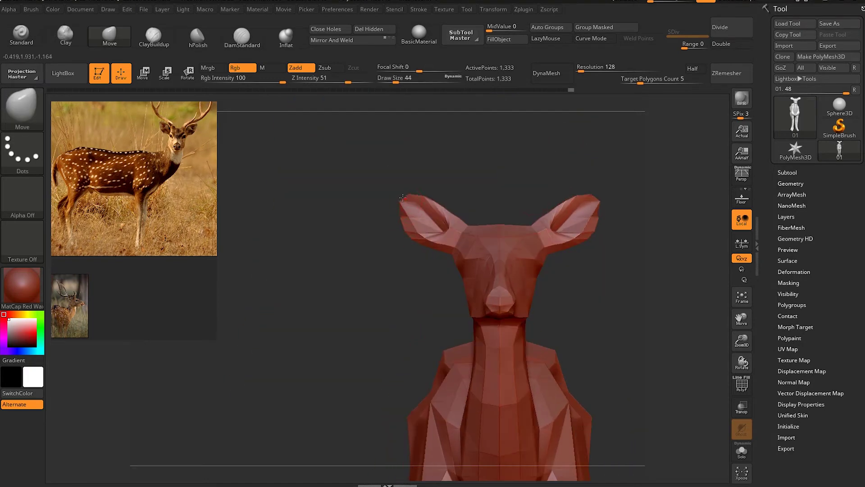
{"action": "left_click_drag", "start_coordinate": [403, 197], "coordinate": [433, 203]}
{"action": "mouse_move", "coordinate": [447, 233]}
{"action": "left_mouse_down"}
{"action": "mouse_move", "coordinate": [483, 216]}
{"action": "mouse_move", "coordinate": [494, 227]}
{"action": "left_mouse_up"}
{"action": "mouse_move", "coordinate": [469, 255]}
{"action": "left_mouse_down"}
{"action": "mouse_move", "coordinate": [533, 180]}
{"action": "mouse_move", "coordinate": [357, 303]}
{"action": "mouse_move", "coordinate": [334, 245]}
{"action": "mouse_move", "coordinate": [415, 197]}
{"action": "mouse_move", "coordinate": [332, 251]}
{"action": "mouse_move", "coordinate": [406, 280]}
{"action": "mouse_move", "coordinate": [426, 272]}
{"action": "mouse_move", "coordinate": [406, 269]}
{"action": "mouse_move", "coordinate": [472, 228]}
{"action": "mouse_move", "coordinate": [431, 305]}
{"action": "mouse_move", "coordinate": [446, 243]}
{"action": "mouse_move", "coordinate": [369, 290]}
{"action": "left_mouse_up"}
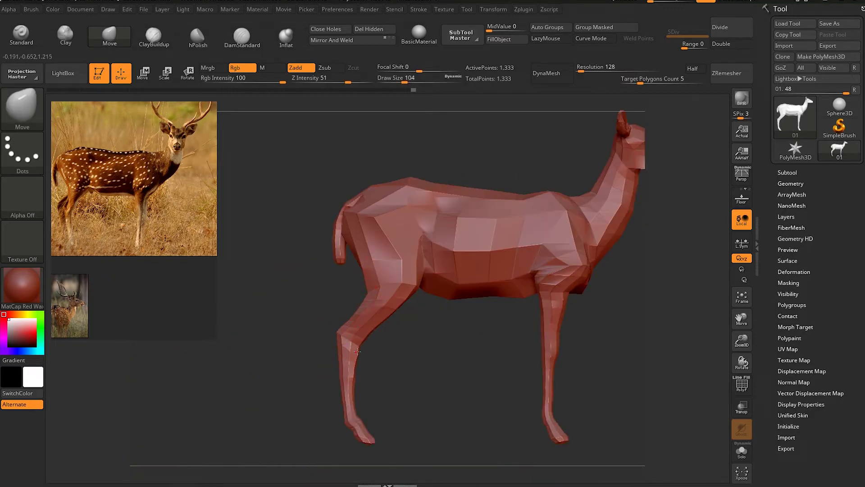
Reshape the deer's hind leg and haunch to match the reference photo
{"action": "mouse_move", "coordinate": [359, 371]}
{"action": "left_mouse_down"}
{"action": "mouse_move", "coordinate": [397, 329]}
{"action": "mouse_move", "coordinate": [484, 426]}
{"action": "mouse_move", "coordinate": [485, 396]}
{"action": "mouse_move", "coordinate": [483, 414]}
{"action": "mouse_move", "coordinate": [525, 355]}
{"action": "mouse_move", "coordinate": [509, 412]}
{"action": "mouse_move", "coordinate": [516, 412]}
{"action": "mouse_move", "coordinate": [546, 297]}
{"action": "left_mouse_up"}
{"action": "mouse_move", "coordinate": [492, 375]}
{"action": "left_mouse_down"}
{"action": "mouse_move", "coordinate": [490, 367]}
{"action": "mouse_move", "coordinate": [512, 371]}
{"action": "mouse_move", "coordinate": [488, 350]}
{"action": "mouse_move", "coordinate": [498, 358]}
{"action": "mouse_move", "coordinate": [478, 353]}
{"action": "mouse_move", "coordinate": [543, 377]}
{"action": "mouse_move", "coordinate": [502, 378]}
{"action": "left_mouse_up"}
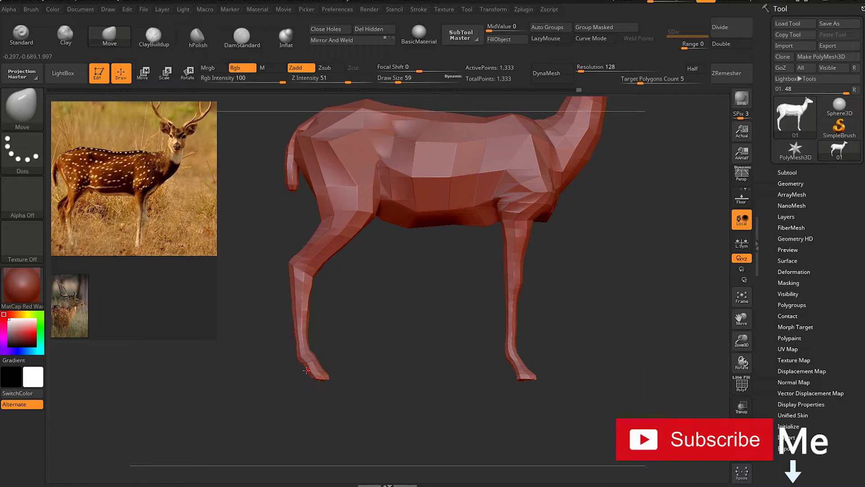
{"action": "mouse_move", "coordinate": [311, 378]}
{"action": "left_mouse_down"}
{"action": "mouse_move", "coordinate": [458, 309]}
{"action": "mouse_move", "coordinate": [479, 392]}
{"action": "mouse_move", "coordinate": [526, 307]}
{"action": "mouse_move", "coordinate": [458, 276]}
{"action": "mouse_move", "coordinate": [566, 241]}
{"action": "mouse_move", "coordinate": [553, 210]}
{"action": "left_mouse_up"}
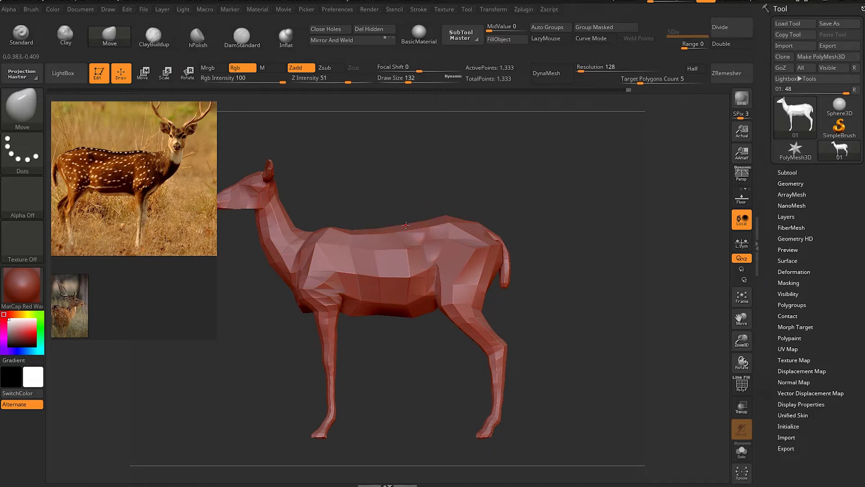
{"action": "left_click_drag", "start_coordinate": [469, 215], "coordinate": [526, 293]}
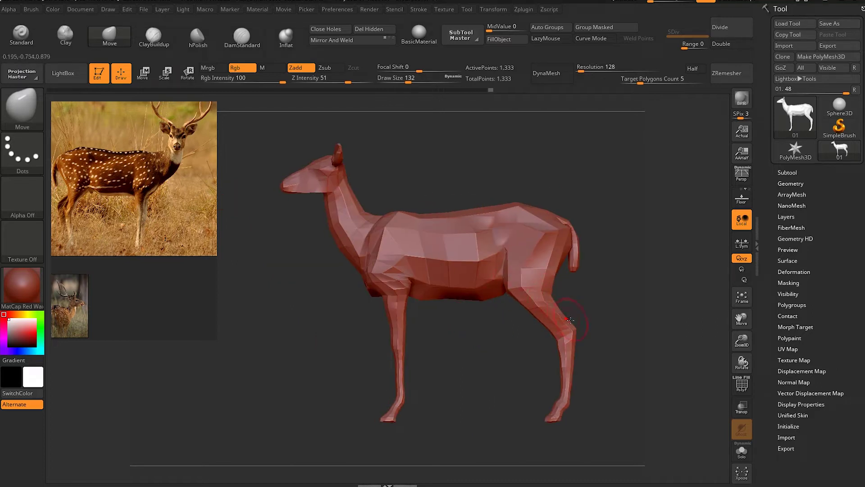
{"action": "left_click_drag", "start_coordinate": [582, 332], "coordinate": [576, 325]}
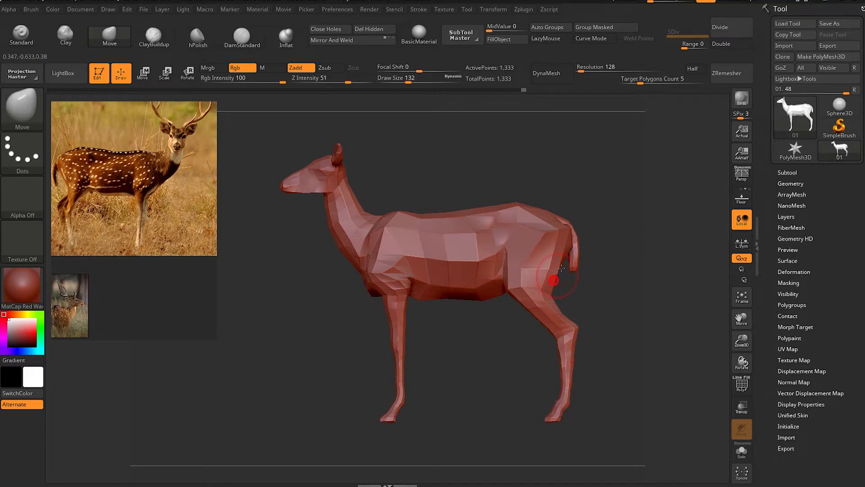
{"action": "left_click_drag", "start_coordinate": [453, 174], "coordinate": [481, 174], "text": "alt"}
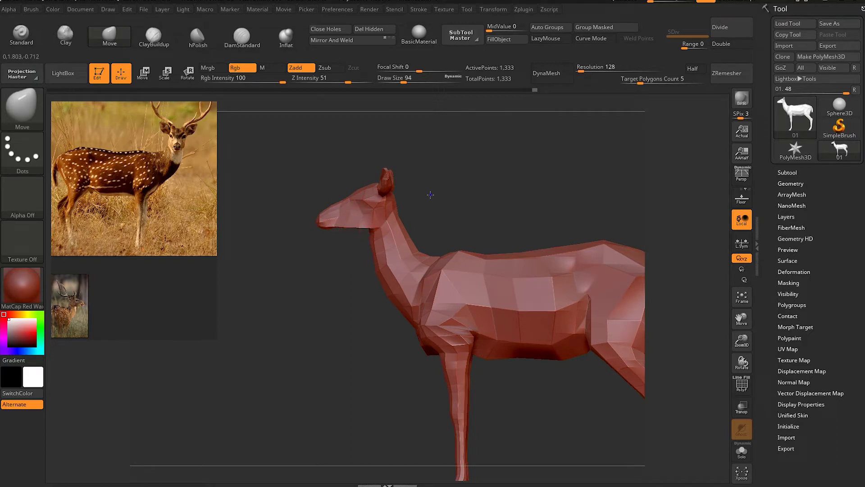
{"action": "mouse_move", "coordinate": [406, 198]}
{"action": "left_mouse_down"}
{"action": "mouse_move", "coordinate": [593, 220]}
{"action": "mouse_move", "coordinate": [595, 203]}
{"action": "mouse_move", "coordinate": [606, 203]}
{"action": "left_mouse_up"}
{"action": "key", "text": "space"}
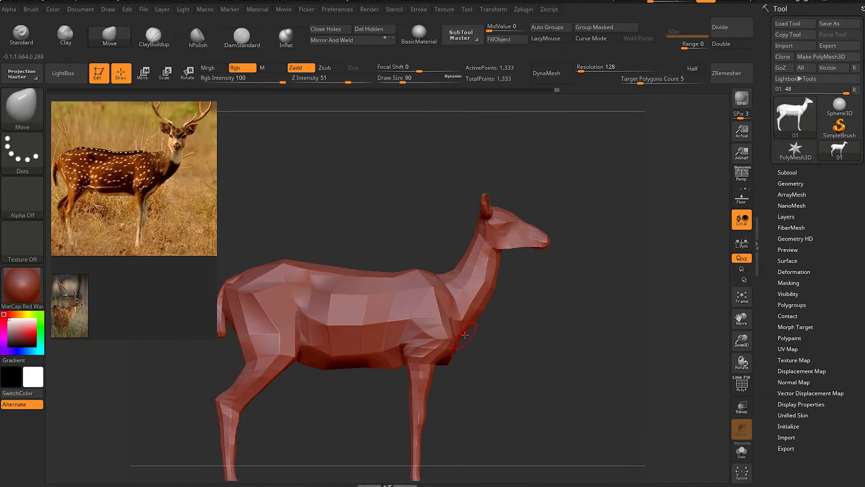
Smooth the body at brush sizes 65 and 94, checking front and side views
{"action": "mouse_move", "coordinate": [518, 253]}
{"action": "left_mouse_down"}
{"action": "mouse_move", "coordinate": [565, 232]}
{"action": "mouse_move", "coordinate": [579, 257]}
{"action": "left_mouse_up"}
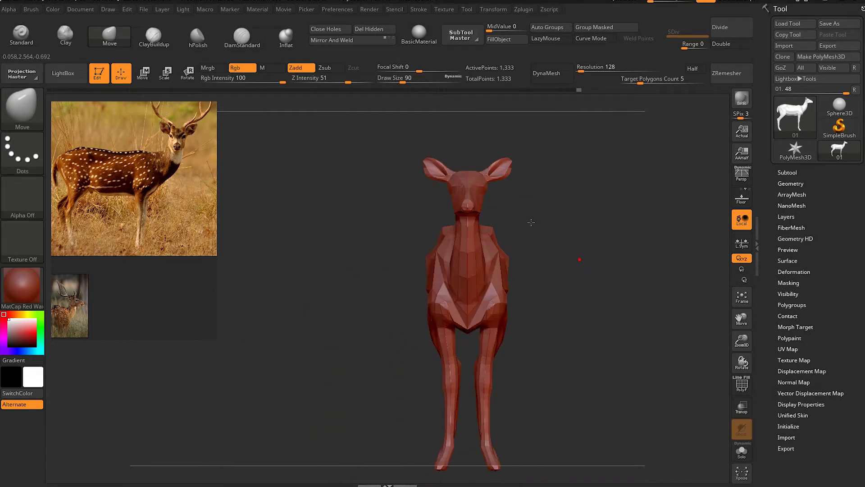
{"action": "mouse_move", "coordinate": [536, 228]}
{"action": "left_mouse_down", "text": "shift"}
{"action": "mouse_move", "coordinate": [431, 255]}
{"action": "mouse_move", "coordinate": [406, 279]}
{"action": "mouse_move", "coordinate": [421, 290]}
{"action": "mouse_move", "coordinate": [438, 230]}
{"action": "left_mouse_up", "text": "shift"}
{"action": "key", "text": "space"}
{"action": "mouse_move", "coordinate": [342, 252]}
{"action": "left_mouse_down", "text": "shift"}
{"action": "mouse_move", "coordinate": [334, 327]}
{"action": "mouse_move", "coordinate": [329, 232]}
{"action": "left_mouse_up", "text": "shift"}
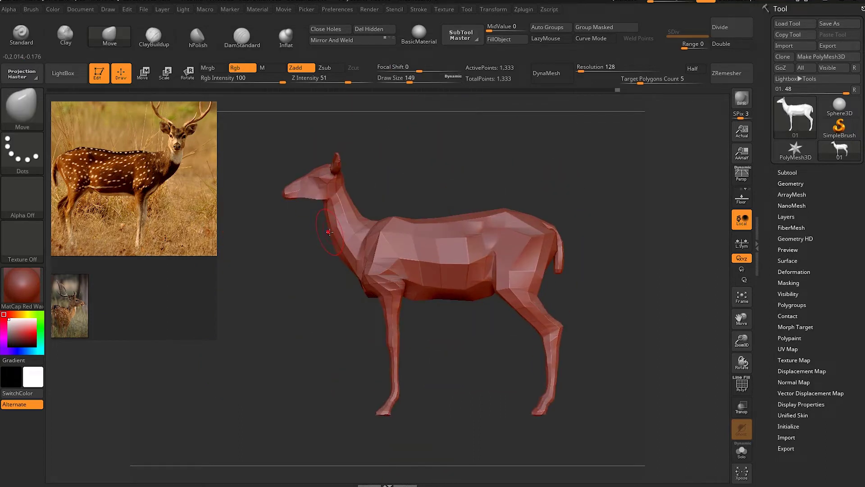
{"action": "mouse_move", "coordinate": [357, 204]}
{"action": "left_mouse_down"}
{"action": "mouse_move", "coordinate": [463, 183]}
{"action": "mouse_move", "coordinate": [419, 197]}
{"action": "mouse_move", "coordinate": [429, 244]}
{"action": "mouse_move", "coordinate": [388, 260]}
{"action": "left_mouse_up"}
{"action": "key", "text": "space"}
{"action": "mouse_move", "coordinate": [457, 231]}
{"action": "left_mouse_down"}
{"action": "mouse_move", "coordinate": [392, 256]}
{"action": "mouse_move", "coordinate": [423, 274]}
{"action": "left_mouse_up"}
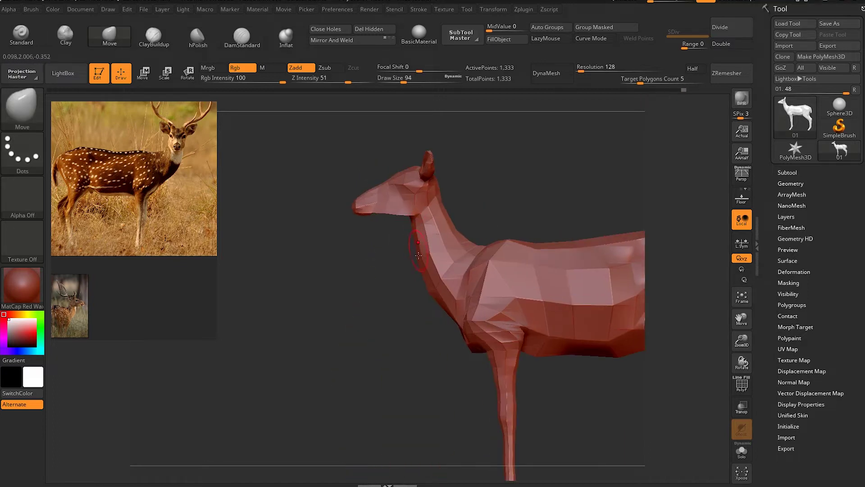
{"action": "left_click_drag", "start_coordinate": [419, 256], "coordinate": [439, 199]}
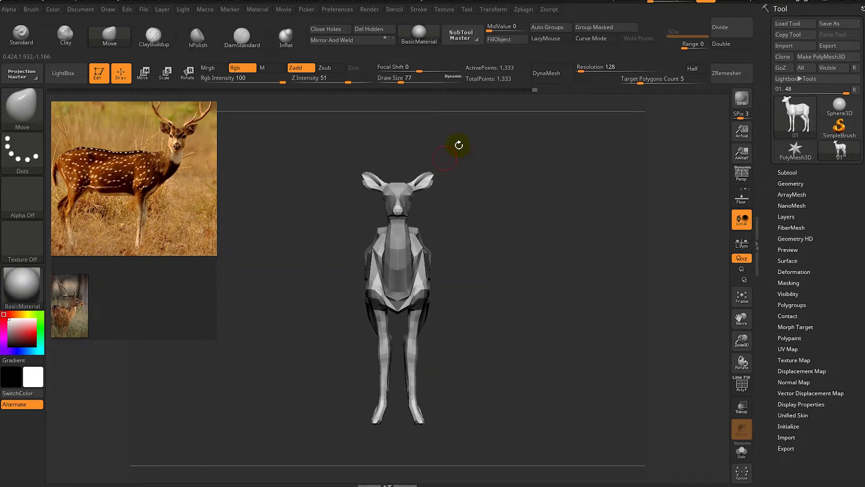
Rotate the deer to a full-body side view and expand Tool > Geometry
{"action": "mouse_move", "coordinate": [460, 296]}
{"action": "left_mouse_down"}
{"action": "mouse_move", "coordinate": [596, 198]}
{"action": "mouse_move", "coordinate": [489, 144]}
{"action": "mouse_move", "coordinate": [482, 207]}
{"action": "mouse_move", "coordinate": [450, 209]}
{"action": "mouse_move", "coordinate": [496, 228]}
{"action": "mouse_move", "coordinate": [518, 217]}
{"action": "mouse_move", "coordinate": [482, 218]}
{"action": "left_mouse_up"}
{"action": "mouse_move", "coordinate": [469, 258]}
{"action": "left_mouse_down"}
{"action": "mouse_move", "coordinate": [448, 270]}
{"action": "mouse_move", "coordinate": [521, 177]}
{"action": "mouse_move", "coordinate": [549, 228]}
{"action": "mouse_move", "coordinate": [556, 212]}
{"action": "mouse_move", "coordinate": [530, 180]}
{"action": "left_mouse_up"}
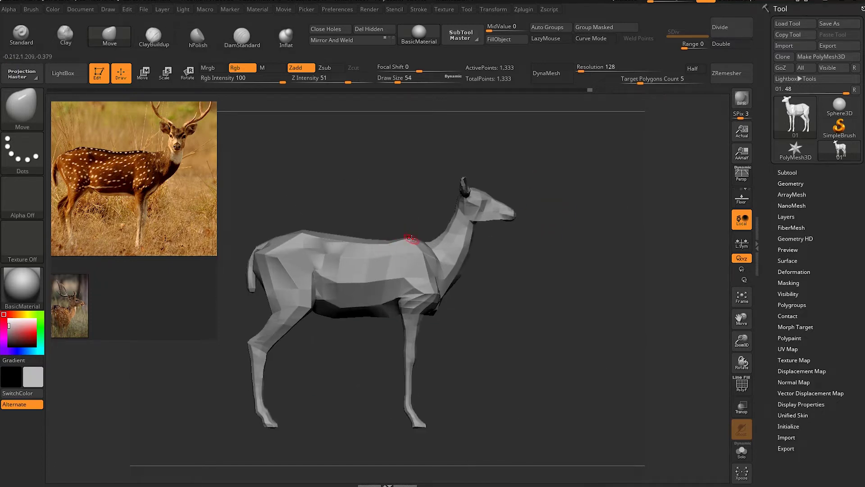
{"action": "left_click_drag", "start_coordinate": [469, 318], "coordinate": [527, 269]}
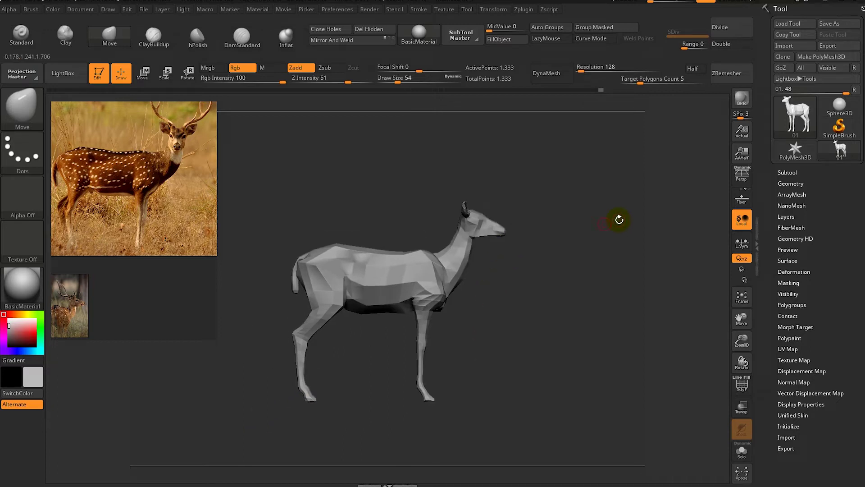
{"action": "left_click", "coordinate": [791, 183]}
DynaMesh the deer at resolution 80
{"action": "scroll", "coordinate": [798, 247], "scroll_direction": "down", "scroll_amount": 3}
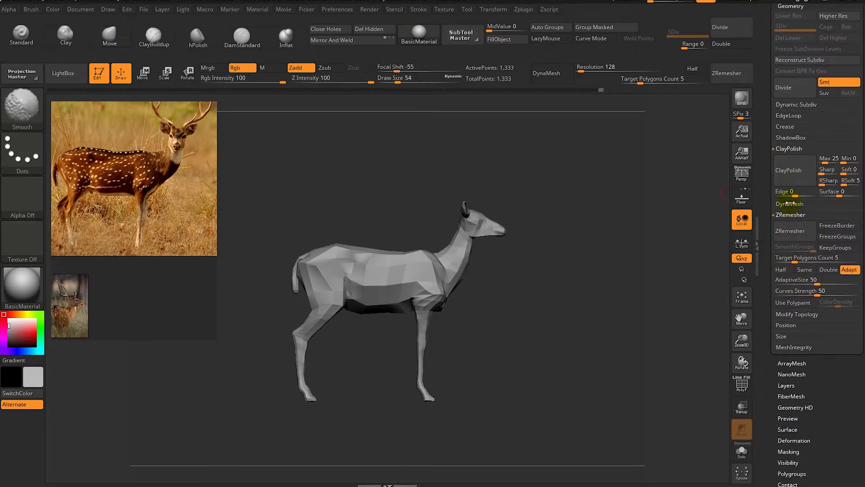
{"action": "left_click", "coordinate": [789, 204]}
{"action": "mouse_move", "coordinate": [703, 252]}
{"action": "left_mouse_down"}
{"action": "mouse_move", "coordinate": [571, 283]}
{"action": "mouse_move", "coordinate": [605, 247]}
{"action": "left_mouse_up"}
{"action": "left_click", "coordinate": [794, 235]}
{"action": "type", "text": "56"}
{"action": "key", "text": "BackSpace"}
{"action": "key", "text": "BackSpace"}
{"action": "type", "text": "80"}
{"action": "left_click", "coordinate": [795, 222]}
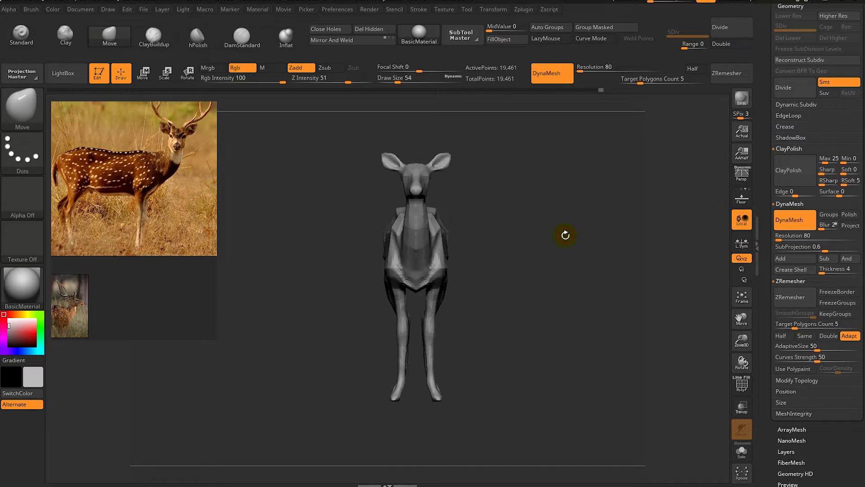
{"action": "key", "text": "f"}
{"action": "scroll", "coordinate": [769, 299], "scroll_direction": "down", "scroll_amount": 3}
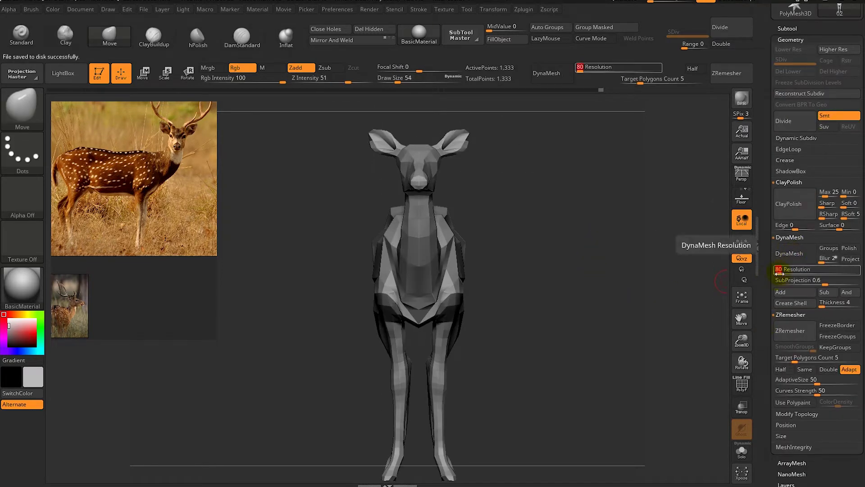
{"action": "left_click", "coordinate": [794, 254]}
Make the deer symmetrical with Modify Topology > Mirror And Weld, showing polyframe
{"action": "scroll", "coordinate": [695, 224], "scroll_direction": "up", "scroll_amount": 5}
{"action": "left_click_drag", "start_coordinate": [647, 177], "coordinate": [627, 353], "text": "alt"}
{"action": "key", "text": "shift+f"}
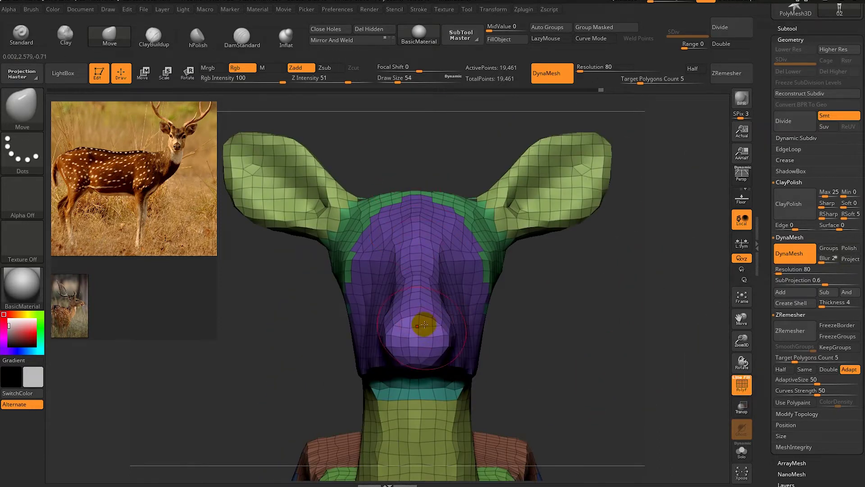
{"action": "left_click_drag", "start_coordinate": [766, 426], "coordinate": [766, 233]}
{"action": "left_click", "coordinate": [797, 220]}
{"action": "left_click", "coordinate": [798, 254]}
{"action": "mouse_move", "coordinate": [526, 346]}
{"action": "left_mouse_down"}
{"action": "mouse_move", "coordinate": [561, 165]}
{"action": "mouse_move", "coordinate": [553, 258]}
{"action": "left_mouse_up"}
Merge the deer into one polygroup with Auto Groups, then hide the polyframe
{"action": "left_click_drag", "start_coordinate": [766, 405], "coordinate": [766, 110]}
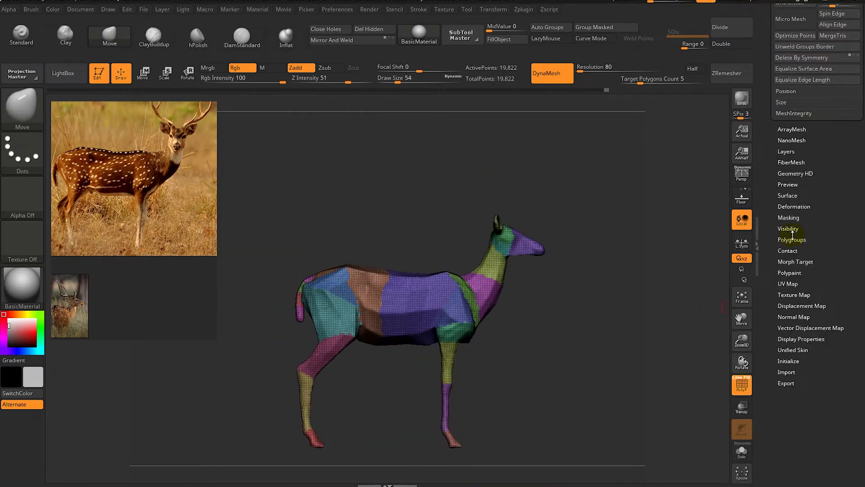
{"action": "left_click", "coordinate": [792, 239]}
{"action": "left_click_drag", "start_coordinate": [607, 242], "coordinate": [563, 235]}
{"action": "mouse_move", "coordinate": [420, 223]}
{"action": "left_mouse_down"}
{"action": "mouse_move", "coordinate": [517, 197]}
{"action": "mouse_move", "coordinate": [547, 199]}
{"action": "mouse_move", "coordinate": [578, 216]}
{"action": "left_mouse_up"}
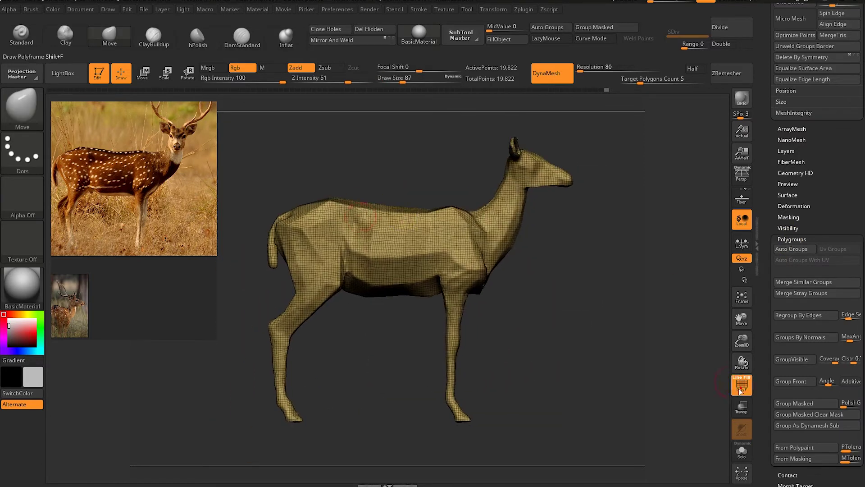
{"action": "left_click", "coordinate": [740, 390]}
{"action": "mouse_move", "coordinate": [398, 169]}
{"action": "left_mouse_down"}
{"action": "mouse_move", "coordinate": [413, 168]}
{"action": "mouse_move", "coordinate": [385, 305]}
{"action": "mouse_move", "coordinate": [380, 213]}
{"action": "left_mouse_up"}
Set ClayBuildup to draw size 87 and build up the hip muscle
{"action": "key", "text": "space"}
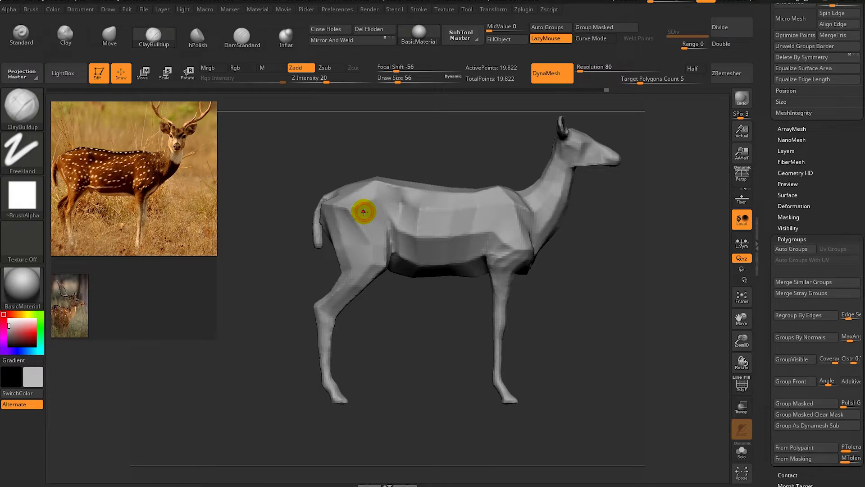
{"action": "key", "text": "space"}
{"action": "left_click_drag", "start_coordinate": [444, 182], "coordinate": [454, 180]}
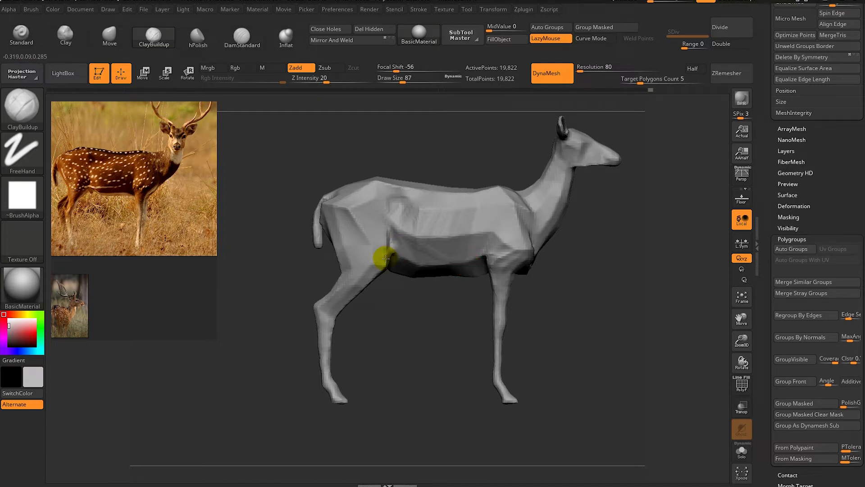
{"action": "left_click", "coordinate": [376, 199]}
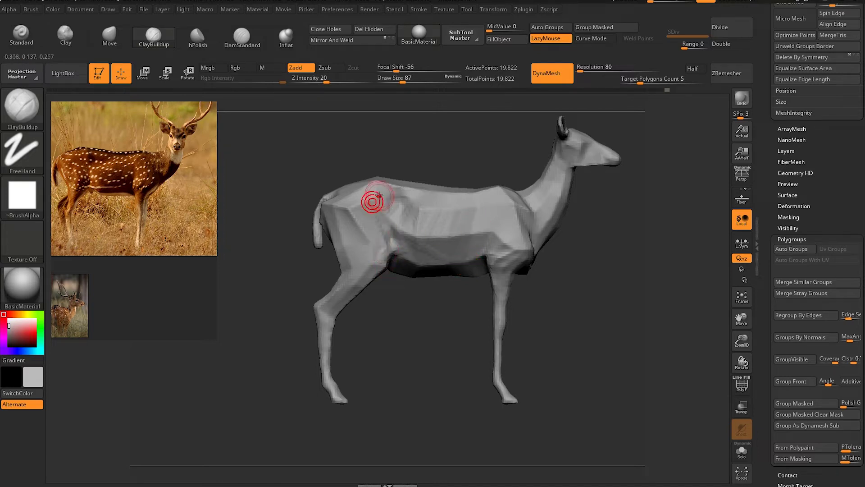
{"action": "left_click", "coordinate": [378, 189]}
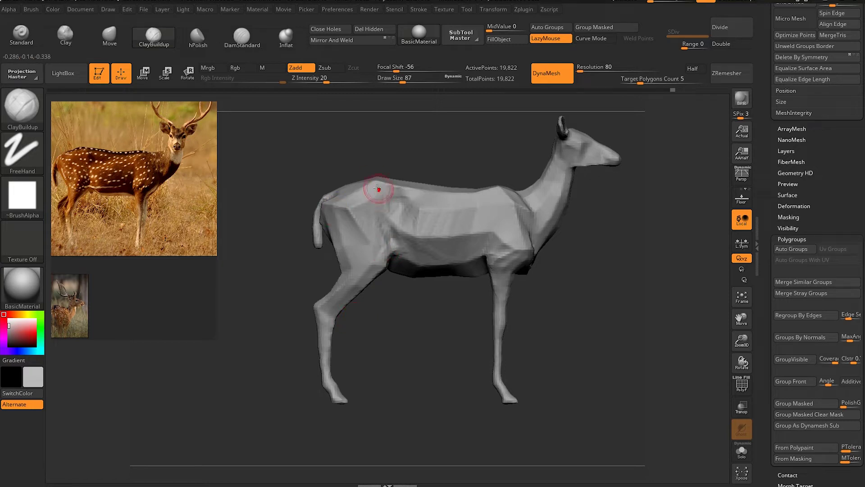
{"action": "left_click", "coordinate": [378, 193]}
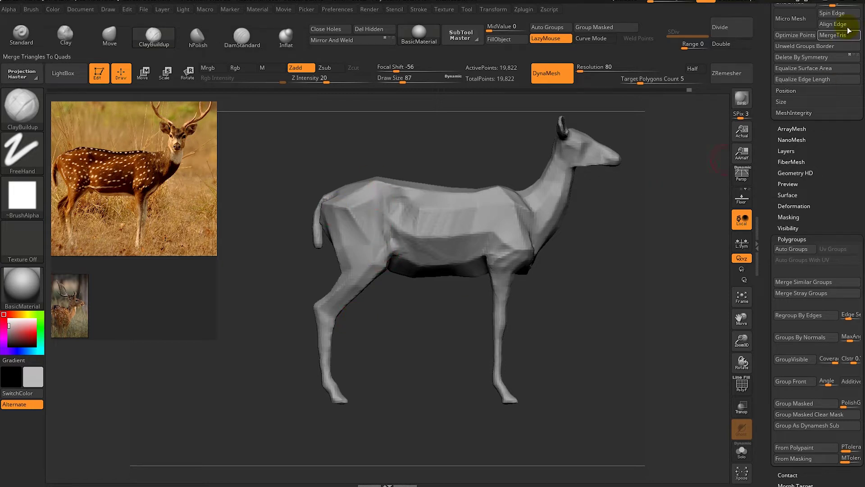
{"action": "left_click", "coordinate": [382, 194]}
Add clay over the hindquarter and flank, then check the forms from behind
{"action": "left_click_drag", "start_coordinate": [387, 162], "coordinate": [402, 141]}
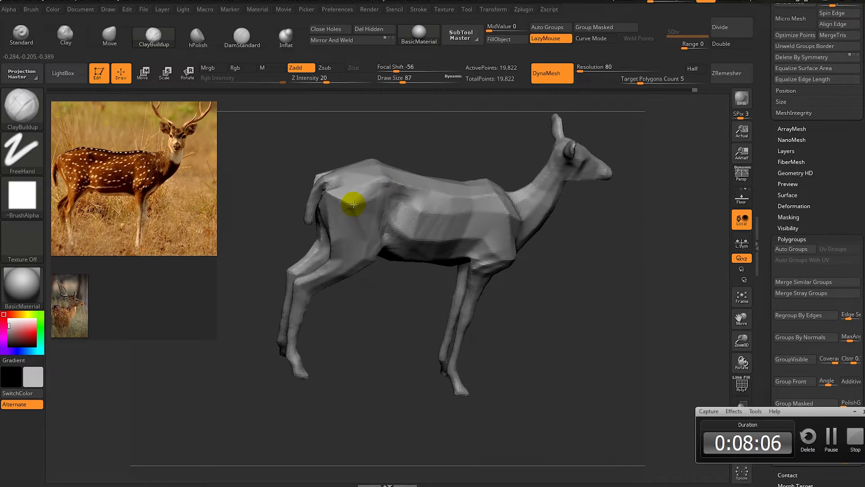
{"action": "mouse_move", "coordinate": [353, 203]}
{"action": "left_mouse_down"}
{"action": "mouse_move", "coordinate": [389, 258]}
{"action": "mouse_move", "coordinate": [358, 272]}
{"action": "left_mouse_up"}
{"action": "left_click_drag", "start_coordinate": [390, 173], "coordinate": [402, 201]}
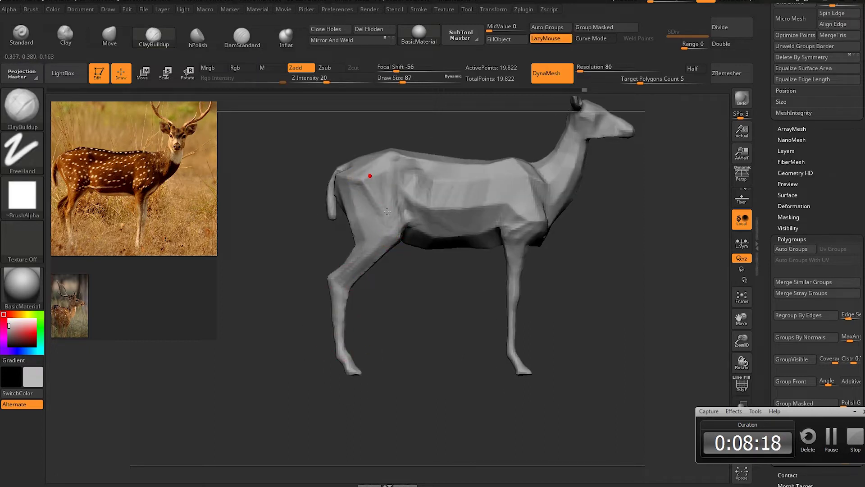
{"action": "left_click_drag", "start_coordinate": [516, 217], "coordinate": [378, 183]}
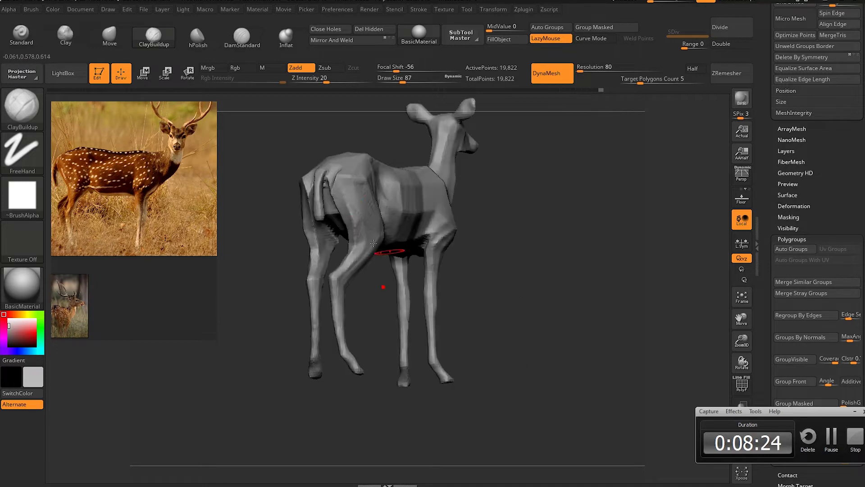
{"action": "mouse_move", "coordinate": [296, 213]}
{"action": "left_mouse_down"}
{"action": "mouse_move", "coordinate": [343, 197]}
{"action": "mouse_move", "coordinate": [425, 242]}
{"action": "mouse_move", "coordinate": [360, 232]}
{"action": "left_mouse_up"}
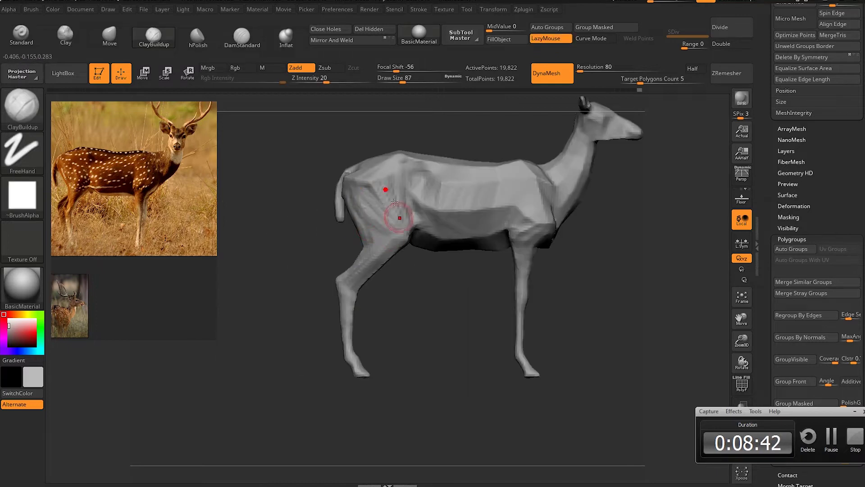
{"action": "left_click_drag", "start_coordinate": [395, 201], "coordinate": [381, 213], "text": "alt"}
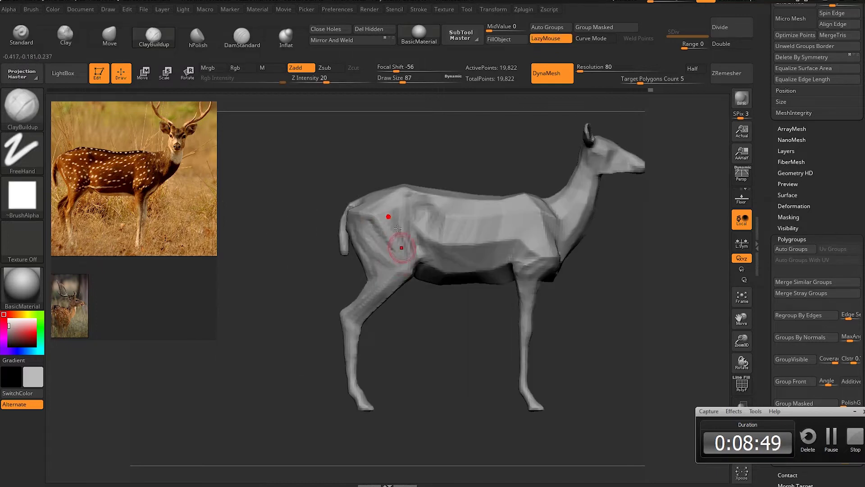
{"action": "left_click_drag", "start_coordinate": [415, 322], "coordinate": [424, 315]}
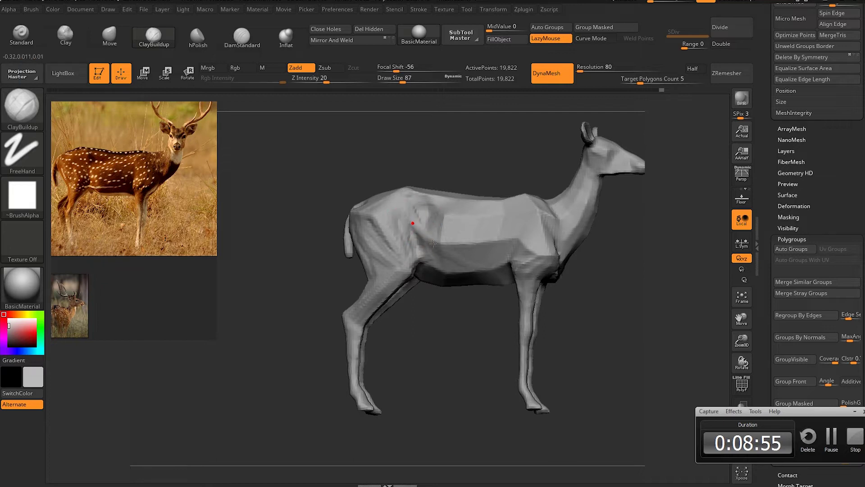
{"action": "right_click_drag", "start_coordinate": [433, 243], "coordinate": [505, 239]}
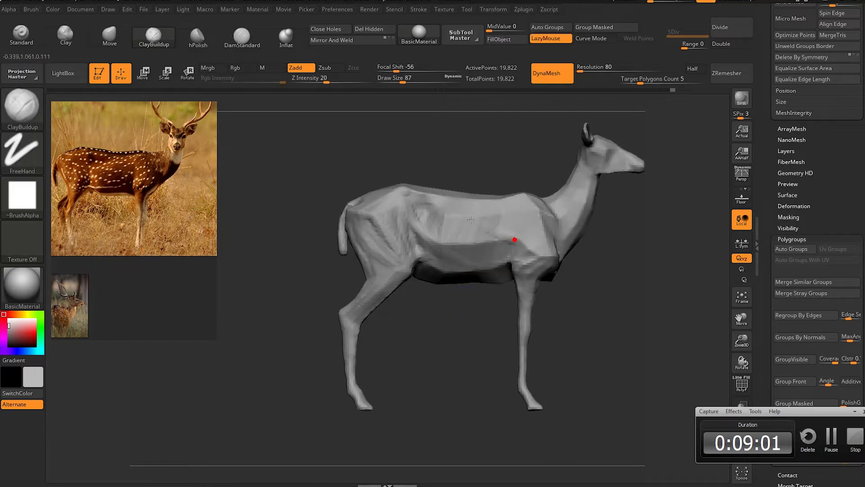
{"action": "mouse_move", "coordinate": [529, 280]}
{"action": "right_mouse_down"}
{"action": "mouse_move", "coordinate": [519, 269]}
{"action": "mouse_move", "coordinate": [515, 311]}
{"action": "mouse_move", "coordinate": [526, 236]}
{"action": "mouse_move", "coordinate": [541, 245]}
{"action": "mouse_move", "coordinate": [519, 246]}
{"action": "mouse_move", "coordinate": [634, 197]}
{"action": "mouse_move", "coordinate": [525, 265]}
{"action": "mouse_move", "coordinate": [551, 235]}
{"action": "mouse_move", "coordinate": [554, 203]}
{"action": "mouse_move", "coordinate": [538, 265]}
{"action": "right_mouse_up"}
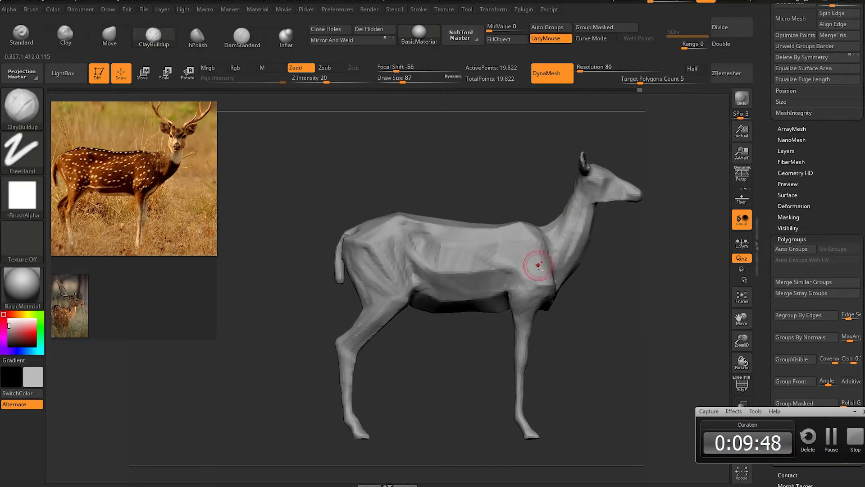
Sculpt the neck and chest at brush size 62, comparing side and front views
{"action": "left_click_drag", "start_coordinate": [579, 324], "coordinate": [358, 197]}
{"action": "right_click_drag", "start_coordinate": [307, 193], "coordinate": [367, 193], "text": "alt"}
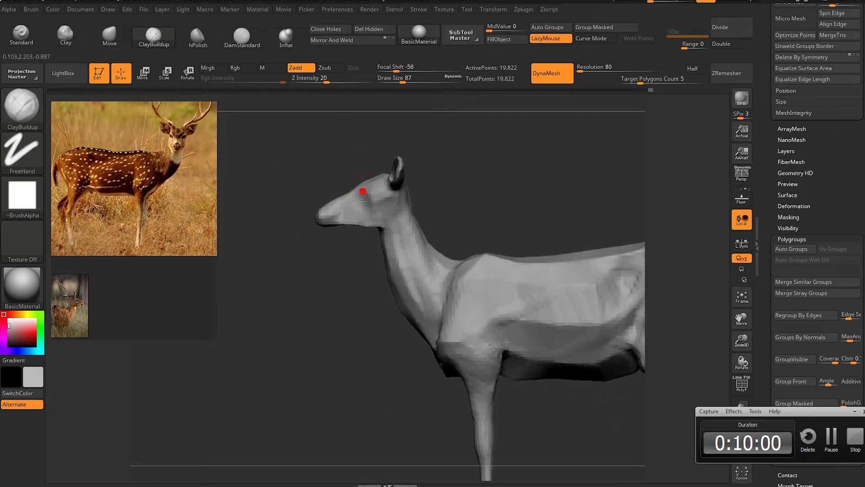
{"action": "mouse_move", "coordinate": [358, 193]}
{"action": "left_mouse_down"}
{"action": "mouse_move", "coordinate": [368, 195]}
{"action": "mouse_move", "coordinate": [352, 181]}
{"action": "mouse_move", "coordinate": [386, 183]}
{"action": "mouse_move", "coordinate": [324, 221]}
{"action": "left_mouse_up"}
{"action": "mouse_move", "coordinate": [317, 198]}
{"action": "right_mouse_down"}
{"action": "mouse_move", "coordinate": [283, 281]}
{"action": "mouse_move", "coordinate": [325, 209]}
{"action": "mouse_move", "coordinate": [314, 234]}
{"action": "right_mouse_up"}
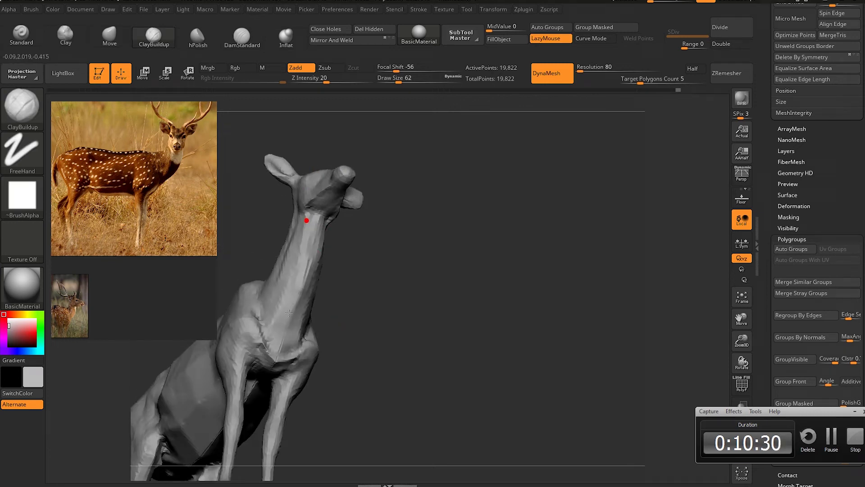
{"action": "mouse_move", "coordinate": [288, 313]}
{"action": "right_mouse_down", "text": "shift"}
{"action": "mouse_move", "coordinate": [359, 292]}
{"action": "mouse_move", "coordinate": [343, 290]}
{"action": "right_mouse_up", "text": "shift"}
{"action": "mouse_move", "coordinate": [340, 322]}
{"action": "right_mouse_down"}
{"action": "mouse_move", "coordinate": [424, 311]}
{"action": "mouse_move", "coordinate": [361, 294]}
{"action": "mouse_move", "coordinate": [357, 309]}
{"action": "mouse_move", "coordinate": [333, 291]}
{"action": "mouse_move", "coordinate": [406, 318]}
{"action": "mouse_move", "coordinate": [315, 316]}
{"action": "right_mouse_up"}
{"action": "mouse_move", "coordinate": [365, 333]}
{"action": "right_mouse_down"}
{"action": "mouse_move", "coordinate": [370, 324]}
{"action": "mouse_move", "coordinate": [361, 339]}
{"action": "mouse_move", "coordinate": [336, 311]}
{"action": "mouse_move", "coordinate": [345, 311]}
{"action": "mouse_move", "coordinate": [340, 289]}
{"action": "mouse_move", "coordinate": [351, 328]}
{"action": "mouse_move", "coordinate": [443, 321]}
{"action": "mouse_move", "coordinate": [351, 329]}
{"action": "mouse_move", "coordinate": [356, 343]}
{"action": "mouse_move", "coordinate": [345, 352]}
{"action": "mouse_move", "coordinate": [399, 297]}
{"action": "right_mouse_up"}
{"action": "right_click_drag", "start_coordinate": [404, 338], "coordinate": [485, 311], "text": "ctrl"}
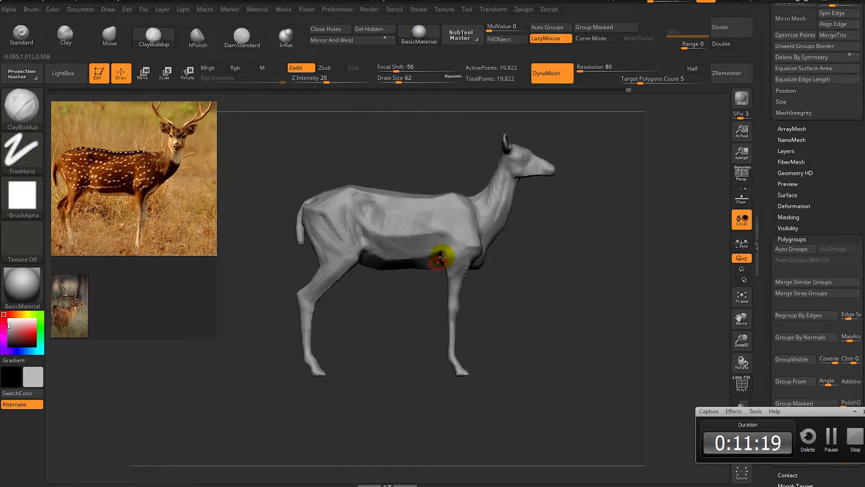
Build up the belly and rear hindquarters, checking from rear, top and side
{"action": "mouse_move", "coordinate": [408, 246]}
{"action": "right_mouse_down"}
{"action": "mouse_move", "coordinate": [372, 304]}
{"action": "mouse_move", "coordinate": [360, 241]}
{"action": "mouse_move", "coordinate": [383, 260]}
{"action": "mouse_move", "coordinate": [346, 256]}
{"action": "mouse_move", "coordinate": [309, 203]}
{"action": "mouse_move", "coordinate": [263, 325]}
{"action": "mouse_move", "coordinate": [376, 258]}
{"action": "right_mouse_up"}
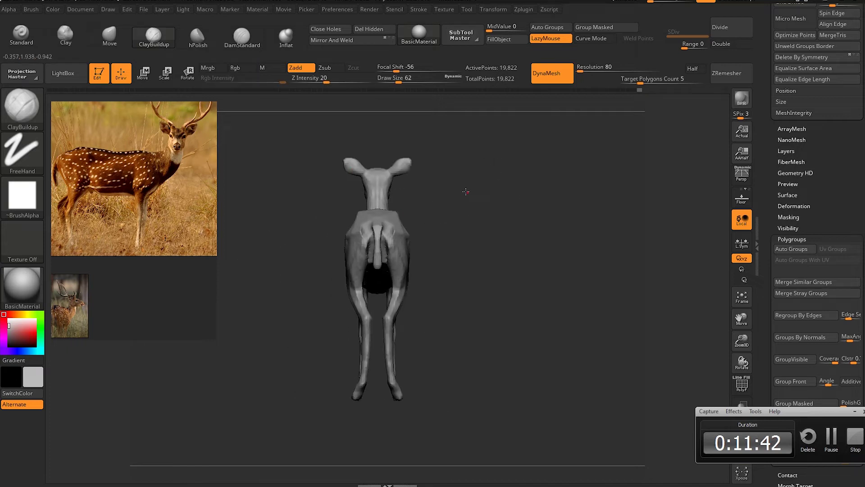
{"action": "right_click_drag", "start_coordinate": [366, 291], "coordinate": [354, 257], "text": "alt"}
{"action": "mouse_move", "coordinate": [369, 228]}
{"action": "right_mouse_down"}
{"action": "mouse_move", "coordinate": [379, 216]}
{"action": "mouse_move", "coordinate": [373, 266]}
{"action": "right_mouse_up"}
{"action": "mouse_move", "coordinate": [370, 185]}
{"action": "right_mouse_down"}
{"action": "mouse_move", "coordinate": [353, 271]}
{"action": "mouse_move", "coordinate": [446, 270]}
{"action": "right_mouse_up"}
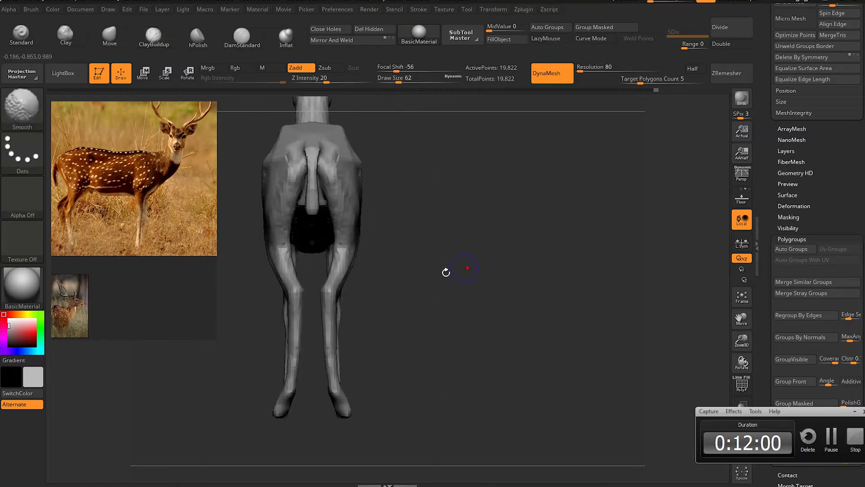
{"action": "right_click_drag", "start_coordinate": [302, 195], "coordinate": [306, 229]}
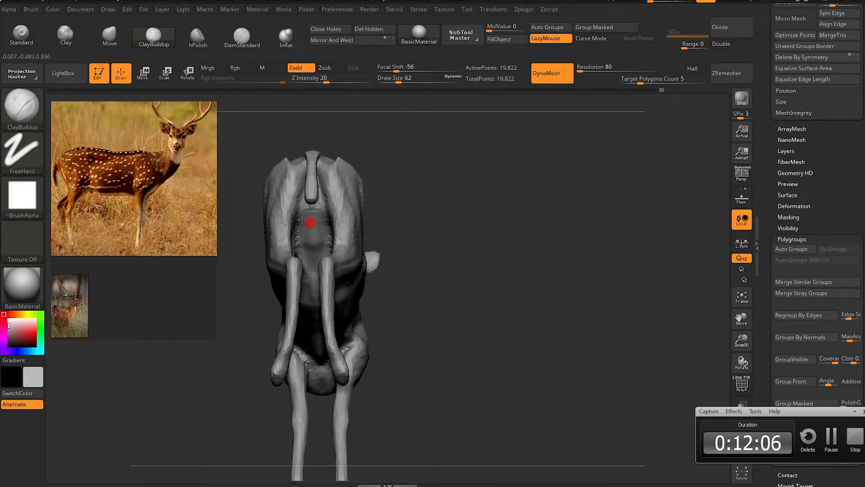
{"action": "right_click_drag", "start_coordinate": [325, 269], "coordinate": [311, 266]}
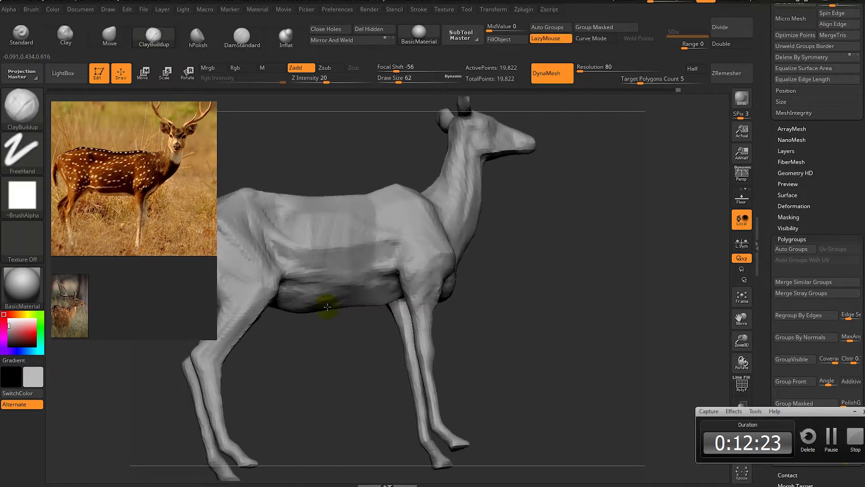
{"action": "mouse_move", "coordinate": [327, 307]}
{"action": "right_mouse_down", "text": "alt"}
{"action": "mouse_move", "coordinate": [319, 187]}
{"action": "mouse_move", "coordinate": [384, 205]}
{"action": "mouse_move", "coordinate": [468, 277]}
{"action": "right_mouse_up", "text": "alt"}
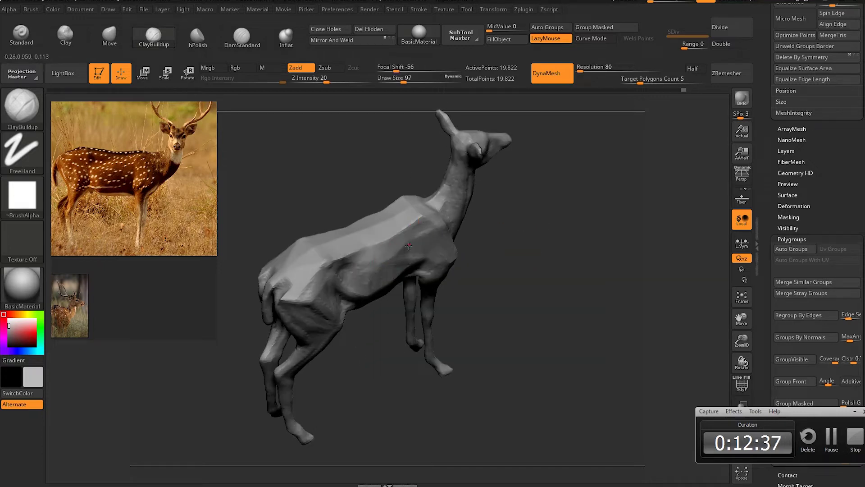
{"action": "right_click_drag", "start_coordinate": [408, 246], "coordinate": [398, 290]}
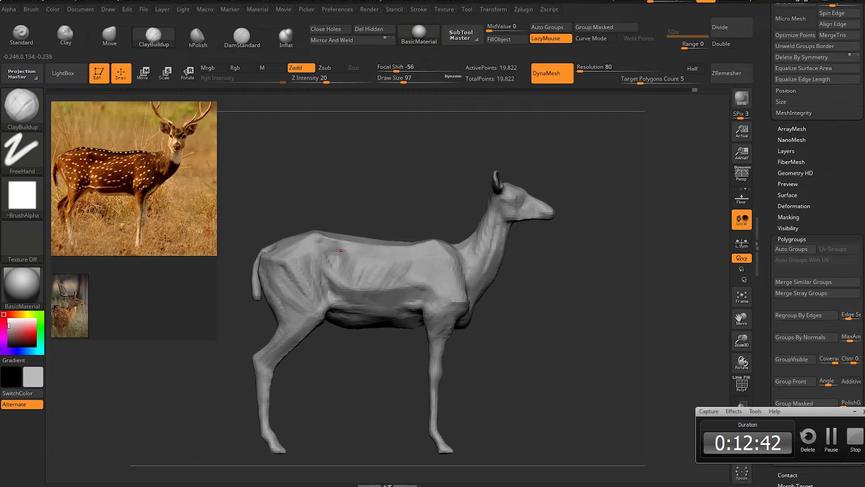
{"action": "right_click_drag", "start_coordinate": [384, 216], "coordinate": [423, 218]}
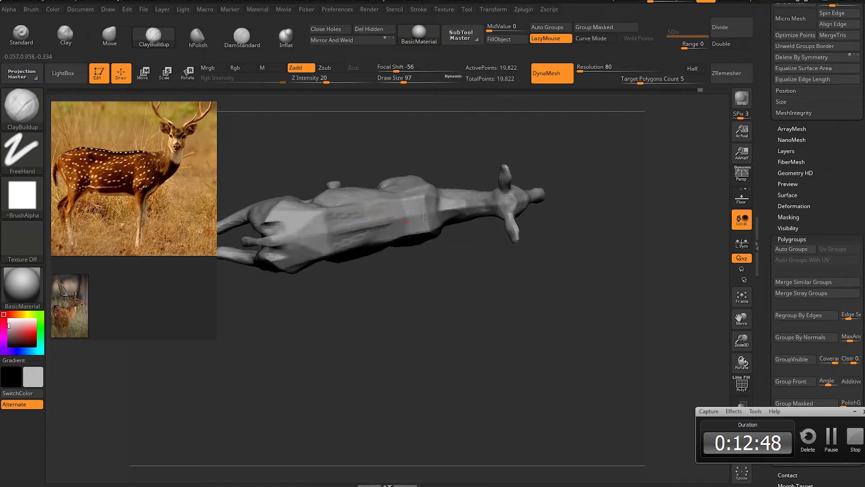
{"action": "right_click_drag", "start_coordinate": [305, 236], "coordinate": [293, 272]}
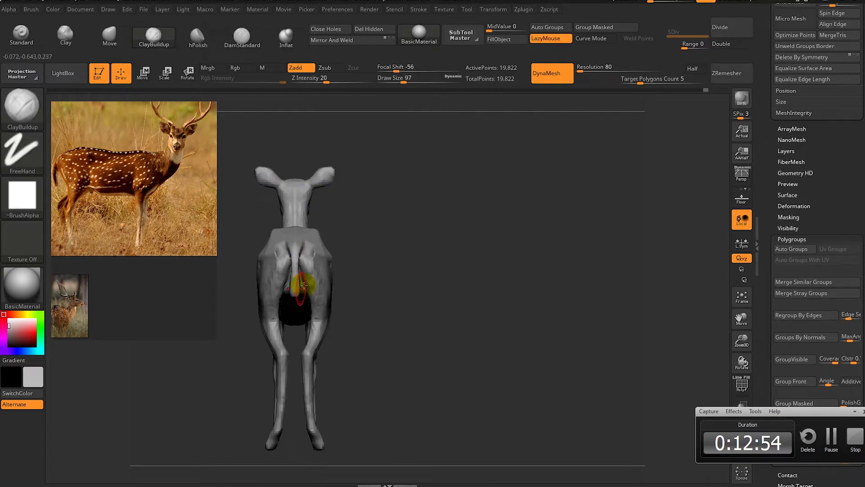
Switch to the Move brush (B, M, V) with a smaller draw size for the rear
{"action": "key", "text": "b"}
{"action": "key", "text": "m"}
{"action": "key", "text": "v"}
{"action": "right_click_drag", "start_coordinate": [313, 269], "coordinate": [345, 252]}
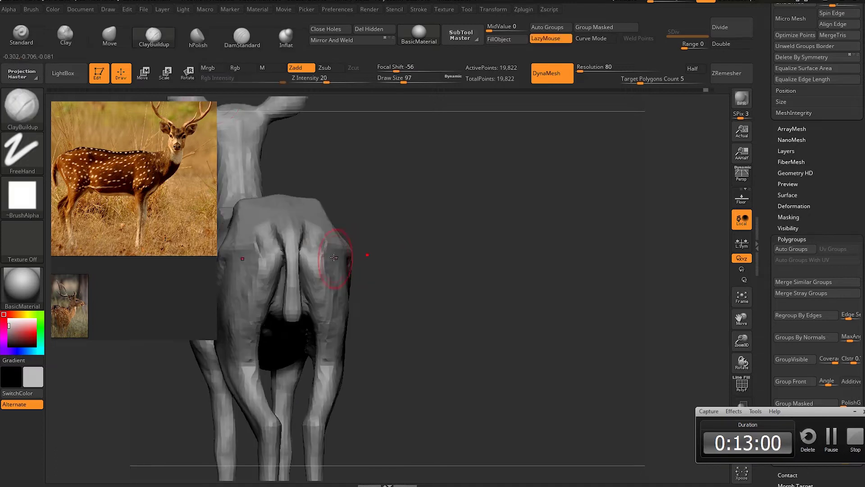
{"action": "key", "text": "space"}
{"action": "left_click_drag", "start_coordinate": [399, 212], "coordinate": [393, 212]}
Push the rump and legs into proportion, checking rear, side and front views
{"action": "right_click_drag", "start_coordinate": [293, 292], "coordinate": [365, 228]}
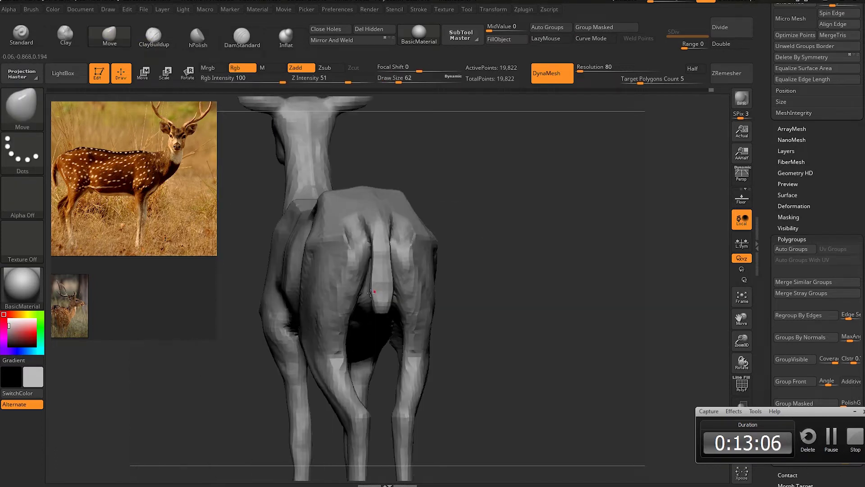
{"action": "mouse_move", "coordinate": [473, 233]}
{"action": "right_mouse_down"}
{"action": "mouse_move", "coordinate": [432, 340]}
{"action": "mouse_move", "coordinate": [570, 267]}
{"action": "mouse_move", "coordinate": [395, 325]}
{"action": "mouse_move", "coordinate": [385, 271]}
{"action": "right_mouse_up"}
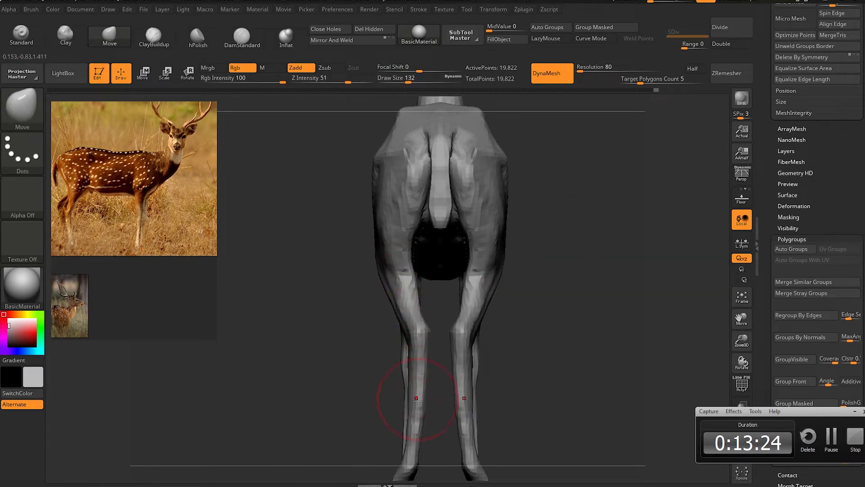
{"action": "mouse_move", "coordinate": [543, 246]}
{"action": "right_mouse_down"}
{"action": "mouse_move", "coordinate": [541, 266]}
{"action": "mouse_move", "coordinate": [527, 236]}
{"action": "mouse_move", "coordinate": [475, 268]}
{"action": "mouse_move", "coordinate": [439, 226]}
{"action": "right_mouse_up"}
{"action": "mouse_move", "coordinate": [473, 253]}
{"action": "right_mouse_down"}
{"action": "mouse_move", "coordinate": [528, 251]}
{"action": "mouse_move", "coordinate": [584, 216]}
{"action": "mouse_move", "coordinate": [517, 288]}
{"action": "mouse_move", "coordinate": [446, 318]}
{"action": "mouse_move", "coordinate": [483, 332]}
{"action": "right_mouse_up"}
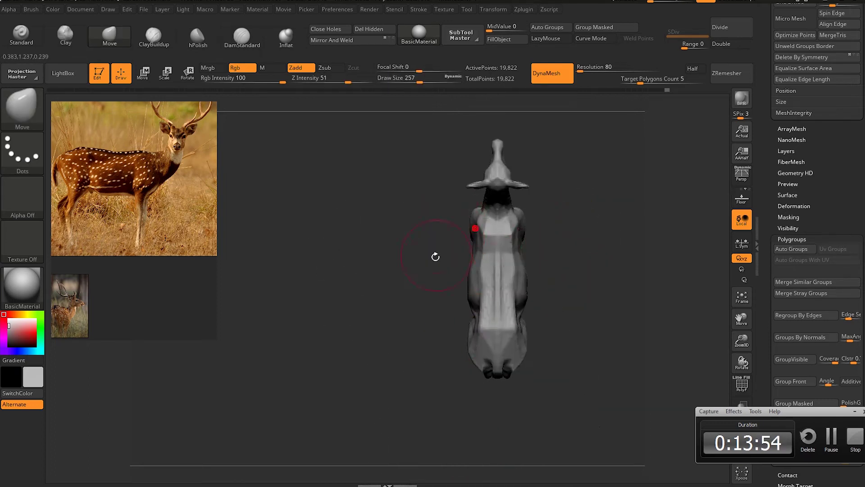
{"action": "right_click_drag", "start_coordinate": [435, 257], "coordinate": [470, 282]}
{"action": "mouse_move", "coordinate": [517, 243]}
{"action": "right_mouse_down"}
{"action": "mouse_move", "coordinate": [549, 187]}
{"action": "mouse_move", "coordinate": [570, 195]}
{"action": "mouse_move", "coordinate": [535, 244]}
{"action": "right_mouse_up"}
{"action": "mouse_move", "coordinate": [530, 190]}
{"action": "right_mouse_down"}
{"action": "mouse_move", "coordinate": [489, 286]}
{"action": "mouse_move", "coordinate": [411, 300]}
{"action": "mouse_move", "coordinate": [498, 340]}
{"action": "mouse_move", "coordinate": [585, 231]}
{"action": "mouse_move", "coordinate": [427, 309]}
{"action": "mouse_move", "coordinate": [576, 257]}
{"action": "mouse_move", "coordinate": [549, 275]}
{"action": "right_mouse_up"}
Switch to DamStandard (B, D, S) and carve grooves into the shoulder
{"action": "key", "text": "b"}
{"action": "key", "text": "d"}
{"action": "key", "text": "s"}
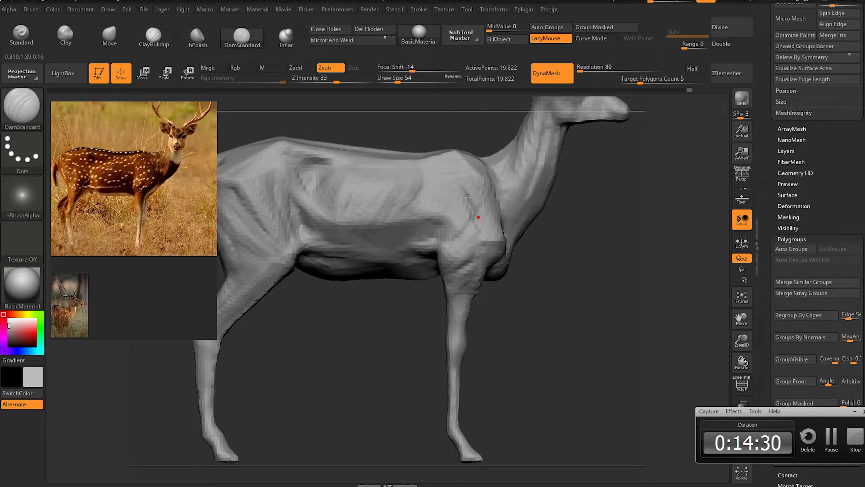
{"action": "left_click_drag", "start_coordinate": [441, 207], "coordinate": [435, 237]}
{"action": "right_click_drag", "start_coordinate": [400, 209], "coordinate": [373, 300]}
{"action": "mouse_move", "coordinate": [356, 208]}
{"action": "right_mouse_down", "text": "ctrl"}
{"action": "mouse_move", "coordinate": [384, 244]}
{"action": "mouse_move", "coordinate": [579, 353]}
{"action": "mouse_move", "coordinate": [563, 315]}
{"action": "mouse_move", "coordinate": [587, 302]}
{"action": "right_mouse_up", "text": "ctrl"}
{"action": "mouse_move", "coordinate": [518, 247]}
{"action": "right_mouse_down"}
{"action": "mouse_move", "coordinate": [506, 251]}
{"action": "mouse_move", "coordinate": [594, 239]}
{"action": "mouse_move", "coordinate": [553, 230]}
{"action": "right_mouse_up"}
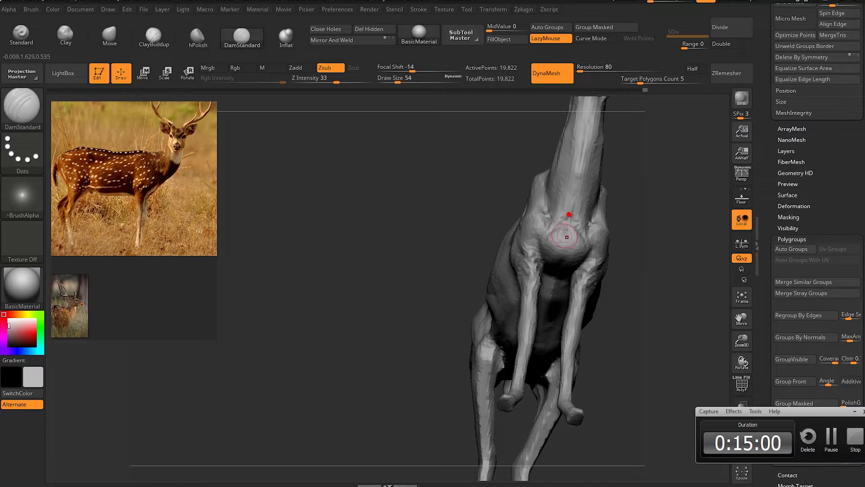
Carve a groove down the back of the hind leg
{"action": "mouse_move", "coordinate": [605, 281]}
{"action": "right_mouse_down"}
{"action": "mouse_move", "coordinate": [550, 279]}
{"action": "mouse_move", "coordinate": [620, 340]}
{"action": "mouse_move", "coordinate": [586, 304]}
{"action": "mouse_move", "coordinate": [492, 310]}
{"action": "right_mouse_up"}
{"action": "mouse_move", "coordinate": [559, 355]}
{"action": "right_mouse_down"}
{"action": "mouse_move", "coordinate": [509, 306]}
{"action": "mouse_move", "coordinate": [589, 195]}
{"action": "mouse_move", "coordinate": [580, 251]}
{"action": "mouse_move", "coordinate": [562, 283]}
{"action": "right_mouse_up"}
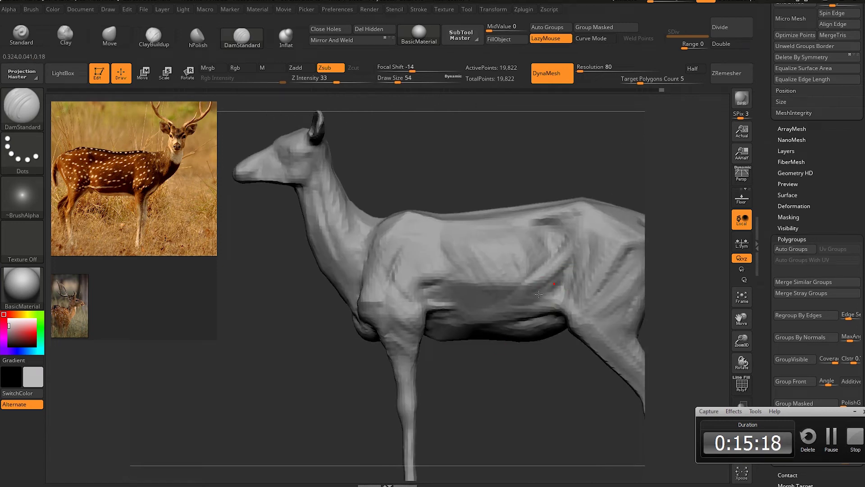
{"action": "right_click_drag", "start_coordinate": [559, 230], "coordinate": [551, 270]}
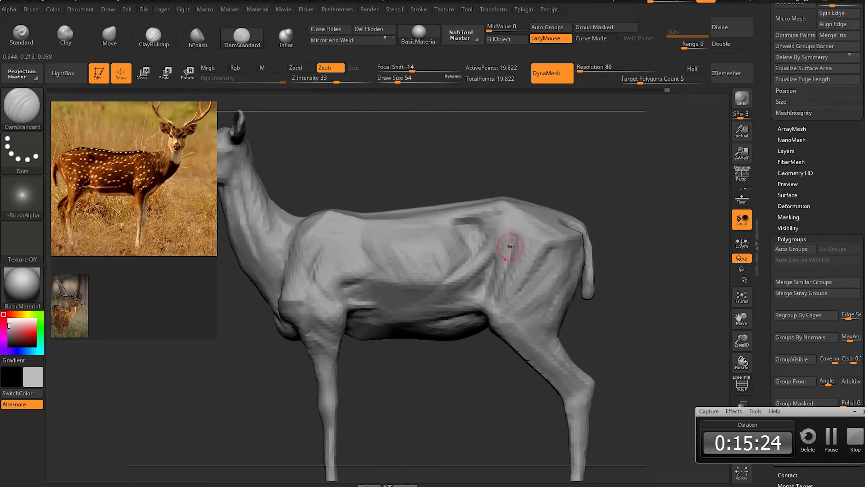
{"action": "mouse_move", "coordinate": [547, 307]}
{"action": "right_mouse_down", "text": "ctrl"}
{"action": "mouse_move", "coordinate": [560, 344]}
{"action": "mouse_move", "coordinate": [570, 274]}
{"action": "mouse_move", "coordinate": [536, 270]}
{"action": "right_mouse_up", "text": "ctrl"}
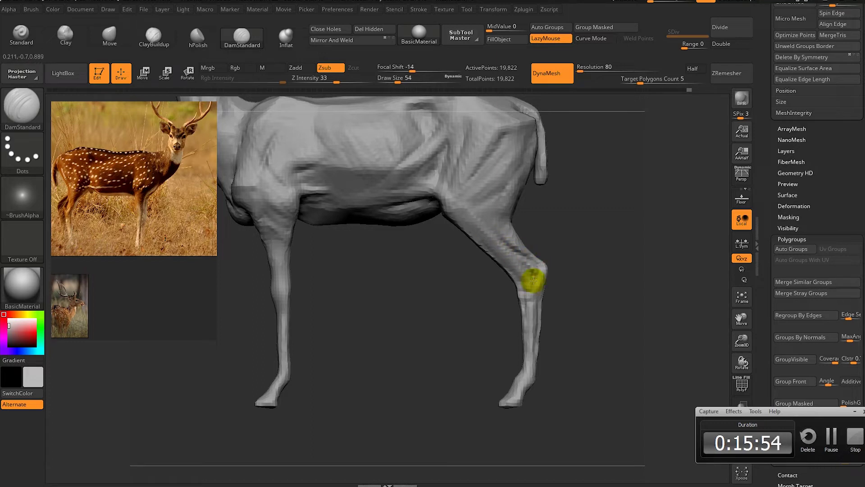
{"action": "left_click_drag", "start_coordinate": [495, 242], "coordinate": [534, 281]}
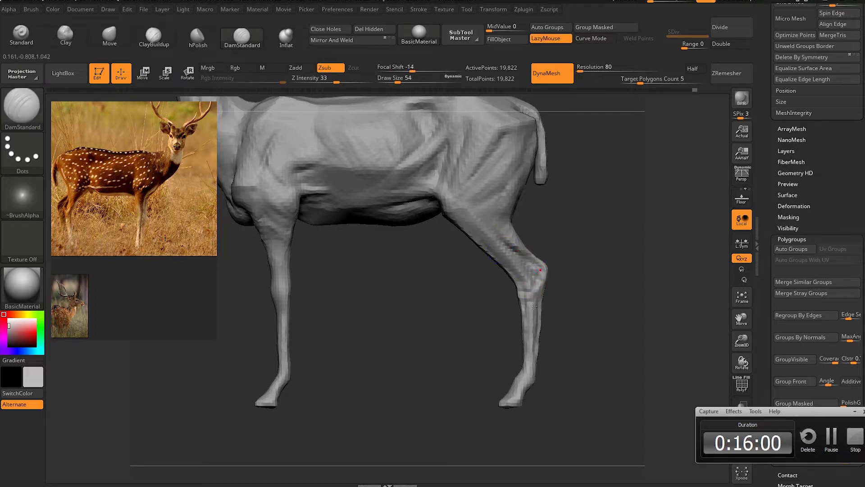
{"action": "mouse_move", "coordinate": [568, 311]}
{"action": "left_mouse_down"}
{"action": "mouse_move", "coordinate": [521, 290]}
{"action": "mouse_move", "coordinate": [535, 299]}
{"action": "mouse_move", "coordinate": [527, 313]}
{"action": "mouse_move", "coordinate": [546, 310]}
{"action": "mouse_move", "coordinate": [554, 320]}
{"action": "mouse_move", "coordinate": [482, 346]}
{"action": "mouse_move", "coordinate": [496, 381]}
{"action": "mouse_move", "coordinate": [501, 346]}
{"action": "mouse_move", "coordinate": [589, 270]}
{"action": "mouse_move", "coordinate": [518, 251]}
{"action": "mouse_move", "coordinate": [567, 238]}
{"action": "left_mouse_up"}
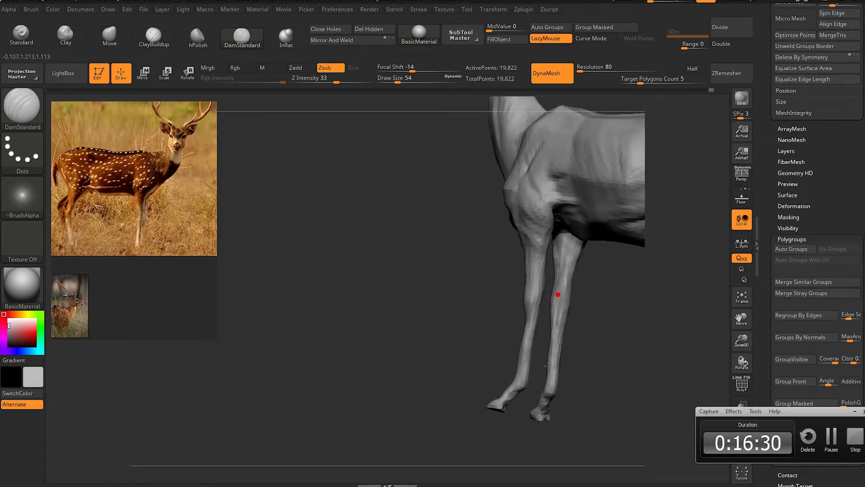
Carve a stroke across the flank, then reduce DamStandard draw size to 29
{"action": "key", "text": "f"}
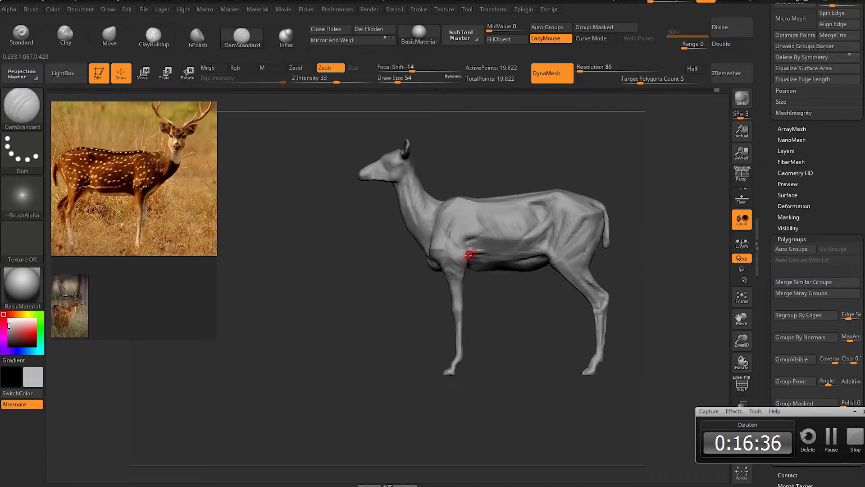
{"action": "mouse_move", "coordinate": [535, 262]}
{"action": "left_mouse_down"}
{"action": "mouse_move", "coordinate": [517, 232]}
{"action": "mouse_move", "coordinate": [564, 209]}
{"action": "left_mouse_up"}
{"action": "left_click_drag", "start_coordinate": [494, 141], "coordinate": [580, 184]}
{"action": "key", "text": "space"}
{"action": "mouse_move", "coordinate": [579, 184]}
{"action": "right_mouse_down", "text": "alt"}
{"action": "mouse_move", "coordinate": [470, 208]}
{"action": "mouse_move", "coordinate": [444, 232]}
{"action": "mouse_move", "coordinate": [508, 199]}
{"action": "right_mouse_up", "text": "alt"}
{"action": "key", "text": "space"}
{"action": "left_click_drag", "start_coordinate": [508, 200], "coordinate": [502, 200]}
Carve fine creases around the eyes, muzzle and neck
{"action": "mouse_move", "coordinate": [437, 227]}
{"action": "right_mouse_down"}
{"action": "mouse_move", "coordinate": [444, 236]}
{"action": "mouse_move", "coordinate": [432, 242]}
{"action": "mouse_move", "coordinate": [432, 284]}
{"action": "right_mouse_up"}
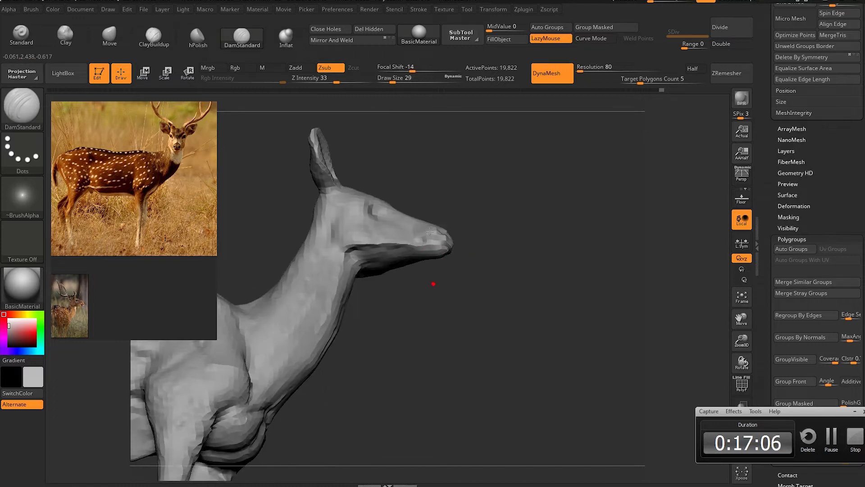
{"action": "mouse_move", "coordinate": [406, 251]}
{"action": "right_mouse_down"}
{"action": "mouse_move", "coordinate": [391, 271]}
{"action": "mouse_move", "coordinate": [396, 242]}
{"action": "mouse_move", "coordinate": [396, 290]}
{"action": "mouse_move", "coordinate": [401, 238]}
{"action": "mouse_move", "coordinate": [344, 210]}
{"action": "right_mouse_up"}
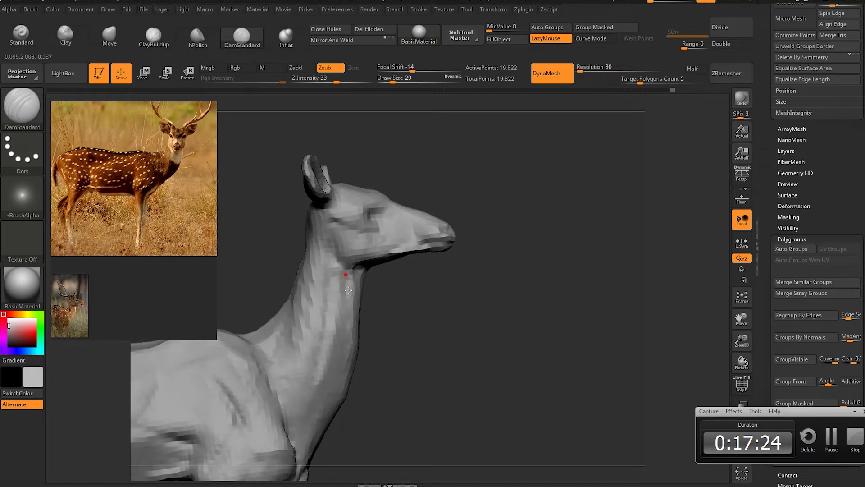
{"action": "right_click_drag", "start_coordinate": [335, 262], "coordinate": [396, 314]}
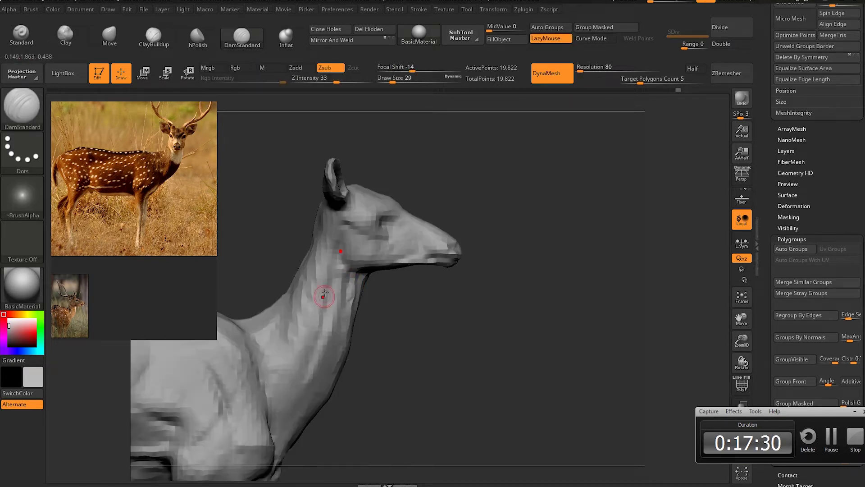
{"action": "mouse_move", "coordinate": [325, 294]}
{"action": "right_mouse_down"}
{"action": "mouse_move", "coordinate": [338, 212]}
{"action": "mouse_move", "coordinate": [325, 228]}
{"action": "right_mouse_up"}
{"action": "mouse_move", "coordinate": [328, 150]}
{"action": "right_mouse_down"}
{"action": "mouse_move", "coordinate": [333, 174]}
{"action": "mouse_move", "coordinate": [377, 225]}
{"action": "mouse_move", "coordinate": [362, 168]}
{"action": "right_mouse_up"}
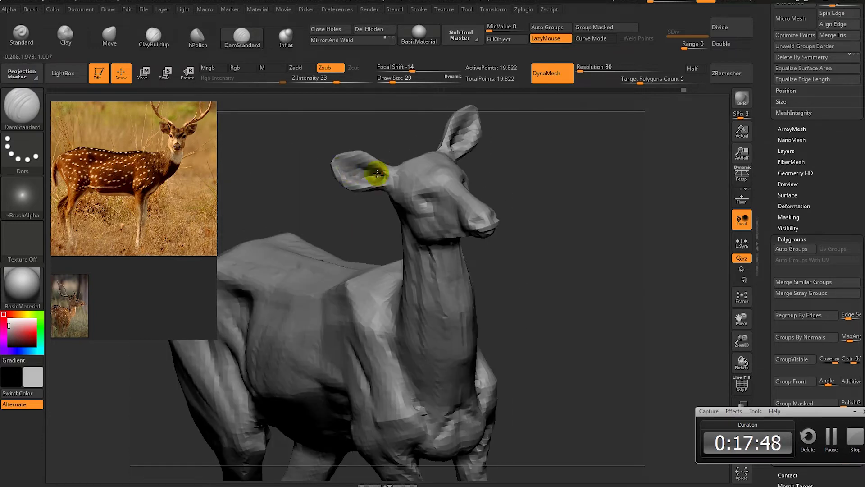
{"action": "right_click_drag", "start_coordinate": [357, 174], "coordinate": [528, 217], "text": "shift"}
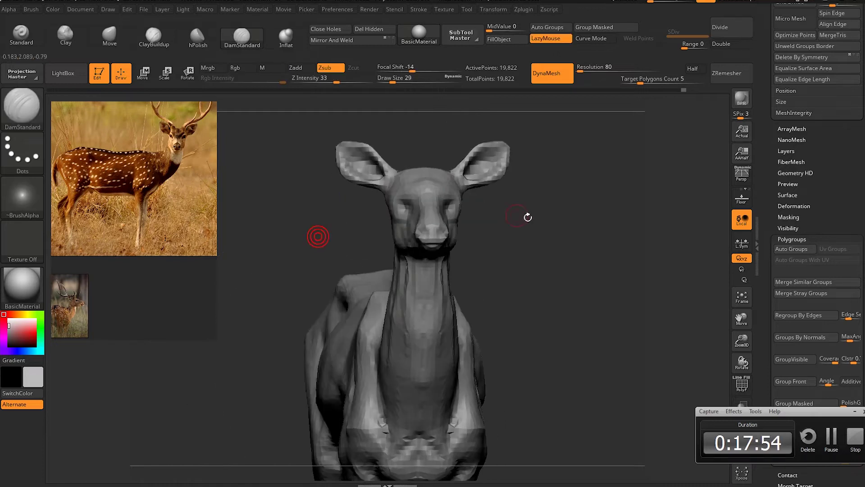
With the Move brush, pull the deer's ears, nose and eye area, checking front and side views
{"action": "key", "text": "b"}
{"action": "key", "text": "m"}
{"action": "key", "text": "v"}
{"action": "mouse_move", "coordinate": [397, 231]}
{"action": "right_mouse_down"}
{"action": "mouse_move", "coordinate": [489, 214]}
{"action": "mouse_move", "coordinate": [459, 192]}
{"action": "right_mouse_up"}
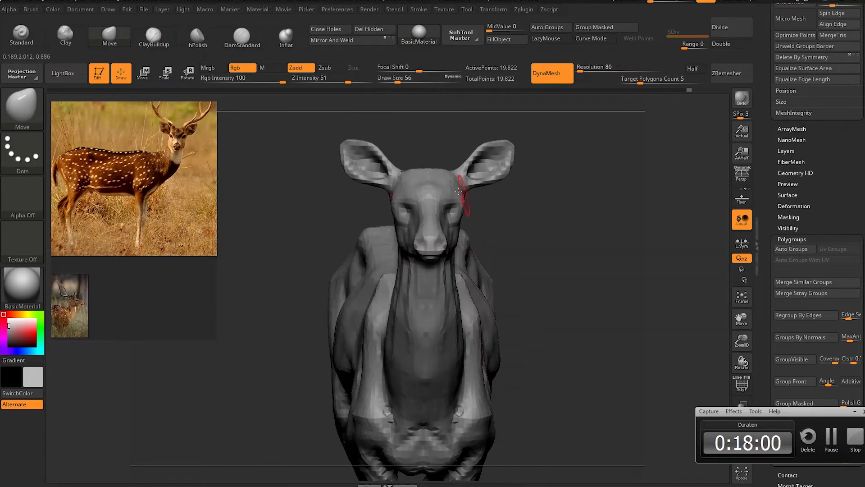
{"action": "right_click_drag", "start_coordinate": [498, 228], "coordinate": [451, 218]}
{"action": "mouse_move", "coordinate": [518, 212]}
{"action": "right_mouse_down"}
{"action": "mouse_move", "coordinate": [463, 188]}
{"action": "mouse_move", "coordinate": [522, 240]}
{"action": "right_mouse_up"}
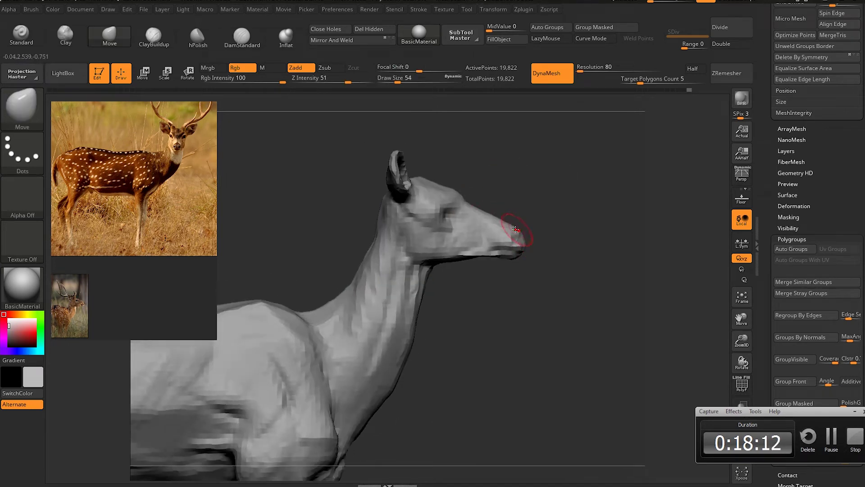
{"action": "mouse_move", "coordinate": [438, 218]}
{"action": "right_mouse_down"}
{"action": "mouse_move", "coordinate": [494, 189]}
{"action": "mouse_move", "coordinate": [436, 206]}
{"action": "right_mouse_up"}
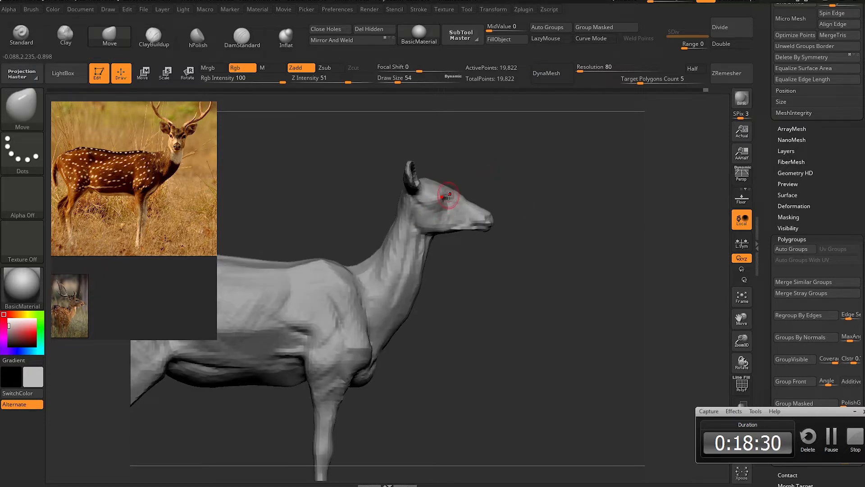
{"action": "mouse_move", "coordinate": [477, 173]}
{"action": "right_mouse_down"}
{"action": "mouse_move", "coordinate": [437, 160]}
{"action": "mouse_move", "coordinate": [444, 193]}
{"action": "mouse_move", "coordinate": [433, 186]}
{"action": "mouse_move", "coordinate": [432, 195]}
{"action": "mouse_move", "coordinate": [444, 207]}
{"action": "mouse_move", "coordinate": [487, 194]}
{"action": "mouse_move", "coordinate": [518, 204]}
{"action": "mouse_move", "coordinate": [500, 207]}
{"action": "mouse_move", "coordinate": [495, 186]}
{"action": "mouse_move", "coordinate": [497, 244]}
{"action": "mouse_move", "coordinate": [488, 216]}
{"action": "mouse_move", "coordinate": [551, 183]}
{"action": "mouse_move", "coordinate": [475, 154]}
{"action": "mouse_move", "coordinate": [437, 191]}
{"action": "mouse_move", "coordinate": [464, 162]}
{"action": "mouse_move", "coordinate": [469, 225]}
{"action": "mouse_move", "coordinate": [550, 162]}
{"action": "mouse_move", "coordinate": [446, 374]}
{"action": "mouse_move", "coordinate": [479, 348]}
{"action": "mouse_move", "coordinate": [482, 298]}
{"action": "mouse_move", "coordinate": [499, 305]}
{"action": "mouse_move", "coordinate": [473, 353]}
{"action": "mouse_move", "coordinate": [463, 309]}
{"action": "mouse_move", "coordinate": [473, 299]}
{"action": "right_mouse_up"}
{"action": "right_click_drag", "start_coordinate": [557, 396], "coordinate": [562, 392]}
Add ClayBuildup clay to the deer's shoulder from a full side view
{"action": "left_click", "coordinate": [568, 395]}
{"action": "mouse_move", "coordinate": [568, 395]}
{"action": "left_mouse_down"}
{"action": "mouse_move", "coordinate": [560, 405]}
{"action": "mouse_move", "coordinate": [598, 387]}
{"action": "mouse_move", "coordinate": [579, 362]}
{"action": "left_mouse_up"}
{"action": "mouse_move", "coordinate": [578, 361]}
{"action": "right_mouse_down"}
{"action": "mouse_move", "coordinate": [541, 359]}
{"action": "mouse_move", "coordinate": [423, 303]}
{"action": "mouse_move", "coordinate": [558, 261]}
{"action": "mouse_move", "coordinate": [606, 229]}
{"action": "mouse_move", "coordinate": [599, 222]}
{"action": "right_mouse_up"}
{"action": "right_click", "coordinate": [606, 229]}
{"action": "key", "text": "b"}
{"action": "key", "text": "c"}
{"action": "key", "text": "b"}
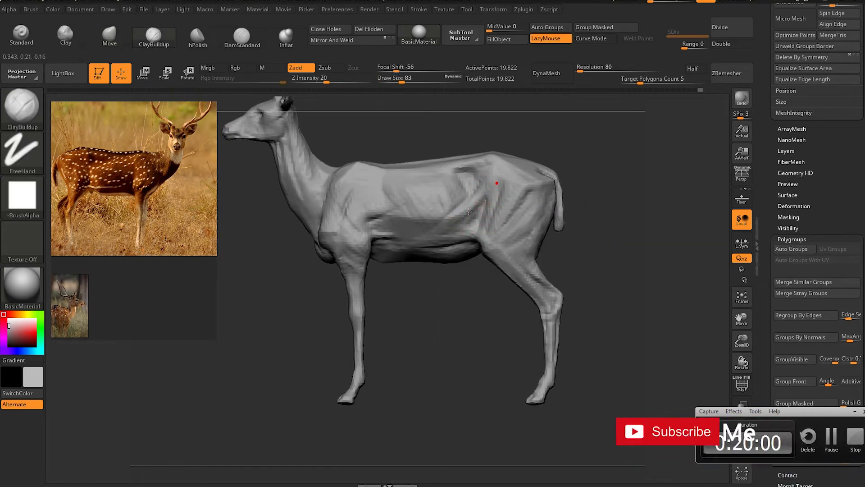
{"action": "left_click", "coordinate": [383, 189]}
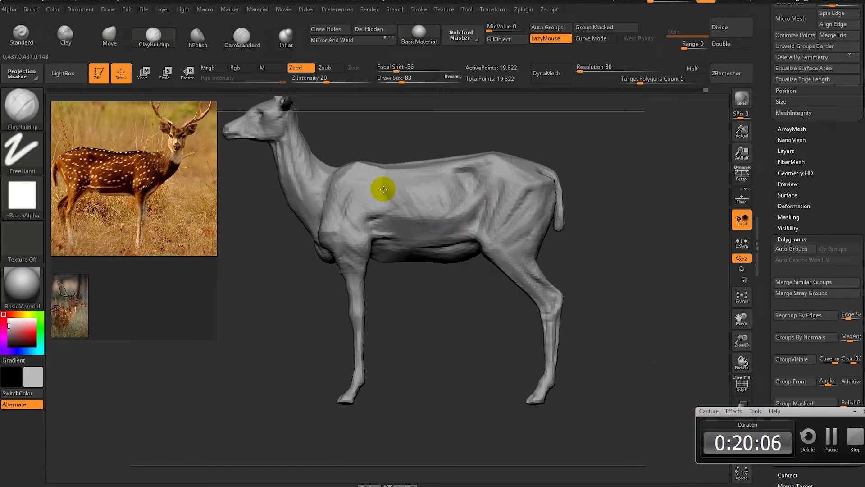
Enlarge the Move brush and reshape the deer's front leg
{"action": "key", "text": "b"}
{"action": "key", "text": "m"}
{"action": "key", "text": "v"}
{"action": "right_click", "coordinate": [369, 244]}
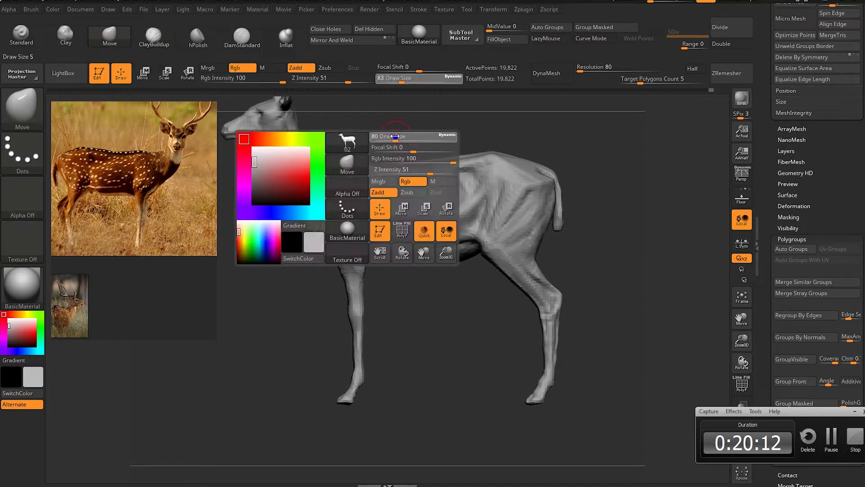
{"action": "right_click_drag", "start_coordinate": [367, 251], "coordinate": [374, 250]}
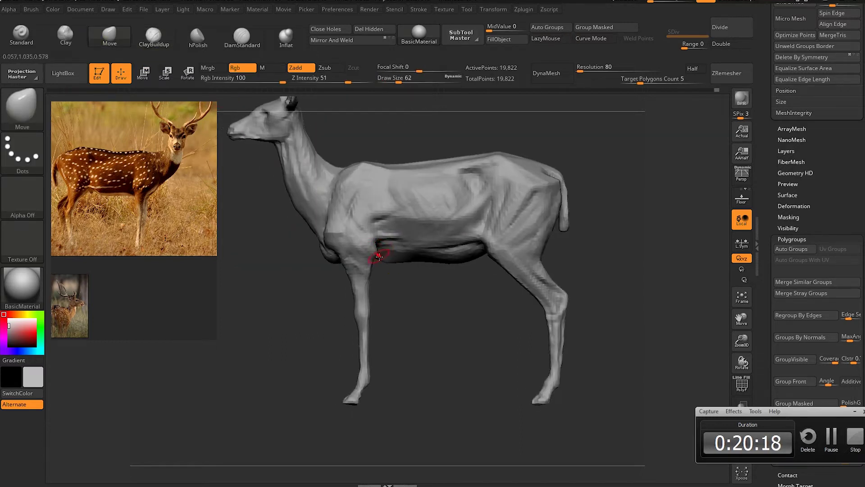
{"action": "right_click", "coordinate": [365, 261]}
{"action": "left_click", "coordinate": [396, 299]}
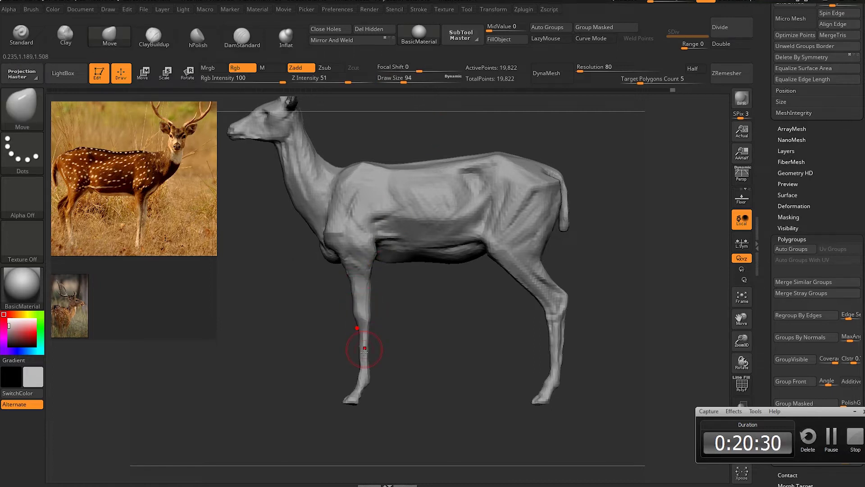
{"action": "right_click_drag", "start_coordinate": [354, 296], "coordinate": [357, 309], "text": "alt"}
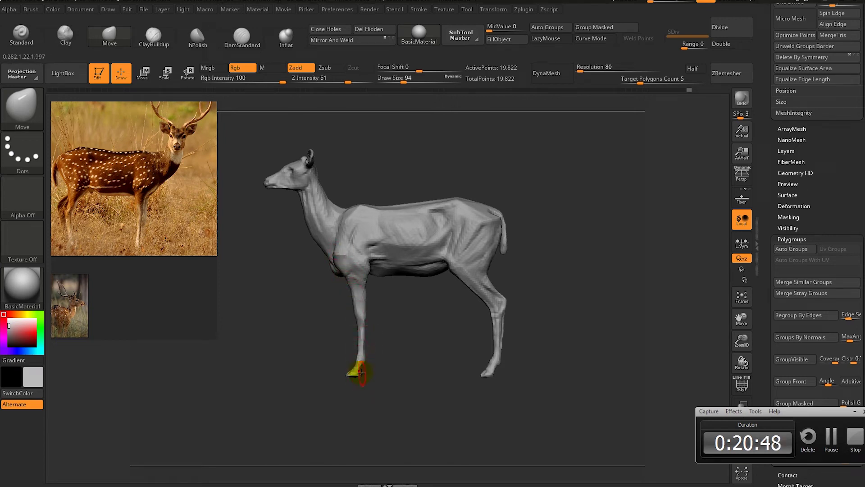
Enlarge the Move brush to draw size 331 and reshape the front hoof
{"action": "left_click_drag", "start_coordinate": [498, 373], "coordinate": [518, 320]}
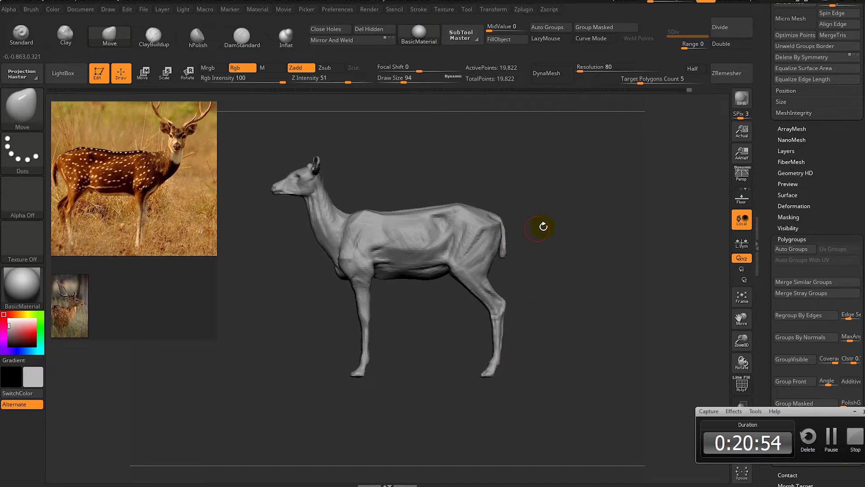
{"action": "mouse_move", "coordinate": [543, 226]}
{"action": "left_mouse_down"}
{"action": "mouse_move", "coordinate": [505, 310]}
{"action": "mouse_move", "coordinate": [495, 285]}
{"action": "left_mouse_up"}
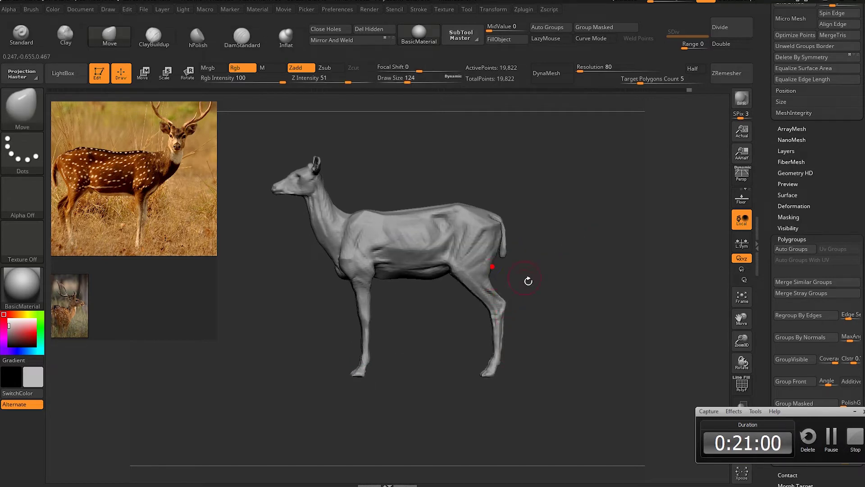
{"action": "key", "text": "ctrl+z"}
{"action": "key", "text": "ctrl+z"}
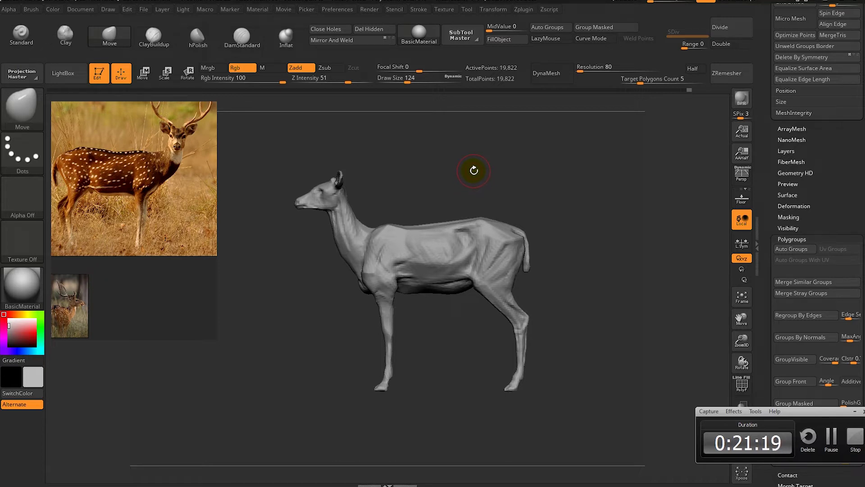
{"action": "key", "text": "bracketright"}
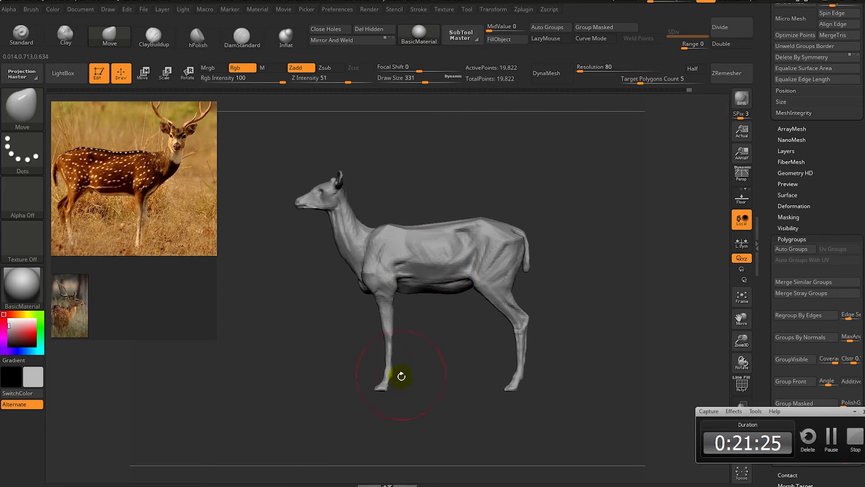
{"action": "left_click_drag", "start_coordinate": [387, 380], "coordinate": [385, 377]}
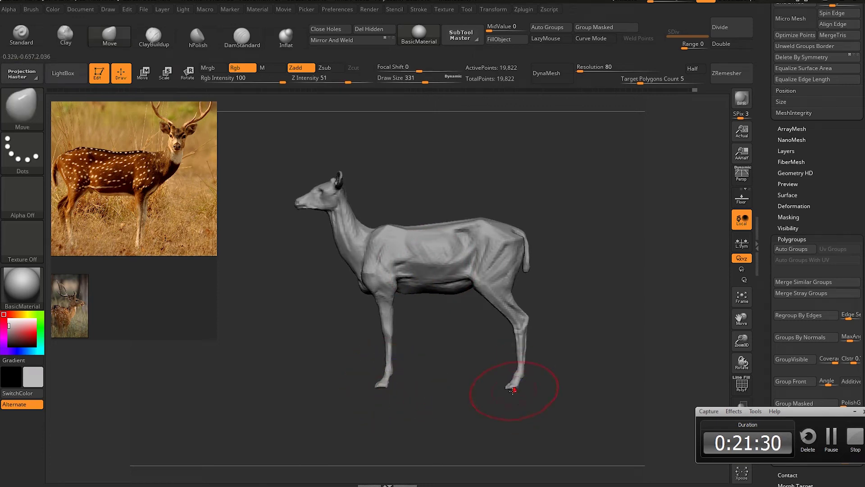
{"action": "left_click_drag", "start_coordinate": [564, 271], "coordinate": [452, 234]}
Frame the deer in side view and undo the last two belly and body reshaping edits
{"action": "key", "text": "f"}
{"action": "left_click", "coordinate": [742, 173]}
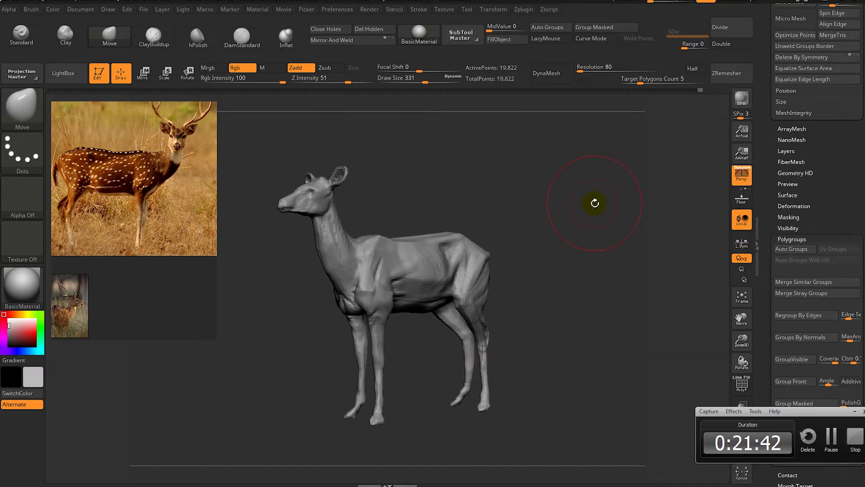
{"action": "left_click", "coordinate": [741, 173]}
{"action": "left_click_drag", "start_coordinate": [626, 205], "coordinate": [583, 203]}
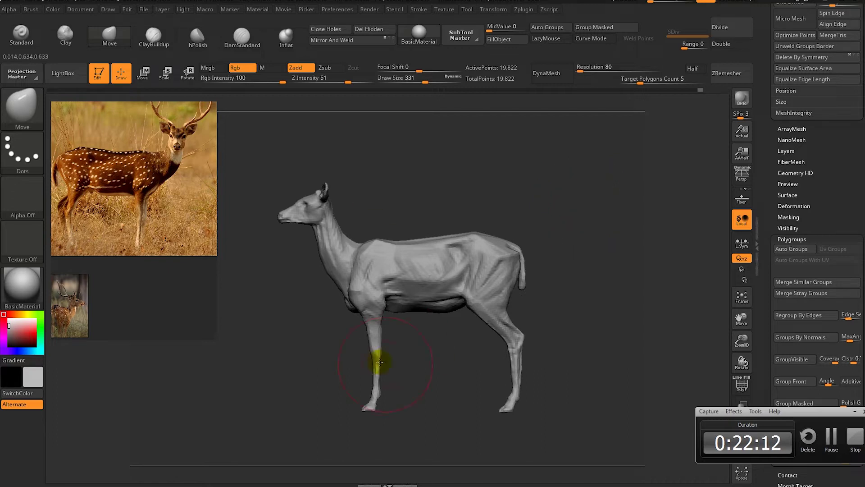
{"action": "left_click_drag", "start_coordinate": [507, 414], "coordinate": [501, 461], "text": "alt"}
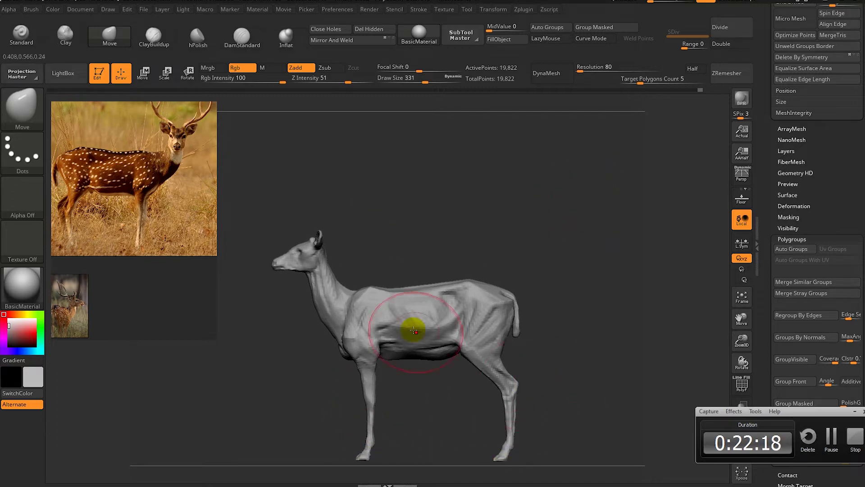
{"action": "key", "text": "ctrl+z"}
{"action": "key", "text": "ctrl+z"}
{"action": "key", "text": "ctrl+z"}
{"action": "key", "text": "ctrl+z"}
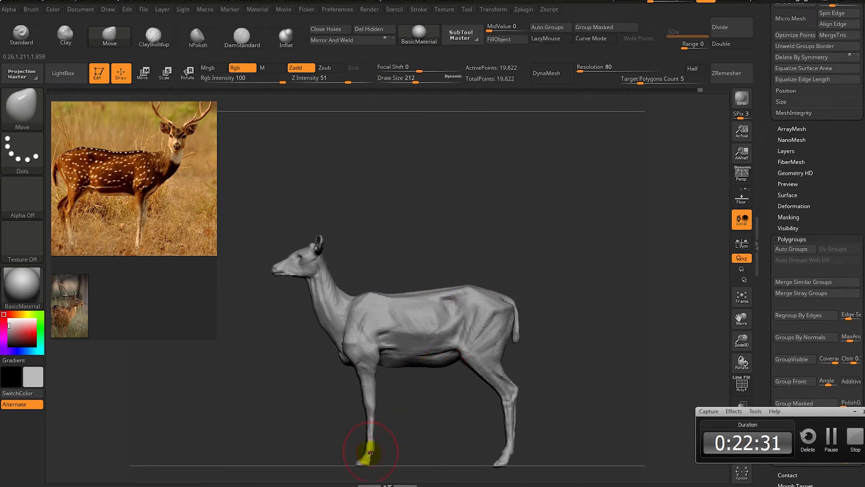
{"action": "left_click_drag", "start_coordinate": [509, 456], "coordinate": [448, 358]}
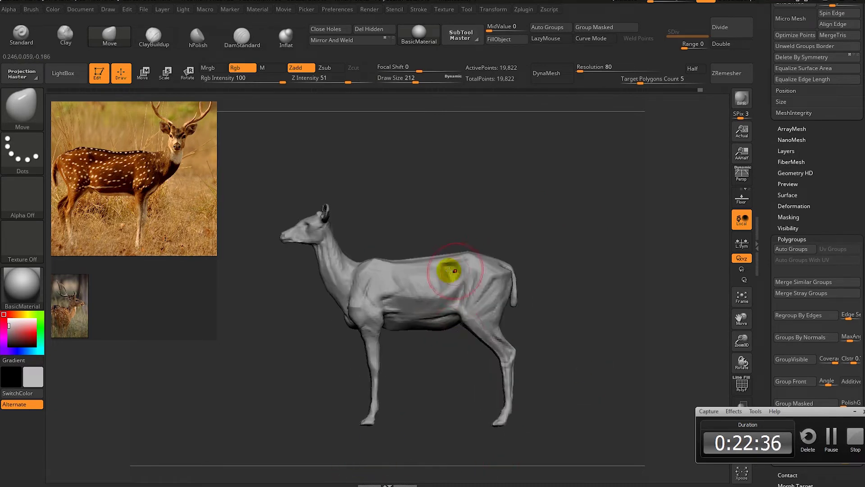
{"action": "key", "text": "ctrl+z"}
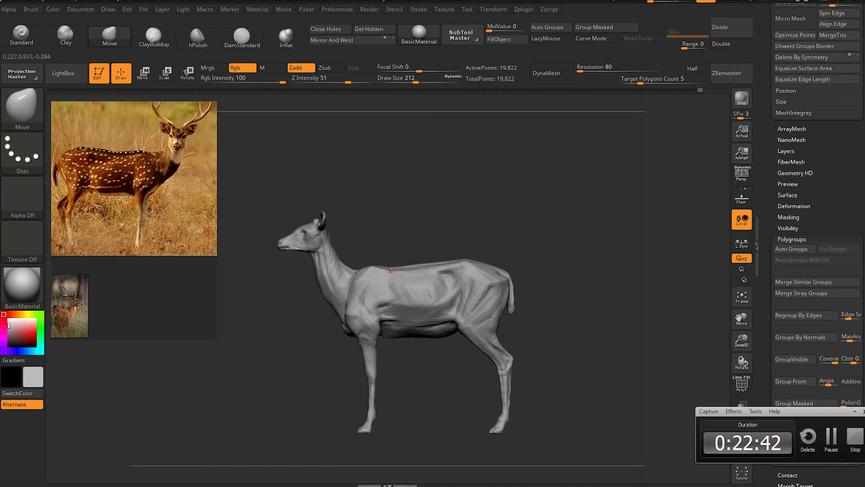
Select the DamStandard brush and orbit the deer to inspect its front
{"action": "key", "text": "space"}
{"action": "mouse_move", "coordinate": [388, 212]}
{"action": "left_mouse_down"}
{"action": "mouse_move", "coordinate": [358, 259]}
{"action": "mouse_move", "coordinate": [350, 316]}
{"action": "left_mouse_up"}
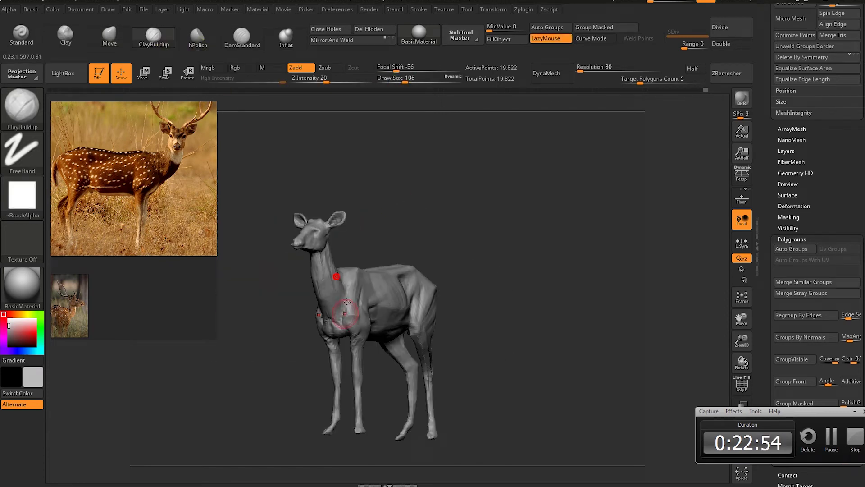
{"action": "mouse_move", "coordinate": [347, 368]}
{"action": "left_mouse_down"}
{"action": "mouse_move", "coordinate": [343, 277]}
{"action": "mouse_move", "coordinate": [373, 331]}
{"action": "left_mouse_up"}
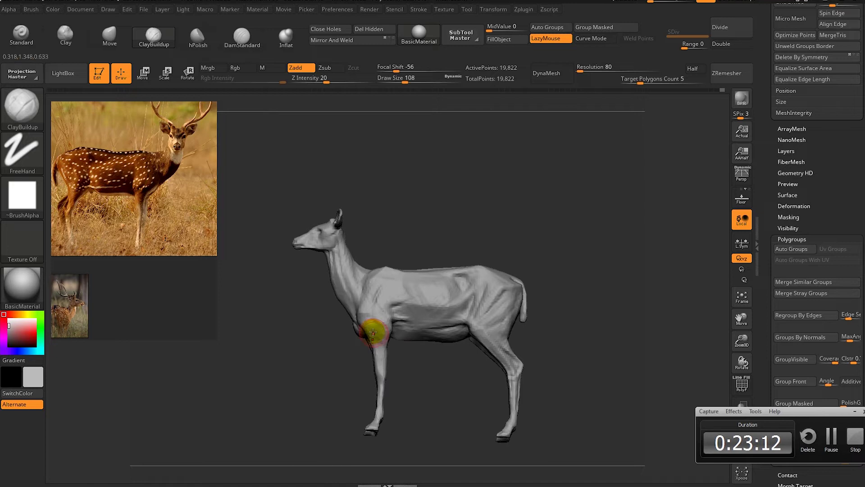
{"action": "mouse_move", "coordinate": [380, 335]}
{"action": "left_mouse_down"}
{"action": "mouse_move", "coordinate": [392, 329]}
{"action": "mouse_move", "coordinate": [332, 354]}
{"action": "mouse_move", "coordinate": [439, 299]}
{"action": "mouse_move", "coordinate": [380, 335]}
{"action": "left_mouse_up"}
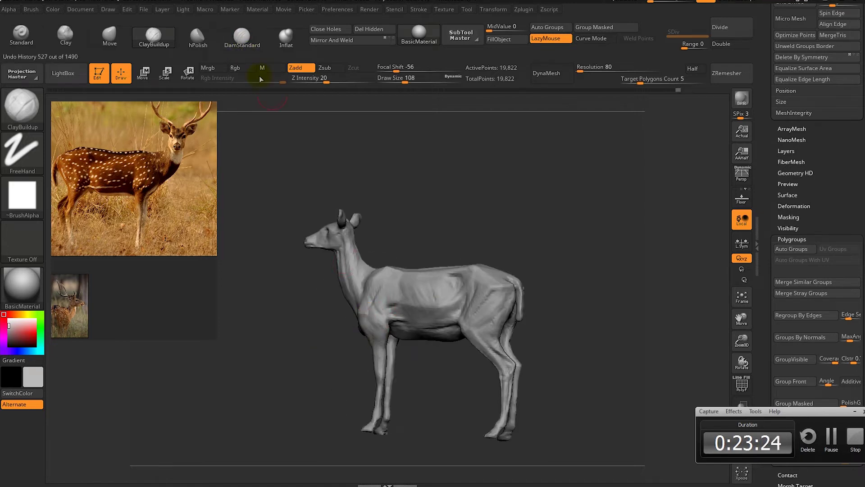
{"action": "left_click", "coordinate": [242, 36]}
{"action": "left_click_drag", "start_coordinate": [407, 362], "coordinate": [381, 332]}
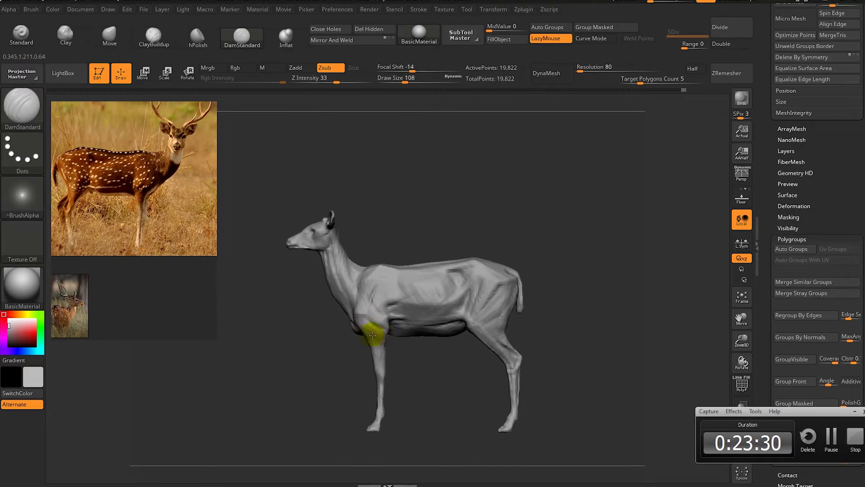
{"action": "mouse_move", "coordinate": [370, 331]}
{"action": "right_mouse_down"}
{"action": "mouse_move", "coordinate": [367, 356]}
{"action": "mouse_move", "coordinate": [383, 349]}
{"action": "mouse_move", "coordinate": [444, 166]}
{"action": "right_mouse_up"}
{"action": "mouse_move", "coordinate": [377, 360]}
{"action": "right_mouse_down"}
{"action": "mouse_move", "coordinate": [357, 328]}
{"action": "mouse_move", "coordinate": [336, 359]}
{"action": "mouse_move", "coordinate": [398, 342]}
{"action": "mouse_move", "coordinate": [380, 374]}
{"action": "mouse_move", "coordinate": [324, 346]}
{"action": "mouse_move", "coordinate": [318, 330]}
{"action": "mouse_move", "coordinate": [492, 257]}
{"action": "right_mouse_up"}
Smooth the deer's front leg and lower front leg
{"action": "key", "text": "b"}
{"action": "key", "text": "m"}
{"action": "key", "text": "v"}
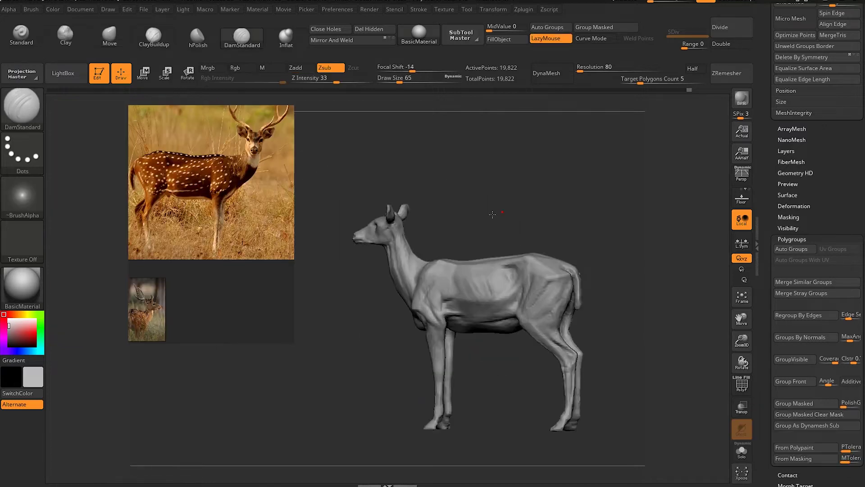
{"action": "right_click_drag", "start_coordinate": [493, 214], "coordinate": [528, 160], "text": "alt"}
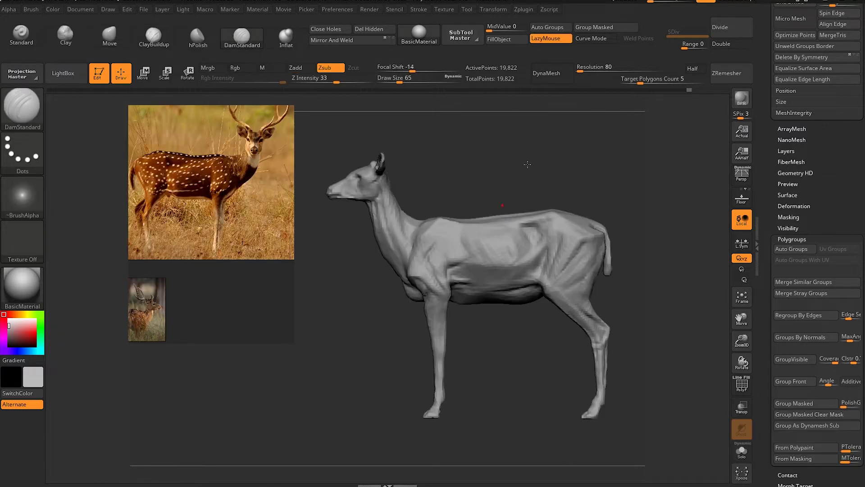
{"action": "left_click_drag", "start_coordinate": [441, 354], "coordinate": [447, 370], "text": "shift"}
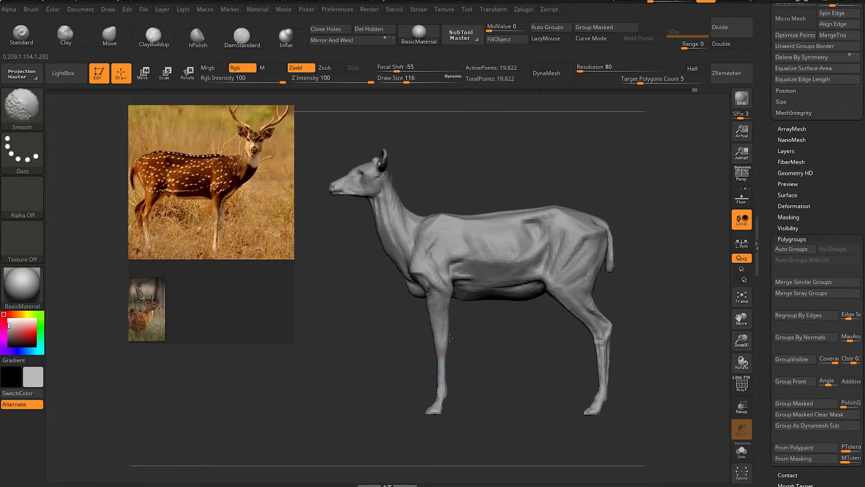
{"action": "right_click_drag", "start_coordinate": [449, 312], "coordinate": [574, 347], "text": "alt"}
{"action": "left_click_drag", "start_coordinate": [444, 352], "coordinate": [448, 379], "text": "shift"}
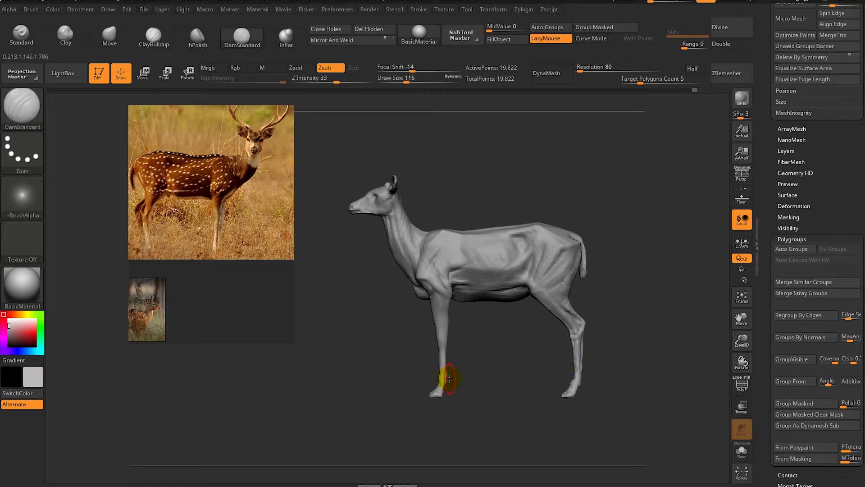
Shrink the brush to draw size 68 and carve a softened crease at the front elbow
{"action": "right_click_drag", "start_coordinate": [484, 233], "coordinate": [450, 252], "text": "alt"}
{"action": "left_click_drag", "start_coordinate": [491, 135], "coordinate": [477, 135]}
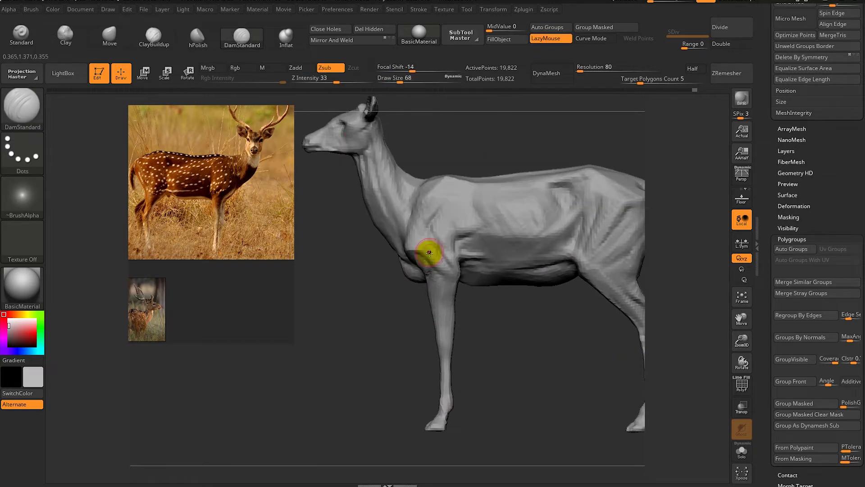
{"action": "left_click_drag", "start_coordinate": [453, 245], "coordinate": [458, 277]}
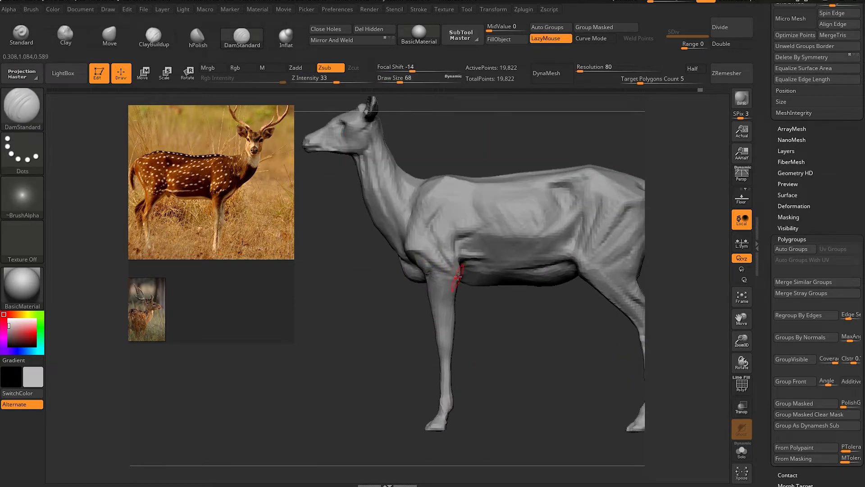
{"action": "right_click_drag", "start_coordinate": [456, 298], "coordinate": [447, 286]}
{"action": "left_click_drag", "start_coordinate": [435, 270], "coordinate": [440, 282], "text": "shift"}
{"action": "mouse_move", "coordinate": [439, 282]}
{"action": "right_mouse_down"}
{"action": "mouse_move", "coordinate": [481, 349]}
{"action": "mouse_move", "coordinate": [495, 158]}
{"action": "right_mouse_up"}
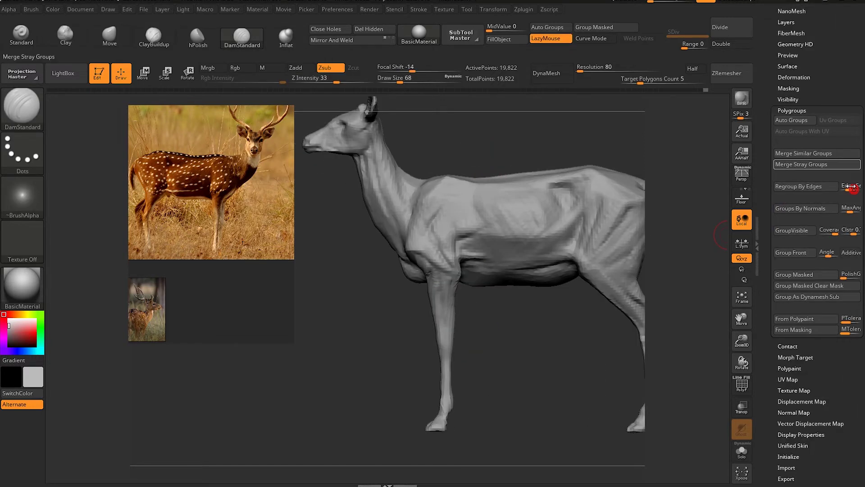
{"action": "right_click_drag", "start_coordinate": [592, 127], "coordinate": [585, 147]}
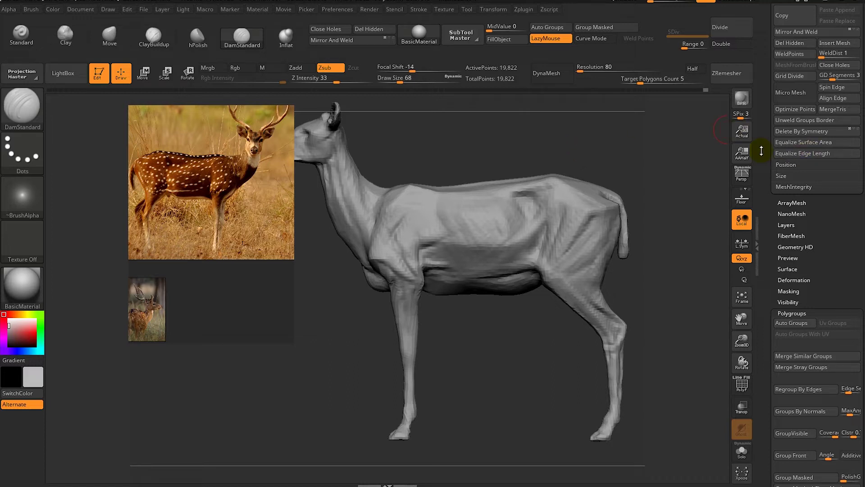
DynaMesh the deer at resolution 152, then carve a groove down the chest toward the front leg
{"action": "scroll", "coordinate": [761, 151], "scroll_direction": "up", "scroll_amount": 3}
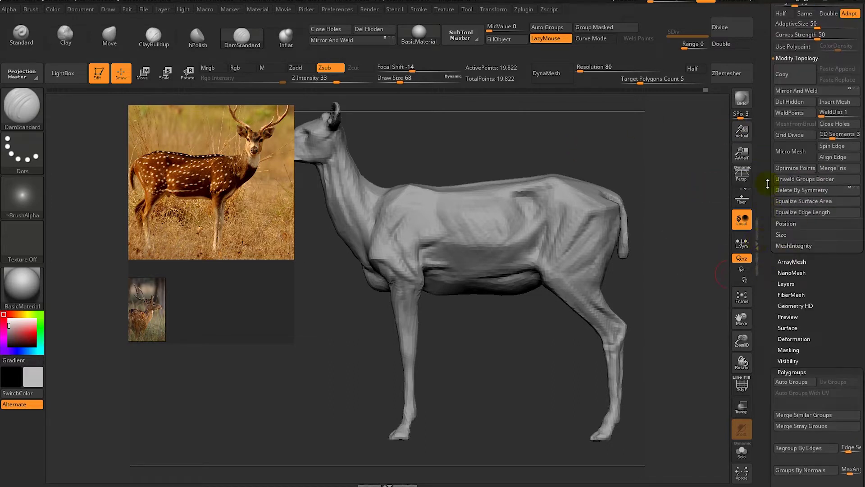
{"action": "scroll", "coordinate": [768, 184], "scroll_direction": "up", "scroll_amount": 3}
{"action": "scroll", "coordinate": [761, 211], "scroll_direction": "up", "scroll_amount": 3}
{"action": "scroll", "coordinate": [764, 225], "scroll_direction": "up", "scroll_amount": 3}
{"action": "scroll", "coordinate": [767, 249], "scroll_direction": "up", "scroll_amount": 3}
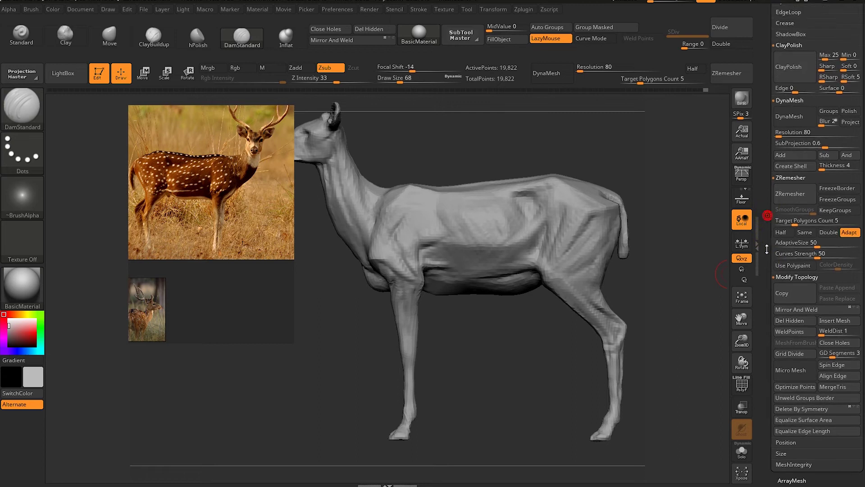
{"action": "scroll", "coordinate": [766, 249], "scroll_direction": "up", "scroll_amount": 2}
{"action": "left_click_drag", "start_coordinate": [778, 167], "coordinate": [782, 170]}
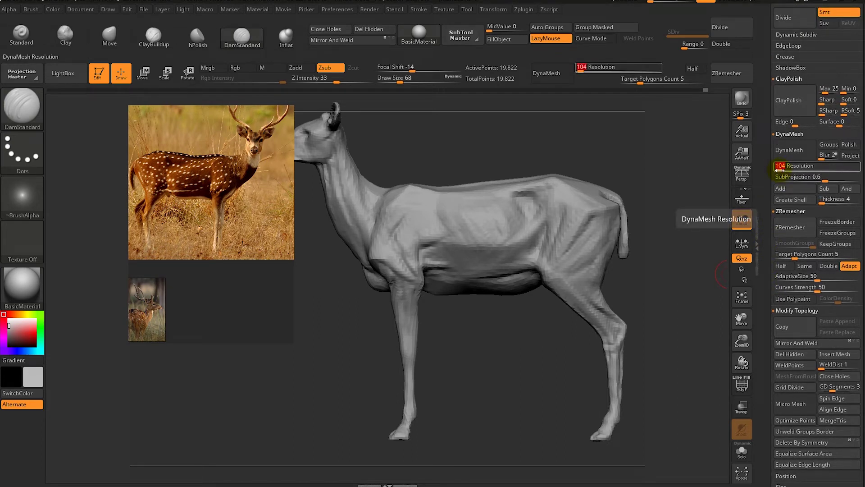
{"action": "left_click", "coordinate": [789, 150]}
{"action": "mouse_move", "coordinate": [483, 328]}
{"action": "right_mouse_down", "text": "ctrl"}
{"action": "mouse_move", "coordinate": [556, 207]}
{"action": "mouse_move", "coordinate": [442, 242]}
{"action": "right_mouse_up", "text": "ctrl"}
{"action": "left_click_drag", "start_coordinate": [442, 242], "coordinate": [468, 278]}
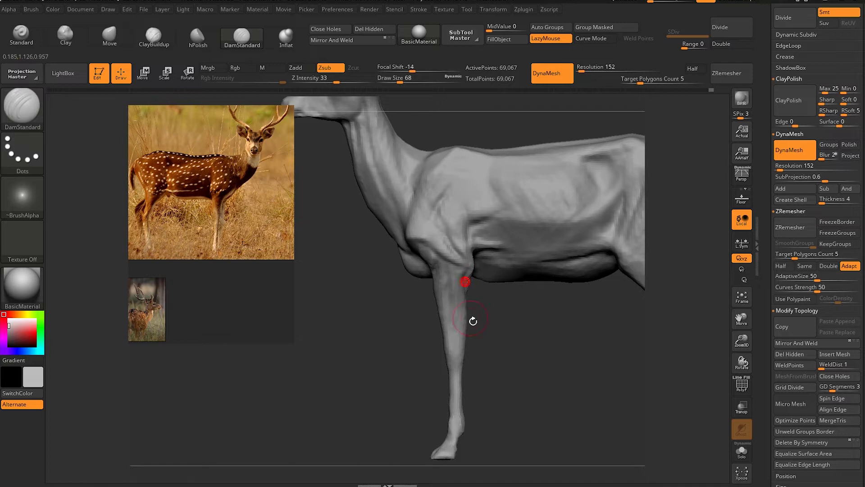
Shrink DamStandard to draw size 37 and orbit around the deer's neck and chest
{"action": "right_click_drag", "start_coordinate": [473, 321], "coordinate": [444, 279]}
{"action": "key", "text": "space"}
{"action": "left_click_drag", "start_coordinate": [455, 356], "coordinate": [439, 356]}
{"action": "right_click_drag", "start_coordinate": [401, 324], "coordinate": [339, 330]}
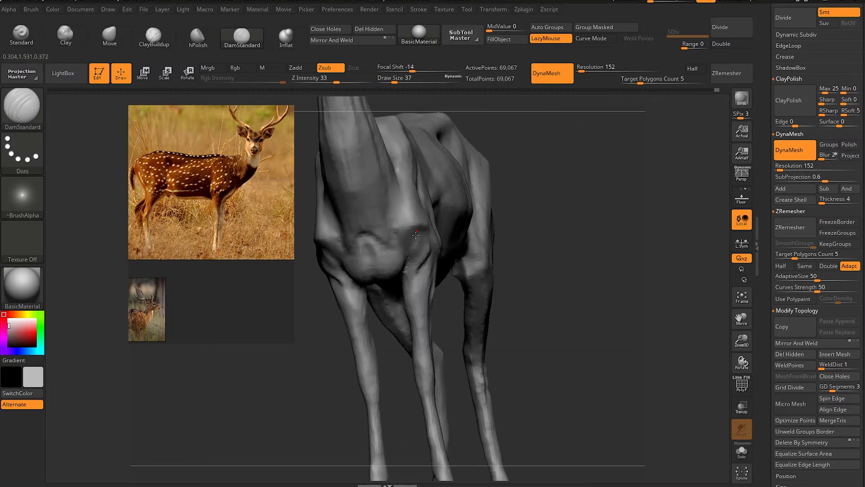
{"action": "mouse_move", "coordinate": [409, 229]}
{"action": "right_mouse_down"}
{"action": "mouse_move", "coordinate": [397, 309]}
{"action": "mouse_move", "coordinate": [413, 245]}
{"action": "mouse_move", "coordinate": [345, 258]}
{"action": "mouse_move", "coordinate": [504, 154]}
{"action": "mouse_move", "coordinate": [358, 302]}
{"action": "right_mouse_up"}
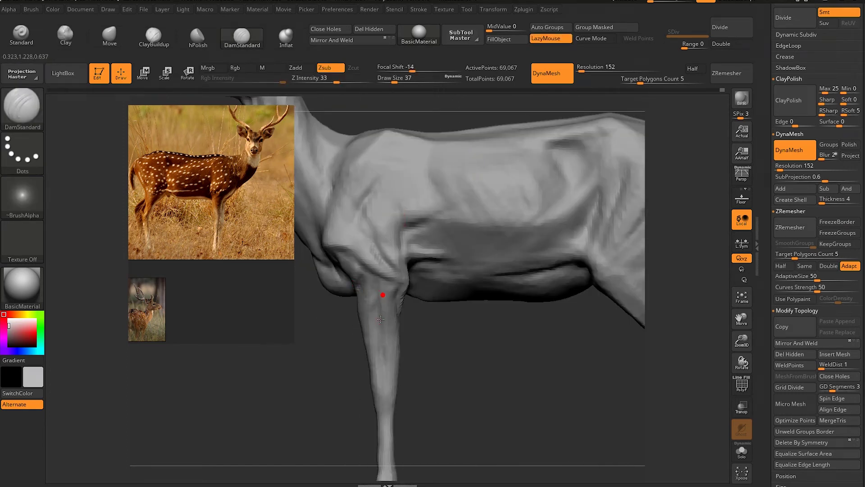
{"action": "mouse_move", "coordinate": [353, 321]}
{"action": "left_mouse_down"}
{"action": "mouse_move", "coordinate": [532, 142]}
{"action": "mouse_move", "coordinate": [505, 205]}
{"action": "left_mouse_up"}
{"action": "mouse_move", "coordinate": [384, 302]}
{"action": "left_mouse_down"}
{"action": "mouse_move", "coordinate": [404, 180]}
{"action": "mouse_move", "coordinate": [355, 212]}
{"action": "left_mouse_up"}
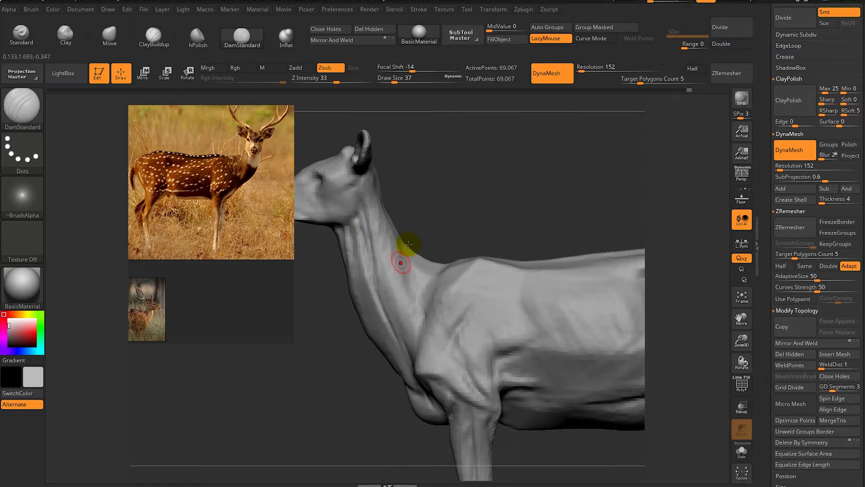
{"action": "left_click_drag", "start_coordinate": [408, 244], "coordinate": [387, 203]}
{"action": "mouse_move", "coordinate": [409, 314]}
{"action": "left_mouse_down"}
{"action": "mouse_move", "coordinate": [453, 318]}
{"action": "mouse_move", "coordinate": [443, 212]}
{"action": "mouse_move", "coordinate": [417, 223]}
{"action": "left_mouse_up"}
{"action": "mouse_move", "coordinate": [397, 285]}
{"action": "left_mouse_down"}
{"action": "mouse_move", "coordinate": [363, 332]}
{"action": "mouse_move", "coordinate": [405, 253]}
{"action": "mouse_move", "coordinate": [384, 271]}
{"action": "mouse_move", "coordinate": [439, 261]}
{"action": "mouse_move", "coordinate": [383, 264]}
{"action": "left_mouse_up"}
{"action": "right_click_drag", "start_coordinate": [389, 335], "coordinate": [374, 285]}
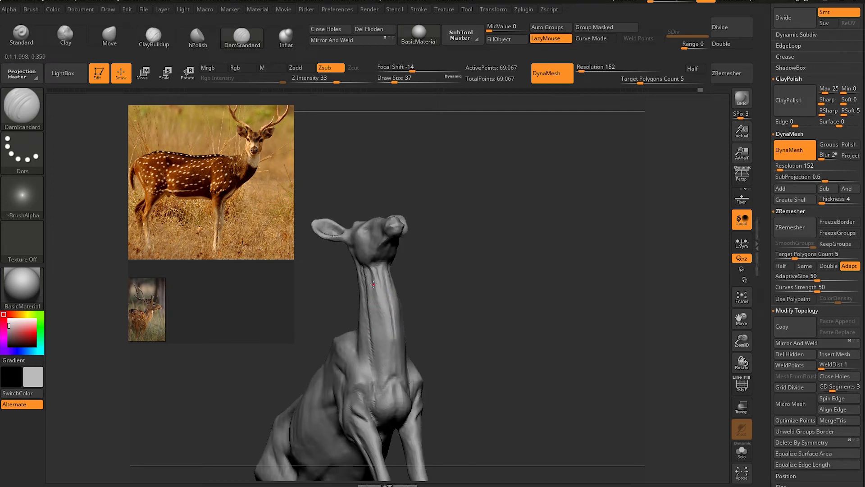
{"action": "right_click_drag", "start_coordinate": [374, 363], "coordinate": [396, 353]}
Carve a muscle line into the deer's chest and return to a full side view
{"action": "left_click_drag", "start_coordinate": [396, 354], "coordinate": [380, 411]}
{"action": "mouse_move", "coordinate": [394, 420]}
{"action": "right_mouse_down"}
{"action": "mouse_move", "coordinate": [464, 280]}
{"action": "mouse_move", "coordinate": [375, 346]}
{"action": "mouse_move", "coordinate": [366, 328]}
{"action": "right_mouse_up"}
{"action": "mouse_move", "coordinate": [365, 386]}
{"action": "right_mouse_down"}
{"action": "mouse_move", "coordinate": [362, 398]}
{"action": "mouse_move", "coordinate": [468, 392]}
{"action": "mouse_move", "coordinate": [455, 313]}
{"action": "mouse_move", "coordinate": [412, 385]}
{"action": "right_mouse_up"}
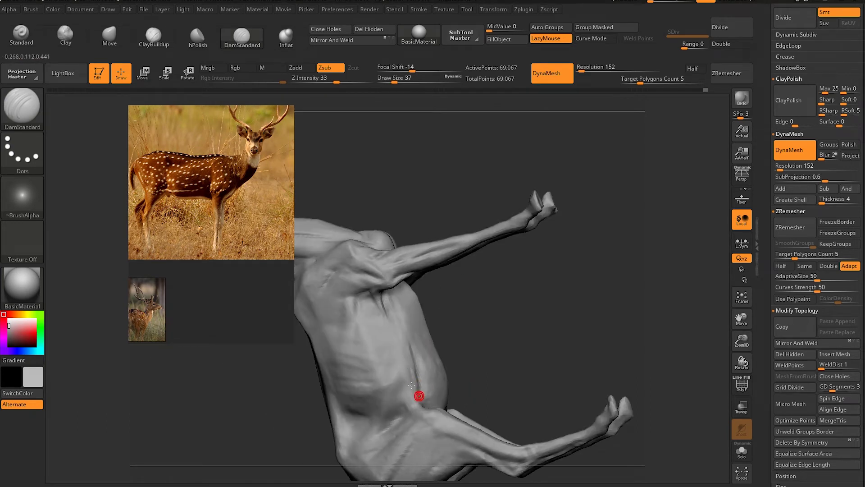
{"action": "mouse_move", "coordinate": [465, 361]}
{"action": "right_mouse_down"}
{"action": "mouse_move", "coordinate": [405, 396]}
{"action": "mouse_move", "coordinate": [420, 263]}
{"action": "right_mouse_up"}
{"action": "right_click_drag", "start_coordinate": [565, 242], "coordinate": [592, 191]}
{"action": "key", "text": "b"}
{"action": "key", "text": "m"}
{"action": "key", "text": "v"}
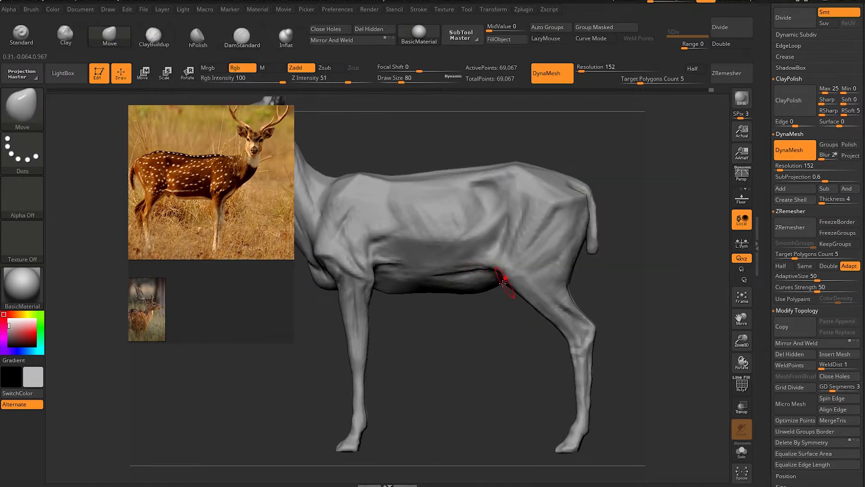
Set ClayBuildup to draw size 41 and the Move brush to draw size 94
{"action": "mouse_move", "coordinate": [650, 226]}
{"action": "right_mouse_down"}
{"action": "mouse_move", "coordinate": [495, 261]}
{"action": "mouse_move", "coordinate": [613, 195]}
{"action": "mouse_move", "coordinate": [558, 181]}
{"action": "right_mouse_up"}
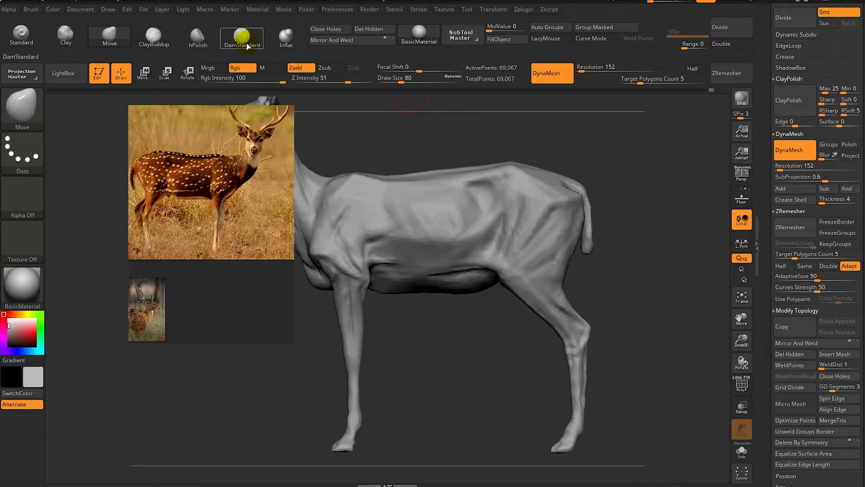
{"action": "key", "text": "b"}
{"action": "key", "text": "c"}
{"action": "key", "text": "b"}
{"action": "right_click_drag", "start_coordinate": [565, 145], "coordinate": [508, 183]}
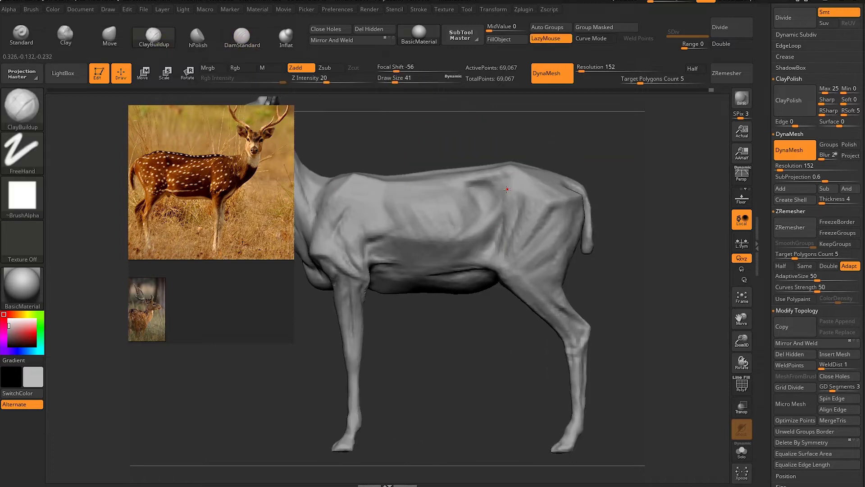
{"action": "mouse_move", "coordinate": [498, 271]}
{"action": "right_mouse_down"}
{"action": "mouse_move", "coordinate": [517, 216]}
{"action": "mouse_move", "coordinate": [570, 150]}
{"action": "mouse_move", "coordinate": [584, 182]}
{"action": "mouse_move", "coordinate": [506, 208]}
{"action": "mouse_move", "coordinate": [573, 197]}
{"action": "right_mouse_up"}
{"action": "key", "text": "b"}
{"action": "key", "text": "m"}
{"action": "key", "text": "v"}
{"action": "right_click", "coordinate": [505, 208]}
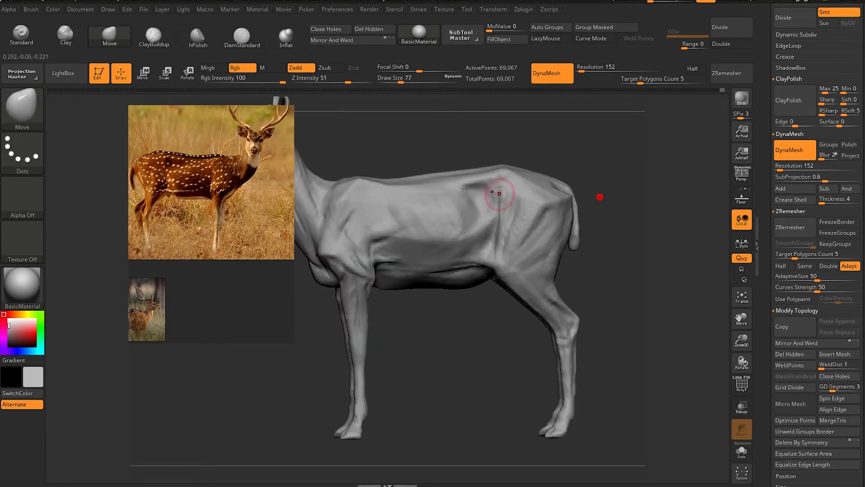
{"action": "key", "text": "b"}
{"action": "key", "text": "c"}
{"action": "key", "text": "b"}
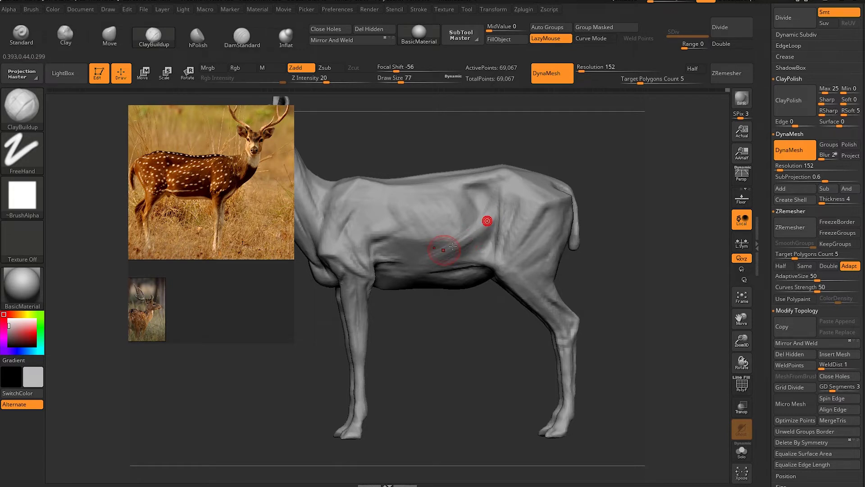
Smooth the surface of the deer's torso
{"action": "key", "text": "shift"}
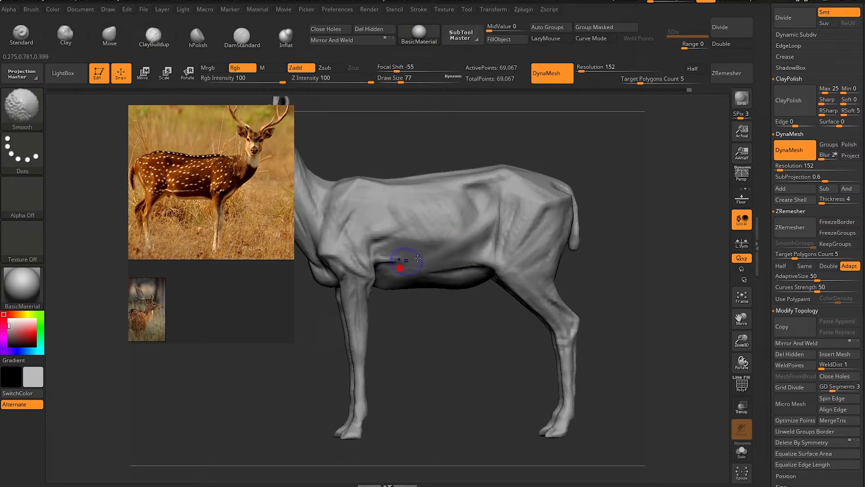
{"action": "left_click_drag", "start_coordinate": [389, 220], "coordinate": [381, 207], "text": "shift"}
{"action": "left_click_drag", "start_coordinate": [478, 212], "coordinate": [429, 191], "text": "shift"}
{"action": "mouse_move", "coordinate": [501, 178]}
{"action": "right_mouse_down"}
{"action": "mouse_move", "coordinate": [470, 193]}
{"action": "mouse_move", "coordinate": [493, 154]}
{"action": "right_mouse_up"}
{"action": "mouse_move", "coordinate": [492, 154]}
{"action": "left_mouse_down"}
{"action": "mouse_move", "coordinate": [357, 248]}
{"action": "mouse_move", "coordinate": [398, 230]}
{"action": "left_mouse_up"}
{"action": "mouse_move", "coordinate": [481, 209]}
{"action": "right_mouse_down", "text": "shift"}
{"action": "mouse_move", "coordinate": [464, 212]}
{"action": "mouse_move", "coordinate": [490, 144]}
{"action": "right_mouse_up", "text": "shift"}
Build up muscle on the deer's neck and add clay to its belly
{"action": "right_click_drag", "start_coordinate": [467, 340], "coordinate": [383, 253]}
{"action": "left_click_drag", "start_coordinate": [388, 257], "coordinate": [363, 199], "text": "shift"}
{"action": "mouse_move", "coordinate": [407, 274]}
{"action": "right_mouse_down", "text": "alt"}
{"action": "mouse_move", "coordinate": [420, 256]}
{"action": "mouse_move", "coordinate": [469, 286]}
{"action": "mouse_move", "coordinate": [467, 244]}
{"action": "right_mouse_up", "text": "alt"}
{"action": "key", "text": "b"}
{"action": "left_click", "coordinate": [520, 246]}
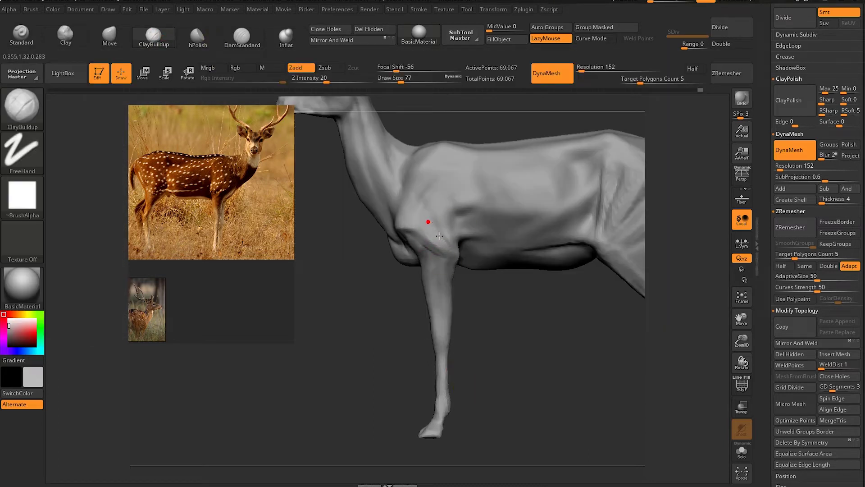
Select DamStandard and orbit around the deer's shoulder and front legs
{"action": "left_click", "coordinate": [243, 40]}
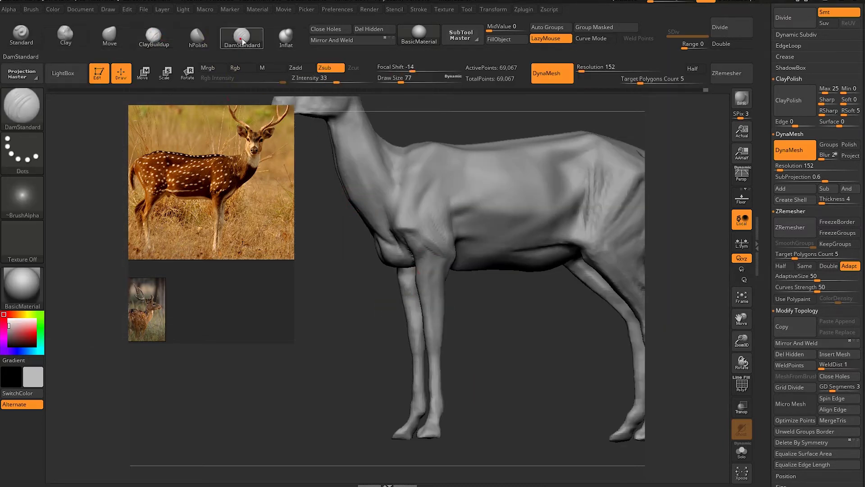
{"action": "mouse_move", "coordinate": [424, 246]}
{"action": "right_mouse_down"}
{"action": "mouse_move", "coordinate": [510, 124]}
{"action": "mouse_move", "coordinate": [424, 250]}
{"action": "mouse_move", "coordinate": [455, 256]}
{"action": "right_mouse_up"}
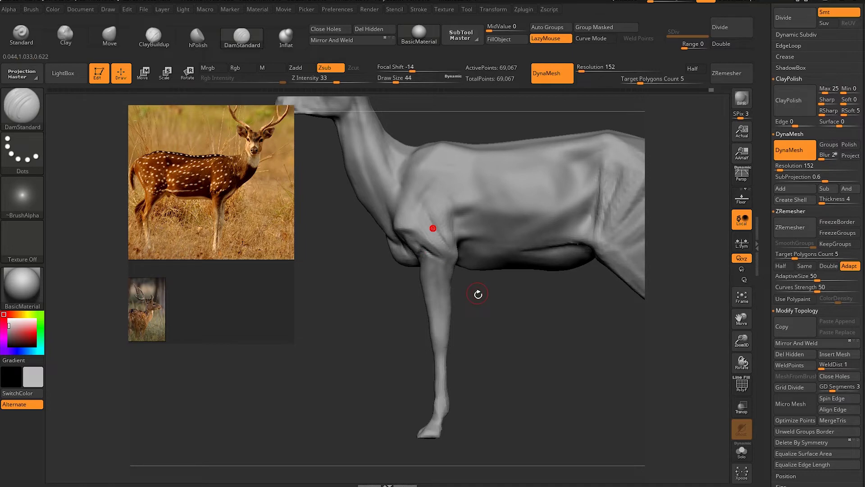
{"action": "right_click_drag", "start_coordinate": [478, 294], "coordinate": [444, 228]}
{"action": "key", "text": "shift"}
{"action": "mouse_move", "coordinate": [421, 271]}
{"action": "right_mouse_down"}
{"action": "mouse_move", "coordinate": [429, 292]}
{"action": "mouse_move", "coordinate": [426, 280]}
{"action": "mouse_move", "coordinate": [396, 363]}
{"action": "mouse_move", "coordinate": [463, 212]}
{"action": "mouse_move", "coordinate": [397, 283]}
{"action": "mouse_move", "coordinate": [387, 265]}
{"action": "right_mouse_up"}
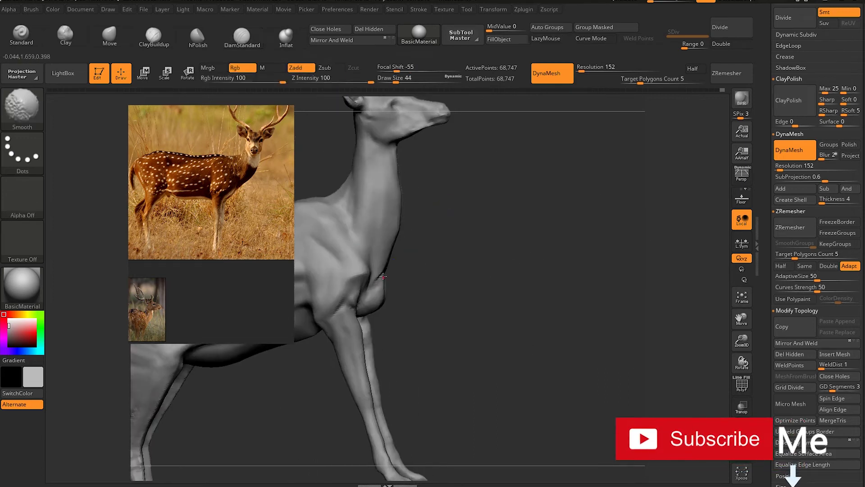
{"action": "right_click_drag", "start_coordinate": [382, 271], "coordinate": [358, 286]}
{"action": "mouse_move", "coordinate": [380, 219]}
{"action": "right_mouse_down"}
{"action": "mouse_move", "coordinate": [379, 248]}
{"action": "mouse_move", "coordinate": [434, 202]}
{"action": "right_mouse_up"}
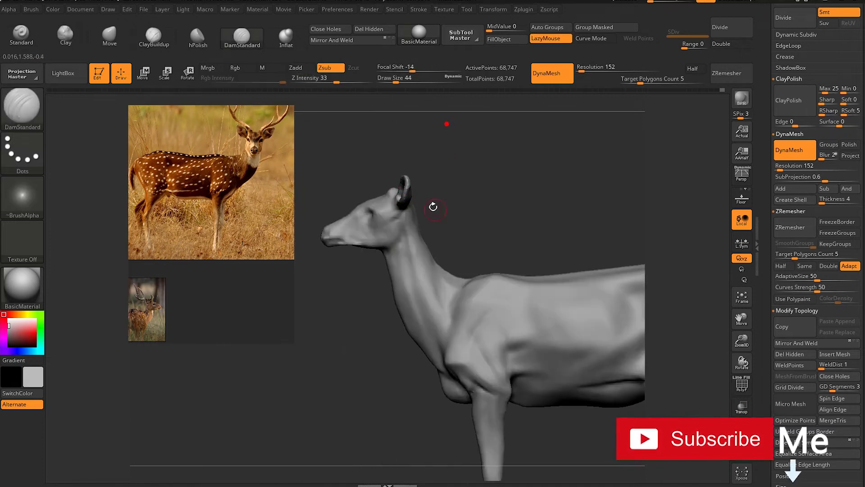
Carve crease lines into the deer's throat and along its neck
{"action": "left_click", "coordinate": [397, 247]}
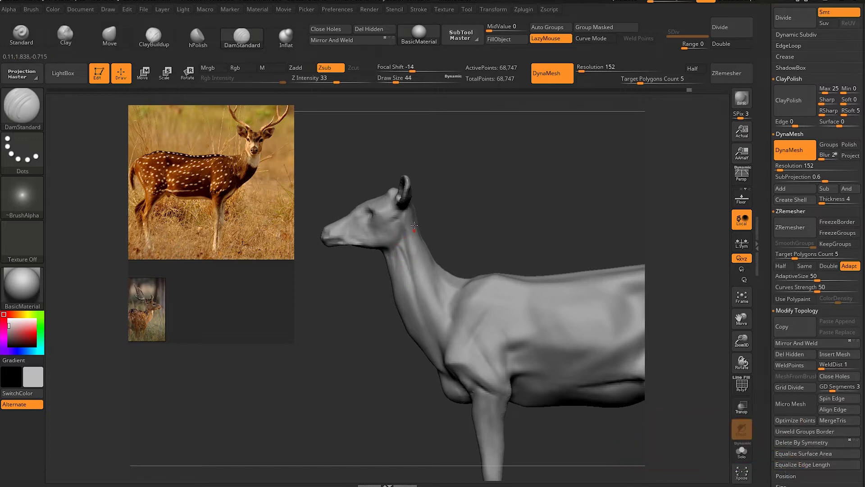
{"action": "left_click_drag", "start_coordinate": [456, 250], "coordinate": [467, 213]}
{"action": "left_click_drag", "start_coordinate": [429, 336], "coordinate": [403, 270]}
{"action": "right_click_drag", "start_coordinate": [404, 271], "coordinate": [437, 219]}
{"action": "mouse_move", "coordinate": [438, 218]}
{"action": "left_mouse_down"}
{"action": "mouse_move", "coordinate": [444, 194]}
{"action": "mouse_move", "coordinate": [468, 198]}
{"action": "left_mouse_up"}
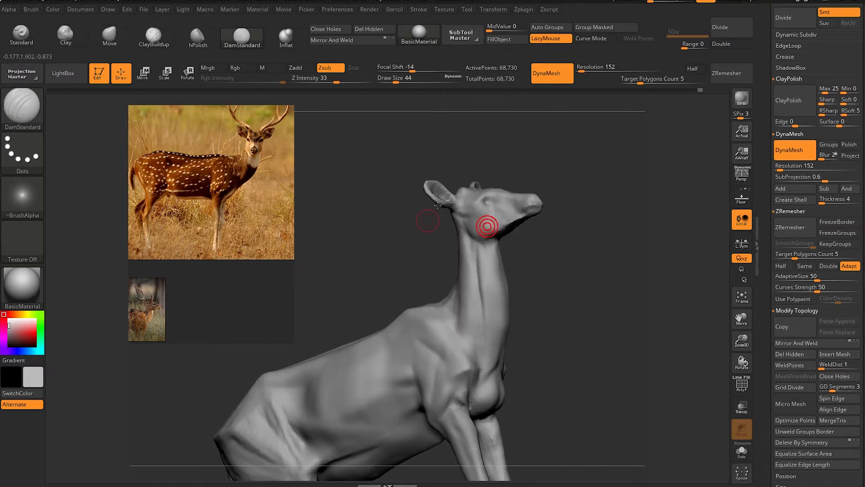
Orbit around the deer's head to check the cheek and jaw, then smooth the sculpted area
{"action": "mouse_move", "coordinate": [467, 199]}
{"action": "right_mouse_down"}
{"action": "mouse_move", "coordinate": [460, 186]}
{"action": "mouse_move", "coordinate": [491, 242]}
{"action": "mouse_move", "coordinate": [604, 247]}
{"action": "mouse_move", "coordinate": [558, 348]}
{"action": "right_mouse_up"}
{"action": "mouse_move", "coordinate": [510, 300]}
{"action": "right_mouse_down"}
{"action": "mouse_move", "coordinate": [482, 293]}
{"action": "mouse_move", "coordinate": [518, 255]}
{"action": "mouse_move", "coordinate": [496, 253]}
{"action": "mouse_move", "coordinate": [559, 216]}
{"action": "mouse_move", "coordinate": [524, 260]}
{"action": "right_mouse_up"}
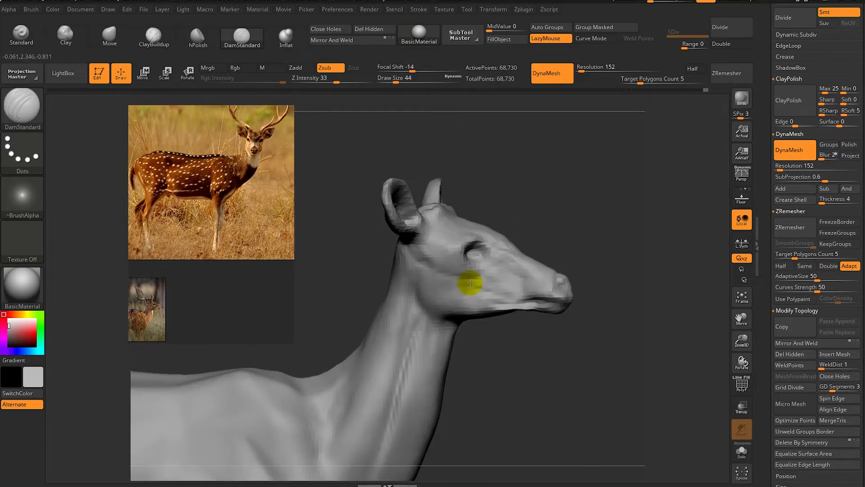
{"action": "right_click_drag", "start_coordinate": [470, 287], "coordinate": [490, 348]}
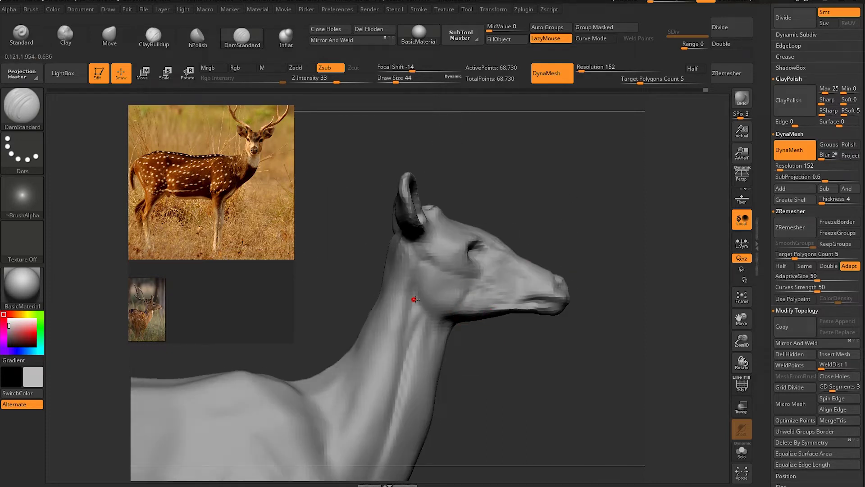
{"action": "mouse_move", "coordinate": [531, 208]}
{"action": "right_mouse_down"}
{"action": "mouse_move", "coordinate": [495, 285]}
{"action": "mouse_move", "coordinate": [583, 247]}
{"action": "mouse_move", "coordinate": [464, 319]}
{"action": "mouse_move", "coordinate": [473, 315]}
{"action": "right_mouse_up"}
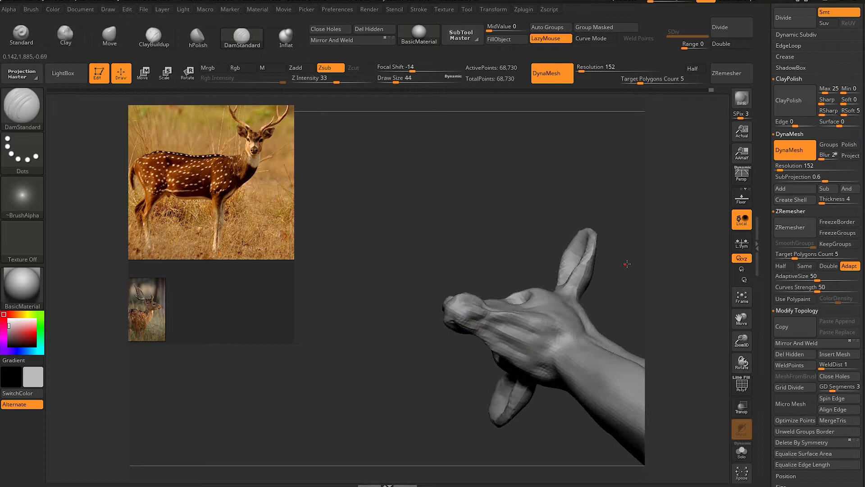
{"action": "right_click_drag", "start_coordinate": [525, 355], "coordinate": [574, 361]}
{"action": "mouse_move", "coordinate": [521, 386]}
{"action": "right_mouse_down"}
{"action": "mouse_move", "coordinate": [509, 255]}
{"action": "mouse_move", "coordinate": [457, 226]}
{"action": "mouse_move", "coordinate": [573, 276]}
{"action": "right_mouse_up"}
Reshape the deer's face and muzzle with the Move brush, checking front, three-quarter and side views
{"action": "key", "text": "b"}
{"action": "key", "text": "m"}
{"action": "key", "text": "v"}
{"action": "mouse_move", "coordinate": [470, 239]}
{"action": "right_mouse_down"}
{"action": "mouse_move", "coordinate": [471, 261]}
{"action": "mouse_move", "coordinate": [471, 238]}
{"action": "right_mouse_up"}
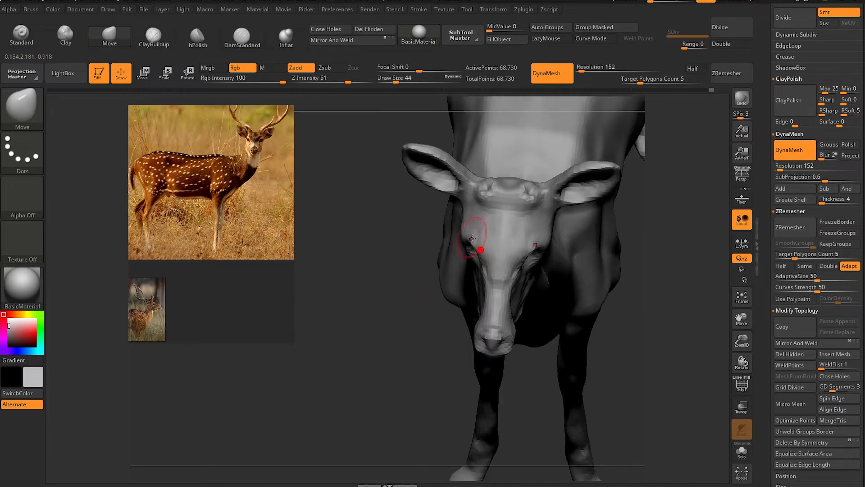
{"action": "right_click_drag", "start_coordinate": [458, 269], "coordinate": [483, 251]}
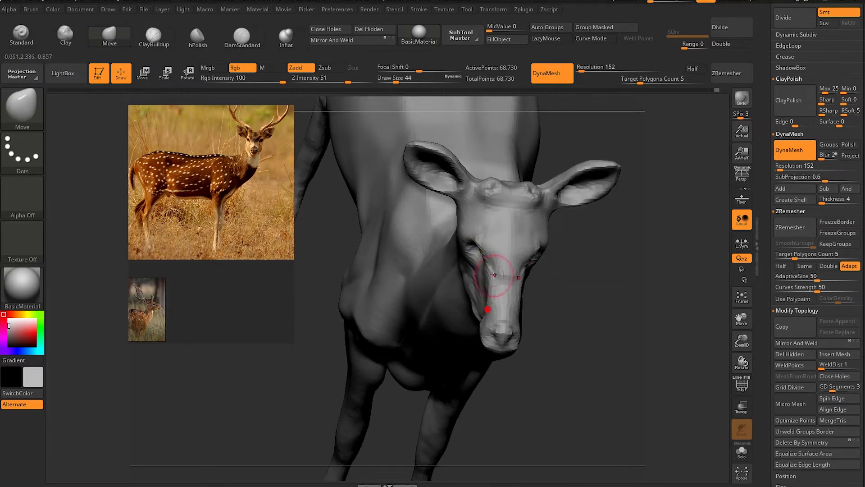
{"action": "mouse_move", "coordinate": [483, 317]}
{"action": "right_mouse_down"}
{"action": "mouse_move", "coordinate": [560, 309]}
{"action": "mouse_move", "coordinate": [482, 251]}
{"action": "mouse_move", "coordinate": [314, 373]}
{"action": "mouse_move", "coordinate": [477, 232]}
{"action": "right_mouse_up"}
{"action": "mouse_move", "coordinate": [399, 269]}
{"action": "right_mouse_down"}
{"action": "mouse_move", "coordinate": [449, 251]}
{"action": "mouse_move", "coordinate": [436, 255]}
{"action": "right_mouse_up"}
Carve a crease down the neck behind the jaw with DamStandard
{"action": "key", "text": "b"}
{"action": "key", "text": "d"}
{"action": "key", "text": "s"}
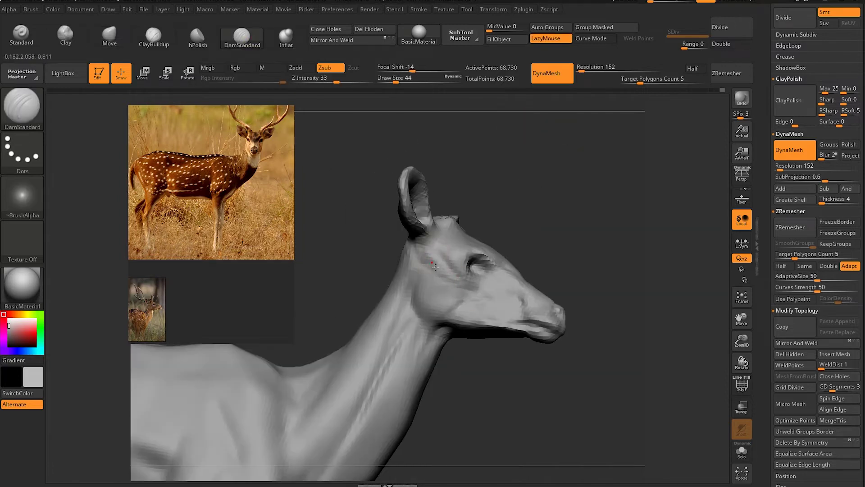
{"action": "right_click_drag", "start_coordinate": [493, 295], "coordinate": [543, 228]}
{"action": "mouse_move", "coordinate": [584, 251]}
{"action": "right_mouse_down"}
{"action": "mouse_move", "coordinate": [512, 247]}
{"action": "mouse_move", "coordinate": [448, 352]}
{"action": "mouse_move", "coordinate": [456, 357]}
{"action": "mouse_move", "coordinate": [560, 290]}
{"action": "right_mouse_up"}
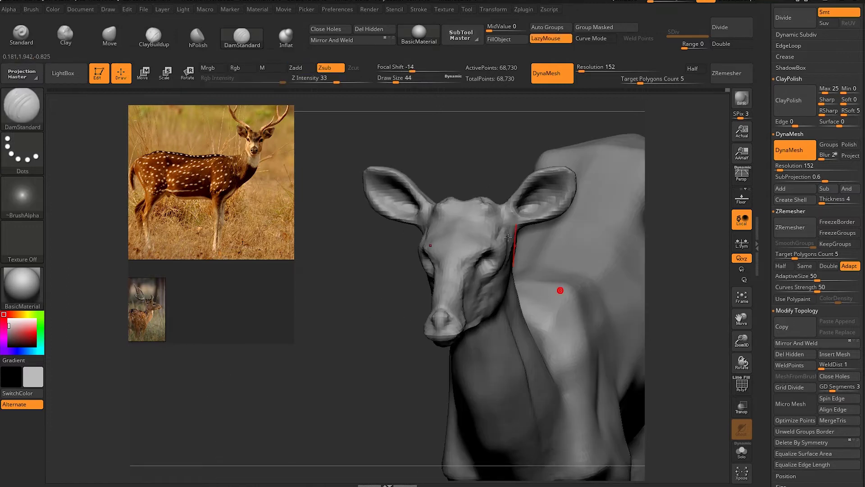
{"action": "mouse_move", "coordinate": [472, 215]}
{"action": "right_mouse_down"}
{"action": "mouse_move", "coordinate": [473, 179]}
{"action": "mouse_move", "coordinate": [546, 295]}
{"action": "right_mouse_up"}
Pass through ClayBuildup back to Move and tilt the head, checking it from the front above
{"action": "key", "text": "b"}
{"action": "key", "text": "c"}
{"action": "key", "text": "b"}
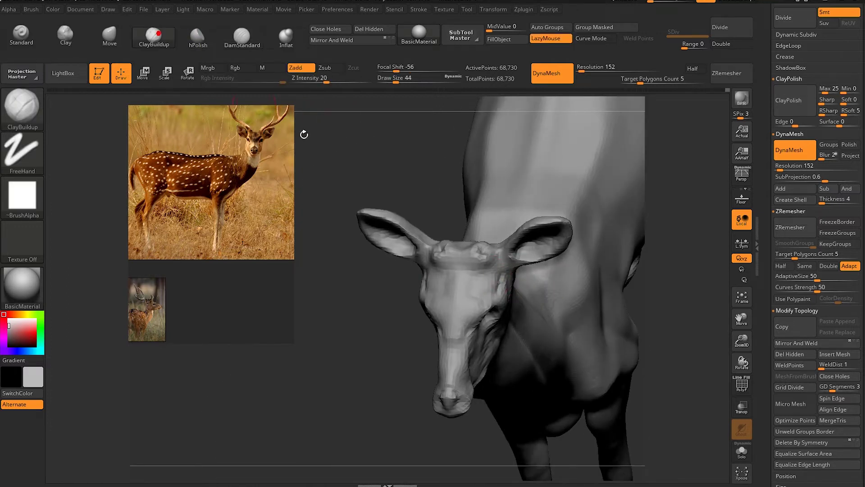
{"action": "mouse_move", "coordinate": [479, 305]}
{"action": "right_mouse_down"}
{"action": "mouse_move", "coordinate": [466, 208]}
{"action": "mouse_move", "coordinate": [539, 267]}
{"action": "right_mouse_up"}
{"action": "key", "text": "b"}
{"action": "key", "text": "m"}
{"action": "key", "text": "v"}
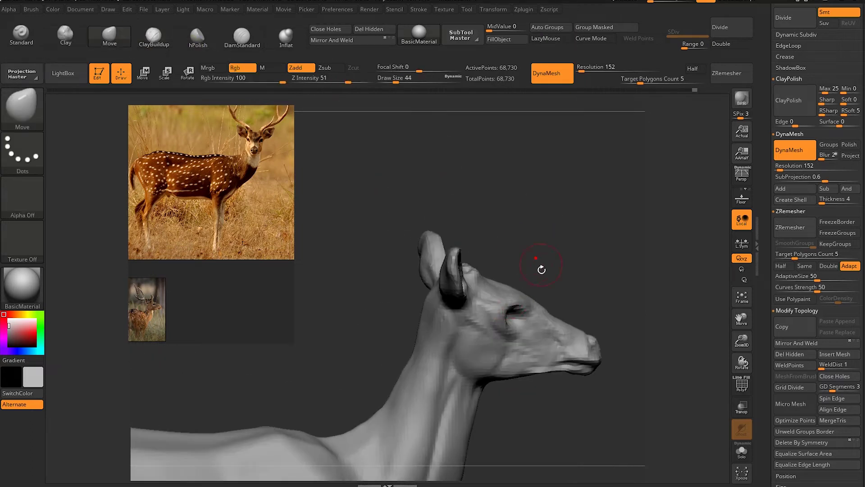
{"action": "mouse_move", "coordinate": [539, 297]}
{"action": "right_mouse_down"}
{"action": "mouse_move", "coordinate": [464, 311]}
{"action": "mouse_move", "coordinate": [571, 286]}
{"action": "mouse_move", "coordinate": [557, 306]}
{"action": "right_mouse_up"}
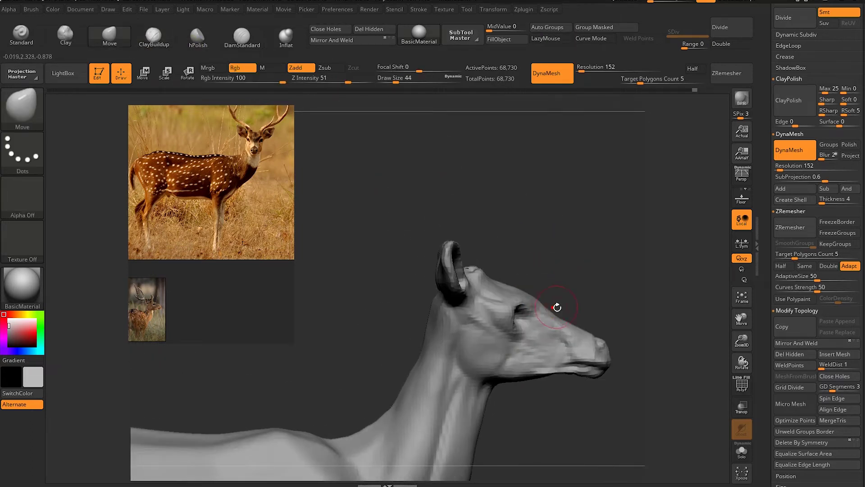
{"action": "mouse_move", "coordinate": [514, 327]}
{"action": "right_mouse_down"}
{"action": "mouse_move", "coordinate": [429, 378]}
{"action": "mouse_move", "coordinate": [566, 380]}
{"action": "mouse_move", "coordinate": [635, 251]}
{"action": "mouse_move", "coordinate": [562, 345]}
{"action": "mouse_move", "coordinate": [588, 373]}
{"action": "mouse_move", "coordinate": [507, 402]}
{"action": "mouse_move", "coordinate": [579, 350]}
{"action": "mouse_move", "coordinate": [643, 320]}
{"action": "mouse_move", "coordinate": [601, 305]}
{"action": "mouse_move", "coordinate": [534, 346]}
{"action": "mouse_move", "coordinate": [526, 361]}
{"action": "mouse_move", "coordinate": [554, 342]}
{"action": "mouse_move", "coordinate": [528, 356]}
{"action": "mouse_move", "coordinate": [580, 275]}
{"action": "mouse_move", "coordinate": [563, 329]}
{"action": "mouse_move", "coordinate": [589, 251]}
{"action": "mouse_move", "coordinate": [608, 251]}
{"action": "mouse_move", "coordinate": [564, 238]}
{"action": "right_mouse_up"}
Carve a crease down the deer's shoulder with DamStandard
{"action": "key", "text": "b"}
{"action": "key", "text": "d"}
{"action": "key", "text": "s"}
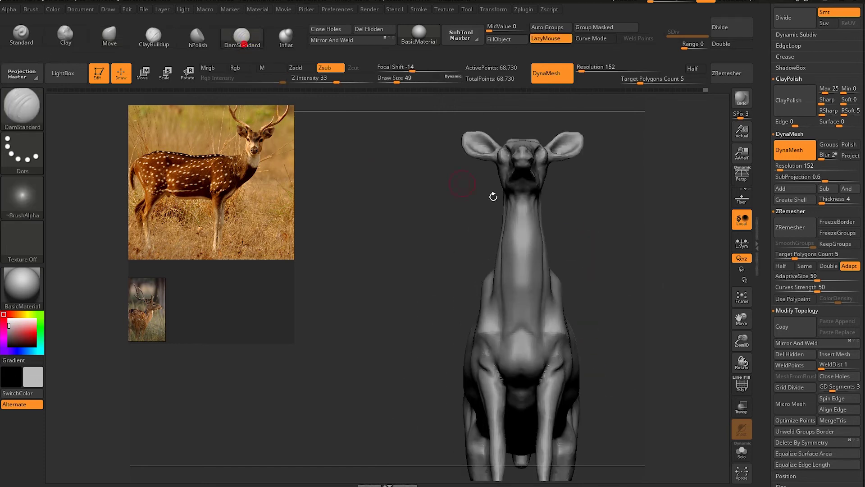
{"action": "mouse_move", "coordinate": [518, 326]}
{"action": "right_mouse_down"}
{"action": "mouse_move", "coordinate": [522, 303]}
{"action": "mouse_move", "coordinate": [477, 202]}
{"action": "mouse_move", "coordinate": [504, 251]}
{"action": "right_mouse_up"}
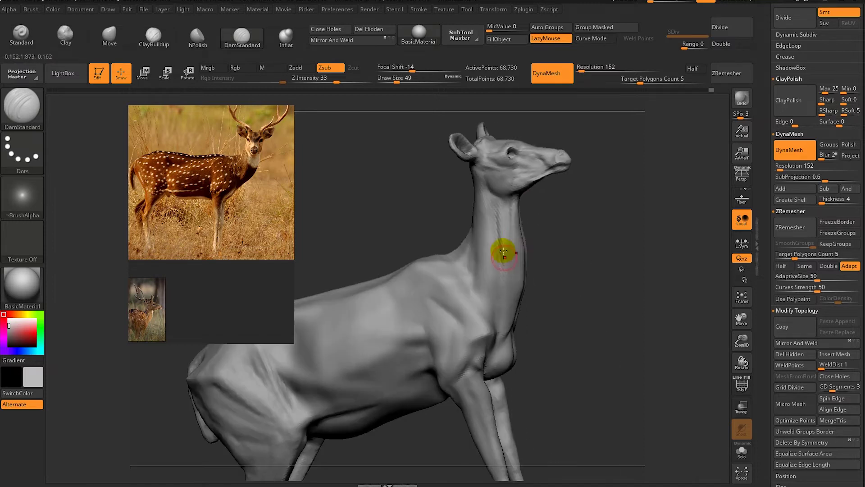
{"action": "mouse_move", "coordinate": [499, 311]}
{"action": "right_mouse_down", "text": "alt"}
{"action": "mouse_move", "coordinate": [517, 299]}
{"action": "mouse_move", "coordinate": [397, 200]}
{"action": "right_mouse_up", "text": "alt"}
{"action": "left_click_drag", "start_coordinate": [403, 211], "coordinate": [398, 234]}
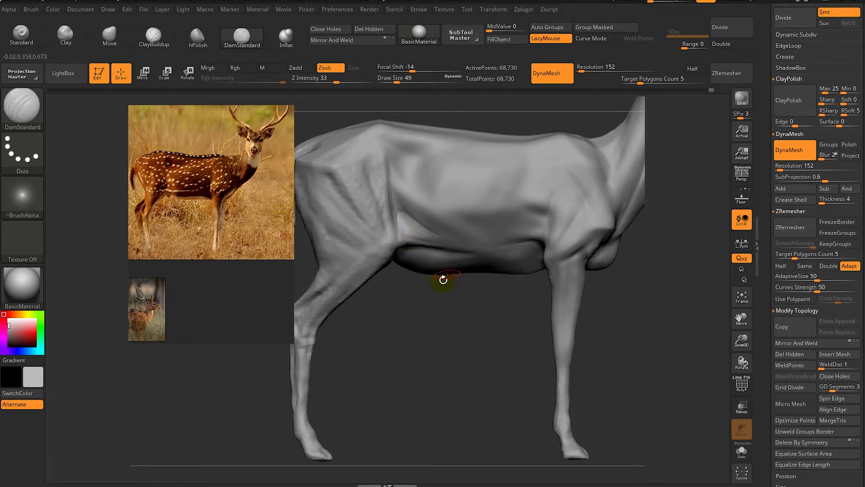
Smooth the underside of the belly and enlarge the brush to size 136
{"action": "right_click_drag", "start_coordinate": [444, 279], "coordinate": [515, 231]}
{"action": "mouse_move", "coordinate": [431, 309]}
{"action": "right_mouse_down"}
{"action": "mouse_move", "coordinate": [495, 251]}
{"action": "mouse_move", "coordinate": [513, 159]}
{"action": "mouse_move", "coordinate": [441, 339]}
{"action": "mouse_move", "coordinate": [518, 248]}
{"action": "right_mouse_up"}
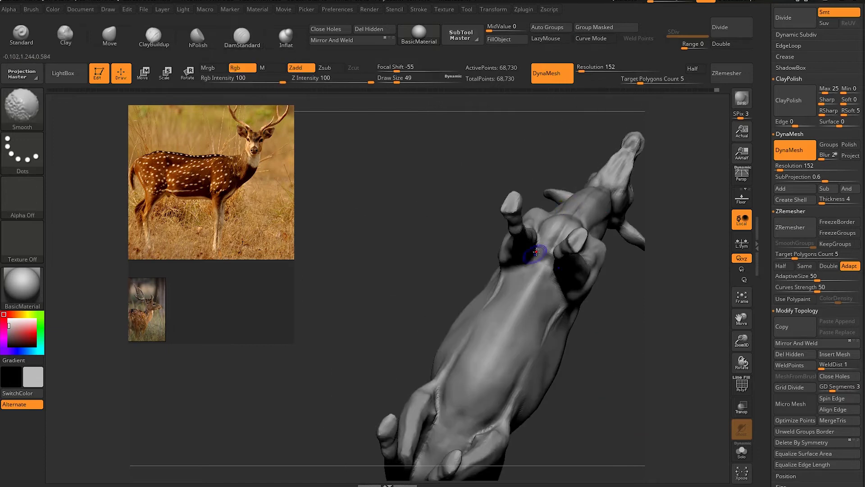
{"action": "left_click_drag", "start_coordinate": [499, 332], "coordinate": [538, 293], "text": "shift"}
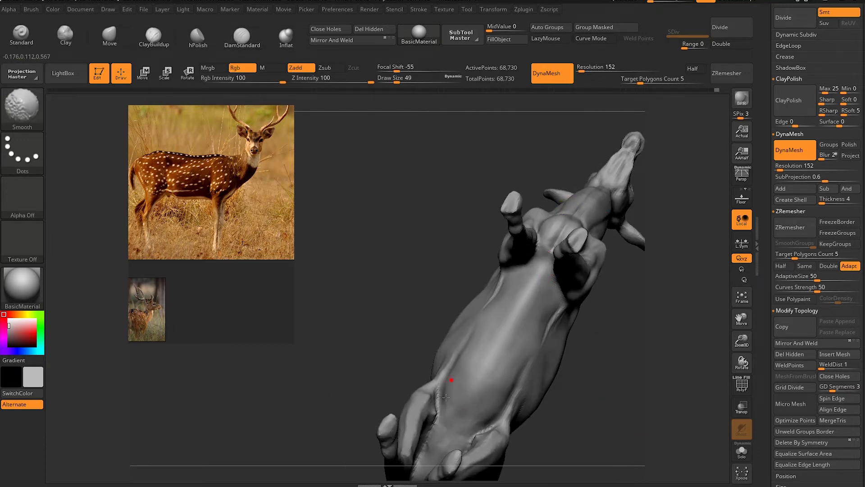
{"action": "right_click_drag", "start_coordinate": [446, 397], "coordinate": [494, 290]}
{"action": "right_click_drag", "start_coordinate": [448, 360], "coordinate": [595, 290]}
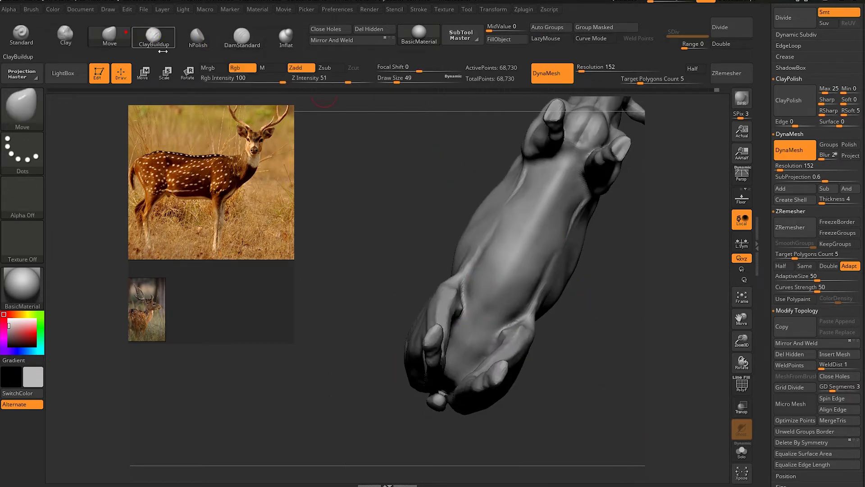
{"action": "key", "text": "space"}
{"action": "right_click_drag", "start_coordinate": [614, 245], "coordinate": [585, 194]}
{"action": "key", "text": "space"}
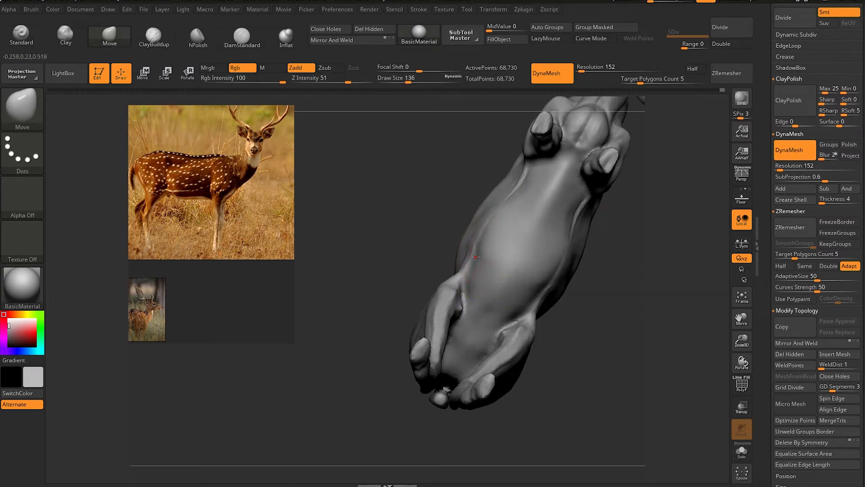
Smooth the front leg and shoulder across the barrel from a side view
{"action": "mouse_move", "coordinate": [436, 183]}
{"action": "left_mouse_down"}
{"action": "mouse_move", "coordinate": [613, 228]}
{"action": "mouse_move", "coordinate": [519, 232]}
{"action": "left_mouse_up"}
{"action": "mouse_move", "coordinate": [518, 284]}
{"action": "left_mouse_down"}
{"action": "mouse_move", "coordinate": [457, 332]}
{"action": "mouse_move", "coordinate": [498, 338]}
{"action": "left_mouse_up"}
{"action": "mouse_move", "coordinate": [598, 149]}
{"action": "left_mouse_down"}
{"action": "mouse_move", "coordinate": [463, 265]}
{"action": "mouse_move", "coordinate": [509, 293]}
{"action": "left_mouse_up"}
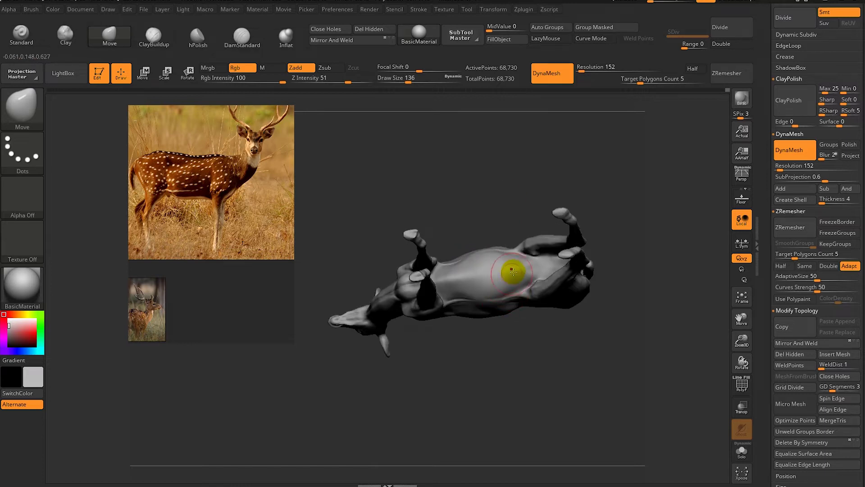
{"action": "left_click_drag", "start_coordinate": [518, 264], "coordinate": [509, 270]}
{"action": "left_click_drag", "start_coordinate": [513, 181], "coordinate": [519, 170], "text": "alt"}
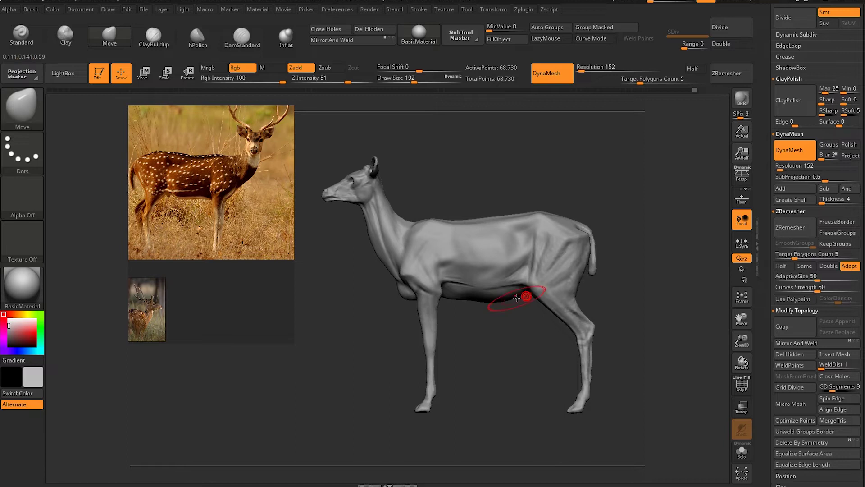
{"action": "mouse_move", "coordinate": [514, 263]}
{"action": "left_mouse_down", "text": "alt"}
{"action": "mouse_move", "coordinate": [574, 194]}
{"action": "mouse_move", "coordinate": [567, 211]}
{"action": "mouse_move", "coordinate": [486, 197]}
{"action": "left_mouse_up", "text": "alt"}
{"action": "left_click_drag", "start_coordinate": [444, 245], "coordinate": [423, 295], "text": "shift"}
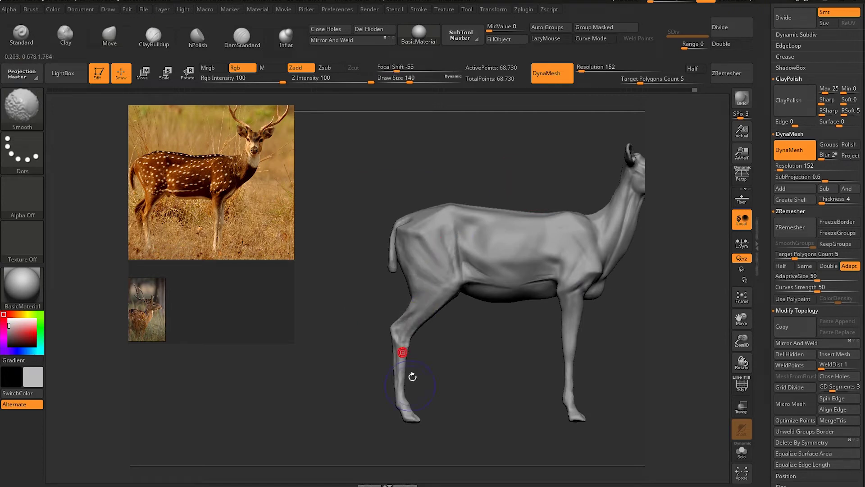
{"action": "left_click_drag", "start_coordinate": [444, 232], "coordinate": [550, 274], "text": "shift"}
DynaMesh the deer for even topology
{"action": "left_click_drag", "start_coordinate": [524, 345], "coordinate": [481, 267]}
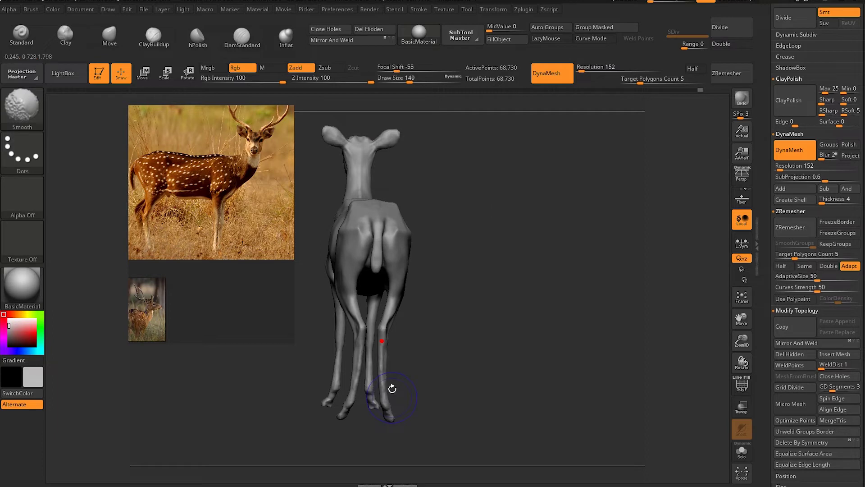
{"action": "left_click_drag", "start_coordinate": [354, 130], "coordinate": [526, 170], "text": "shift"}
{"action": "mouse_move", "coordinate": [600, 185]}
{"action": "left_mouse_down", "text": "shift"}
{"action": "mouse_move", "coordinate": [589, 242]}
{"action": "mouse_move", "coordinate": [508, 282]}
{"action": "left_mouse_up", "text": "shift"}
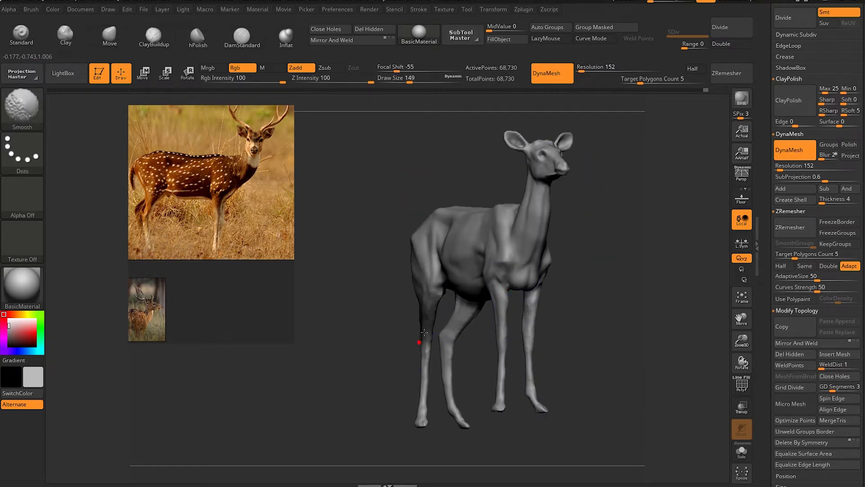
{"action": "left_click_drag", "start_coordinate": [372, 313], "coordinate": [383, 325], "text": "ctrl"}
{"action": "mouse_move", "coordinate": [568, 216]}
{"action": "left_mouse_down", "text": "shift"}
{"action": "mouse_move", "coordinate": [556, 237]}
{"action": "mouse_move", "coordinate": [566, 169]}
{"action": "mouse_move", "coordinate": [534, 149]}
{"action": "mouse_move", "coordinate": [508, 187]}
{"action": "mouse_move", "coordinate": [477, 309]}
{"action": "mouse_move", "coordinate": [469, 310]}
{"action": "left_mouse_up", "text": "shift"}
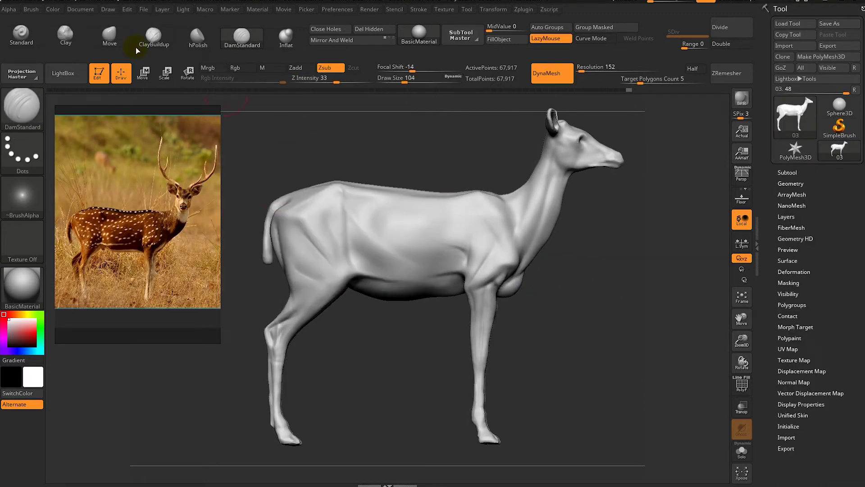
Select ClayBuildup and inspect the flank, rump, legs and head from several angles
{"action": "mouse_move", "coordinate": [271, 204]}
{"action": "left_mouse_down"}
{"action": "mouse_move", "coordinate": [409, 158]}
{"action": "mouse_move", "coordinate": [401, 183]}
{"action": "left_mouse_up"}
{"action": "key", "text": "b"}
{"action": "key", "text": "c"}
{"action": "key", "text": "b"}
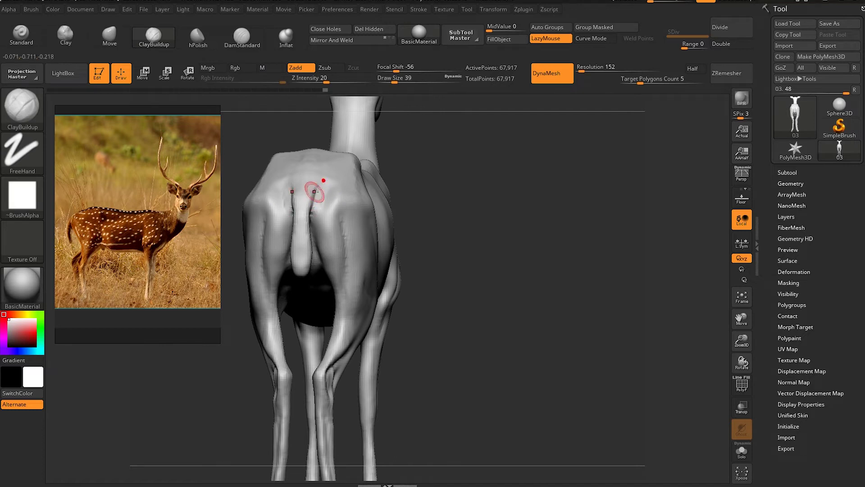
{"action": "mouse_move", "coordinate": [325, 197]}
{"action": "left_mouse_down"}
{"action": "mouse_move", "coordinate": [328, 219]}
{"action": "mouse_move", "coordinate": [348, 168]}
{"action": "mouse_move", "coordinate": [295, 228]}
{"action": "left_mouse_up"}
{"action": "mouse_move", "coordinate": [322, 163]}
{"action": "left_mouse_down"}
{"action": "mouse_move", "coordinate": [292, 255]}
{"action": "mouse_move", "coordinate": [317, 237]}
{"action": "left_mouse_up"}
{"action": "mouse_move", "coordinate": [337, 298]}
{"action": "left_mouse_down"}
{"action": "mouse_move", "coordinate": [378, 237]}
{"action": "mouse_move", "coordinate": [290, 273]}
{"action": "left_mouse_up"}
{"action": "mouse_move", "coordinate": [234, 366]}
{"action": "left_mouse_down"}
{"action": "mouse_move", "coordinate": [257, 367]}
{"action": "mouse_move", "coordinate": [351, 209]}
{"action": "mouse_move", "coordinate": [370, 328]}
{"action": "mouse_move", "coordinate": [342, 315]}
{"action": "mouse_move", "coordinate": [332, 352]}
{"action": "mouse_move", "coordinate": [326, 320]}
{"action": "mouse_move", "coordinate": [321, 341]}
{"action": "mouse_move", "coordinate": [422, 348]}
{"action": "mouse_move", "coordinate": [411, 361]}
{"action": "mouse_move", "coordinate": [378, 362]}
{"action": "mouse_move", "coordinate": [433, 330]}
{"action": "mouse_move", "coordinate": [342, 328]}
{"action": "left_mouse_up"}
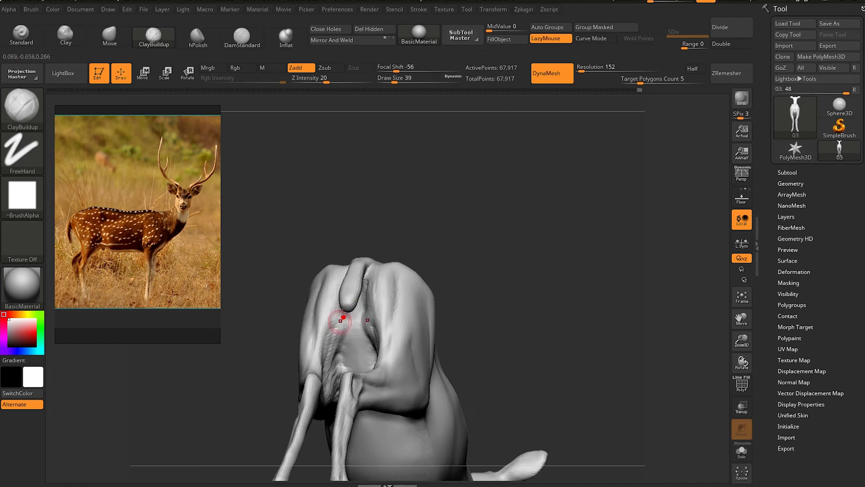
{"action": "mouse_move", "coordinate": [329, 359]}
{"action": "left_mouse_down"}
{"action": "mouse_move", "coordinate": [332, 299]}
{"action": "mouse_move", "coordinate": [327, 381]}
{"action": "left_mouse_up"}
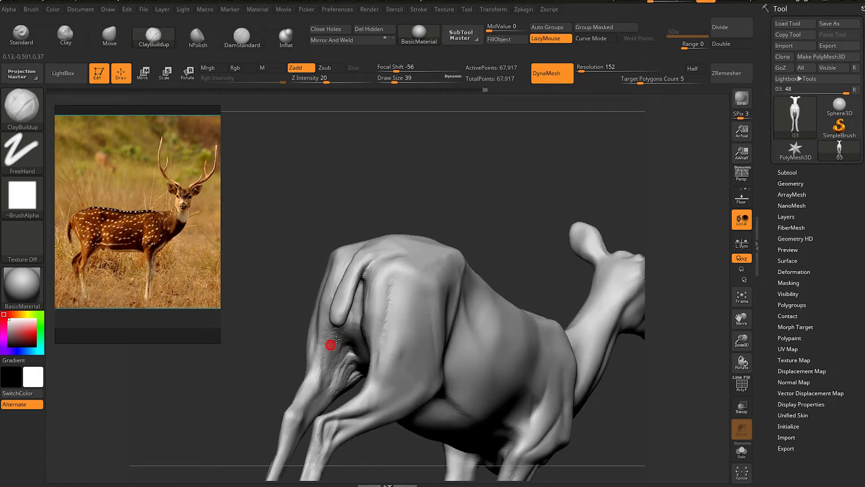
{"action": "mouse_move", "coordinate": [330, 345]}
{"action": "left_mouse_down"}
{"action": "mouse_move", "coordinate": [367, 277]}
{"action": "mouse_move", "coordinate": [458, 280]}
{"action": "left_mouse_up"}
Carve muscle grooves with DamStandard and smooth the belly and hoof area
{"action": "left_click", "coordinate": [242, 35]}
{"action": "mouse_move", "coordinate": [387, 304]}
{"action": "left_mouse_down"}
{"action": "mouse_move", "coordinate": [370, 320]}
{"action": "mouse_move", "coordinate": [423, 253]}
{"action": "mouse_move", "coordinate": [383, 270]}
{"action": "mouse_move", "coordinate": [404, 284]}
{"action": "left_mouse_up"}
{"action": "key", "text": "shift"}
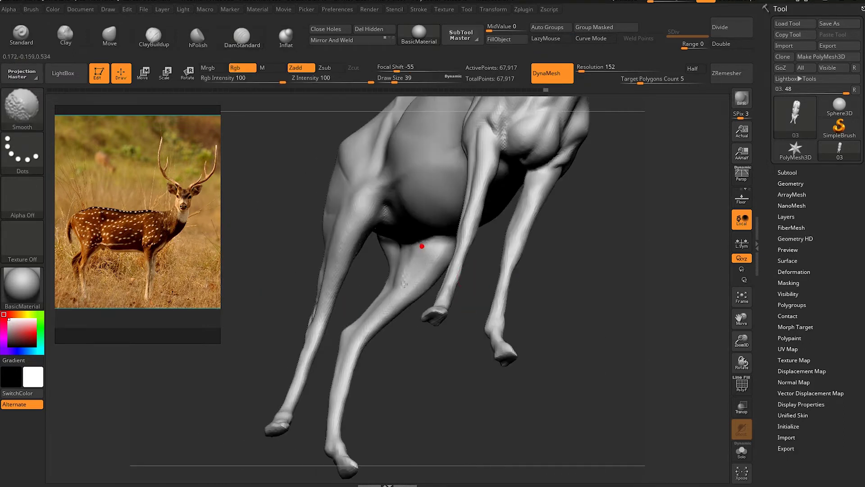
{"action": "left_click_drag", "start_coordinate": [425, 250], "coordinate": [395, 246]}
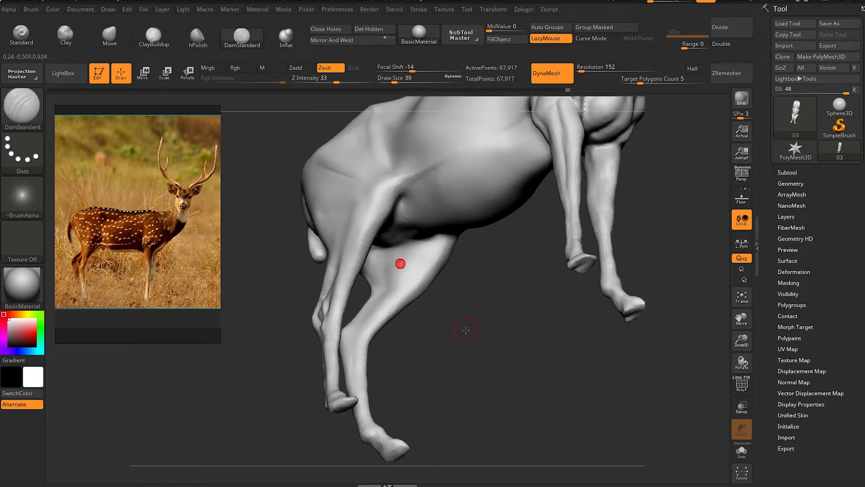
{"action": "left_click_drag", "start_coordinate": [463, 329], "coordinate": [391, 229]}
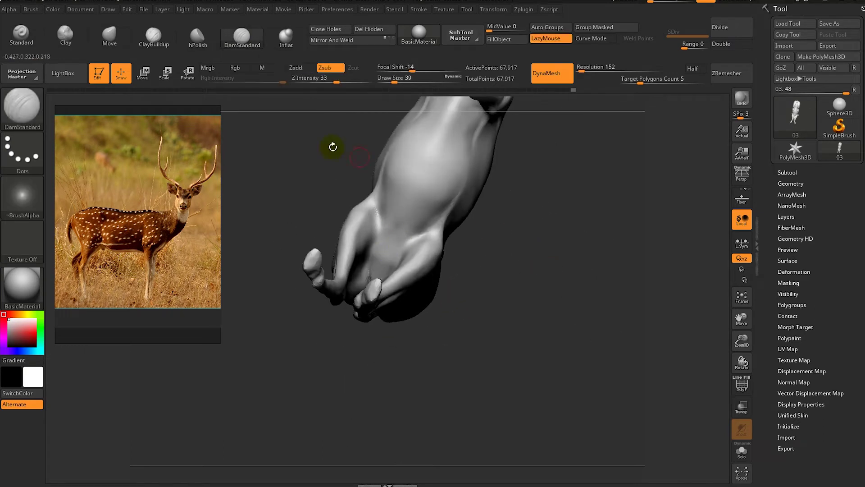
{"action": "left_click_drag", "start_coordinate": [332, 145], "coordinate": [377, 235]}
Smooth the hind legs, checking them from rear and oblique views
{"action": "key", "text": "shift"}
{"action": "key", "text": "shift"}
{"action": "left_click_drag", "start_coordinate": [419, 349], "coordinate": [441, 210]}
{"action": "left_click_drag", "start_coordinate": [517, 152], "coordinate": [550, 251]}
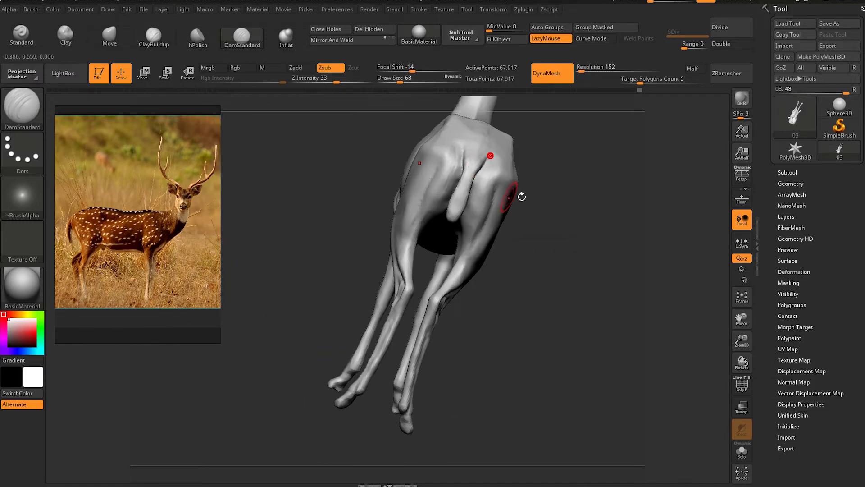
{"action": "left_click_drag", "start_coordinate": [521, 196], "coordinate": [499, 247]}
{"action": "mouse_move", "coordinate": [485, 206]}
{"action": "left_mouse_down"}
{"action": "mouse_move", "coordinate": [569, 196]}
{"action": "mouse_move", "coordinate": [496, 180]}
{"action": "left_mouse_up"}
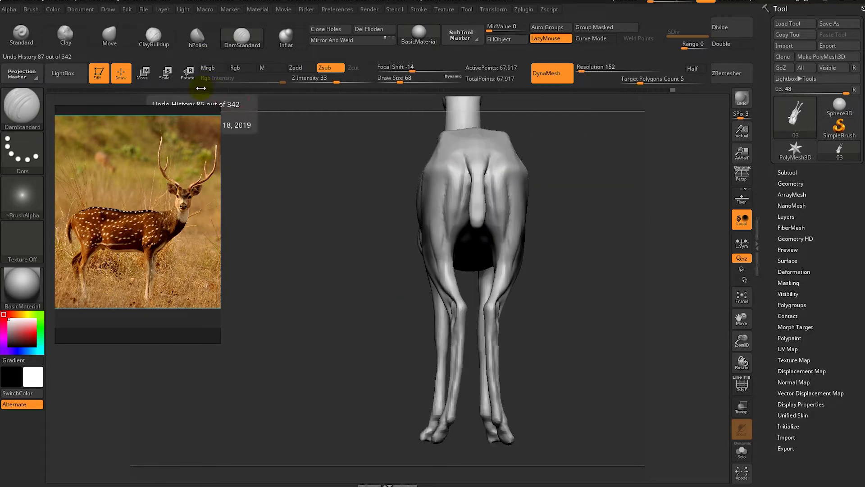
Build up clay on the hips, shoulder and foreleg with ClayBuildup
{"action": "key", "text": "b"}
{"action": "key", "text": "c"}
{"action": "key", "text": "l"}
{"action": "mouse_move", "coordinate": [493, 206]}
{"action": "left_mouse_down"}
{"action": "mouse_move", "coordinate": [539, 179]}
{"action": "mouse_move", "coordinate": [466, 168]}
{"action": "left_mouse_up"}
{"action": "key", "text": "b"}
{"action": "key", "text": "c"}
{"action": "key", "text": "b"}
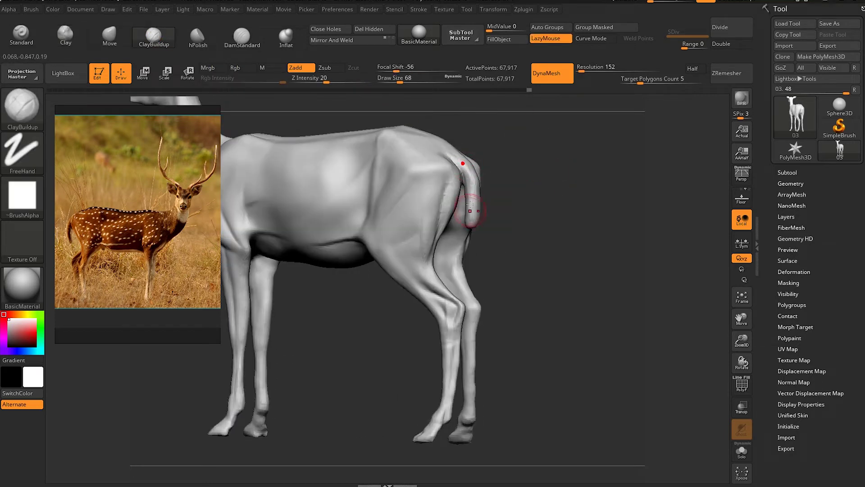
{"action": "left_click_drag", "start_coordinate": [470, 211], "coordinate": [492, 180]}
{"action": "left_click_drag", "start_coordinate": [536, 161], "coordinate": [481, 162]}
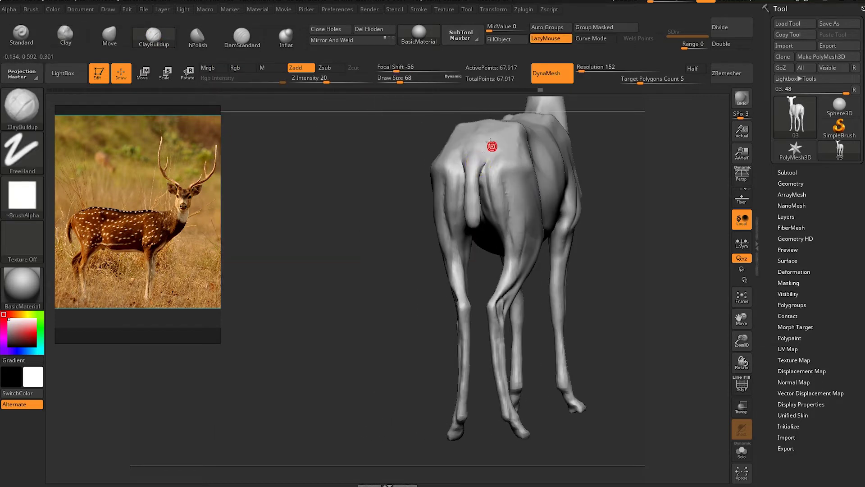
{"action": "mouse_move", "coordinate": [483, 203]}
{"action": "left_mouse_down"}
{"action": "mouse_move", "coordinate": [627, 303]}
{"action": "mouse_move", "coordinate": [589, 247]}
{"action": "mouse_move", "coordinate": [436, 236]}
{"action": "mouse_move", "coordinate": [468, 287]}
{"action": "mouse_move", "coordinate": [461, 254]}
{"action": "mouse_move", "coordinate": [470, 265]}
{"action": "mouse_move", "coordinate": [481, 293]}
{"action": "mouse_move", "coordinate": [433, 252]}
{"action": "mouse_move", "coordinate": [434, 271]}
{"action": "mouse_move", "coordinate": [409, 214]}
{"action": "mouse_move", "coordinate": [573, 283]}
{"action": "mouse_move", "coordinate": [535, 318]}
{"action": "mouse_move", "coordinate": [595, 283]}
{"action": "mouse_move", "coordinate": [560, 309]}
{"action": "mouse_move", "coordinate": [579, 241]}
{"action": "mouse_move", "coordinate": [545, 232]}
{"action": "mouse_move", "coordinate": [563, 277]}
{"action": "mouse_move", "coordinate": [526, 303]}
{"action": "mouse_move", "coordinate": [554, 290]}
{"action": "left_mouse_up"}
Reshape the back and chest with Move, then add clay to a foreleg
{"action": "key", "text": "b"}
{"action": "key", "text": "m"}
{"action": "key", "text": "v"}
{"action": "mouse_move", "coordinate": [532, 151]}
{"action": "left_mouse_down"}
{"action": "mouse_move", "coordinate": [562, 286]}
{"action": "mouse_move", "coordinate": [554, 290]}
{"action": "mouse_move", "coordinate": [563, 266]}
{"action": "left_mouse_up"}
{"action": "key", "text": "space"}
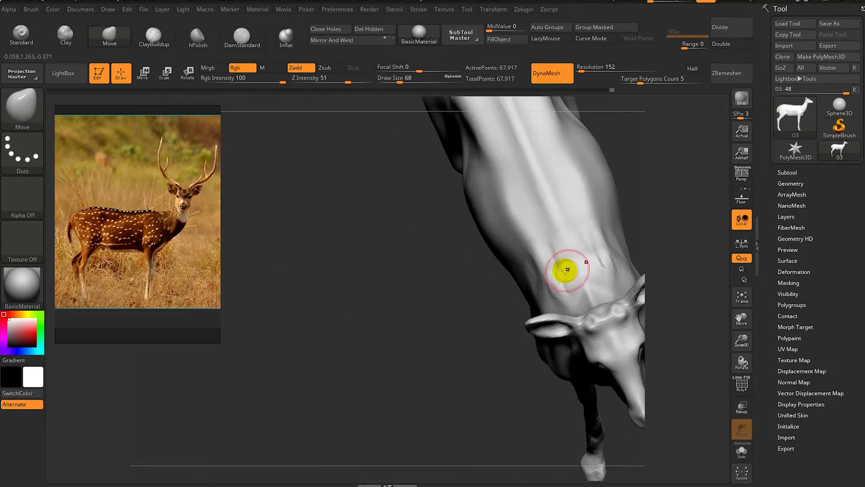
{"action": "mouse_move", "coordinate": [519, 202]}
{"action": "left_mouse_down"}
{"action": "mouse_move", "coordinate": [491, 261]}
{"action": "mouse_move", "coordinate": [482, 228]}
{"action": "mouse_move", "coordinate": [451, 275]}
{"action": "mouse_move", "coordinate": [526, 190]}
{"action": "mouse_move", "coordinate": [518, 241]}
{"action": "mouse_move", "coordinate": [546, 290]}
{"action": "mouse_move", "coordinate": [562, 223]}
{"action": "left_mouse_up"}
{"action": "left_click", "coordinate": [167, 48]}
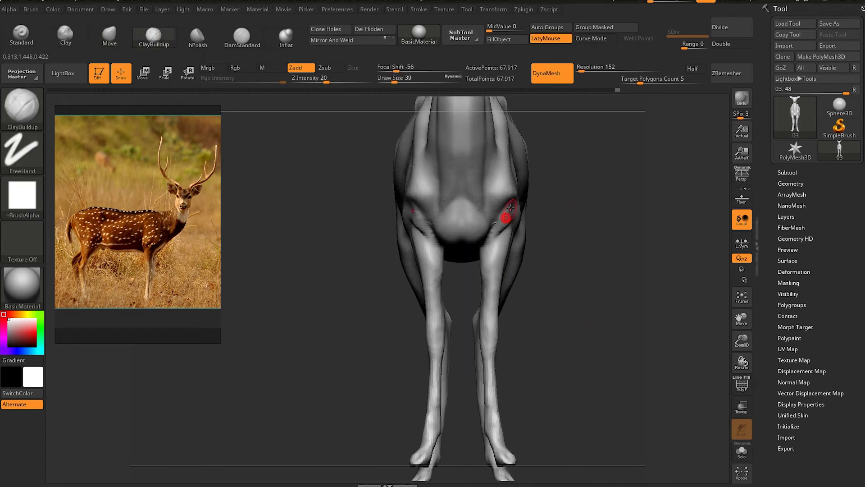
{"action": "mouse_move", "coordinate": [539, 285]}
{"action": "left_mouse_down"}
{"action": "mouse_move", "coordinate": [511, 228]}
{"action": "mouse_move", "coordinate": [506, 266]}
{"action": "left_mouse_up"}
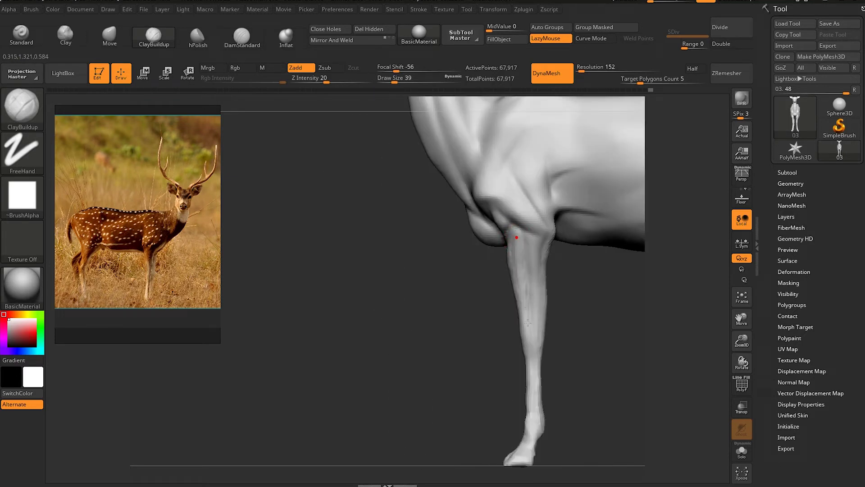
Carve creases down the front legs with DamStandard
{"action": "key", "text": "b"}
{"action": "key", "text": "d"}
{"action": "key", "text": "s"}
{"action": "mouse_move", "coordinate": [490, 315]}
{"action": "left_mouse_down"}
{"action": "mouse_move", "coordinate": [525, 284]}
{"action": "mouse_move", "coordinate": [500, 305]}
{"action": "left_mouse_up"}
{"action": "mouse_move", "coordinate": [548, 428]}
{"action": "left_mouse_down"}
{"action": "mouse_move", "coordinate": [572, 419]}
{"action": "mouse_move", "coordinate": [536, 370]}
{"action": "mouse_move", "coordinate": [570, 384]}
{"action": "mouse_move", "coordinate": [519, 282]}
{"action": "mouse_move", "coordinate": [496, 271]}
{"action": "left_mouse_up"}
Reshape the forelegs and body with the Move brush at draw size 101
{"action": "key", "text": "b"}
{"action": "key", "text": "m"}
{"action": "key", "text": "v"}
{"action": "key", "text": "space"}
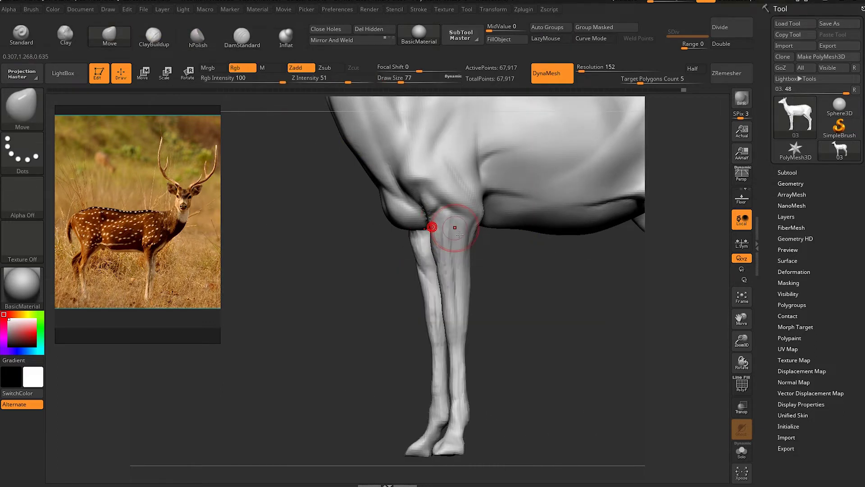
{"action": "right_click_drag", "start_coordinate": [460, 234], "coordinate": [425, 205]}
{"action": "key", "text": "f"}
{"action": "mouse_move", "coordinate": [383, 242]}
{"action": "right_mouse_down", "text": "ctrl"}
{"action": "mouse_move", "coordinate": [577, 326]}
{"action": "mouse_move", "coordinate": [526, 278]}
{"action": "right_mouse_up", "text": "ctrl"}
{"action": "key", "text": "space"}
{"action": "left_click_drag", "start_coordinate": [508, 260], "coordinate": [524, 282]}
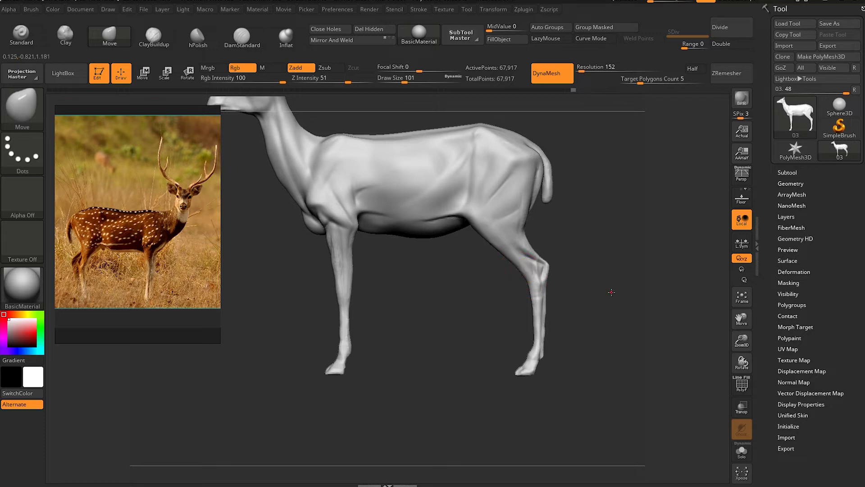
{"action": "key", "text": "f"}
{"action": "mouse_move", "coordinate": [593, 252]}
{"action": "right_mouse_down"}
{"action": "mouse_move", "coordinate": [604, 265]}
{"action": "mouse_move", "coordinate": [605, 233]}
{"action": "mouse_move", "coordinate": [614, 247]}
{"action": "mouse_move", "coordinate": [549, 189]}
{"action": "right_mouse_up"}
Widen the deer's ears with the Move brush at draw size 49
{"action": "left_click", "coordinate": [237, 36]}
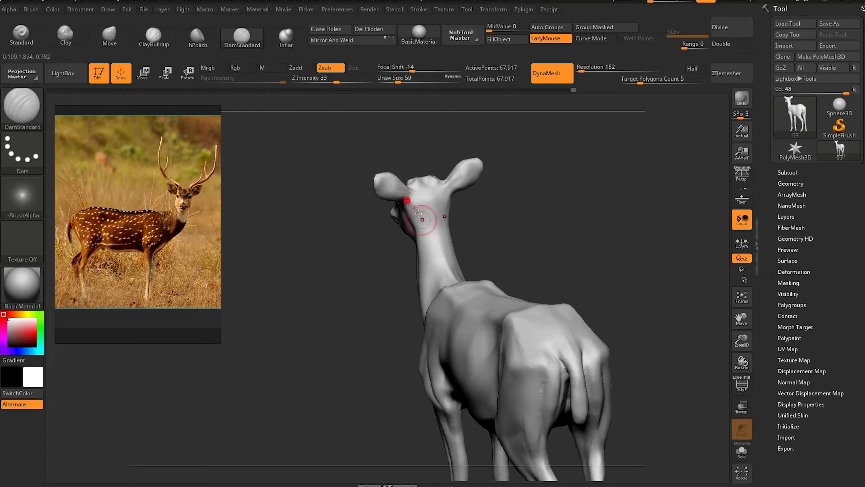
{"action": "right_click_drag", "start_coordinate": [396, 194], "coordinate": [411, 202]}
{"action": "mouse_move", "coordinate": [437, 290]}
{"action": "right_mouse_down"}
{"action": "mouse_move", "coordinate": [501, 221]}
{"action": "mouse_move", "coordinate": [440, 135]}
{"action": "mouse_move", "coordinate": [475, 168]}
{"action": "mouse_move", "coordinate": [418, 175]}
{"action": "mouse_move", "coordinate": [451, 162]}
{"action": "mouse_move", "coordinate": [425, 152]}
{"action": "right_mouse_up"}
{"action": "left_click", "coordinate": [109, 35]}
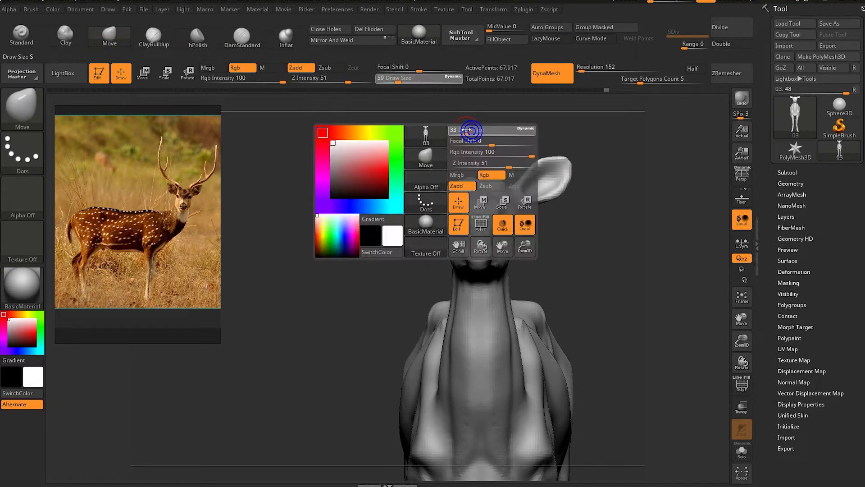
{"action": "right_click_drag", "start_coordinate": [464, 131], "coordinate": [451, 135]}
{"action": "right_click_drag", "start_coordinate": [396, 178], "coordinate": [433, 140]}
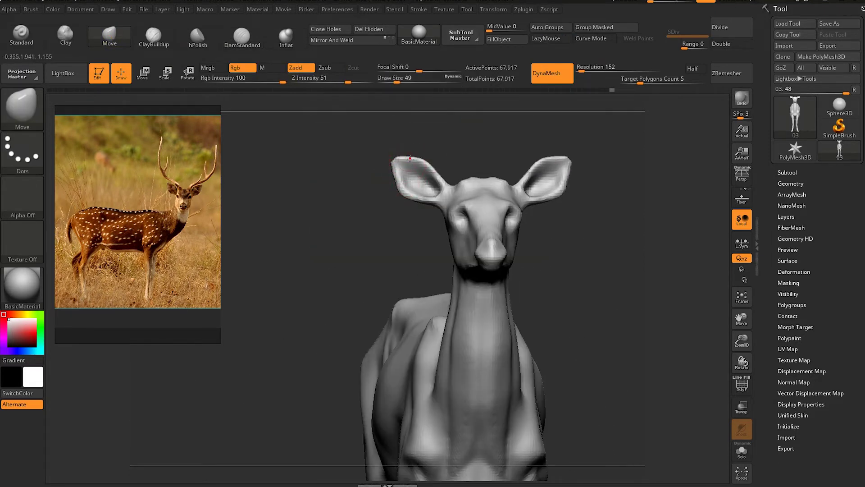
{"action": "mouse_move", "coordinate": [448, 176]}
{"action": "right_mouse_down"}
{"action": "mouse_move", "coordinate": [450, 135]}
{"action": "mouse_move", "coordinate": [438, 187]}
{"action": "mouse_move", "coordinate": [422, 180]}
{"action": "mouse_move", "coordinate": [382, 188]}
{"action": "mouse_move", "coordinate": [457, 209]}
{"action": "mouse_move", "coordinate": [455, 189]}
{"action": "right_mouse_up"}
Carve eye and muzzle detail with DamStandard at size 20
{"action": "key", "text": "b"}
{"action": "key", "text": "d"}
{"action": "key", "text": "s"}
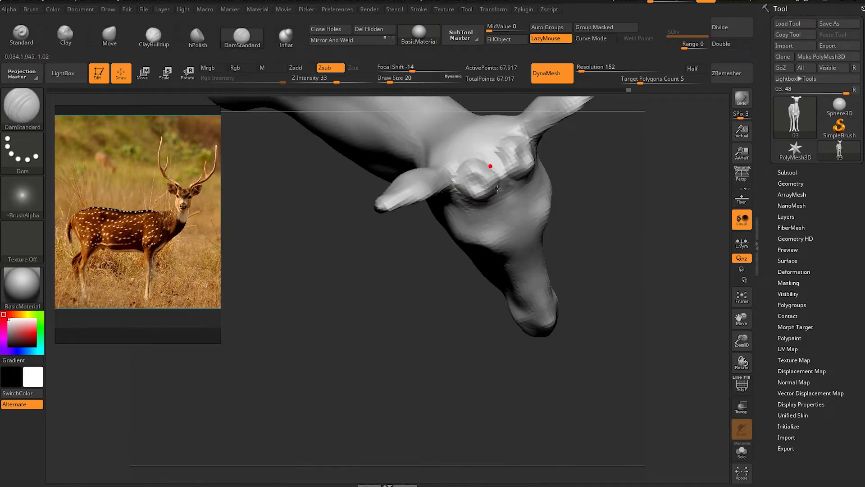
{"action": "right_click_drag", "start_coordinate": [552, 193], "coordinate": [478, 215]}
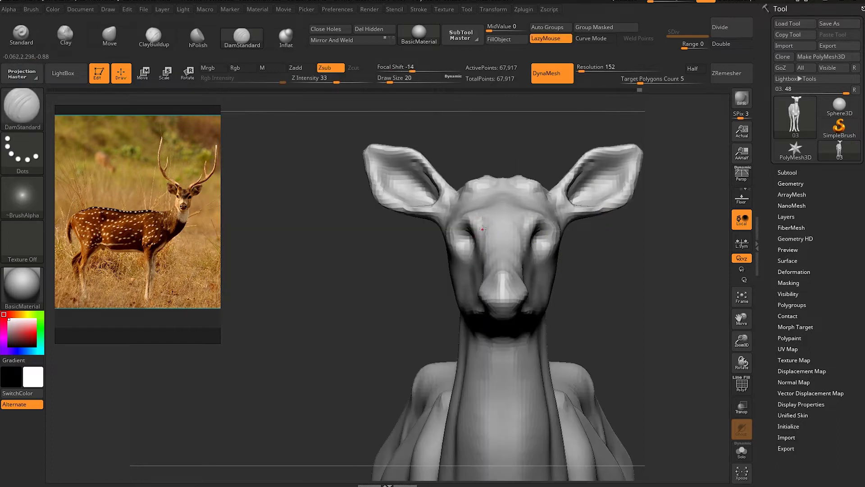
{"action": "right_click_drag", "start_coordinate": [496, 250], "coordinate": [497, 246]}
{"action": "mouse_move", "coordinate": [468, 282]}
{"action": "right_mouse_down"}
{"action": "mouse_move", "coordinate": [570, 212]}
{"action": "mouse_move", "coordinate": [526, 218]}
{"action": "mouse_move", "coordinate": [358, 377]}
{"action": "mouse_move", "coordinate": [632, 187]}
{"action": "right_mouse_up"}
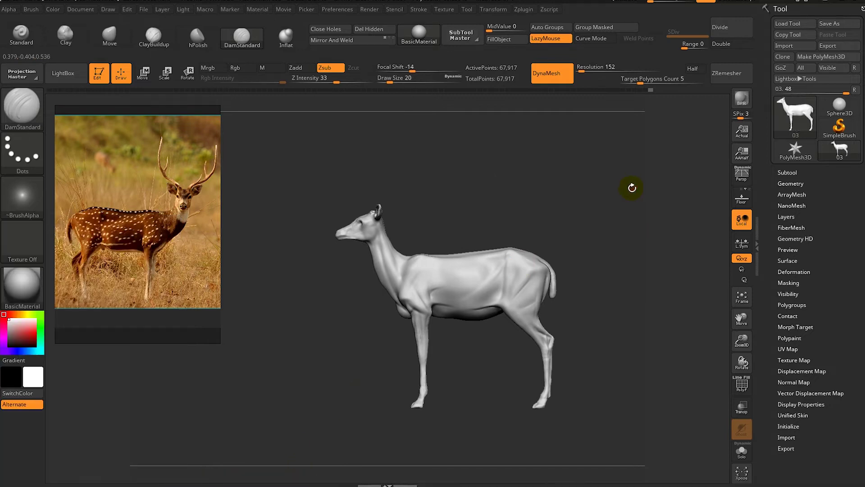
{"action": "right_click_drag", "start_coordinate": [471, 179], "coordinate": [449, 242]}
Smooth the shoulder with the brush at size 44
{"action": "right_click", "coordinate": [452, 241]}
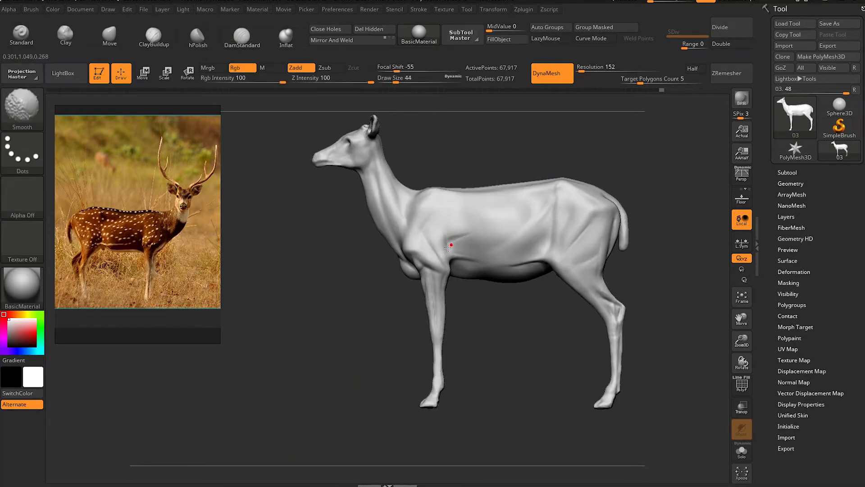
{"action": "key", "text": "shift"}
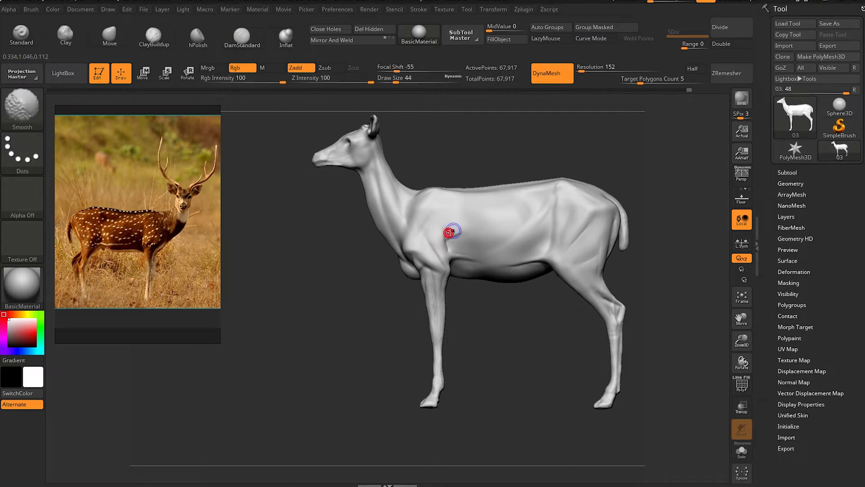
{"action": "left_click_drag", "start_coordinate": [434, 236], "coordinate": [528, 205], "text": "shift"}
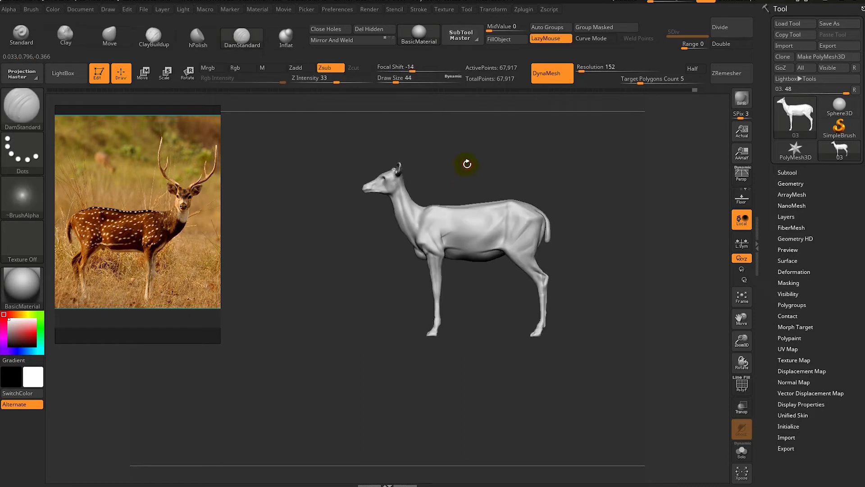
{"action": "scroll", "coordinate": [525, 211], "scroll_direction": "up", "scroll_amount": 3}
{"action": "left_click", "coordinate": [145, 39]}
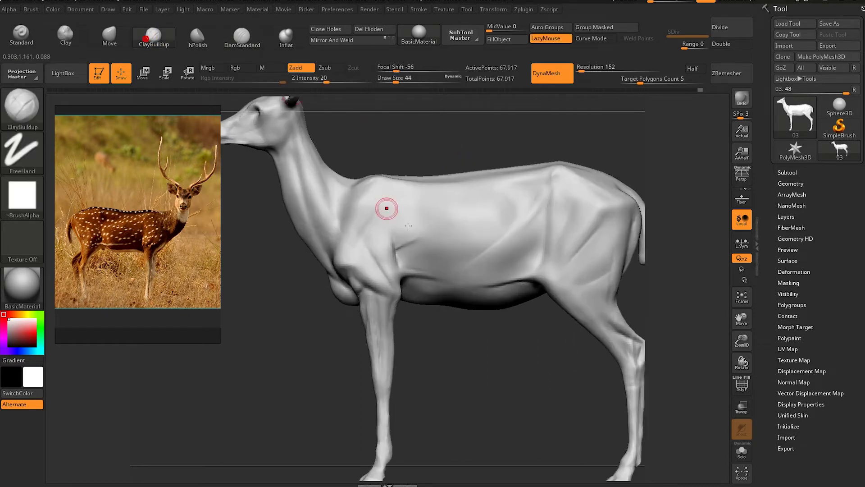
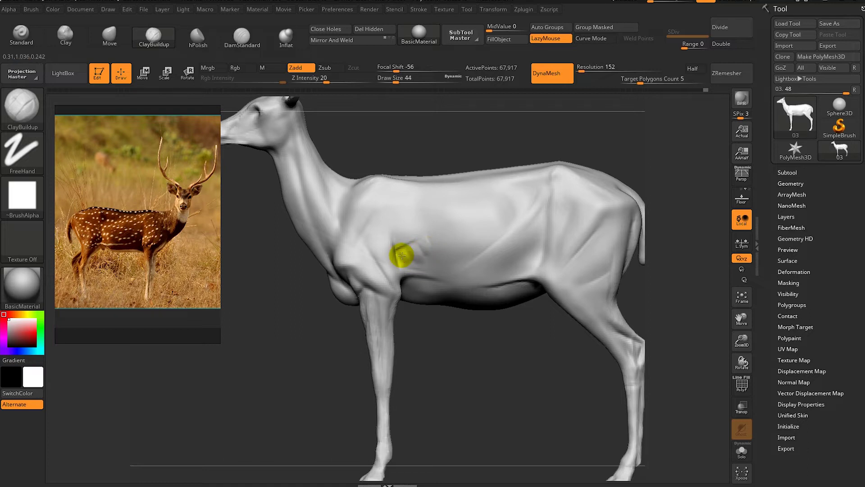
Build up a ClayBuildup bulge on the chest just above the front elbow
{"action": "key", "text": "shift"}
{"action": "left_click_drag", "start_coordinate": [440, 251], "coordinate": [404, 249], "text": "shift"}
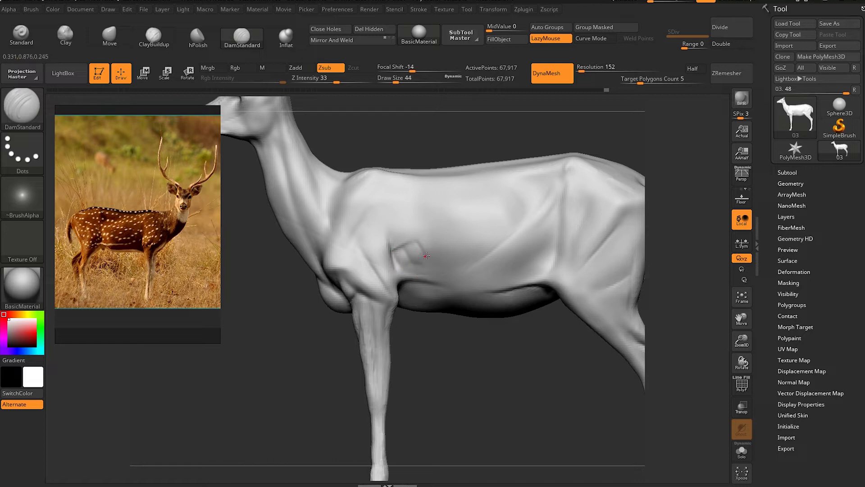
{"action": "mouse_move", "coordinate": [417, 252]}
{"action": "right_mouse_down"}
{"action": "mouse_move", "coordinate": [428, 182]}
{"action": "mouse_move", "coordinate": [386, 218]}
{"action": "right_mouse_up"}
{"action": "key", "text": "super"}
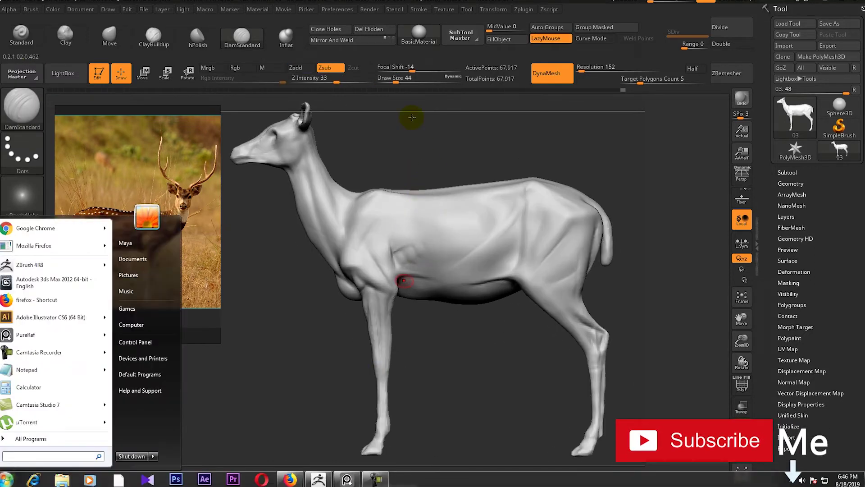
{"action": "key", "text": "super"}
{"action": "key", "text": "b"}
{"action": "key", "text": "c"}
{"action": "key", "text": "b"}
{"action": "right_click_drag", "start_coordinate": [388, 252], "coordinate": [426, 260], "text": "ctrl"}
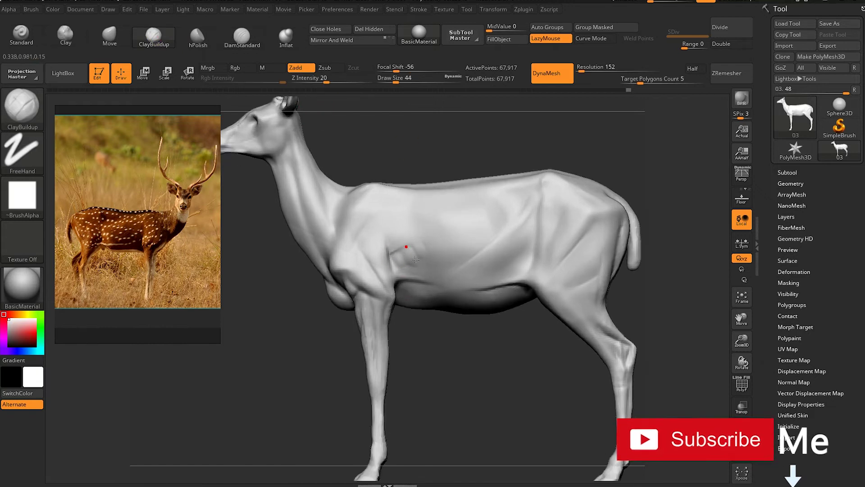
{"action": "left_click_drag", "start_coordinate": [426, 261], "coordinate": [416, 271]}
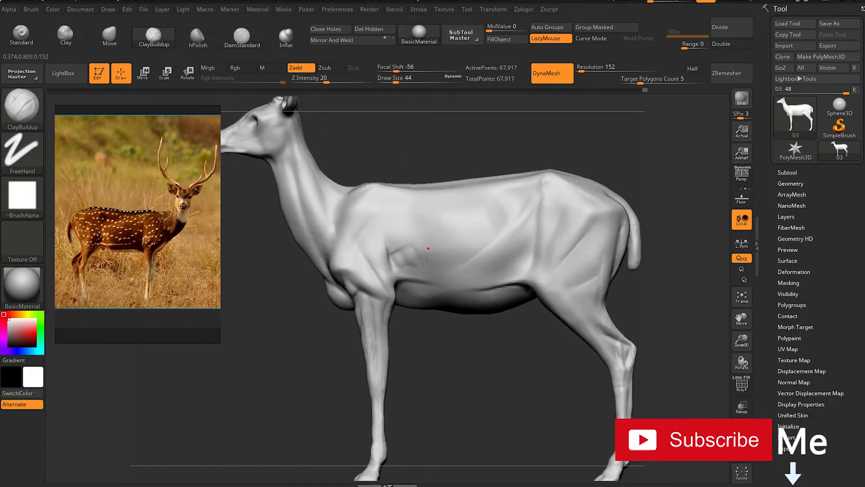
Carve, inflate and smooth the chest muscle, checking it from a three-quarter angle
{"action": "left_click", "coordinate": [242, 36]}
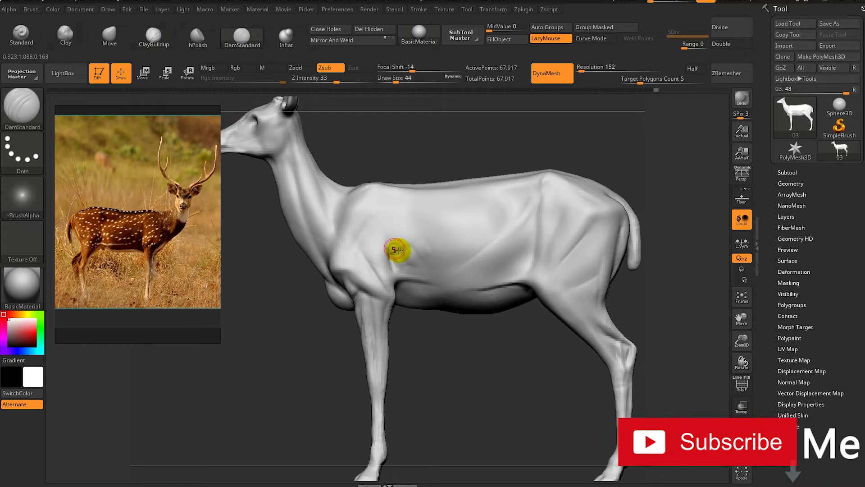
{"action": "mouse_move", "coordinate": [410, 266]}
{"action": "right_mouse_down", "text": "ctrl"}
{"action": "mouse_move", "coordinate": [440, 181]}
{"action": "mouse_move", "coordinate": [469, 141]}
{"action": "mouse_move", "coordinate": [451, 264]}
{"action": "right_mouse_up", "text": "ctrl"}
{"action": "left_click", "coordinate": [285, 36]}
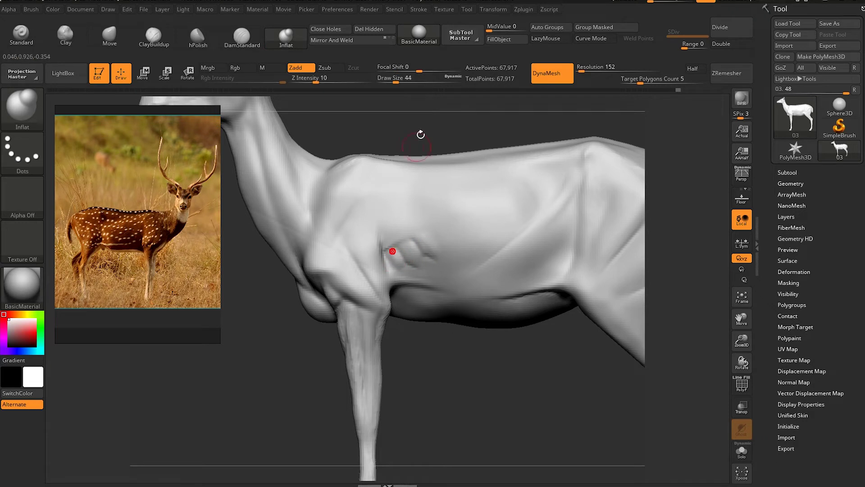
{"action": "right_click_drag", "start_coordinate": [421, 134], "coordinate": [428, 282], "text": "ctrl"}
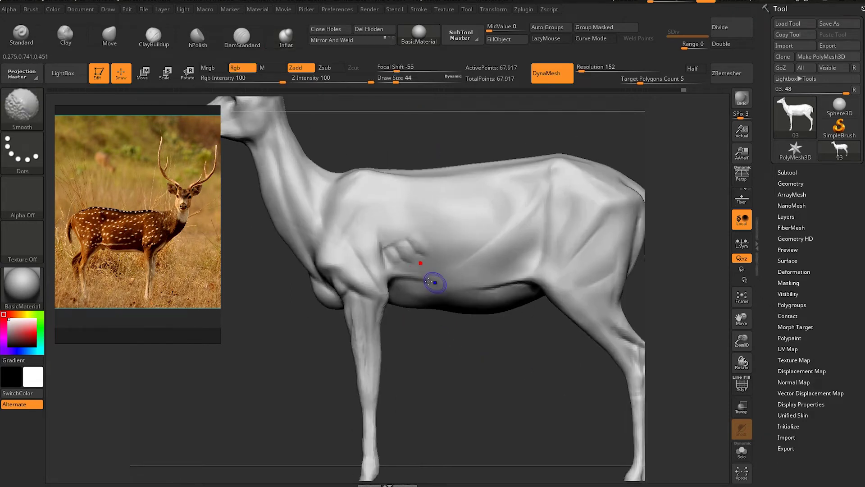
{"action": "key", "text": "f"}
{"action": "mouse_move", "coordinate": [560, 212]}
{"action": "right_mouse_down"}
{"action": "mouse_move", "coordinate": [531, 203]}
{"action": "mouse_move", "coordinate": [560, 164]}
{"action": "mouse_move", "coordinate": [476, 180]}
{"action": "right_mouse_up"}
{"action": "left_click", "coordinate": [242, 36]}
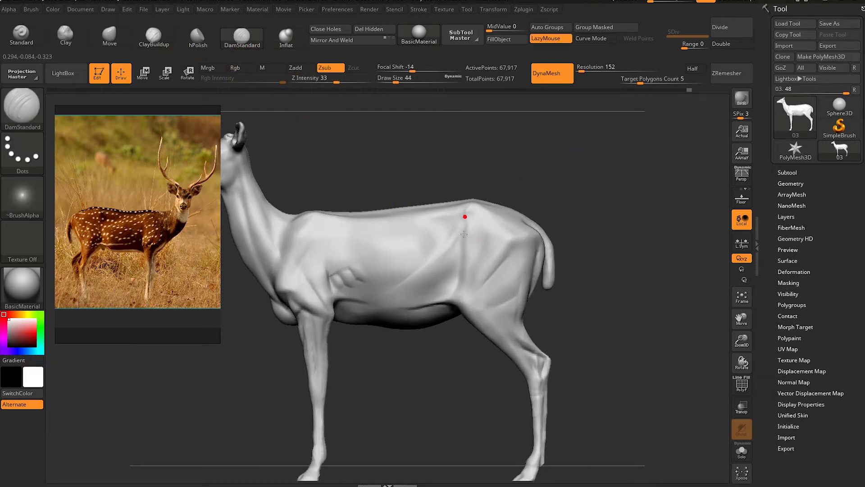
{"action": "mouse_move", "coordinate": [455, 288]}
{"action": "right_mouse_down"}
{"action": "mouse_move", "coordinate": [525, 250]}
{"action": "mouse_move", "coordinate": [593, 195]}
{"action": "mouse_move", "coordinate": [453, 149]}
{"action": "mouse_move", "coordinate": [483, 168]}
{"action": "right_mouse_up"}
{"action": "left_click", "coordinate": [124, 38]}
Set the Move brush to size 54 and shape the eyes and brow from the front
{"action": "mouse_move", "coordinate": [282, 260]}
{"action": "right_mouse_down"}
{"action": "mouse_move", "coordinate": [319, 193]}
{"action": "mouse_move", "coordinate": [396, 204]}
{"action": "mouse_move", "coordinate": [421, 193]}
{"action": "right_mouse_up"}
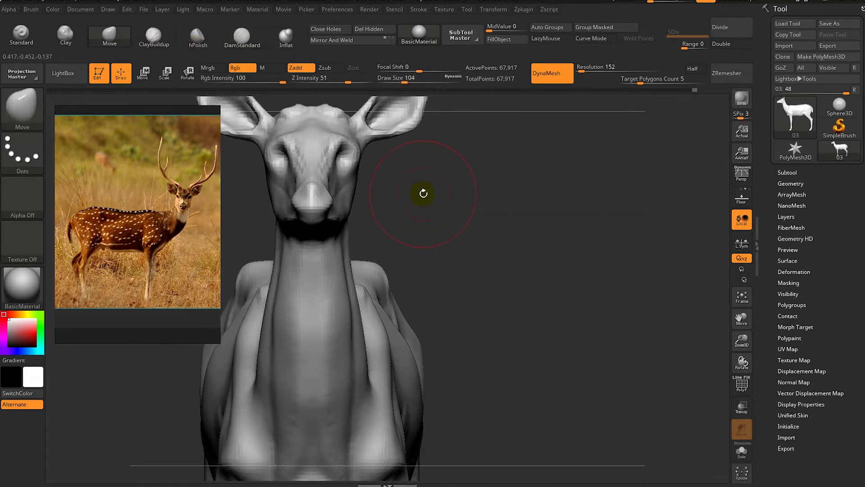
{"action": "key", "text": "bracketleft"}
{"action": "key", "text": "bracketleft"}
{"action": "key", "text": "bracketleft"}
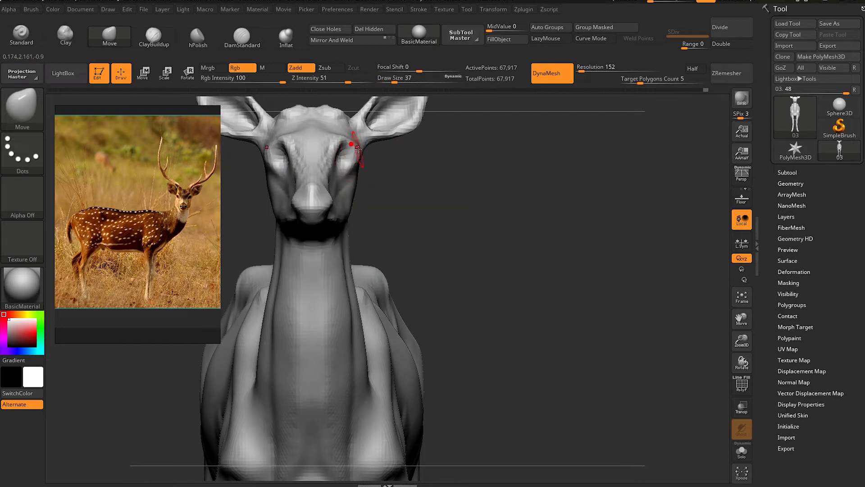
{"action": "right_click", "coordinate": [352, 171]}
{"action": "mouse_move", "coordinate": [360, 180]}
{"action": "right_mouse_down"}
{"action": "mouse_move", "coordinate": [378, 188]}
{"action": "mouse_move", "coordinate": [422, 168]}
{"action": "mouse_move", "coordinate": [344, 145]}
{"action": "mouse_move", "coordinate": [353, 174]}
{"action": "right_mouse_up"}
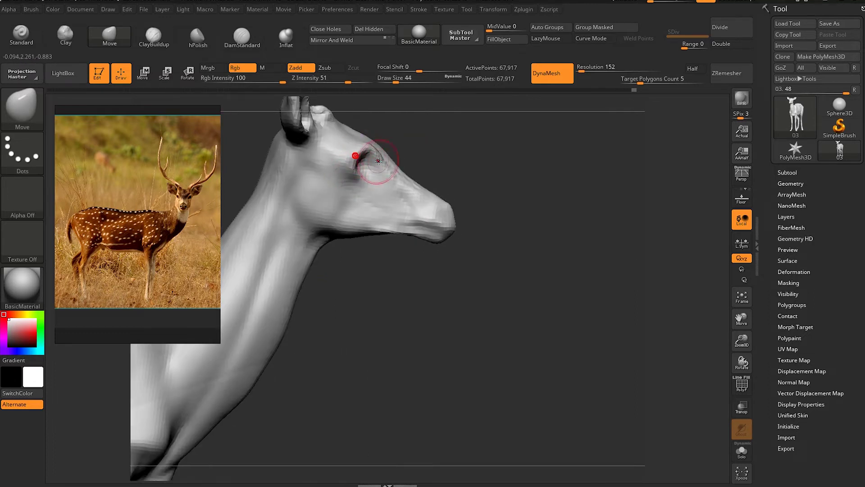
{"action": "right_click", "coordinate": [353, 159]}
Hide the body with a Ctrl+Shift selection so only the head and neck remain
{"action": "left_click_drag", "start_coordinate": [412, 139], "coordinate": [313, 312]}
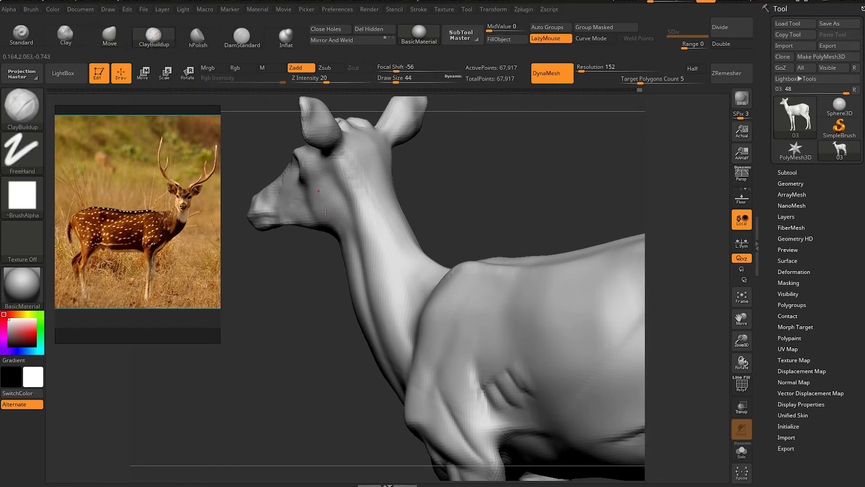
{"action": "left_click_drag", "start_coordinate": [325, 211], "coordinate": [302, 214]}
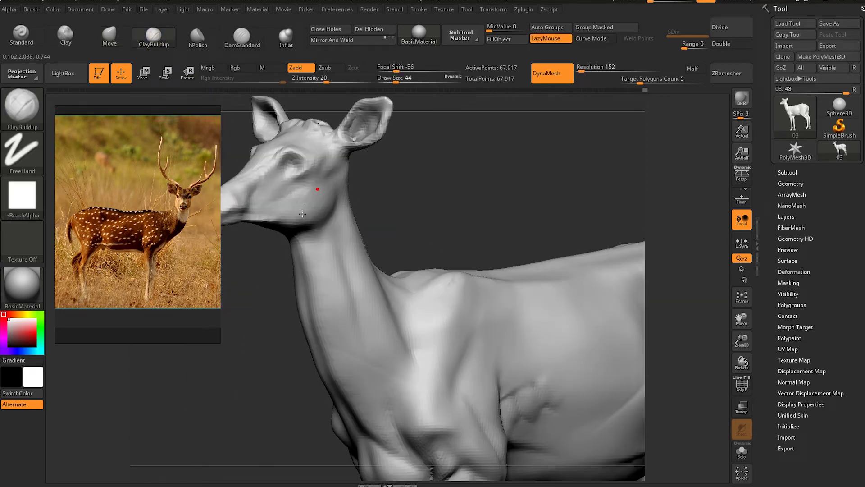
{"action": "left_click_drag", "start_coordinate": [285, 285], "coordinate": [292, 194]}
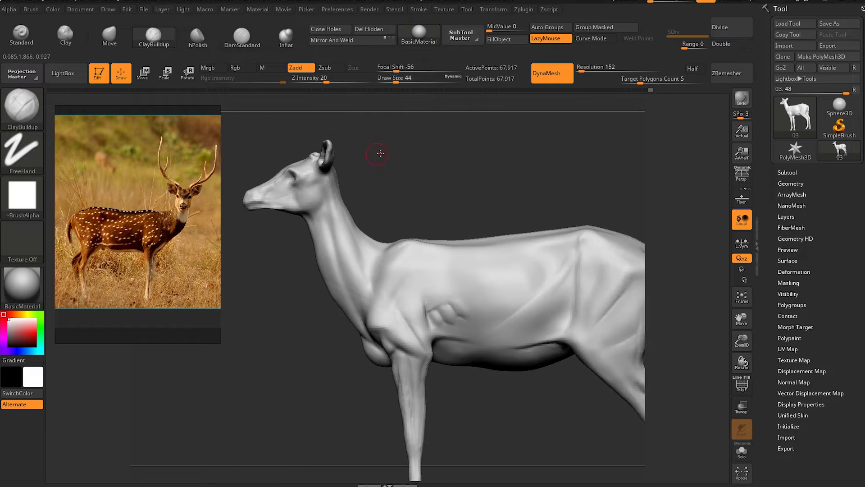
{"action": "mouse_move", "coordinate": [294, 203]}
{"action": "right_mouse_down", "text": "ctrl"}
{"action": "mouse_move", "coordinate": [408, 187]}
{"action": "mouse_move", "coordinate": [411, 171]}
{"action": "right_mouse_up", "text": "ctrl"}
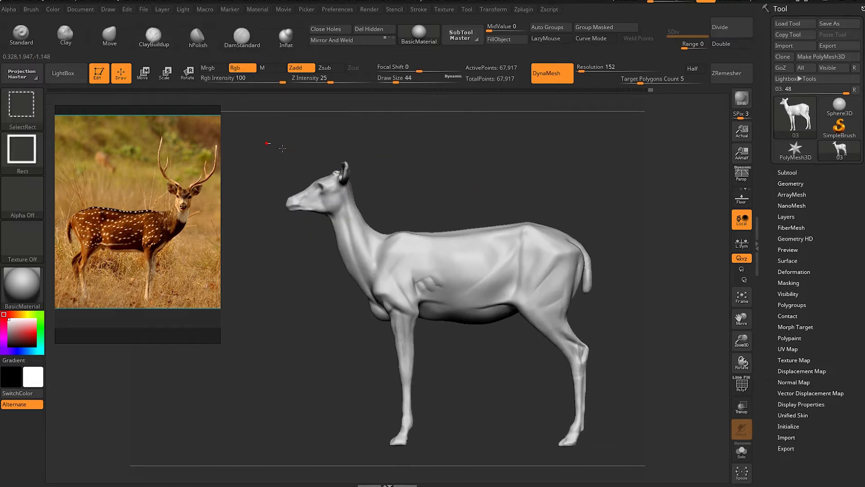
{"action": "left_click_drag", "start_coordinate": [271, 145], "coordinate": [380, 227], "text": "ctrl+shift"}
{"action": "left_click_drag", "start_coordinate": [380, 178], "coordinate": [602, 195], "text": "shift"}
{"action": "right_click_drag", "start_coordinate": [571, 218], "coordinate": [556, 209], "text": "ctrl"}
{"action": "key", "text": "space"}
Browse D: > My Works > Zbrush > Stijn > Chhital male, then cancel the mistaken scene load
{"action": "left_click", "coordinate": [185, 209]}
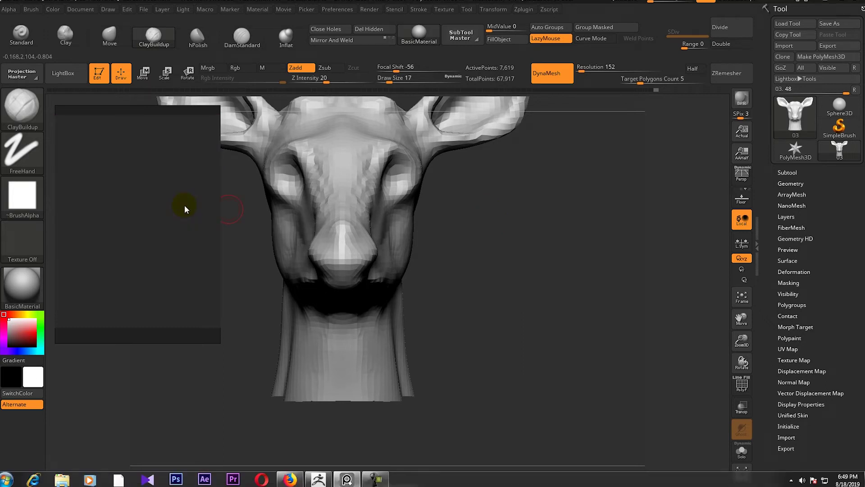
{"action": "right_click", "coordinate": [178, 206]}
{"action": "mouse_move", "coordinate": [203, 369]}
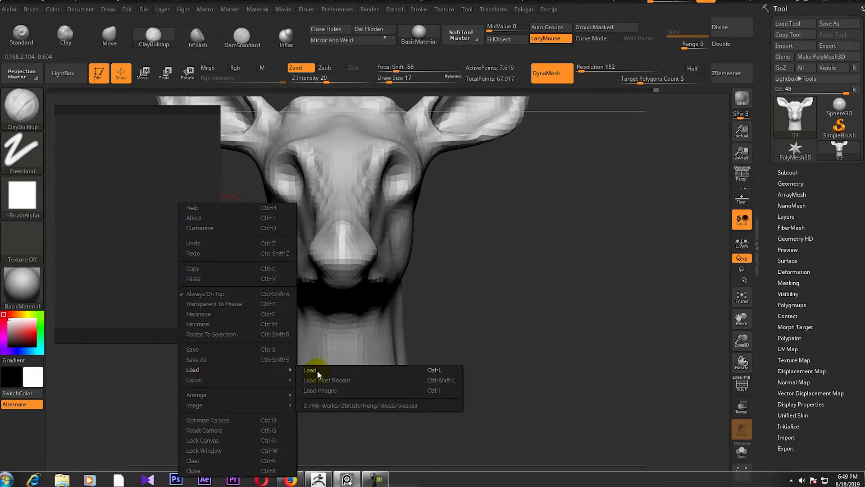
{"action": "left_click", "coordinate": [317, 374]}
{"action": "left_click", "coordinate": [99, 293]}
{"action": "double_click", "coordinate": [319, 263]}
{"action": "scroll", "coordinate": [323, 246], "scroll_direction": "down", "scroll_amount": 2}
{"action": "double_click", "coordinate": [355, 311]}
{"action": "scroll", "coordinate": [315, 270], "scroll_direction": "down", "scroll_amount": 5}
{"action": "double_click", "coordinate": [252, 275]}
{"action": "double_click", "coordinate": [163, 180]}
{"action": "left_click", "coordinate": [434, 324]}
{"action": "left_click", "coordinate": [65, 126]}
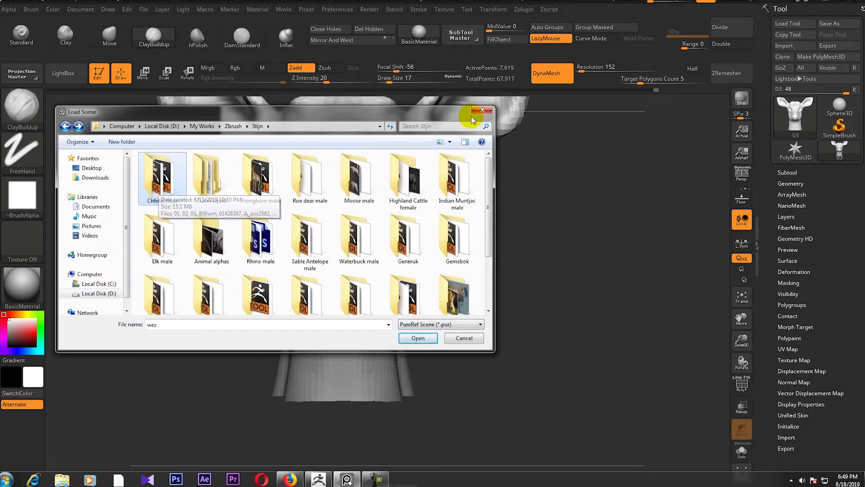
{"action": "left_click", "coordinate": [483, 110]}
Load the A_chital_sttag_1 image from Chhital male and position it beside the sculpt
{"action": "right_click", "coordinate": [145, 207]}
{"action": "left_click", "coordinate": [279, 373]}
{"action": "double_click", "coordinate": [162, 178]}
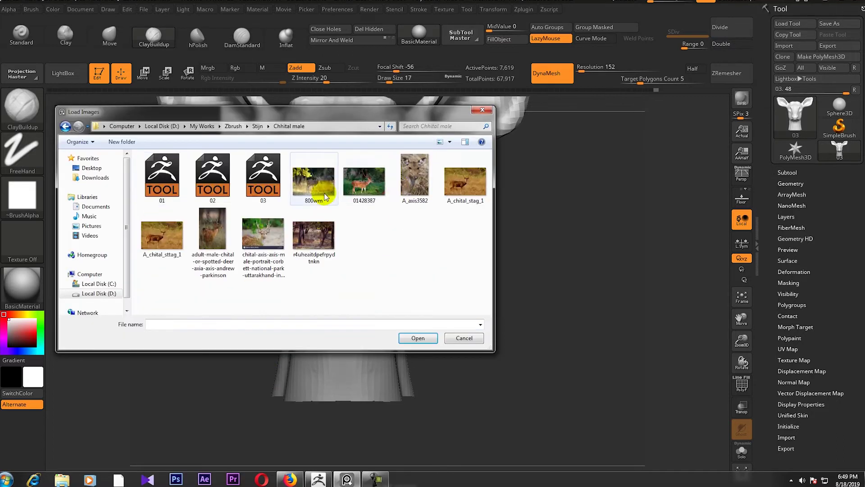
{"action": "double_click", "coordinate": [159, 235]}
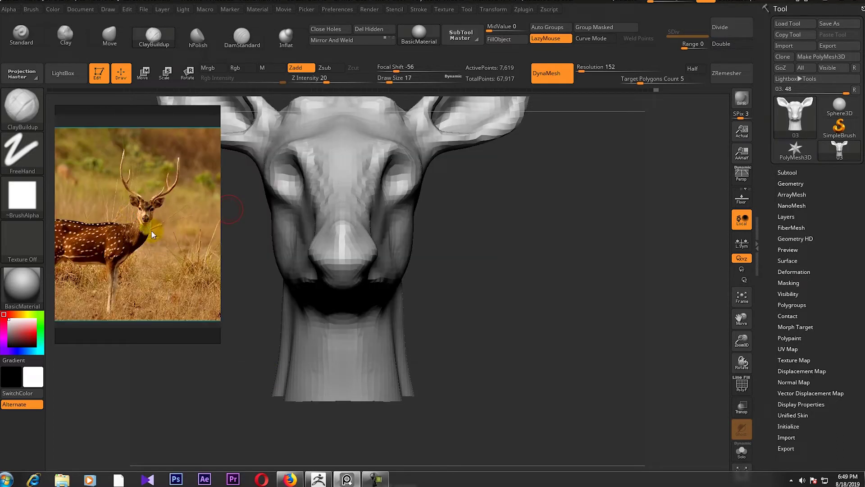
{"action": "left_click_drag", "start_coordinate": [135, 216], "coordinate": [141, 203]}
Sculpt nostrils into the deer's nose with ClayBuildup, checking from front and sides
{"action": "scroll", "coordinate": [142, 214], "scroll_direction": "down", "scroll_amount": 2}
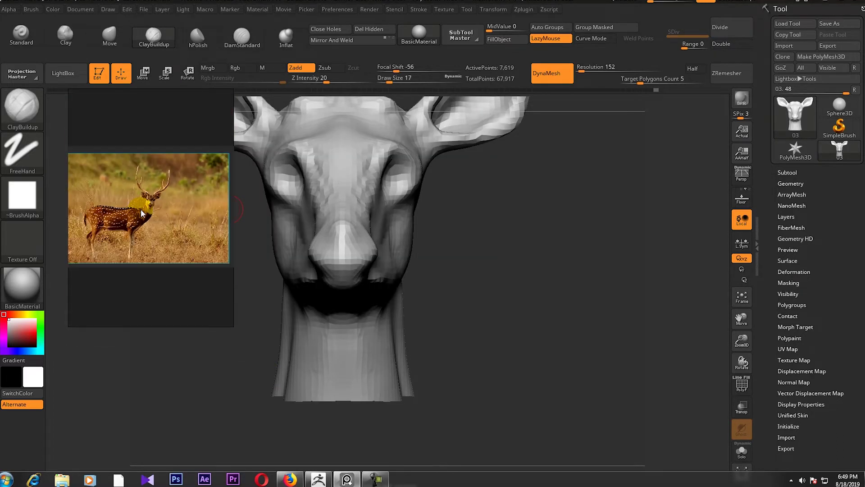
{"action": "mouse_move", "coordinate": [527, 270]}
{"action": "left_mouse_down"}
{"action": "mouse_move", "coordinate": [556, 240]}
{"action": "mouse_move", "coordinate": [519, 228]}
{"action": "left_mouse_up"}
{"action": "left_click_drag", "start_coordinate": [502, 291], "coordinate": [517, 288]}
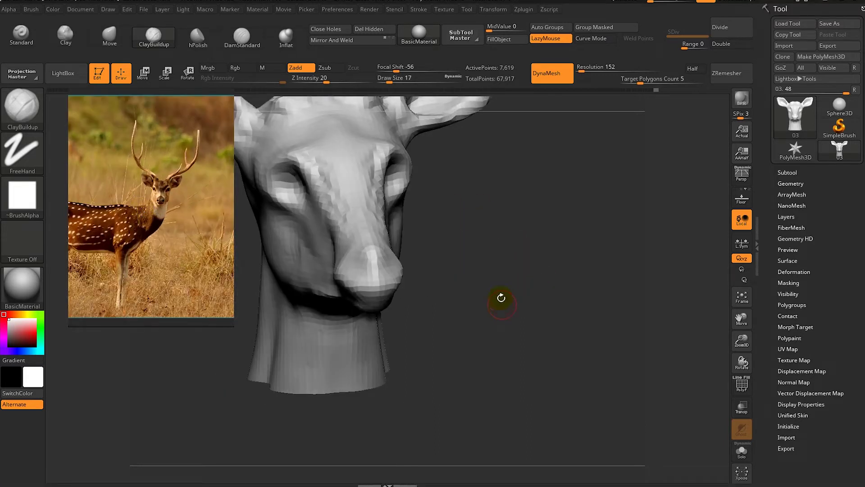
{"action": "left_click_drag", "start_coordinate": [438, 209], "coordinate": [453, 274], "text": "alt"}
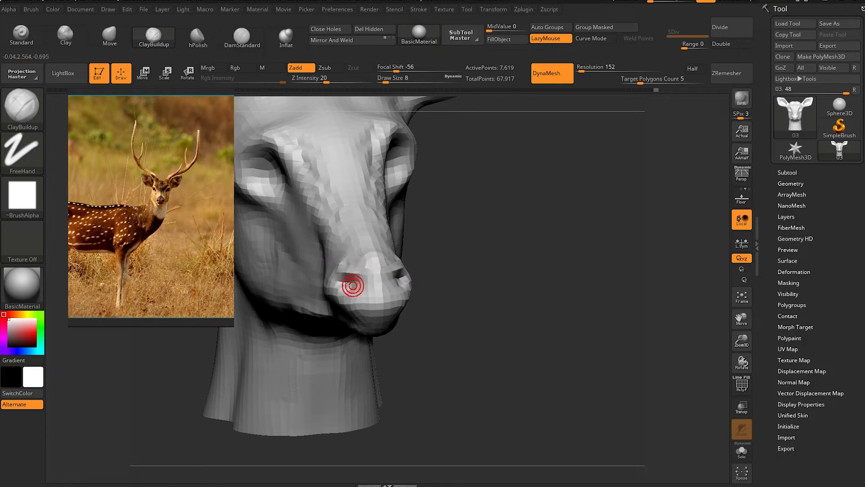
{"action": "right_click_drag", "start_coordinate": [396, 273], "coordinate": [319, 253]}
{"action": "right_click_drag", "start_coordinate": [396, 270], "coordinate": [350, 287]}
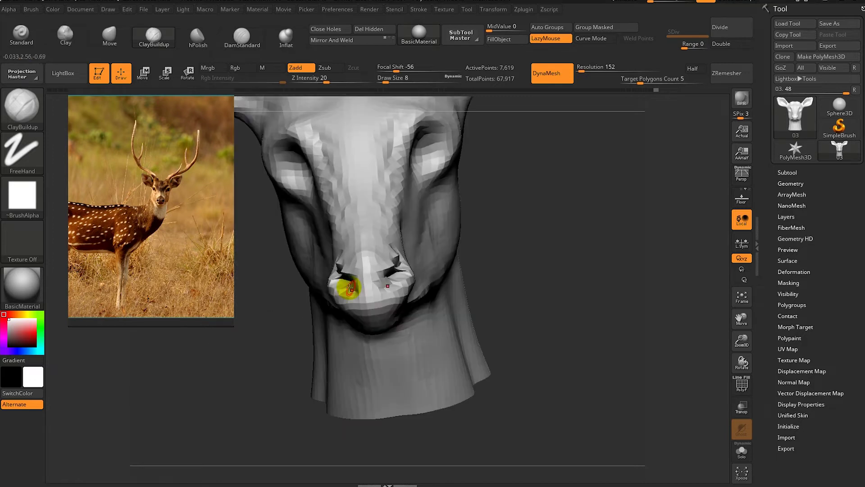
{"action": "right_click_drag", "start_coordinate": [379, 316], "coordinate": [417, 272]}
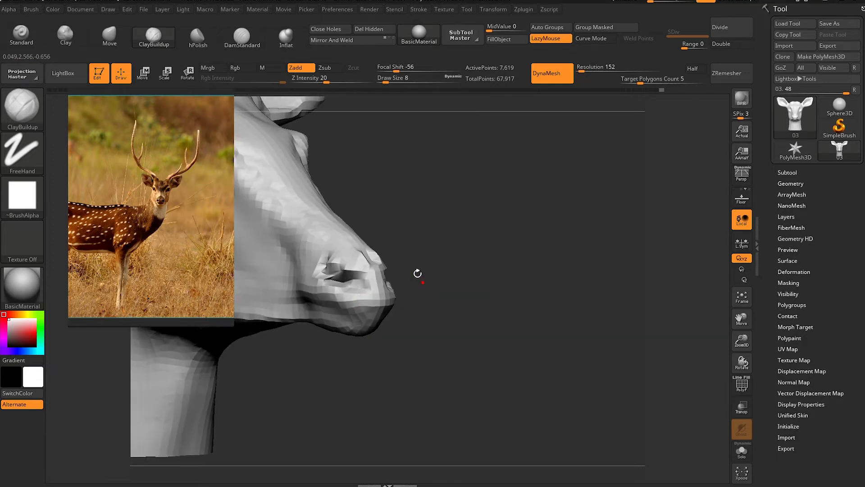
{"action": "mouse_move", "coordinate": [333, 295]}
{"action": "right_mouse_down"}
{"action": "mouse_move", "coordinate": [411, 314]}
{"action": "mouse_move", "coordinate": [397, 358]}
{"action": "right_mouse_up"}
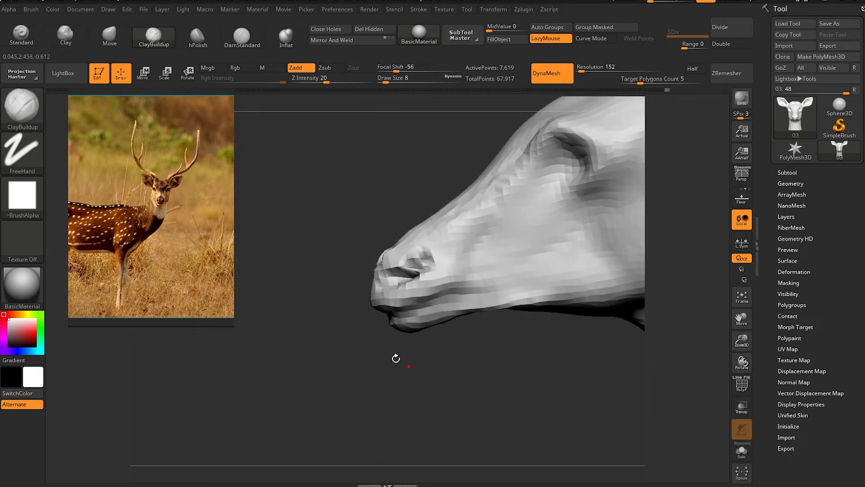
{"action": "mouse_move", "coordinate": [450, 329]}
{"action": "right_mouse_down"}
{"action": "mouse_move", "coordinate": [442, 192]}
{"action": "mouse_move", "coordinate": [450, 202]}
{"action": "mouse_move", "coordinate": [425, 199]}
{"action": "right_mouse_up"}
Switch to the Move brush and shape the lips and mouth line on the muzzle
{"action": "key", "text": "space"}
{"action": "mouse_move", "coordinate": [396, 273]}
{"action": "right_mouse_down"}
{"action": "mouse_move", "coordinate": [358, 284]}
{"action": "mouse_move", "coordinate": [411, 235]}
{"action": "mouse_move", "coordinate": [359, 261]}
{"action": "mouse_move", "coordinate": [508, 251]}
{"action": "mouse_move", "coordinate": [384, 266]}
{"action": "mouse_move", "coordinate": [383, 193]}
{"action": "right_mouse_up"}
{"action": "key", "text": "b"}
{"action": "key", "text": "m"}
{"action": "key", "text": "v"}
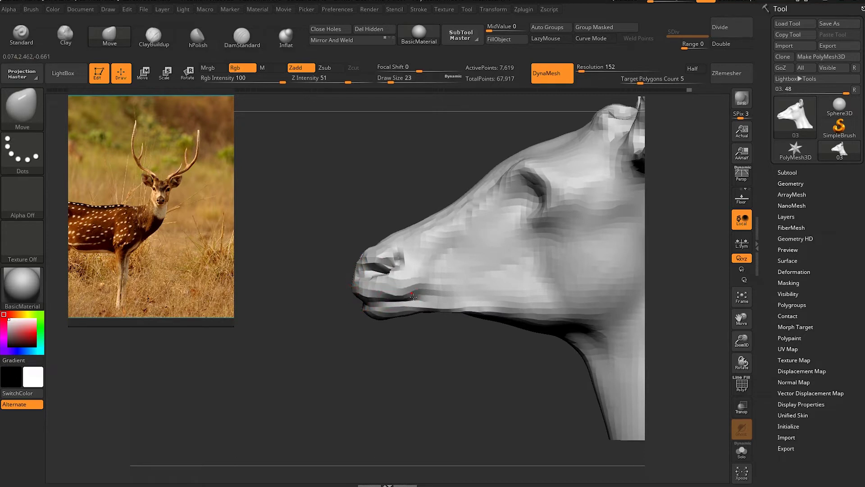
{"action": "mouse_move", "coordinate": [400, 322]}
{"action": "right_mouse_down", "text": "alt"}
{"action": "mouse_move", "coordinate": [402, 366]}
{"action": "mouse_move", "coordinate": [496, 253]}
{"action": "mouse_move", "coordinate": [493, 228]}
{"action": "mouse_move", "coordinate": [431, 284]}
{"action": "right_mouse_up", "text": "alt"}
Carve jaw creases with DamStandard from front and side profiles, using a larger brush
{"action": "key", "text": "space"}
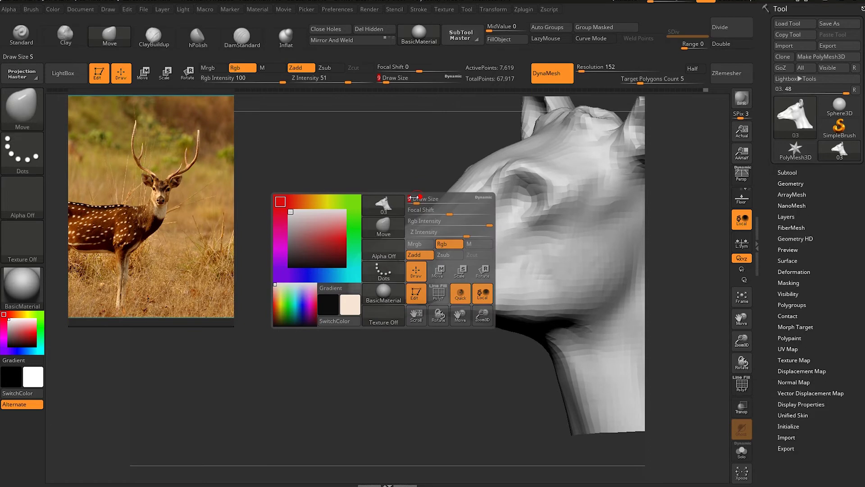
{"action": "left_click", "coordinate": [407, 272]}
{"action": "mouse_move", "coordinate": [306, 293]}
{"action": "right_mouse_down"}
{"action": "mouse_move", "coordinate": [357, 284]}
{"action": "mouse_move", "coordinate": [357, 296]}
{"action": "mouse_move", "coordinate": [385, 296]}
{"action": "right_mouse_up"}
{"action": "mouse_move", "coordinate": [240, 384]}
{"action": "right_mouse_down"}
{"action": "mouse_move", "coordinate": [344, 315]}
{"action": "mouse_move", "coordinate": [400, 367]}
{"action": "mouse_move", "coordinate": [393, 342]}
{"action": "mouse_move", "coordinate": [359, 330]}
{"action": "right_mouse_up"}
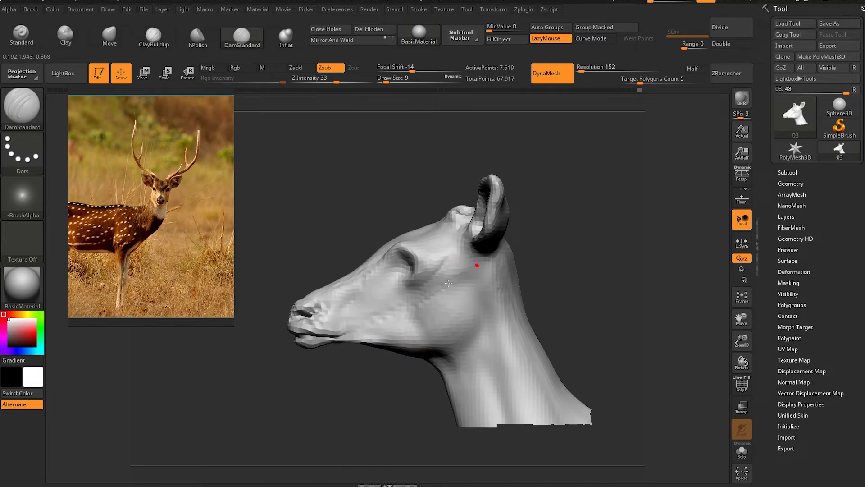
{"action": "right_click_drag", "start_coordinate": [338, 323], "coordinate": [432, 287]}
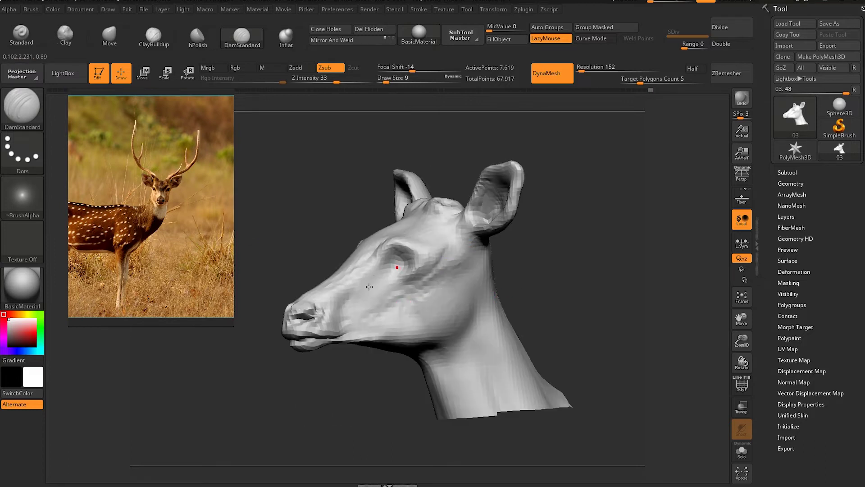
{"action": "mouse_move", "coordinate": [380, 244]}
{"action": "right_mouse_down"}
{"action": "mouse_move", "coordinate": [479, 315]}
{"action": "mouse_move", "coordinate": [556, 226]}
{"action": "right_mouse_up"}
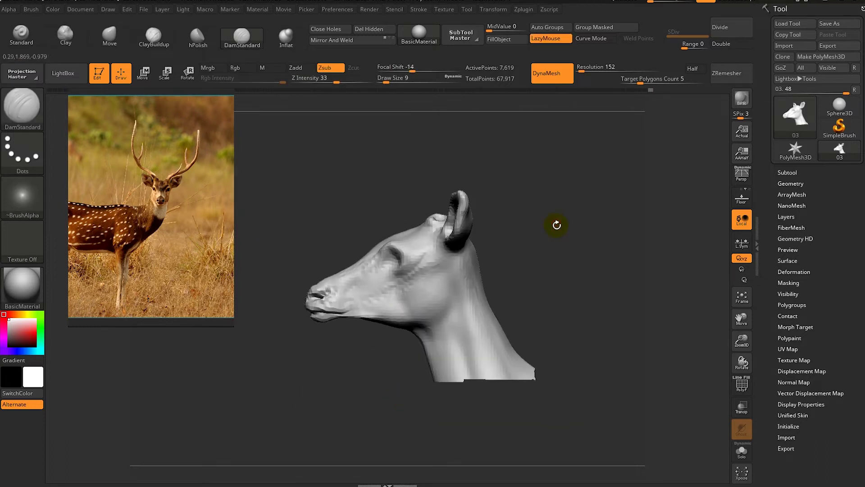
{"action": "key", "text": "s"}
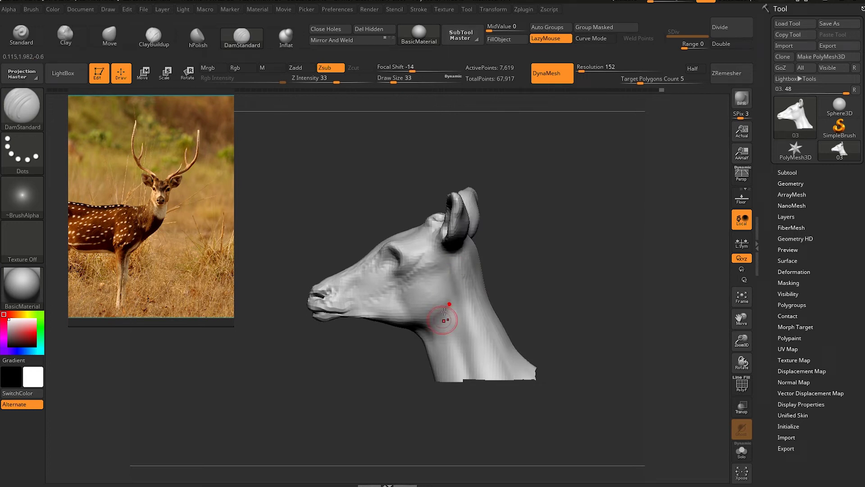
{"action": "mouse_move", "coordinate": [472, 400]}
{"action": "right_mouse_down"}
{"action": "mouse_move", "coordinate": [516, 271]}
{"action": "mouse_move", "coordinate": [421, 219]}
{"action": "right_mouse_up"}
Build up clay on the neck and ears, viewing the head from behind and the side
{"action": "key", "text": "b"}
{"action": "key", "text": "c"}
{"action": "key", "text": "b"}
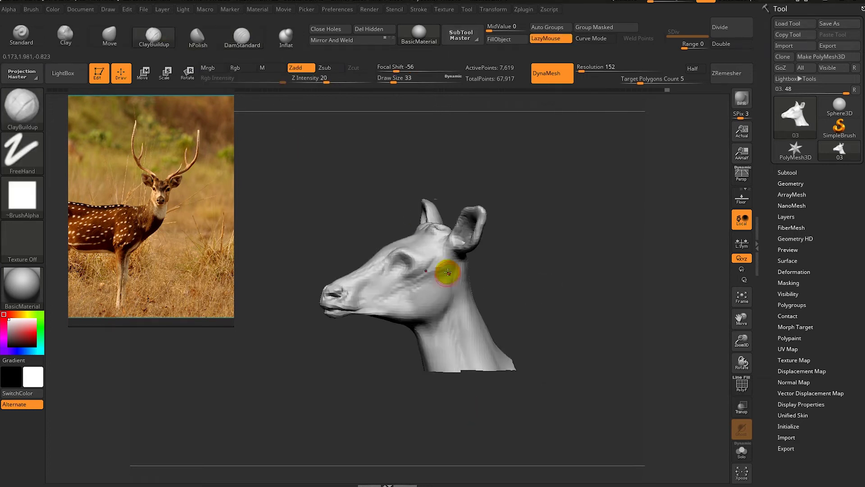
{"action": "right_click_drag", "start_coordinate": [443, 290], "coordinate": [439, 280]}
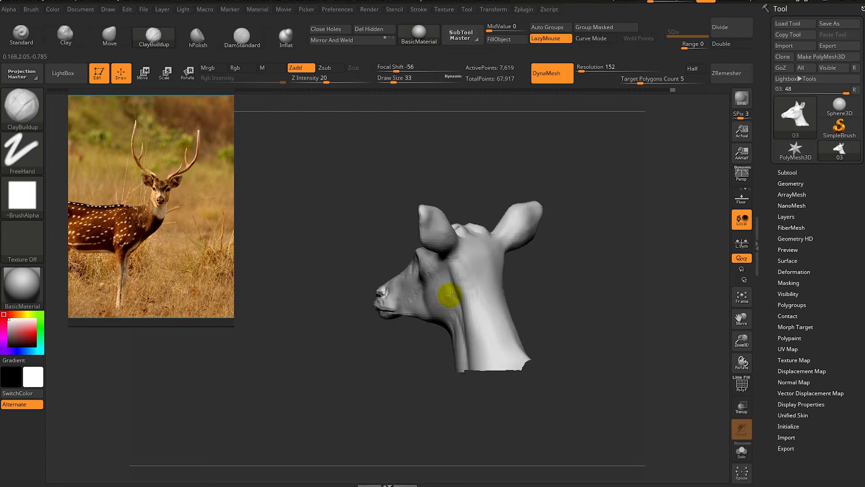
{"action": "right_click_drag", "start_coordinate": [478, 302], "coordinate": [453, 246]}
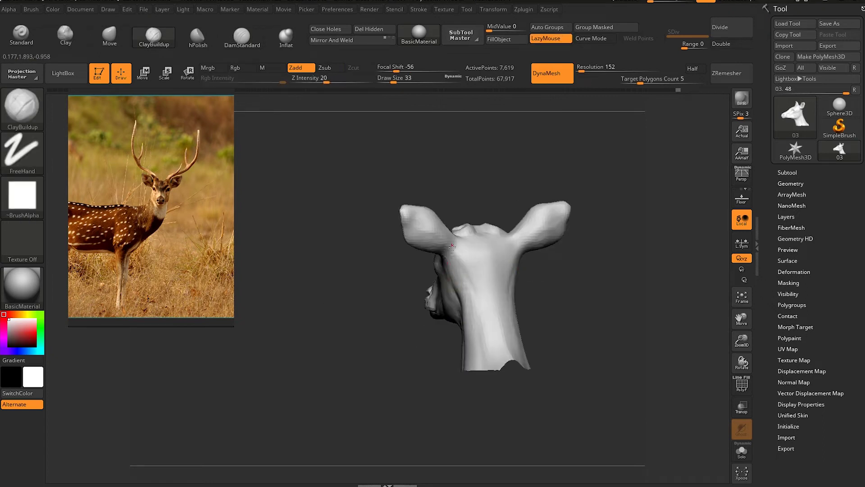
{"action": "mouse_move", "coordinate": [523, 294]}
{"action": "right_mouse_down"}
{"action": "mouse_move", "coordinate": [518, 276]}
{"action": "mouse_move", "coordinate": [441, 292]}
{"action": "mouse_move", "coordinate": [432, 268]}
{"action": "right_mouse_up"}
{"action": "right_click_drag", "start_coordinate": [409, 316], "coordinate": [417, 278]}
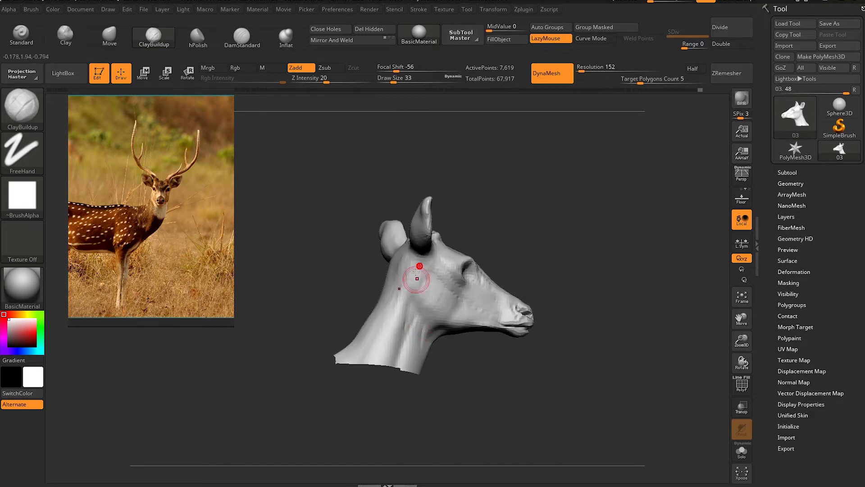
{"action": "mouse_move", "coordinate": [408, 326]}
{"action": "right_mouse_down"}
{"action": "mouse_move", "coordinate": [396, 309]}
{"action": "mouse_move", "coordinate": [409, 313]}
{"action": "right_mouse_up"}
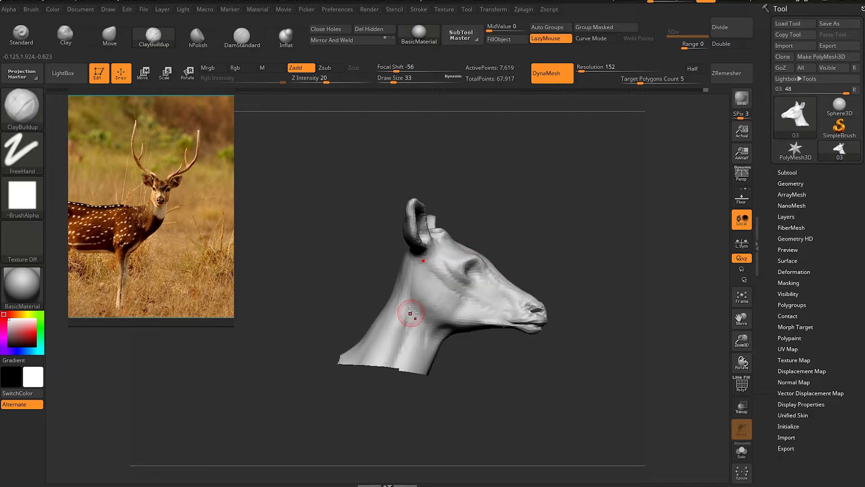
Carve sharp creases around eyes and brow, then flare the ears with the Move brush
{"action": "key", "text": "b"}
{"action": "key", "text": "d"}
{"action": "key", "text": "s"}
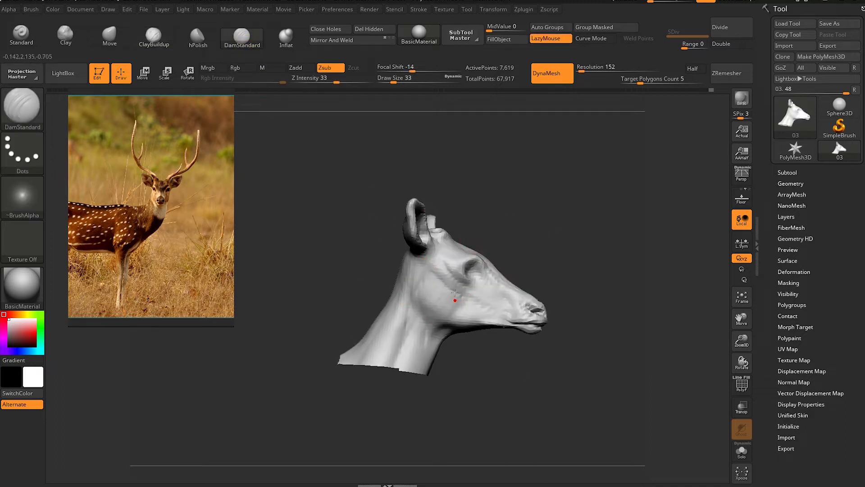
{"action": "mouse_move", "coordinate": [416, 274]}
{"action": "right_mouse_down"}
{"action": "mouse_move", "coordinate": [429, 296]}
{"action": "mouse_move", "coordinate": [547, 268]}
{"action": "mouse_move", "coordinate": [420, 320]}
{"action": "right_mouse_up"}
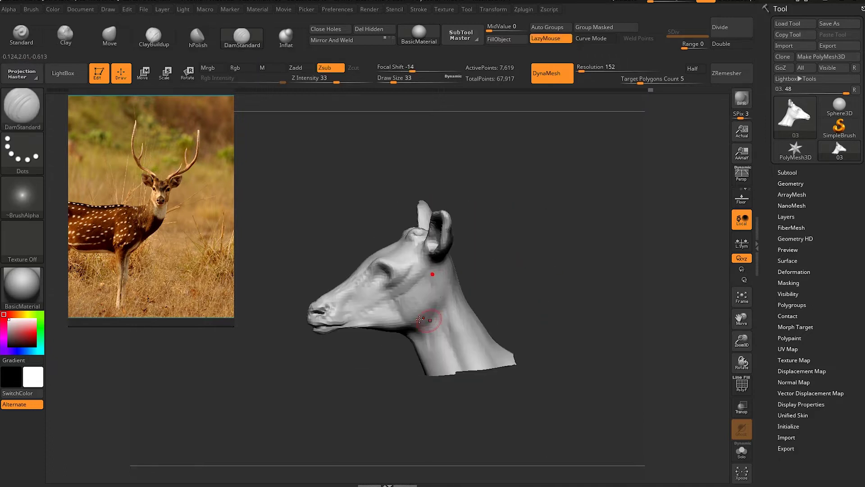
{"action": "mouse_move", "coordinate": [412, 368]}
{"action": "right_mouse_down"}
{"action": "mouse_move", "coordinate": [433, 228]}
{"action": "mouse_move", "coordinate": [459, 236]}
{"action": "mouse_move", "coordinate": [456, 263]}
{"action": "mouse_move", "coordinate": [391, 300]}
{"action": "right_mouse_up"}
{"action": "mouse_move", "coordinate": [363, 269]}
{"action": "right_mouse_down", "text": "alt"}
{"action": "mouse_move", "coordinate": [483, 231]}
{"action": "mouse_move", "coordinate": [583, 253]}
{"action": "mouse_move", "coordinate": [614, 231]}
{"action": "right_mouse_up", "text": "alt"}
{"action": "left_click", "coordinate": [117, 41]}
{"action": "mouse_move", "coordinate": [392, 181]}
{"action": "right_mouse_down"}
{"action": "mouse_move", "coordinate": [399, 170]}
{"action": "mouse_move", "coordinate": [378, 173]}
{"action": "mouse_move", "coordinate": [395, 300]}
{"action": "mouse_move", "coordinate": [410, 169]}
{"action": "mouse_move", "coordinate": [398, 181]}
{"action": "mouse_move", "coordinate": [393, 170]}
{"action": "right_mouse_up"}
Add more clay and DamStandard creases from front and three-quarter views
{"action": "key", "text": "space"}
{"action": "left_click", "coordinate": [153, 34]}
{"action": "right_click_drag", "start_coordinate": [302, 128], "coordinate": [357, 228], "text": "shift"}
{"action": "key", "text": "b"}
{"action": "key", "text": "d"}
{"action": "key", "text": "s"}
{"action": "mouse_move", "coordinate": [383, 199]}
{"action": "right_mouse_down"}
{"action": "mouse_move", "coordinate": [353, 229]}
{"action": "mouse_move", "coordinate": [340, 193]}
{"action": "mouse_move", "coordinate": [384, 166]}
{"action": "mouse_move", "coordinate": [324, 270]}
{"action": "mouse_move", "coordinate": [304, 289]}
{"action": "mouse_move", "coordinate": [499, 249]}
{"action": "right_mouse_up"}
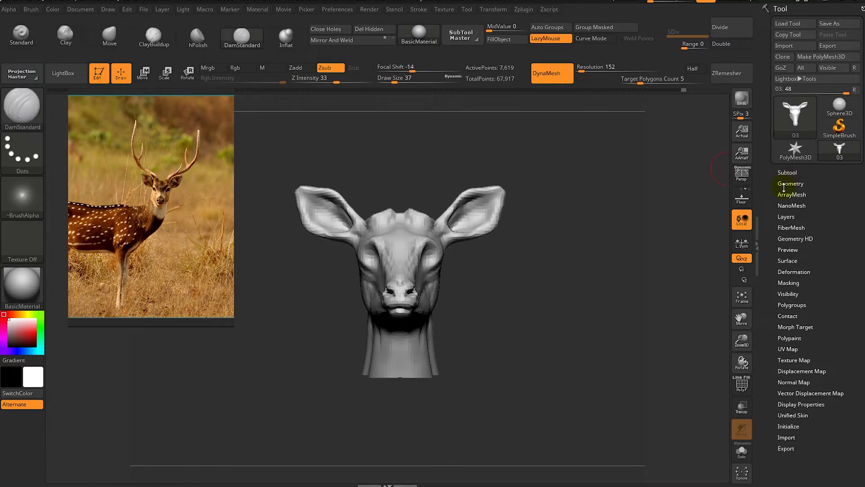
Insert a Sphere3D subtool, then move it and shrink it to a small ball
{"action": "left_click", "coordinate": [788, 172]}
{"action": "left_click", "coordinate": [831, 382]}
{"action": "left_click", "coordinate": [521, 292]}
{"action": "key", "text": "w"}
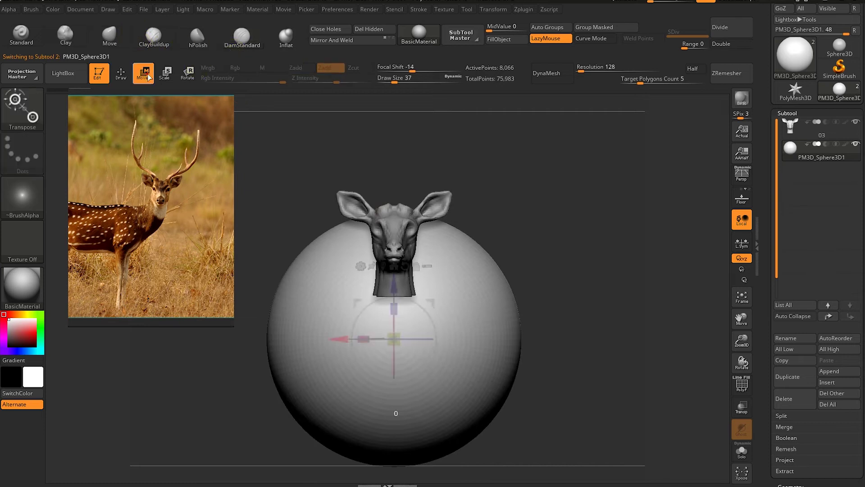
{"action": "left_click_drag", "start_coordinate": [396, 338], "coordinate": [473, 239]}
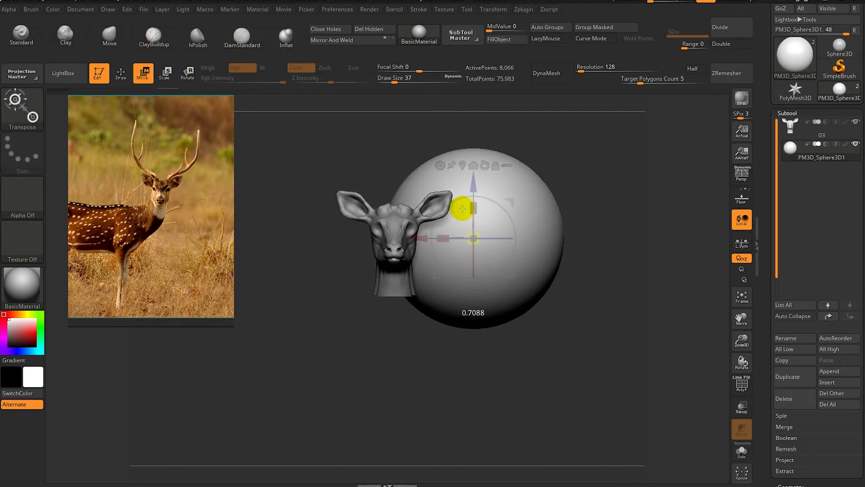
{"action": "left_click_drag", "start_coordinate": [472, 186], "coordinate": [464, 212]}
Position the small sphere into the deer's eye socket as an eyeball
{"action": "left_click_drag", "start_coordinate": [430, 236], "coordinate": [519, 239]}
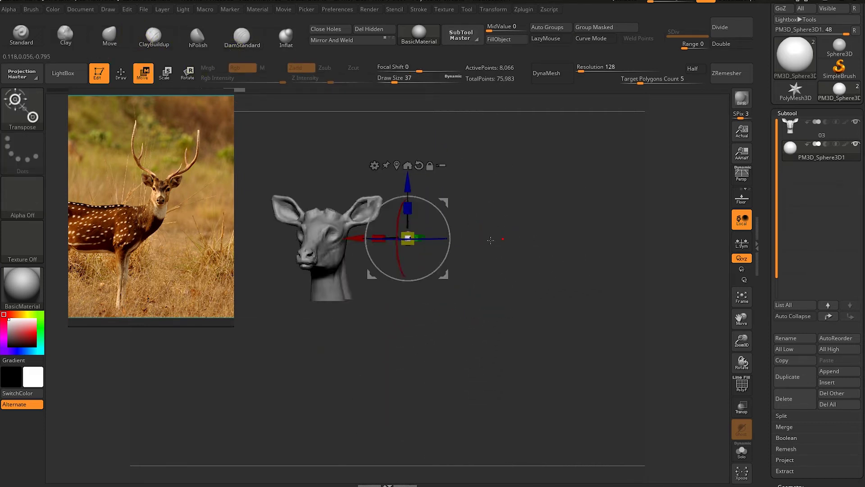
{"action": "left_click_drag", "start_coordinate": [603, 251], "coordinate": [319, 247]}
{"action": "left_click_drag", "start_coordinate": [319, 208], "coordinate": [319, 196]}
{"action": "scroll", "coordinate": [319, 243], "scroll_direction": "up", "scroll_amount": 3}
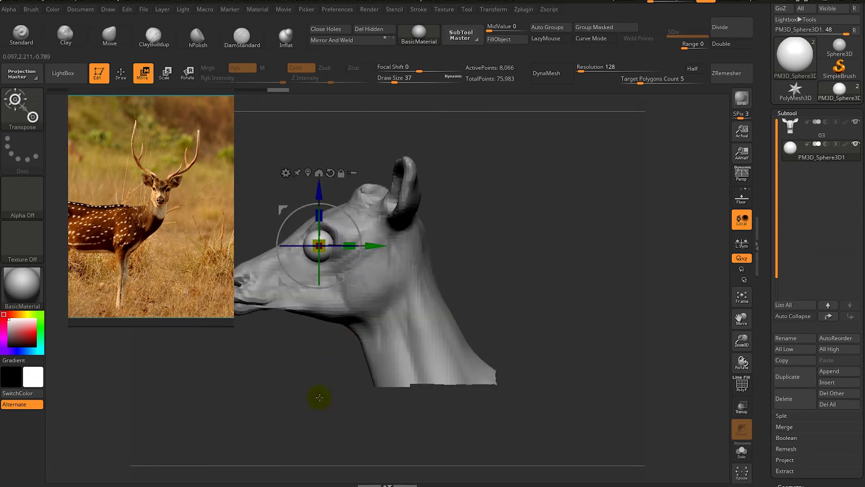
{"action": "scroll", "coordinate": [376, 243], "scroll_direction": "up", "scroll_amount": 2}
{"action": "scroll", "coordinate": [381, 250], "scroll_direction": "up", "scroll_amount": 2}
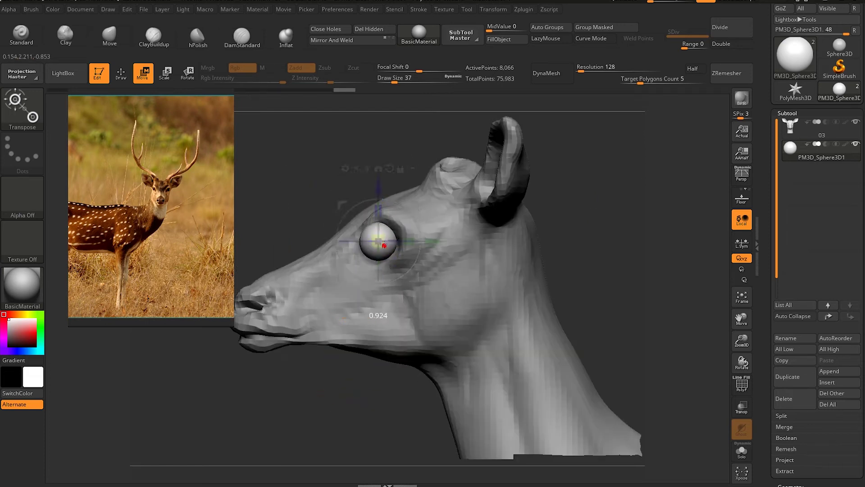
{"action": "left_click_drag", "start_coordinate": [385, 250], "coordinate": [463, 284]}
{"action": "left_click_drag", "start_coordinate": [434, 243], "coordinate": [436, 245]}
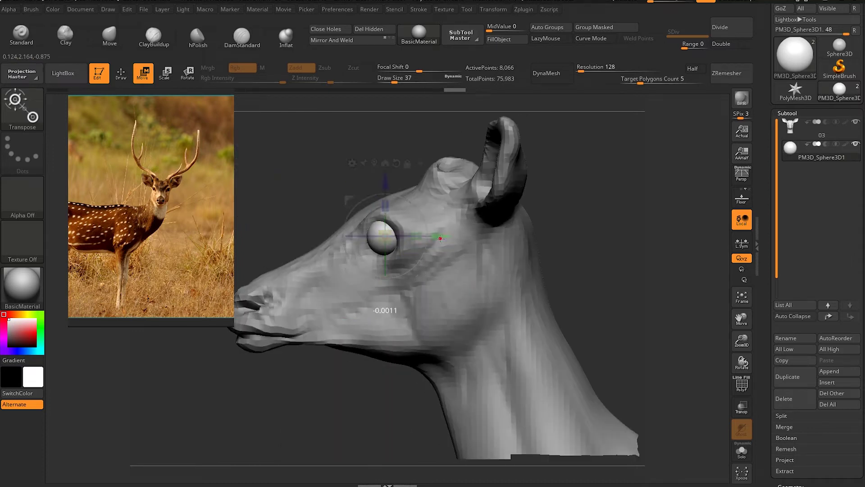
{"action": "scroll", "coordinate": [340, 363], "scroll_direction": "down", "scroll_amount": 2}
{"action": "left_click_drag", "start_coordinate": [340, 363], "coordinate": [464, 295]}
{"action": "scroll", "coordinate": [475, 301], "scroll_direction": "up", "scroll_amount": 2}
Return to the Move brush at draw size 54 and check the eye from the front
{"action": "key", "text": "q"}
{"action": "key", "text": "space"}
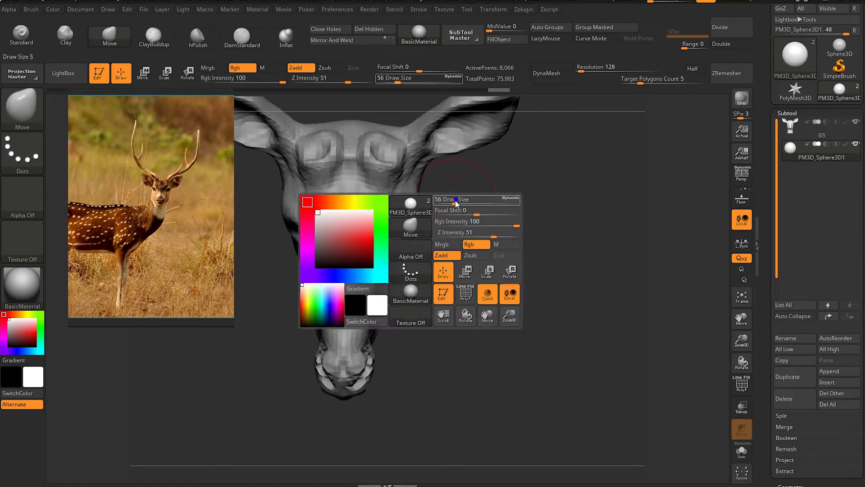
{"action": "left_click_drag", "start_coordinate": [450, 265], "coordinate": [410, 315]}
{"action": "mouse_move", "coordinate": [433, 182]}
{"action": "left_mouse_down"}
{"action": "mouse_move", "coordinate": [448, 303]}
{"action": "mouse_move", "coordinate": [405, 318]}
{"action": "left_mouse_up"}
{"action": "scroll", "coordinate": [354, 135], "scroll_direction": "up", "scroll_amount": 2}
Select the head subtool and orbit around the face to study the eye area
{"action": "left_click", "coordinate": [444, 170], "text": "alt"}
{"action": "mouse_move", "coordinate": [444, 170]}
{"action": "left_mouse_down"}
{"action": "mouse_move", "coordinate": [402, 228]}
{"action": "mouse_move", "coordinate": [341, 274]}
{"action": "left_mouse_up"}
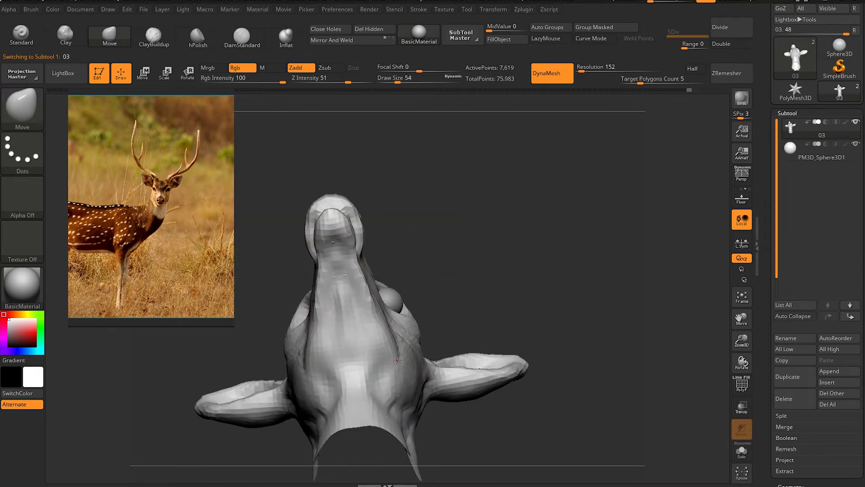
{"action": "left_click_drag", "start_coordinate": [308, 344], "coordinate": [408, 323]}
{"action": "left_click_drag", "start_coordinate": [442, 182], "coordinate": [378, 295]}
{"action": "left_click_drag", "start_coordinate": [449, 276], "coordinate": [360, 290]}
{"action": "mouse_move", "coordinate": [517, 244]}
{"action": "left_mouse_down"}
{"action": "mouse_move", "coordinate": [441, 204]}
{"action": "mouse_move", "coordinate": [432, 234]}
{"action": "mouse_move", "coordinate": [512, 222]}
{"action": "mouse_move", "coordinate": [444, 245]}
{"action": "mouse_move", "coordinate": [522, 222]}
{"action": "mouse_move", "coordinate": [361, 226]}
{"action": "mouse_move", "coordinate": [475, 259]}
{"action": "left_mouse_up"}
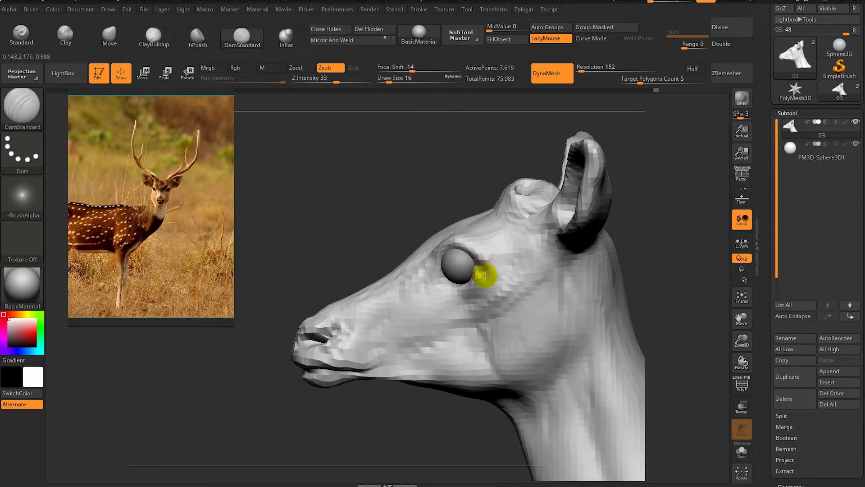
{"action": "left_click_drag", "start_coordinate": [424, 185], "coordinate": [415, 270]}
Toggle between the eyeball and head subtools, ending on the head, and inspect the eye
{"action": "left_click", "coordinate": [450, 258], "text": "alt"}
{"action": "left_click", "coordinate": [428, 285], "text": "alt"}
{"action": "left_click", "coordinate": [457, 266], "text": "alt"}
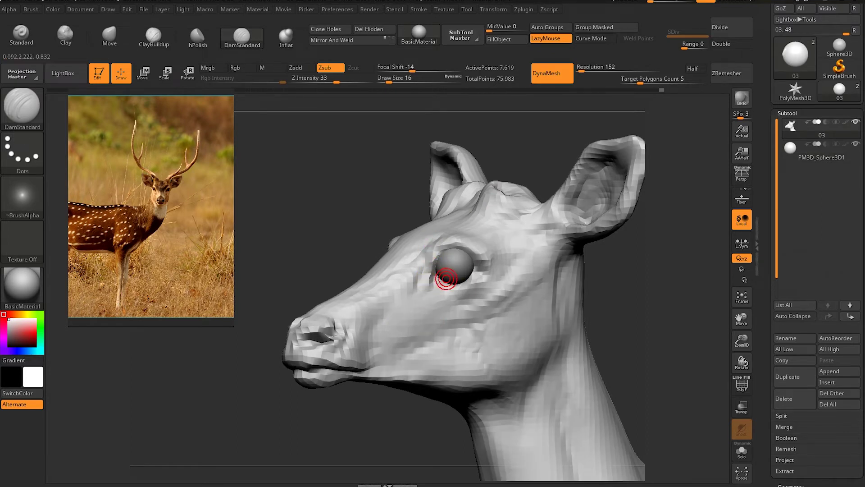
{"action": "left_click", "coordinate": [424, 260], "text": "alt"}
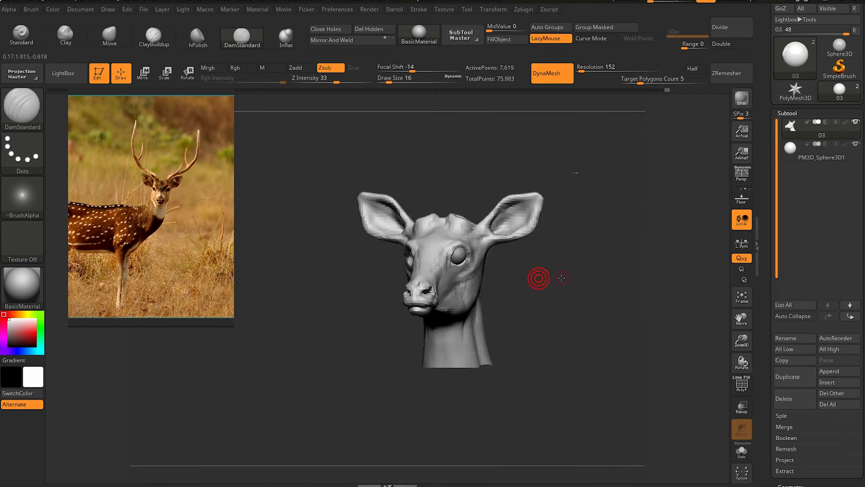
{"action": "mouse_move", "coordinate": [411, 203]}
{"action": "left_mouse_down"}
{"action": "mouse_move", "coordinate": [488, 182]}
{"action": "mouse_move", "coordinate": [464, 228]}
{"action": "left_mouse_up"}
{"action": "mouse_move", "coordinate": [618, 309]}
{"action": "left_mouse_down"}
{"action": "mouse_move", "coordinate": [667, 344]}
{"action": "mouse_move", "coordinate": [358, 148]}
{"action": "left_mouse_up"}
Shape the eyelids around the eyeball with Standard and a smaller Move brush
{"action": "left_click", "coordinate": [21, 35]}
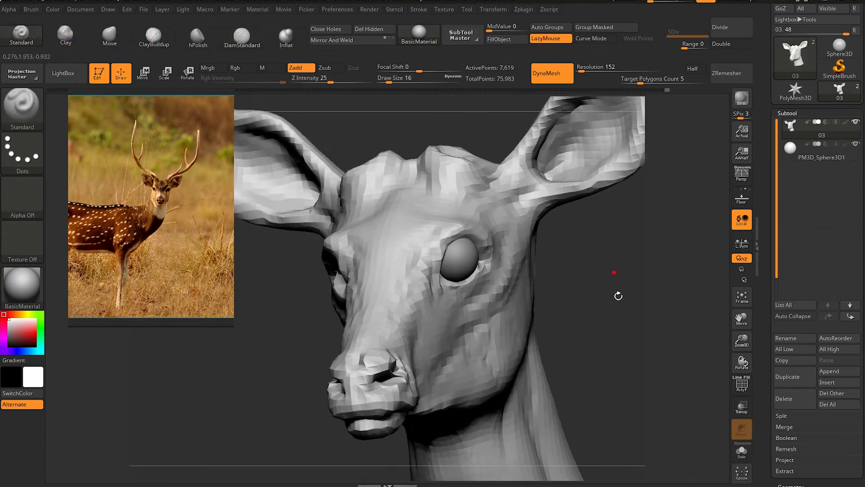
{"action": "left_click_drag", "start_coordinate": [618, 293], "coordinate": [553, 240]}
{"action": "key", "text": "b"}
{"action": "key", "text": "m"}
{"action": "key", "text": "v"}
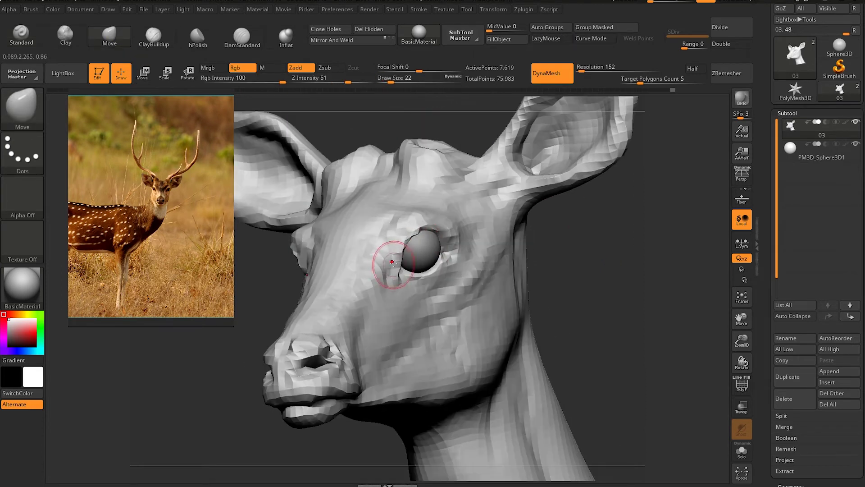
{"action": "mouse_move", "coordinate": [393, 262]}
{"action": "left_mouse_down"}
{"action": "mouse_move", "coordinate": [356, 190]}
{"action": "mouse_move", "coordinate": [405, 241]}
{"action": "mouse_move", "coordinate": [416, 269]}
{"action": "mouse_move", "coordinate": [429, 261]}
{"action": "left_mouse_up"}
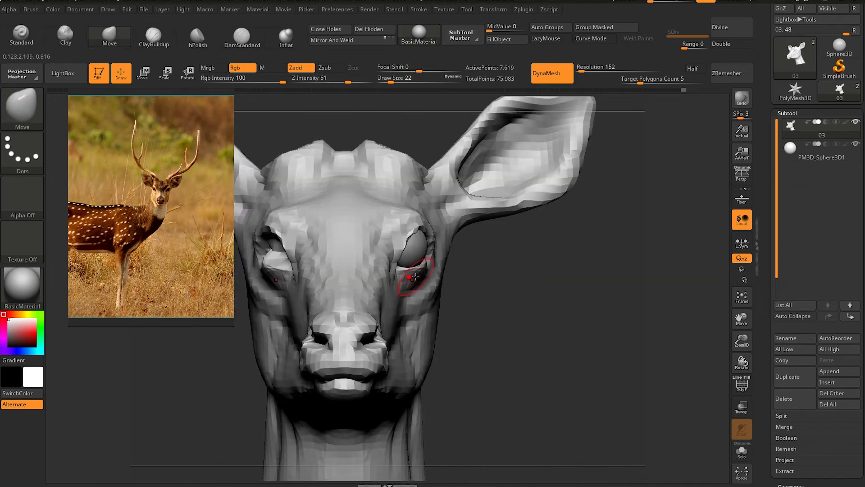
{"action": "mouse_move", "coordinate": [408, 169]}
{"action": "left_mouse_down"}
{"action": "mouse_move", "coordinate": [517, 280]}
{"action": "mouse_move", "coordinate": [405, 429]}
{"action": "mouse_move", "coordinate": [383, 365]}
{"action": "mouse_move", "coordinate": [438, 256]}
{"action": "mouse_move", "coordinate": [435, 247]}
{"action": "mouse_move", "coordinate": [411, 251]}
{"action": "mouse_move", "coordinate": [480, 267]}
{"action": "mouse_move", "coordinate": [409, 238]}
{"action": "mouse_move", "coordinate": [426, 241]}
{"action": "mouse_move", "coordinate": [429, 273]}
{"action": "left_mouse_up"}
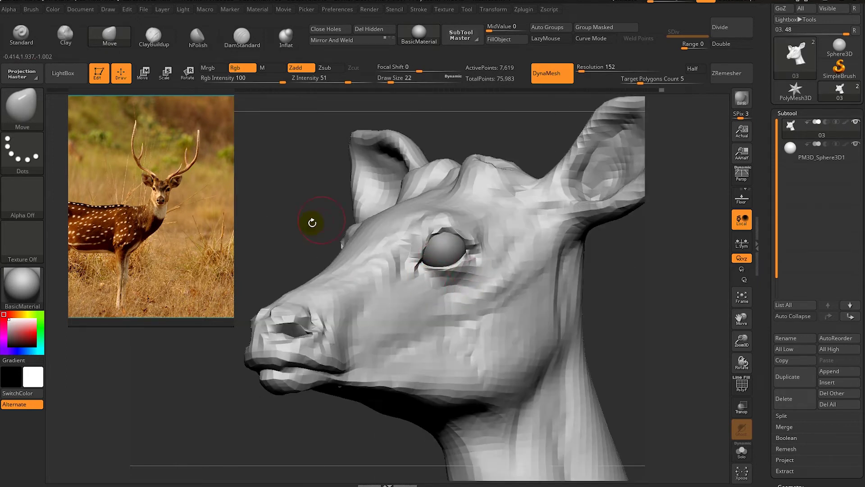
{"action": "left_click_drag", "start_coordinate": [312, 223], "coordinate": [412, 236]}
Carve eyelid creases with DamStandard, checking the eye from the side
{"action": "left_click", "coordinate": [242, 36]}
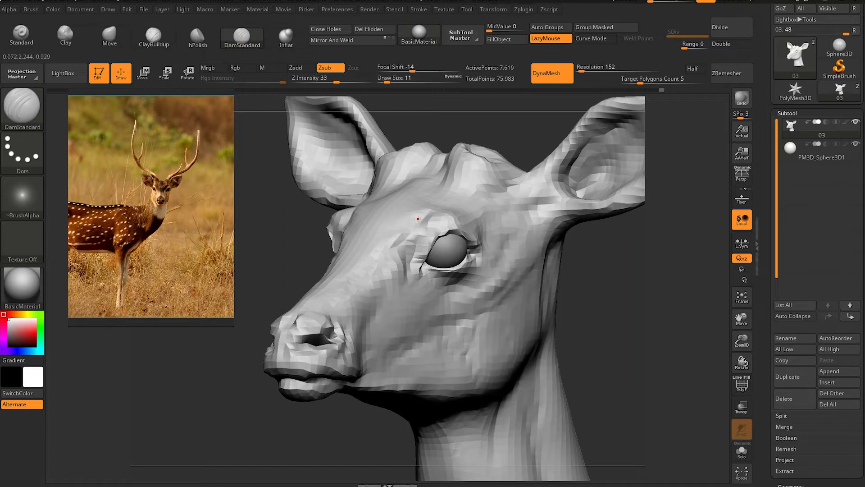
{"action": "left_click_drag", "start_coordinate": [399, 295], "coordinate": [481, 250]}
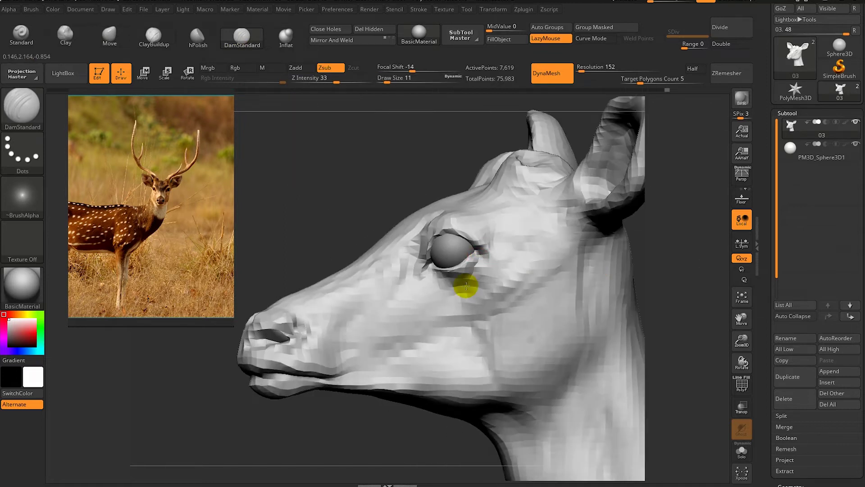
{"action": "mouse_move", "coordinate": [406, 204]}
{"action": "left_mouse_down"}
{"action": "mouse_move", "coordinate": [418, 216]}
{"action": "mouse_move", "coordinate": [512, 241]}
{"action": "mouse_move", "coordinate": [456, 248]}
{"action": "mouse_move", "coordinate": [440, 261]}
{"action": "left_mouse_up"}
{"action": "left_click", "coordinate": [446, 253], "text": "alt"}
Scale the eyeball, then reselect the head and shrink the brush to size 22
{"action": "key", "text": "e"}
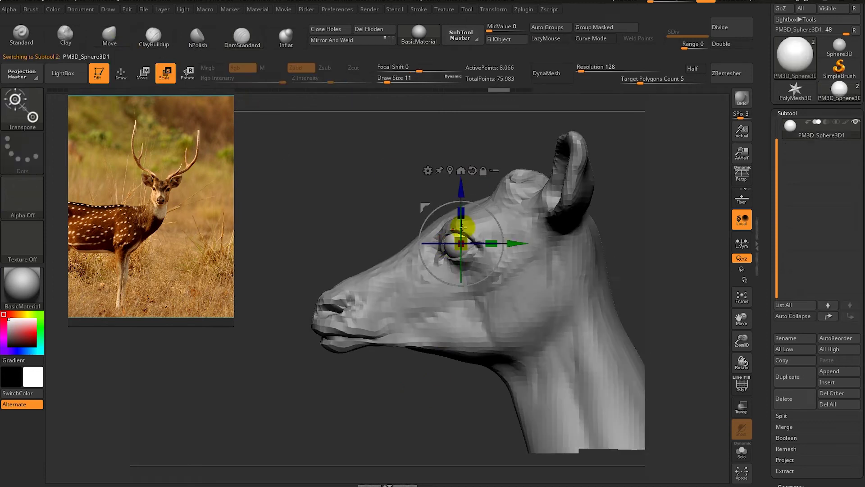
{"action": "key", "text": "q"}
{"action": "left_click", "coordinate": [418, 290], "text": "alt"}
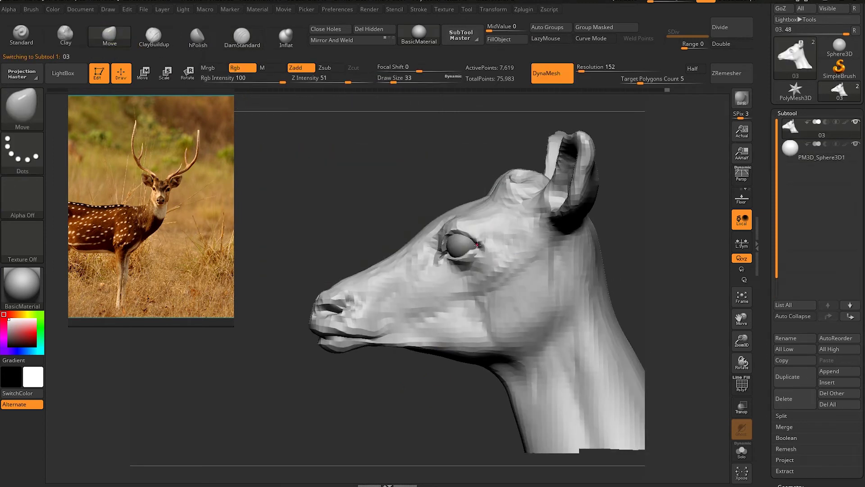
{"action": "right_click_drag", "start_coordinate": [461, 259], "coordinate": [572, 248]}
{"action": "right_click", "coordinate": [572, 249]}
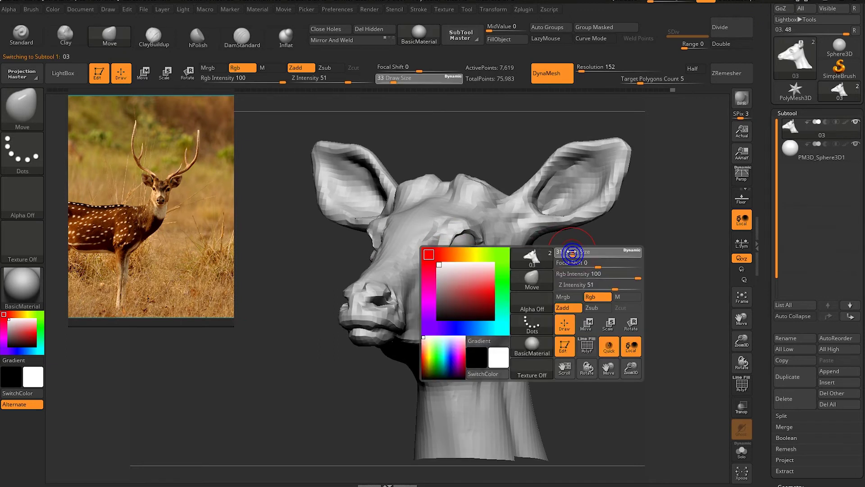
{"action": "left_click_drag", "start_coordinate": [581, 251], "coordinate": [563, 251]}
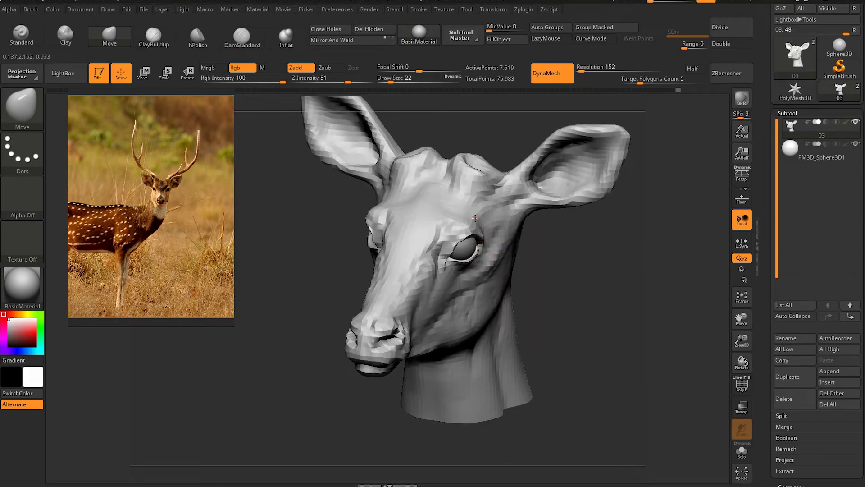
Sculpt the brow and ears with the Move brush enlarged to size 35
{"action": "right_click_drag", "start_coordinate": [475, 218], "coordinate": [531, 217]}
{"action": "right_click_drag", "start_coordinate": [476, 207], "coordinate": [377, 210], "text": "shift"}
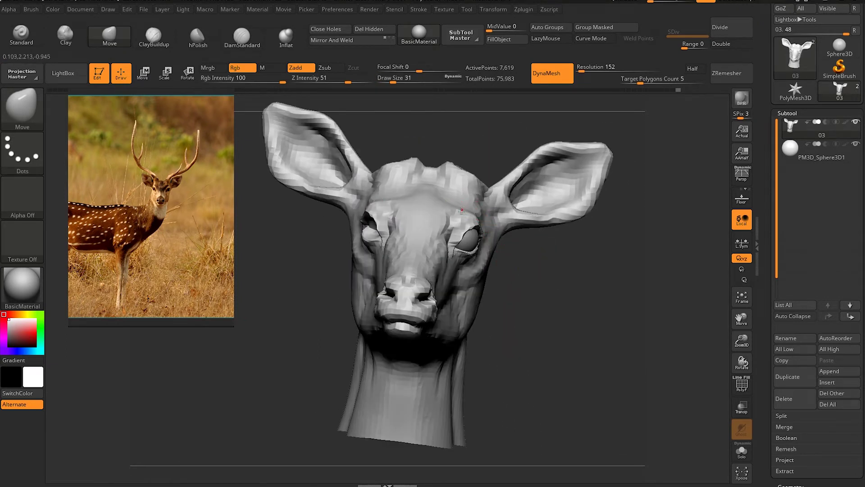
{"action": "mouse_move", "coordinate": [464, 230]}
{"action": "right_mouse_down"}
{"action": "mouse_move", "coordinate": [471, 234]}
{"action": "mouse_move", "coordinate": [392, 189]}
{"action": "mouse_move", "coordinate": [574, 279]}
{"action": "right_mouse_up"}
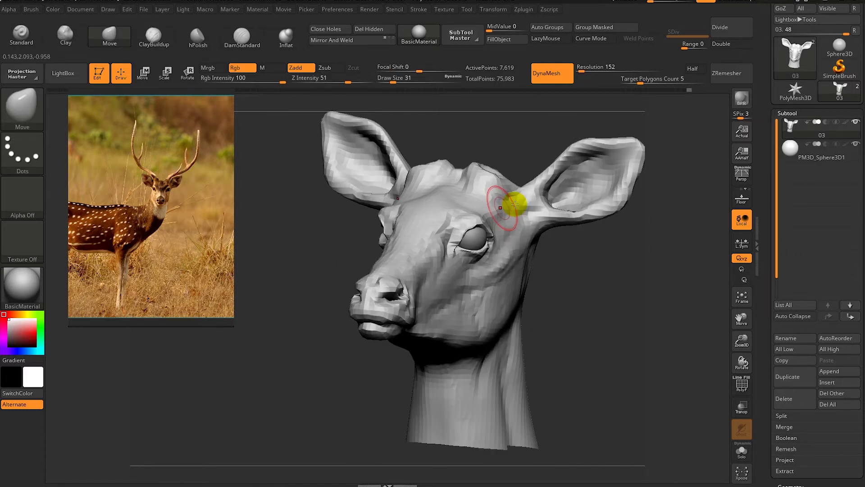
{"action": "key", "text": "space"}
{"action": "left_click_drag", "start_coordinate": [579, 262], "coordinate": [582, 262]}
{"action": "right_click_drag", "start_coordinate": [559, 266], "coordinate": [547, 263]}
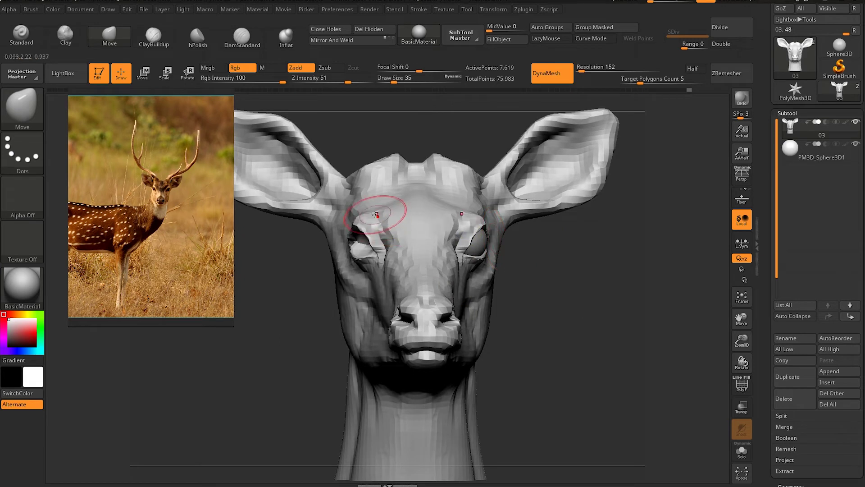
Unhide the full deer body and frame it in the viewport
{"action": "left_click", "coordinate": [627, 289], "text": "ctrl+shift"}
{"action": "key", "text": "f"}
{"action": "mouse_move", "coordinate": [628, 315]}
{"action": "right_mouse_down"}
{"action": "mouse_move", "coordinate": [526, 197]}
{"action": "mouse_move", "coordinate": [482, 231]}
{"action": "right_mouse_up"}
Mirror the eyeball to the other socket with SubTool Master, then enable Persp
{"action": "left_click", "coordinate": [523, 9]}
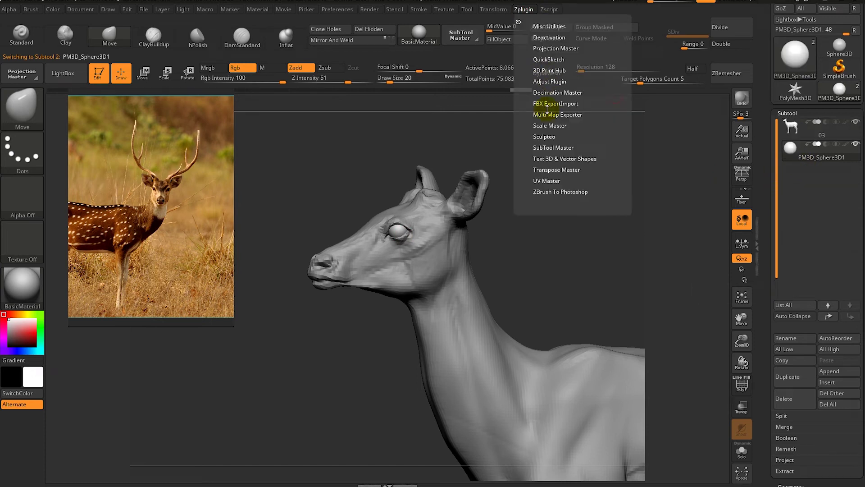
{"action": "left_click", "coordinate": [117, 303]}
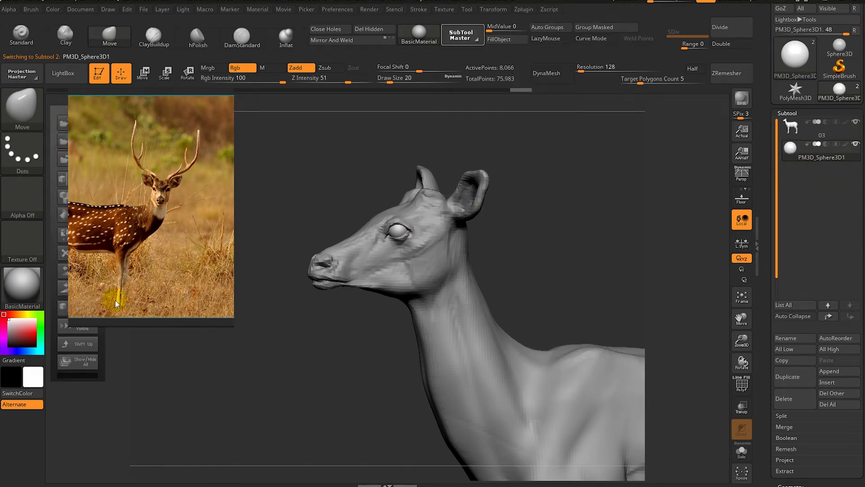
{"action": "left_click", "coordinate": [100, 144]}
{"action": "left_click", "coordinate": [81, 180]}
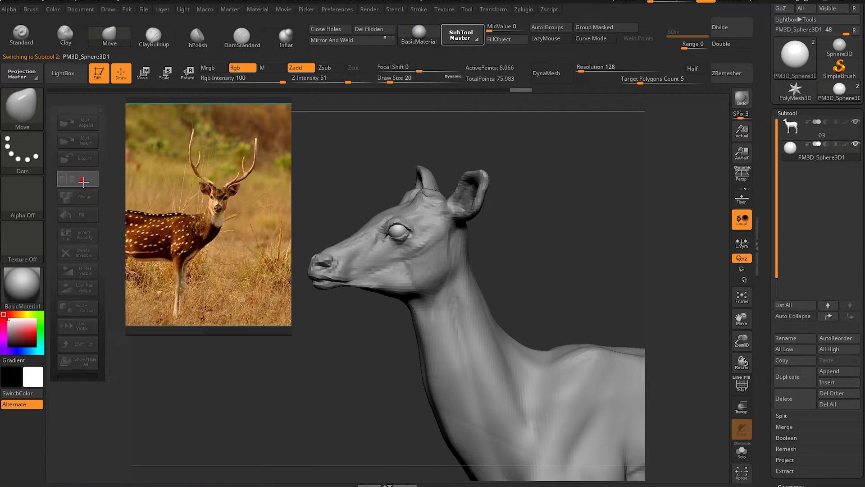
{"action": "left_click", "coordinate": [360, 132]}
{"action": "left_click", "coordinate": [381, 226]}
{"action": "mouse_move", "coordinate": [541, 189]}
{"action": "left_mouse_down"}
{"action": "mouse_move", "coordinate": [564, 176]}
{"action": "mouse_move", "coordinate": [544, 200]}
{"action": "left_mouse_up"}
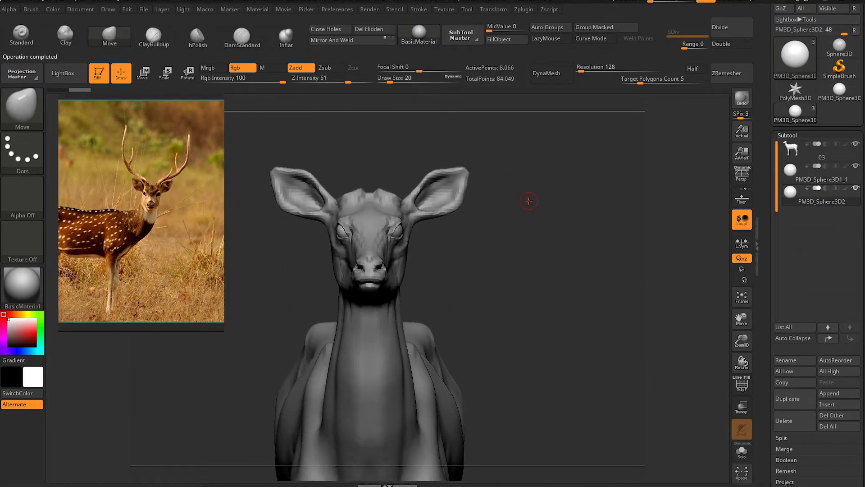
{"action": "key", "text": "space"}
{"action": "left_click", "coordinate": [741, 174]}
Select the deer body and reshape the head with the Move brush at size 74
{"action": "mouse_move", "coordinate": [592, 253]}
{"action": "left_mouse_down"}
{"action": "mouse_move", "coordinate": [582, 234]}
{"action": "mouse_move", "coordinate": [593, 187]}
{"action": "left_mouse_up"}
{"action": "key", "text": "space"}
{"action": "left_click_drag", "start_coordinate": [342, 177], "coordinate": [352, 176]}
{"action": "mouse_move", "coordinate": [565, 188]}
{"action": "left_mouse_down"}
{"action": "mouse_move", "coordinate": [473, 329]}
{"action": "mouse_move", "coordinate": [479, 280]}
{"action": "left_mouse_up"}
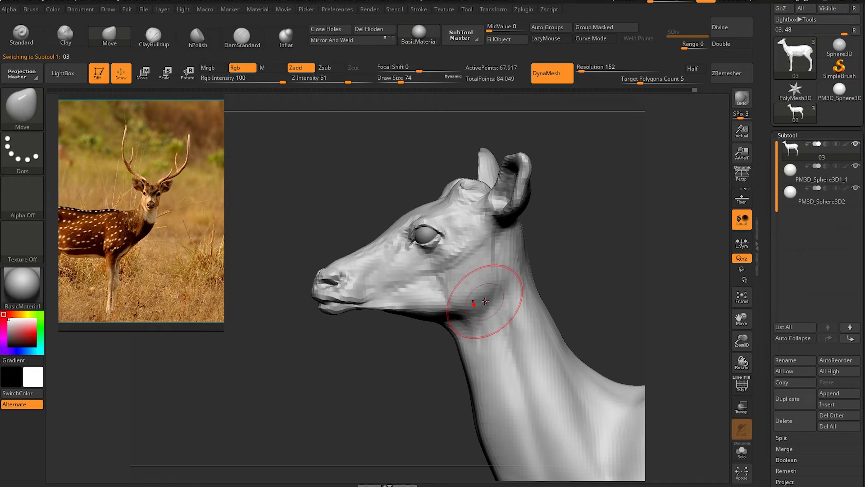
{"action": "left_click_drag", "start_coordinate": [563, 239], "coordinate": [583, 216]}
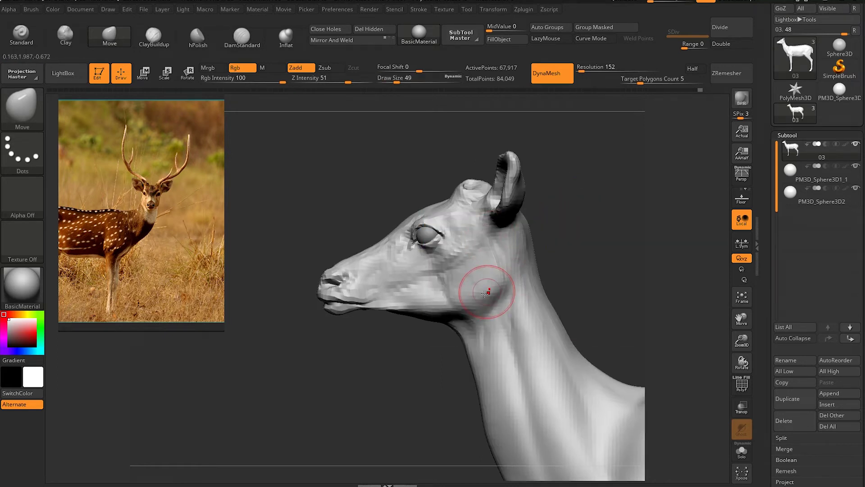
{"action": "mouse_move", "coordinate": [578, 258]}
{"action": "left_mouse_down"}
{"action": "mouse_move", "coordinate": [421, 232]}
{"action": "mouse_move", "coordinate": [472, 223]}
{"action": "mouse_move", "coordinate": [467, 201]}
{"action": "mouse_move", "coordinate": [493, 195]}
{"action": "mouse_move", "coordinate": [517, 248]}
{"action": "mouse_move", "coordinate": [551, 264]}
{"action": "mouse_move", "coordinate": [512, 161]}
{"action": "mouse_move", "coordinate": [492, 252]}
{"action": "left_mouse_up"}
{"action": "mouse_move", "coordinate": [563, 282]}
{"action": "left_mouse_down"}
{"action": "mouse_move", "coordinate": [499, 228]}
{"action": "mouse_move", "coordinate": [526, 276]}
{"action": "mouse_move", "coordinate": [498, 251]}
{"action": "left_mouse_up"}
{"action": "mouse_move", "coordinate": [388, 241]}
{"action": "left_mouse_down", "text": "alt"}
{"action": "mouse_move", "coordinate": [575, 255]}
{"action": "mouse_move", "coordinate": [464, 270]}
{"action": "mouse_move", "coordinate": [369, 249]}
{"action": "left_mouse_up", "text": "alt"}
Keep shaping the head around the eyes, comparing front and three-quarter views
{"action": "key", "text": "space"}
{"action": "mouse_move", "coordinate": [369, 249]}
{"action": "right_mouse_down"}
{"action": "mouse_move", "coordinate": [355, 266]}
{"action": "mouse_move", "coordinate": [390, 263]}
{"action": "mouse_move", "coordinate": [380, 188]}
{"action": "mouse_move", "coordinate": [356, 182]}
{"action": "mouse_move", "coordinate": [384, 176]}
{"action": "mouse_move", "coordinate": [525, 233]}
{"action": "mouse_move", "coordinate": [477, 211]}
{"action": "right_mouse_up"}
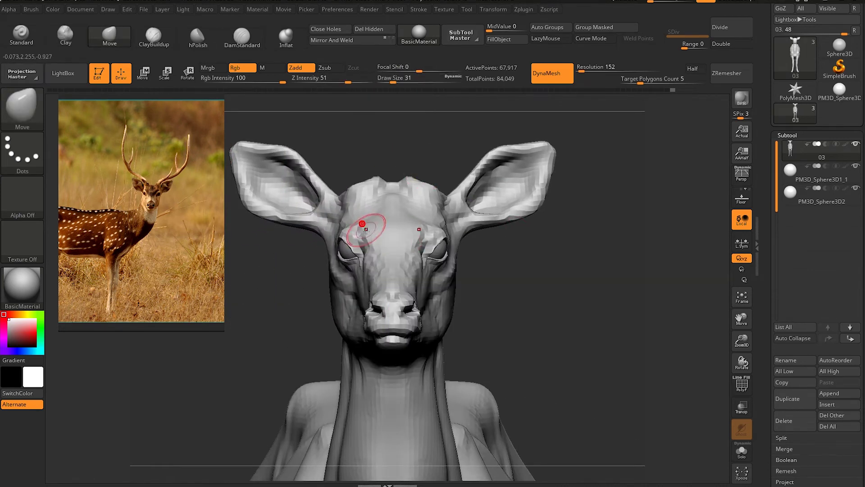
{"action": "right_click_drag", "start_coordinate": [371, 220], "coordinate": [440, 145]}
{"action": "mouse_move", "coordinate": [415, 194]}
{"action": "right_mouse_down"}
{"action": "mouse_move", "coordinate": [366, 274]}
{"action": "mouse_move", "coordinate": [463, 205]}
{"action": "mouse_move", "coordinate": [520, 199]}
{"action": "mouse_move", "coordinate": [458, 195]}
{"action": "right_mouse_up"}
{"action": "mouse_move", "coordinate": [519, 158]}
{"action": "right_mouse_down"}
{"action": "mouse_move", "coordinate": [489, 232]}
{"action": "mouse_move", "coordinate": [458, 272]}
{"action": "mouse_move", "coordinate": [522, 231]}
{"action": "mouse_move", "coordinate": [521, 242]}
{"action": "right_mouse_up"}
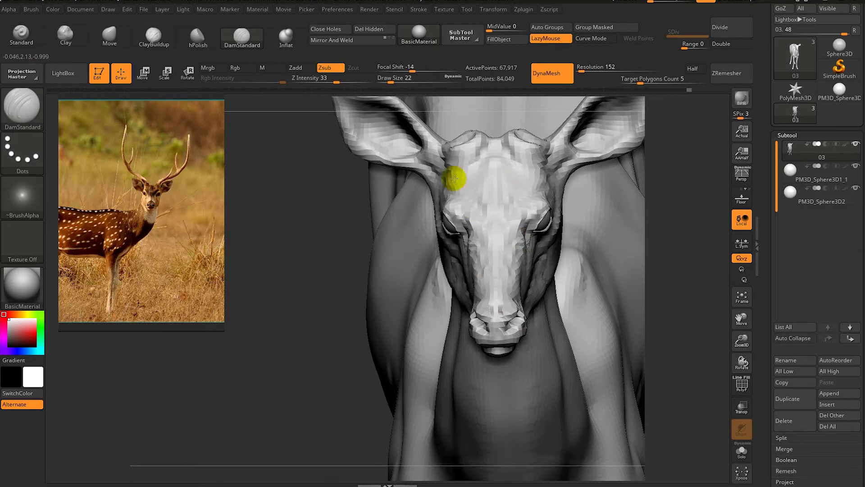
{"action": "right_click_drag", "start_coordinate": [454, 179], "coordinate": [455, 225]}
Push and pull the head and ears with the Move brush, checking the whole body
{"action": "key", "text": "b"}
{"action": "key", "text": "m"}
{"action": "key", "text": "v"}
{"action": "right_click_drag", "start_coordinate": [537, 208], "coordinate": [530, 198]}
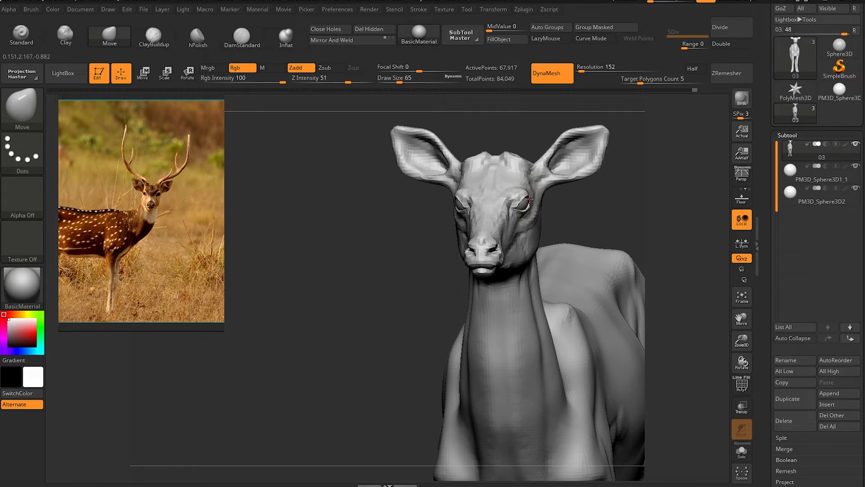
{"action": "right_click_drag", "start_coordinate": [399, 268], "coordinate": [525, 193]}
{"action": "mouse_move", "coordinate": [579, 216]}
{"action": "right_mouse_down"}
{"action": "mouse_move", "coordinate": [546, 198]}
{"action": "mouse_move", "coordinate": [557, 227]}
{"action": "mouse_move", "coordinate": [584, 238]}
{"action": "mouse_move", "coordinate": [541, 238]}
{"action": "mouse_move", "coordinate": [558, 255]}
{"action": "mouse_move", "coordinate": [570, 247]}
{"action": "mouse_move", "coordinate": [467, 309]}
{"action": "mouse_move", "coordinate": [453, 245]}
{"action": "mouse_move", "coordinate": [470, 252]}
{"action": "mouse_move", "coordinate": [406, 223]}
{"action": "right_mouse_up"}
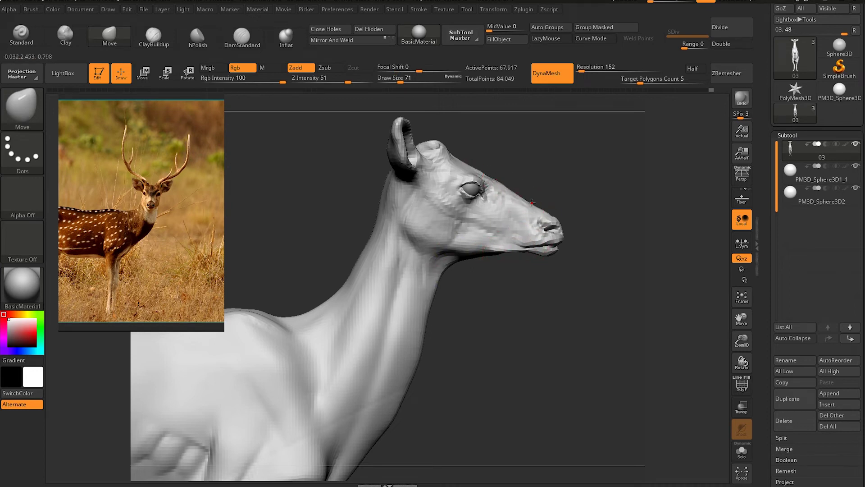
{"action": "mouse_move", "coordinate": [464, 164]}
{"action": "right_mouse_down", "text": "ctrl"}
{"action": "mouse_move", "coordinate": [472, 216]}
{"action": "mouse_move", "coordinate": [518, 235]}
{"action": "mouse_move", "coordinate": [550, 216]}
{"action": "mouse_move", "coordinate": [563, 166]}
{"action": "mouse_move", "coordinate": [582, 182]}
{"action": "mouse_move", "coordinate": [571, 138]}
{"action": "right_mouse_up", "text": "ctrl"}
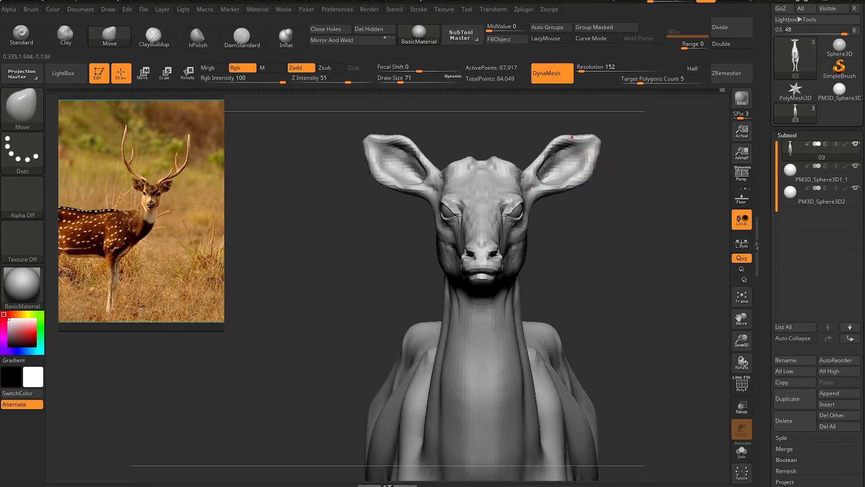
{"action": "mouse_move", "coordinate": [596, 173]}
{"action": "right_mouse_down"}
{"action": "mouse_move", "coordinate": [593, 199]}
{"action": "mouse_move", "coordinate": [591, 155]}
{"action": "right_mouse_up"}
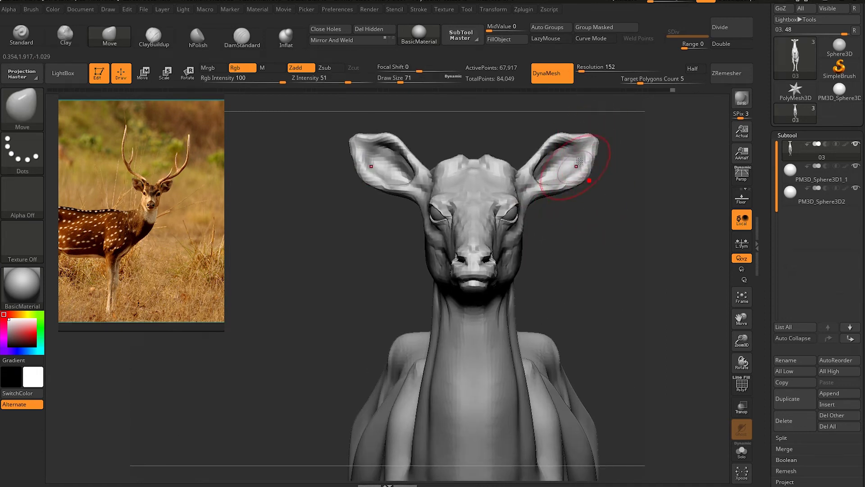
Refine the brow and head shape with the brush reduced to size 37
{"action": "left_click", "coordinate": [475, 173]}
{"action": "mouse_move", "coordinate": [463, 155]}
{"action": "right_mouse_down"}
{"action": "mouse_move", "coordinate": [427, 170]}
{"action": "mouse_move", "coordinate": [446, 180]}
{"action": "mouse_move", "coordinate": [450, 139]}
{"action": "mouse_move", "coordinate": [569, 189]}
{"action": "mouse_move", "coordinate": [501, 184]}
{"action": "mouse_move", "coordinate": [447, 193]}
{"action": "mouse_move", "coordinate": [593, 161]}
{"action": "mouse_move", "coordinate": [411, 280]}
{"action": "mouse_move", "coordinate": [590, 190]}
{"action": "right_mouse_up"}
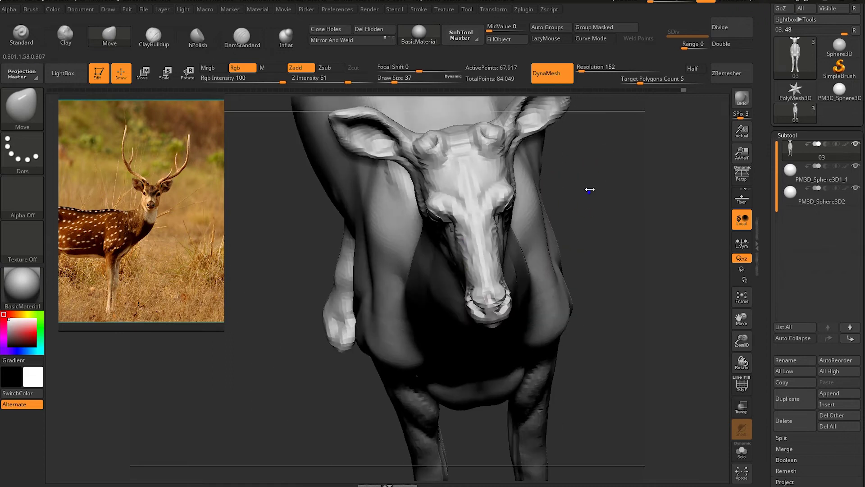
{"action": "right_click_drag", "start_coordinate": [473, 251], "coordinate": [509, 264], "text": "shift"}
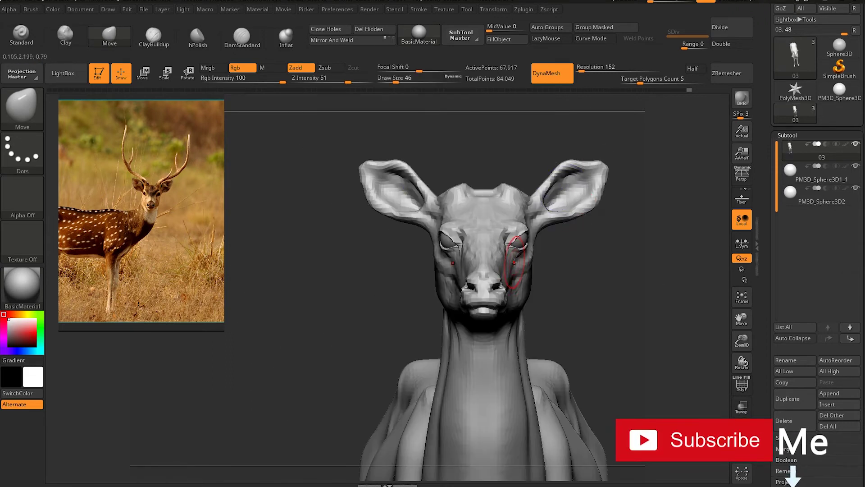
{"action": "key", "text": "space"}
{"action": "mouse_move", "coordinate": [598, 245]}
{"action": "right_mouse_down"}
{"action": "mouse_move", "coordinate": [494, 254]}
{"action": "mouse_move", "coordinate": [406, 207]}
{"action": "mouse_move", "coordinate": [396, 189]}
{"action": "right_mouse_up"}
{"action": "left_click", "coordinate": [110, 35]}
{"action": "mouse_move", "coordinate": [321, 164]}
{"action": "right_mouse_down"}
{"action": "mouse_move", "coordinate": [437, 202]}
{"action": "mouse_move", "coordinate": [653, 232]}
{"action": "right_mouse_up"}
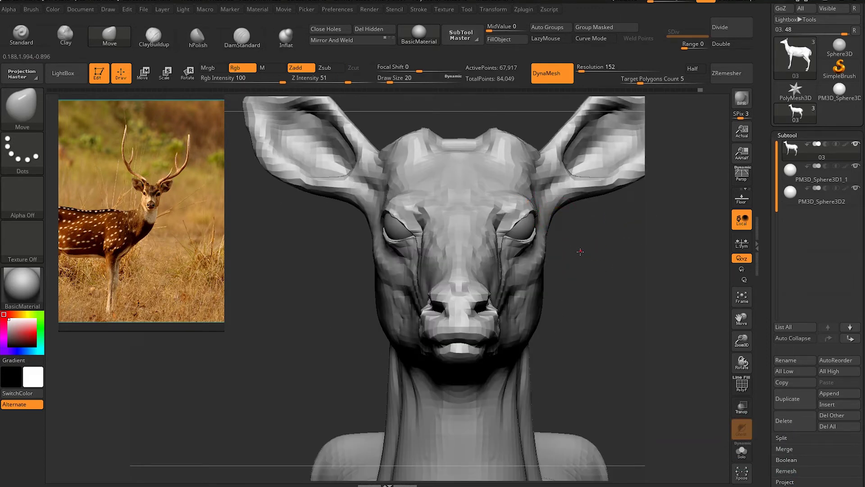
{"action": "right_click_drag", "start_coordinate": [581, 251], "coordinate": [554, 253]}
Carve eyelid and brow creases with DamStandard in Zsub at size 20
{"action": "left_click", "coordinate": [242, 35]}
{"action": "mouse_move", "coordinate": [507, 194]}
{"action": "right_mouse_down"}
{"action": "mouse_move", "coordinate": [685, 285]}
{"action": "mouse_move", "coordinate": [640, 260]}
{"action": "mouse_move", "coordinate": [610, 276]}
{"action": "mouse_move", "coordinate": [628, 319]}
{"action": "mouse_move", "coordinate": [442, 352]}
{"action": "right_mouse_up"}
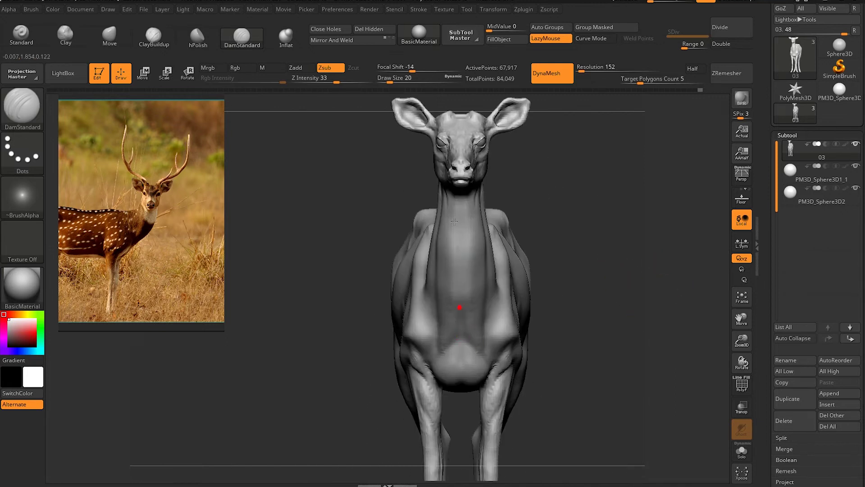
{"action": "mouse_move", "coordinate": [439, 237]}
{"action": "right_mouse_down"}
{"action": "mouse_move", "coordinate": [518, 257]}
{"action": "mouse_move", "coordinate": [436, 166]}
{"action": "mouse_move", "coordinate": [449, 127]}
{"action": "mouse_move", "coordinate": [513, 187]}
{"action": "mouse_move", "coordinate": [522, 209]}
{"action": "right_mouse_up"}
{"action": "right_click_drag", "start_coordinate": [450, 145], "coordinate": [521, 201]}
{"action": "mouse_move", "coordinate": [521, 141]}
{"action": "right_mouse_down"}
{"action": "mouse_move", "coordinate": [441, 162]}
{"action": "mouse_move", "coordinate": [407, 230]}
{"action": "mouse_move", "coordinate": [357, 276]}
{"action": "mouse_move", "coordinate": [405, 271]}
{"action": "right_mouse_up"}
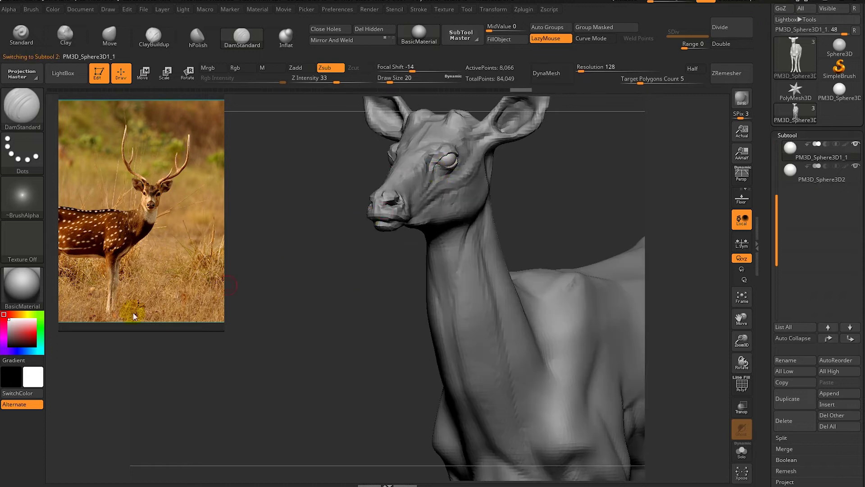
Enable Mrgb with ToyPlastic material and fill the first eyeball solid black
{"action": "left_click", "coordinate": [218, 73]}
{"action": "left_click", "coordinate": [22, 287]}
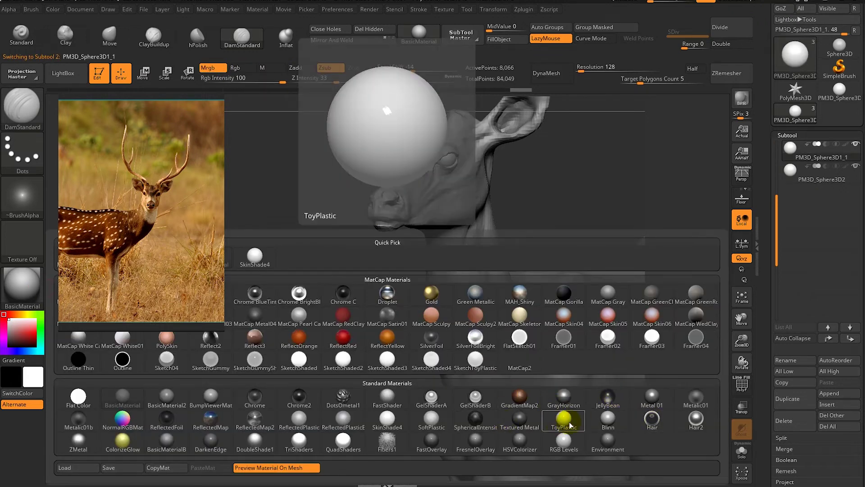
{"action": "left_click", "coordinate": [563, 413]}
{"action": "left_click_drag", "start_coordinate": [11, 343], "coordinate": [18, 343]}
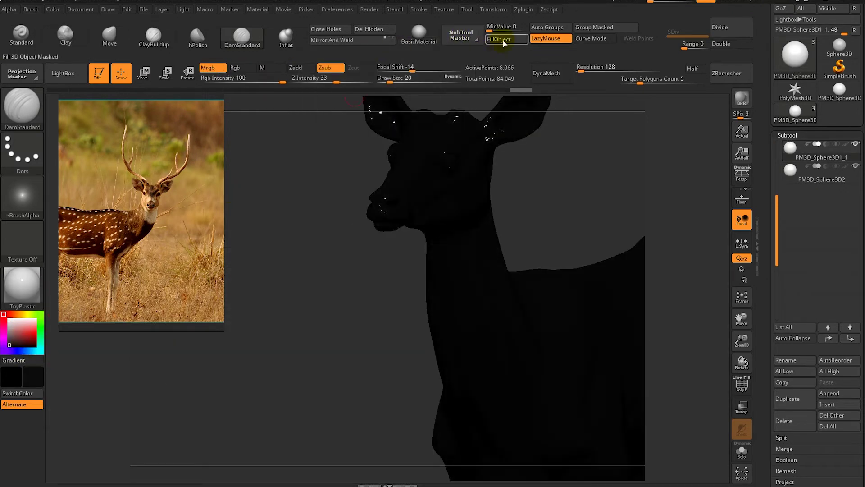
{"action": "left_click", "coordinate": [22, 286]}
{"action": "left_click", "coordinate": [301, 253]}
{"action": "mouse_move", "coordinate": [309, 300]}
{"action": "left_mouse_down"}
{"action": "mouse_move", "coordinate": [325, 299]}
{"action": "mouse_move", "coordinate": [286, 302]}
{"action": "mouse_move", "coordinate": [298, 252]}
{"action": "mouse_move", "coordinate": [309, 247]}
{"action": "left_mouse_up"}
Fill the second eyeball black, restore BasicMaterial, and reselect the deer body
{"action": "left_click", "coordinate": [396, 149], "text": "alt"}
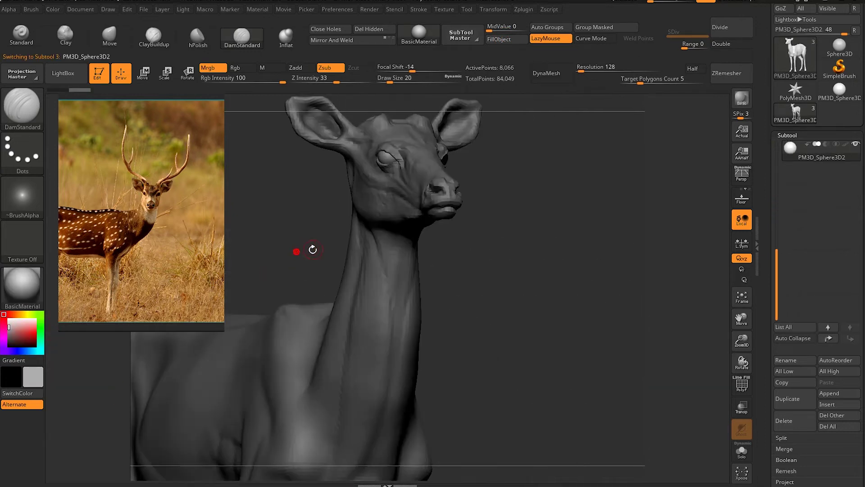
{"action": "left_click", "coordinate": [5, 352]}
{"action": "left_click", "coordinate": [22, 286]}
{"action": "left_click", "coordinate": [564, 419]}
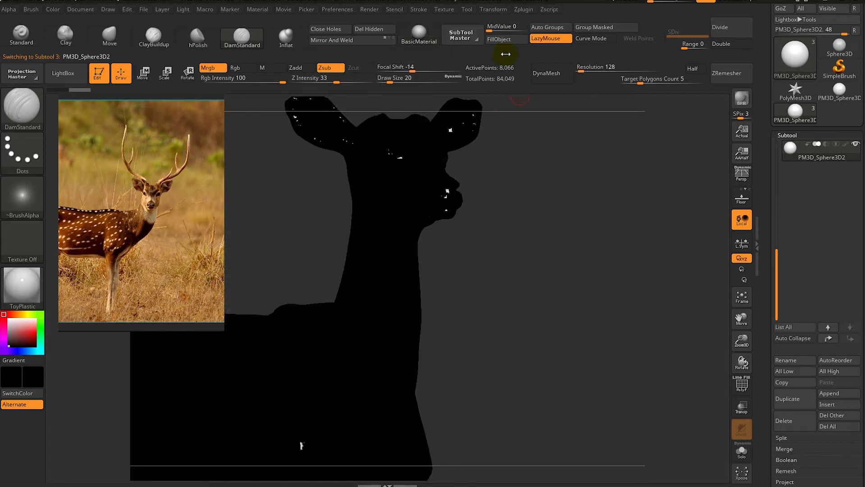
{"action": "left_click", "coordinate": [158, 340], "text": "alt"}
{"action": "left_click", "coordinate": [22, 286]}
{"action": "mouse_move", "coordinate": [512, 253]}
{"action": "left_mouse_down", "text": "alt"}
{"action": "mouse_move", "coordinate": [377, 354]}
{"action": "mouse_move", "coordinate": [338, 315]}
{"action": "mouse_move", "coordinate": [473, 179]}
{"action": "mouse_move", "coordinate": [476, 191]}
{"action": "mouse_move", "coordinate": [563, 251]}
{"action": "mouse_move", "coordinate": [566, 184]}
{"action": "mouse_move", "coordinate": [536, 187]}
{"action": "mouse_move", "coordinate": [521, 232]}
{"action": "left_mouse_up", "text": "alt"}
{"action": "key", "text": "p"}
Pull the ear more upright with the Move brush, checking the head from front angles
{"action": "key", "text": "space"}
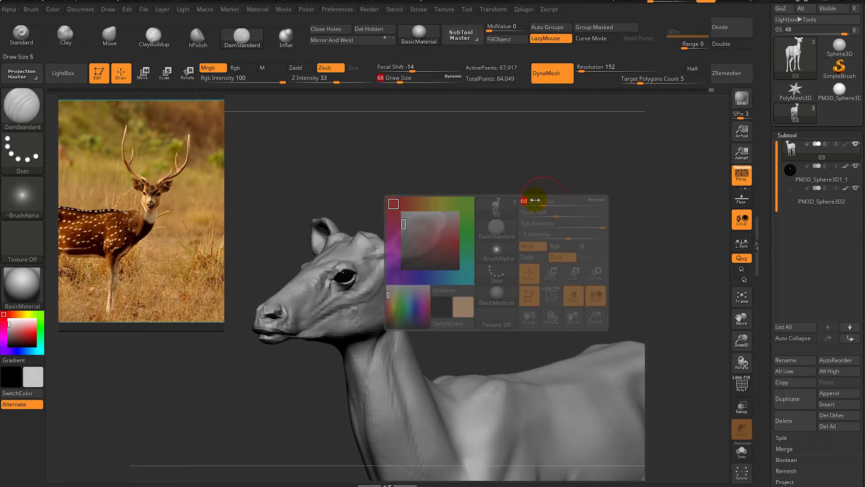
{"action": "key", "text": "b"}
{"action": "key", "text": "m"}
{"action": "key", "text": "v"}
{"action": "mouse_move", "coordinate": [475, 193]}
{"action": "left_mouse_down"}
{"action": "mouse_move", "coordinate": [445, 155]}
{"action": "mouse_move", "coordinate": [398, 216]}
{"action": "mouse_move", "coordinate": [396, 242]}
{"action": "left_mouse_up"}
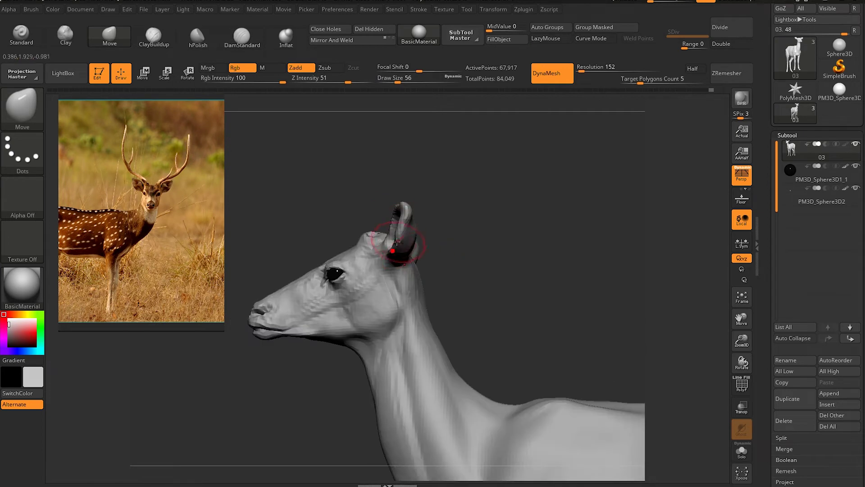
{"action": "left_click_drag", "start_coordinate": [475, 242], "coordinate": [414, 256]}
{"action": "mouse_move", "coordinate": [441, 225]}
{"action": "left_mouse_down"}
{"action": "mouse_move", "coordinate": [464, 237]}
{"action": "mouse_move", "coordinate": [455, 218]}
{"action": "left_mouse_up"}
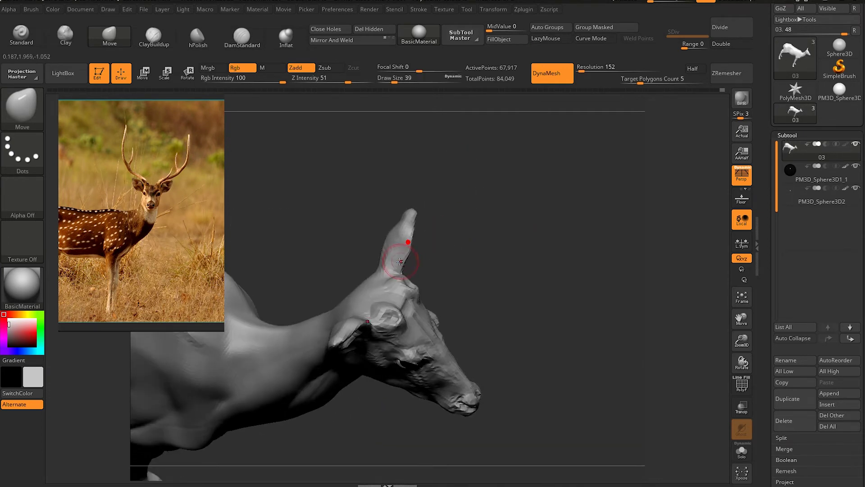
{"action": "mouse_move", "coordinate": [428, 247]}
{"action": "left_mouse_down"}
{"action": "mouse_move", "coordinate": [391, 239]}
{"action": "mouse_move", "coordinate": [404, 257]}
{"action": "left_mouse_up"}
{"action": "mouse_move", "coordinate": [450, 279]}
{"action": "left_mouse_down"}
{"action": "mouse_move", "coordinate": [425, 275]}
{"action": "mouse_move", "coordinate": [454, 245]}
{"action": "mouse_move", "coordinate": [441, 275]}
{"action": "mouse_move", "coordinate": [468, 253]}
{"action": "mouse_move", "coordinate": [457, 270]}
{"action": "mouse_move", "coordinate": [470, 249]}
{"action": "left_mouse_up"}
{"action": "left_click_drag", "start_coordinate": [477, 290], "coordinate": [448, 274]}
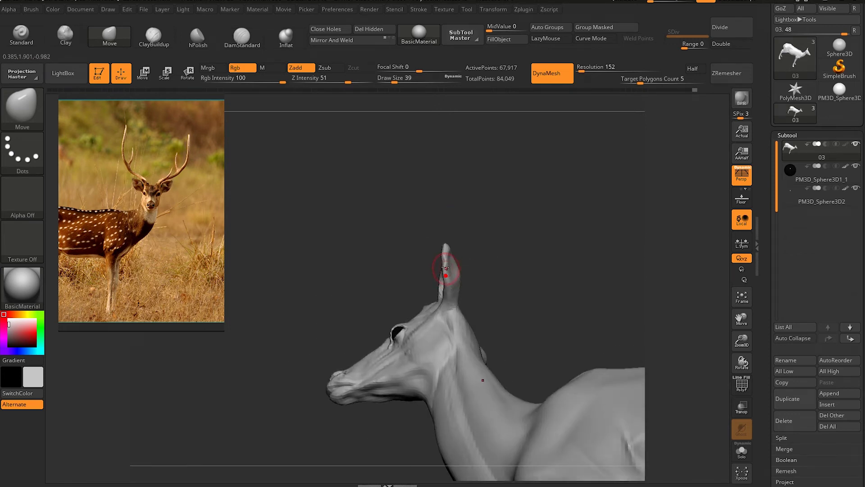
Carve brow and eye-socket creases with DamStandard, viewing the head from several sides
{"action": "key", "text": "b"}
{"action": "key", "text": "d"}
{"action": "key", "text": "s"}
{"action": "left_click_drag", "start_coordinate": [427, 178], "coordinate": [450, 252]}
{"action": "mouse_move", "coordinate": [452, 283]}
{"action": "left_mouse_down"}
{"action": "mouse_move", "coordinate": [464, 289]}
{"action": "mouse_move", "coordinate": [484, 225]}
{"action": "mouse_move", "coordinate": [496, 294]}
{"action": "left_mouse_up"}
{"action": "mouse_move", "coordinate": [481, 335]}
{"action": "left_mouse_down"}
{"action": "mouse_move", "coordinate": [488, 246]}
{"action": "mouse_move", "coordinate": [527, 275]}
{"action": "mouse_move", "coordinate": [480, 285]}
{"action": "mouse_move", "coordinate": [479, 293]}
{"action": "mouse_move", "coordinate": [515, 300]}
{"action": "mouse_move", "coordinate": [466, 269]}
{"action": "mouse_move", "coordinate": [518, 266]}
{"action": "mouse_move", "coordinate": [535, 244]}
{"action": "left_mouse_up"}
{"action": "mouse_move", "coordinate": [513, 210]}
{"action": "left_mouse_down"}
{"action": "mouse_move", "coordinate": [523, 212]}
{"action": "mouse_move", "coordinate": [505, 207]}
{"action": "mouse_move", "coordinate": [536, 193]}
{"action": "mouse_move", "coordinate": [486, 312]}
{"action": "left_mouse_up"}
Reshape the head and jaw underside with the Move brush at draw size 54
{"action": "left_click", "coordinate": [109, 36]}
{"action": "key", "text": "space"}
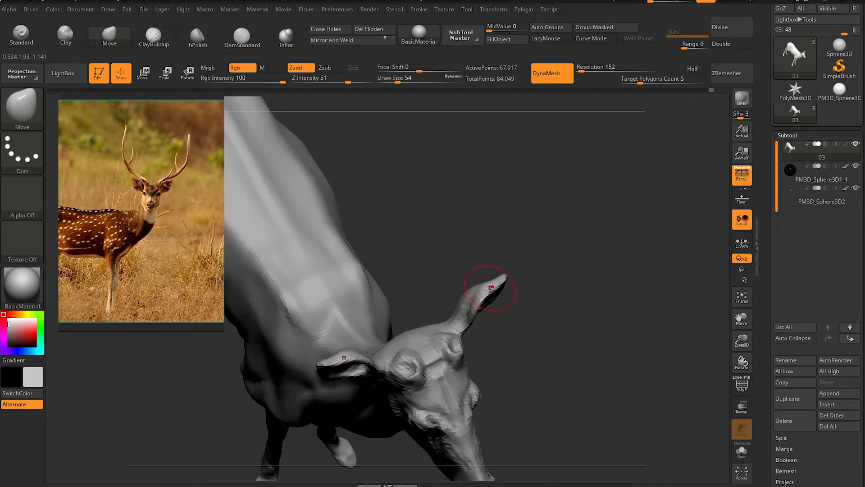
{"action": "mouse_move", "coordinate": [469, 328]}
{"action": "left_mouse_down"}
{"action": "mouse_move", "coordinate": [477, 315]}
{"action": "mouse_move", "coordinate": [459, 333]}
{"action": "left_mouse_up"}
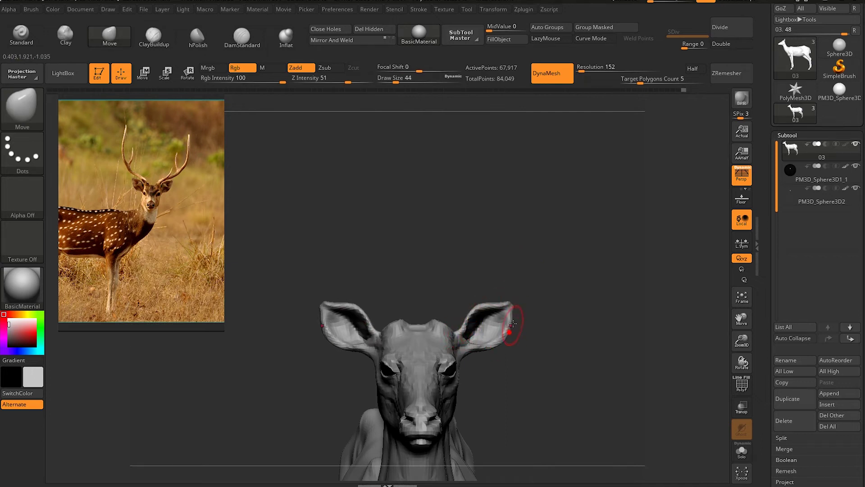
{"action": "left_click_drag", "start_coordinate": [517, 257], "coordinate": [348, 288]}
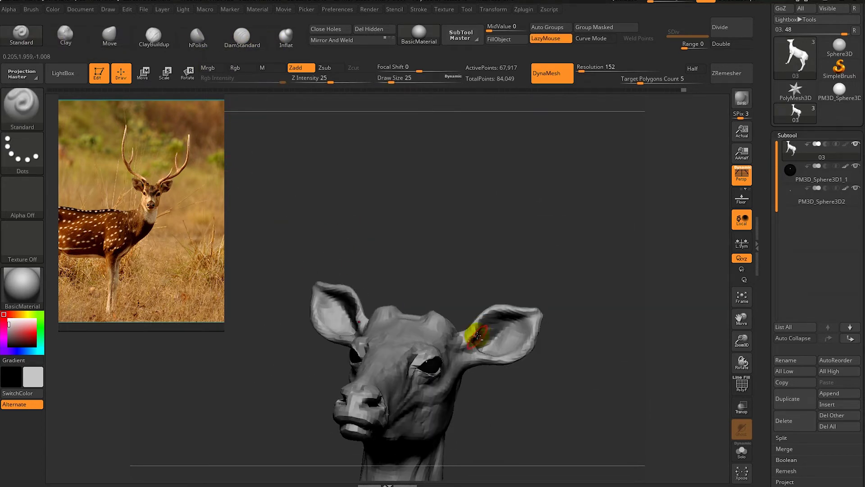
{"action": "mouse_move", "coordinate": [476, 325]}
{"action": "right_mouse_down"}
{"action": "mouse_move", "coordinate": [489, 348]}
{"action": "mouse_move", "coordinate": [495, 329]}
{"action": "right_mouse_up"}
{"action": "mouse_move", "coordinate": [522, 301]}
{"action": "right_mouse_down"}
{"action": "mouse_move", "coordinate": [506, 273]}
{"action": "mouse_move", "coordinate": [496, 298]}
{"action": "mouse_move", "coordinate": [498, 260]}
{"action": "mouse_move", "coordinate": [490, 275]}
{"action": "mouse_move", "coordinate": [397, 290]}
{"action": "mouse_move", "coordinate": [529, 331]}
{"action": "mouse_move", "coordinate": [493, 332]}
{"action": "mouse_move", "coordinate": [508, 280]}
{"action": "mouse_move", "coordinate": [552, 289]}
{"action": "mouse_move", "coordinate": [510, 278]}
{"action": "mouse_move", "coordinate": [542, 274]}
{"action": "mouse_move", "coordinate": [531, 271]}
{"action": "mouse_move", "coordinate": [518, 203]}
{"action": "right_mouse_up"}
Push and pull the head profile with Move, then carve a crease from a close front view
{"action": "left_click", "coordinate": [107, 36]}
{"action": "right_click_drag", "start_coordinate": [477, 271], "coordinate": [437, 291]}
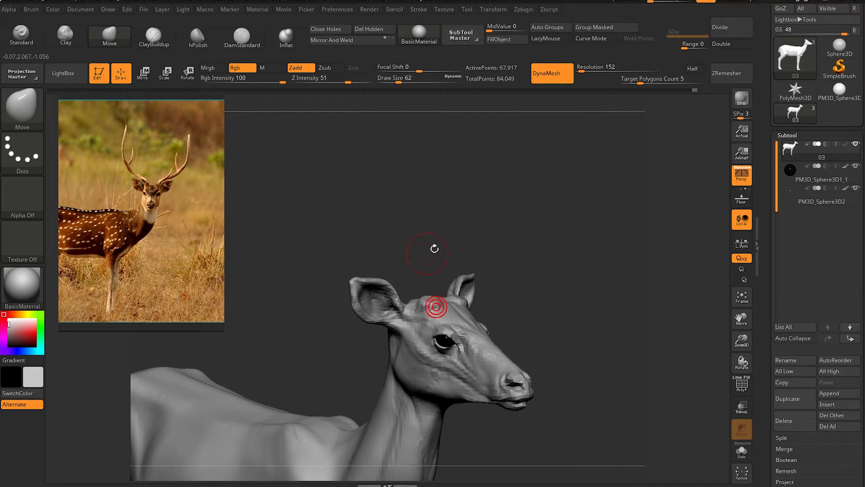
{"action": "right_click_drag", "start_coordinate": [434, 248], "coordinate": [462, 238]}
{"action": "mouse_move", "coordinate": [433, 298]}
{"action": "right_mouse_down"}
{"action": "mouse_move", "coordinate": [357, 299]}
{"action": "mouse_move", "coordinate": [369, 303]}
{"action": "mouse_move", "coordinate": [281, 129]}
{"action": "right_mouse_up"}
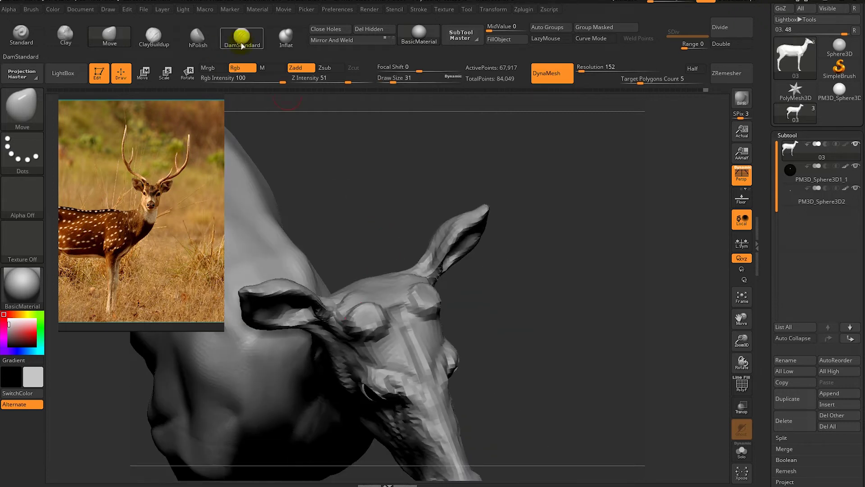
{"action": "left_click", "coordinate": [242, 45]}
{"action": "mouse_move", "coordinate": [363, 312]}
{"action": "left_mouse_down", "text": "shift"}
{"action": "mouse_move", "coordinate": [488, 270]}
{"action": "mouse_move", "coordinate": [432, 163]}
{"action": "left_mouse_up", "text": "shift"}
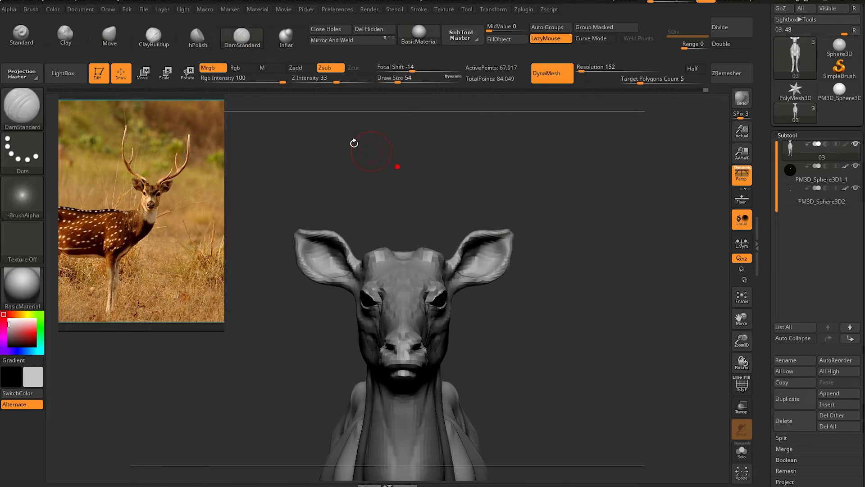
Adjust the head shape with the Move brush from a three-quarter view
{"action": "key", "text": "b"}
{"action": "key", "text": "m"}
{"action": "key", "text": "v"}
{"action": "left_click_drag", "start_coordinate": [400, 203], "coordinate": [467, 324]}
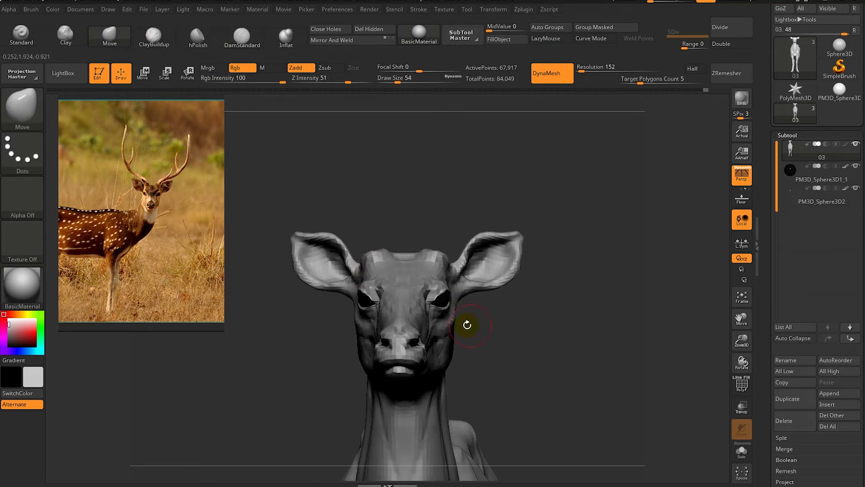
{"action": "mouse_move", "coordinate": [489, 200]}
{"action": "left_mouse_down"}
{"action": "mouse_move", "coordinate": [464, 303]}
{"action": "mouse_move", "coordinate": [521, 320]}
{"action": "mouse_move", "coordinate": [470, 314]}
{"action": "mouse_move", "coordinate": [499, 323]}
{"action": "mouse_move", "coordinate": [483, 348]}
{"action": "left_mouse_up"}
Resize the Move brush to 39, then 49, and keep shaping the head in profile
{"action": "key", "text": "space"}
{"action": "key", "text": "space"}
{"action": "key", "text": "space"}
{"action": "mouse_move", "coordinate": [523, 209]}
{"action": "left_mouse_down"}
{"action": "mouse_move", "coordinate": [505, 208]}
{"action": "mouse_move", "coordinate": [514, 209]}
{"action": "left_mouse_up"}
{"action": "mouse_move", "coordinate": [491, 348]}
{"action": "left_mouse_down"}
{"action": "mouse_move", "coordinate": [446, 342]}
{"action": "mouse_move", "coordinate": [506, 332]}
{"action": "mouse_move", "coordinate": [562, 293]}
{"action": "mouse_move", "coordinate": [507, 191]}
{"action": "mouse_move", "coordinate": [547, 257]}
{"action": "mouse_move", "coordinate": [554, 245]}
{"action": "mouse_move", "coordinate": [548, 230]}
{"action": "mouse_move", "coordinate": [487, 217]}
{"action": "mouse_move", "coordinate": [467, 247]}
{"action": "mouse_move", "coordinate": [477, 251]}
{"action": "mouse_move", "coordinate": [492, 203]}
{"action": "mouse_move", "coordinate": [409, 186]}
{"action": "mouse_move", "coordinate": [470, 178]}
{"action": "mouse_move", "coordinate": [404, 206]}
{"action": "mouse_move", "coordinate": [460, 197]}
{"action": "mouse_move", "coordinate": [429, 199]}
{"action": "mouse_move", "coordinate": [480, 143]}
{"action": "left_mouse_up"}
{"action": "mouse_move", "coordinate": [412, 202]}
{"action": "left_mouse_down"}
{"action": "mouse_move", "coordinate": [450, 155]}
{"action": "mouse_move", "coordinate": [429, 203]}
{"action": "mouse_move", "coordinate": [421, 189]}
{"action": "left_mouse_up"}
{"action": "key", "text": "space"}
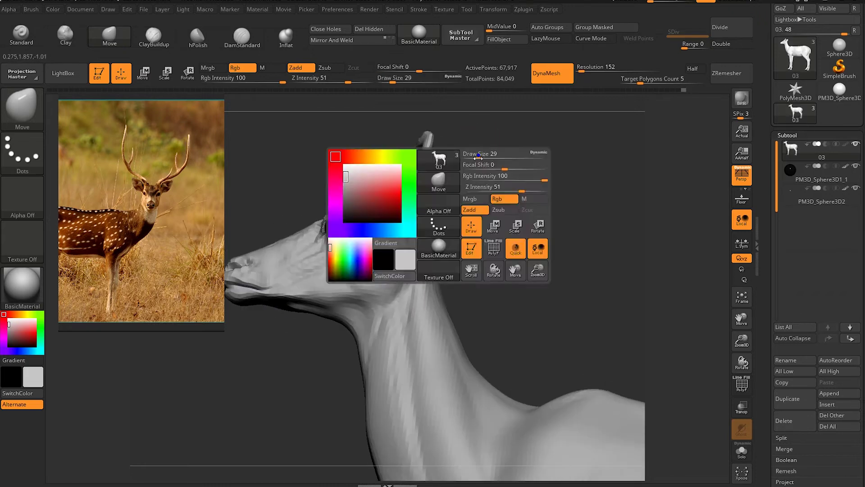
{"action": "mouse_move", "coordinate": [464, 157]}
{"action": "left_mouse_down"}
{"action": "mouse_move", "coordinate": [417, 171]}
{"action": "mouse_move", "coordinate": [452, 198]}
{"action": "mouse_move", "coordinate": [491, 201]}
{"action": "mouse_move", "coordinate": [440, 188]}
{"action": "mouse_move", "coordinate": [483, 139]}
{"action": "mouse_move", "coordinate": [511, 163]}
{"action": "mouse_move", "coordinate": [468, 185]}
{"action": "mouse_move", "coordinate": [489, 199]}
{"action": "mouse_move", "coordinate": [449, 209]}
{"action": "mouse_move", "coordinate": [459, 236]}
{"action": "mouse_move", "coordinate": [464, 216]}
{"action": "mouse_move", "coordinate": [450, 210]}
{"action": "mouse_move", "coordinate": [525, 228]}
{"action": "mouse_move", "coordinate": [499, 199]}
{"action": "mouse_move", "coordinate": [504, 222]}
{"action": "mouse_move", "coordinate": [452, 231]}
{"action": "mouse_move", "coordinate": [458, 216]}
{"action": "mouse_move", "coordinate": [434, 231]}
{"action": "mouse_move", "coordinate": [381, 204]}
{"action": "mouse_move", "coordinate": [440, 262]}
{"action": "mouse_move", "coordinate": [509, 269]}
{"action": "mouse_move", "coordinate": [502, 218]}
{"action": "left_mouse_up"}
Build up the ear cups with ClayBuildup from frontal and low side angles
{"action": "left_click", "coordinate": [153, 34]}
{"action": "right_click_drag", "start_coordinate": [402, 301], "coordinate": [407, 309]}
{"action": "mouse_move", "coordinate": [415, 265]}
{"action": "right_mouse_down"}
{"action": "mouse_move", "coordinate": [469, 257]}
{"action": "mouse_move", "coordinate": [407, 305]}
{"action": "right_mouse_up"}
{"action": "mouse_move", "coordinate": [410, 211]}
{"action": "right_mouse_down"}
{"action": "mouse_move", "coordinate": [456, 207]}
{"action": "mouse_move", "coordinate": [460, 223]}
{"action": "mouse_move", "coordinate": [432, 216]}
{"action": "mouse_move", "coordinate": [402, 292]}
{"action": "right_mouse_up"}
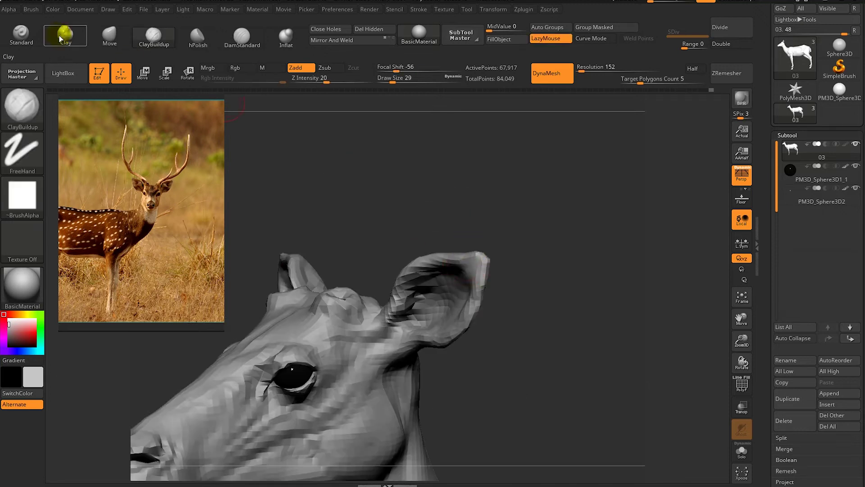
Expand the brush modifier options, then reshape the ear with the Move brush at size 41
{"action": "left_click", "coordinate": [30, 9]}
{"action": "left_click", "coordinate": [55, 345]}
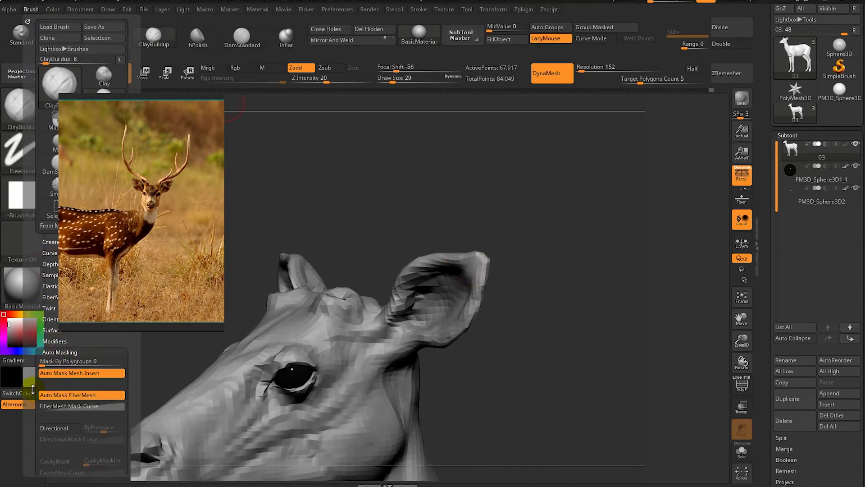
{"action": "mouse_move", "coordinate": [408, 271]}
{"action": "right_mouse_down"}
{"action": "mouse_move", "coordinate": [436, 223]}
{"action": "mouse_move", "coordinate": [462, 278]}
{"action": "mouse_move", "coordinate": [389, 278]}
{"action": "mouse_move", "coordinate": [429, 211]}
{"action": "mouse_move", "coordinate": [379, 239]}
{"action": "mouse_move", "coordinate": [383, 226]}
{"action": "mouse_move", "coordinate": [421, 209]}
{"action": "mouse_move", "coordinate": [396, 225]}
{"action": "mouse_move", "coordinate": [411, 218]}
{"action": "mouse_move", "coordinate": [413, 298]}
{"action": "mouse_move", "coordinate": [419, 270]}
{"action": "right_mouse_up"}
{"action": "key", "text": "b"}
{"action": "key", "text": "m"}
{"action": "key", "text": "v"}
{"action": "mouse_move", "coordinate": [414, 324]}
{"action": "right_mouse_down"}
{"action": "mouse_move", "coordinate": [476, 202]}
{"action": "mouse_move", "coordinate": [444, 260]}
{"action": "mouse_move", "coordinate": [419, 243]}
{"action": "mouse_move", "coordinate": [407, 219]}
{"action": "mouse_move", "coordinate": [440, 225]}
{"action": "mouse_move", "coordinate": [447, 247]}
{"action": "mouse_move", "coordinate": [440, 228]}
{"action": "mouse_move", "coordinate": [433, 332]}
{"action": "mouse_move", "coordinate": [367, 289]}
{"action": "mouse_move", "coordinate": [478, 218]}
{"action": "mouse_move", "coordinate": [432, 252]}
{"action": "mouse_move", "coordinate": [415, 293]}
{"action": "mouse_move", "coordinate": [384, 292]}
{"action": "mouse_move", "coordinate": [376, 343]}
{"action": "mouse_move", "coordinate": [353, 333]}
{"action": "mouse_move", "coordinate": [498, 218]}
{"action": "right_mouse_up"}
{"action": "key", "text": "space"}
{"action": "key", "text": "space"}
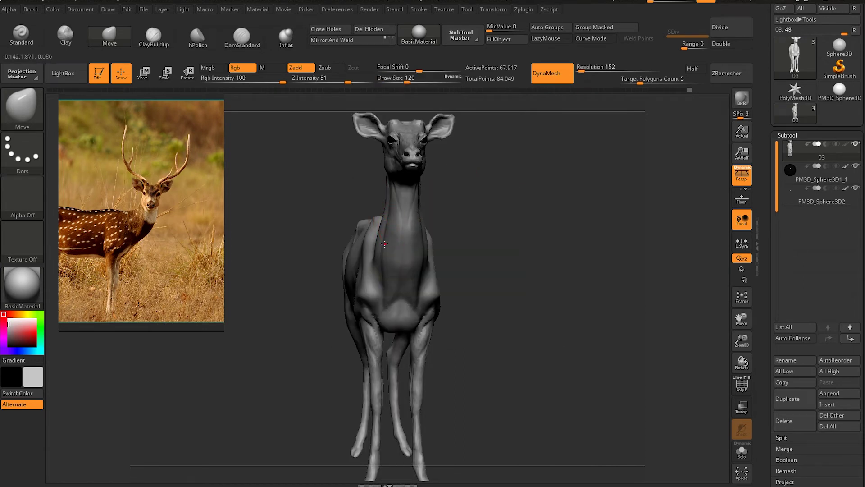
Smooth out the bump on the deer's shoulder while framing the full body
{"action": "mouse_move", "coordinate": [372, 262]}
{"action": "right_mouse_down", "text": "alt"}
{"action": "mouse_move", "coordinate": [467, 212]}
{"action": "mouse_move", "coordinate": [438, 225]}
{"action": "right_mouse_up", "text": "alt"}
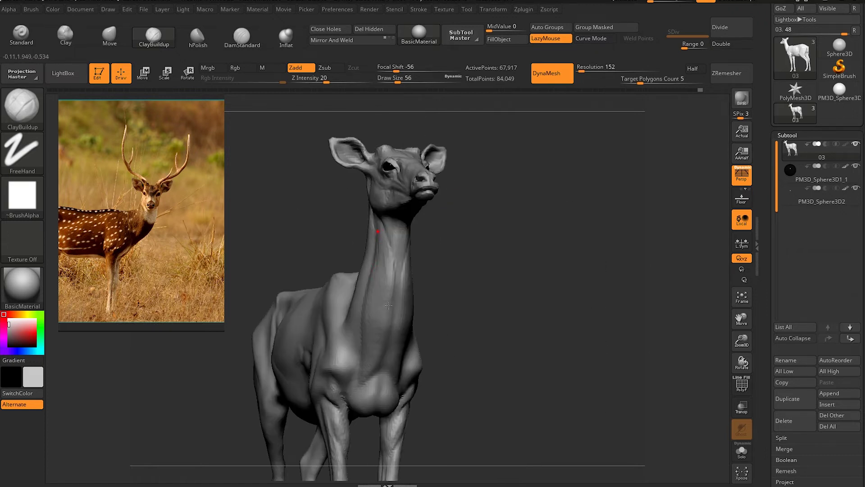
{"action": "right_click_drag", "start_coordinate": [382, 291], "coordinate": [359, 269]}
{"action": "key", "text": "f"}
{"action": "mouse_move", "coordinate": [435, 287]}
{"action": "left_mouse_down"}
{"action": "mouse_move", "coordinate": [518, 247]}
{"action": "mouse_move", "coordinate": [574, 247]}
{"action": "mouse_move", "coordinate": [676, 165]}
{"action": "left_mouse_up"}
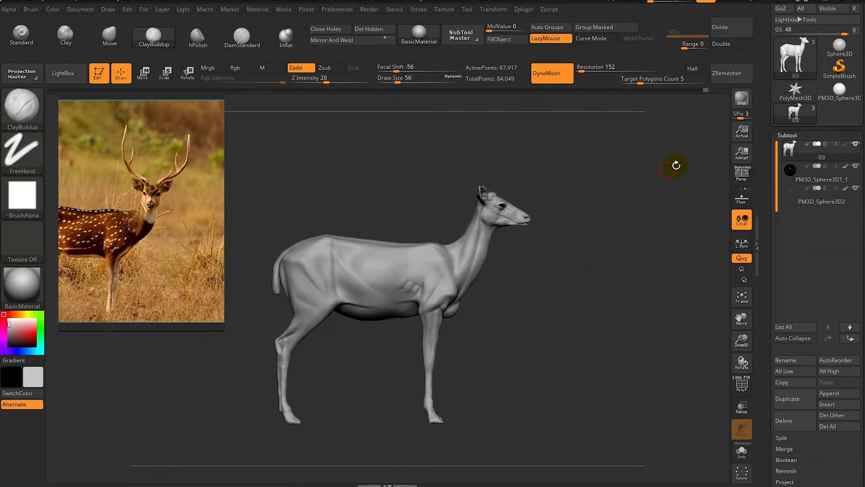
{"action": "left_click_drag", "start_coordinate": [863, 80], "coordinate": [642, 223]}
{"action": "mouse_move", "coordinate": [325, 309]}
{"action": "left_mouse_down", "text": "shift"}
{"action": "mouse_move", "coordinate": [395, 289]}
{"action": "mouse_move", "coordinate": [351, 274]}
{"action": "left_mouse_up", "text": "shift"}
{"action": "key", "text": "f"}
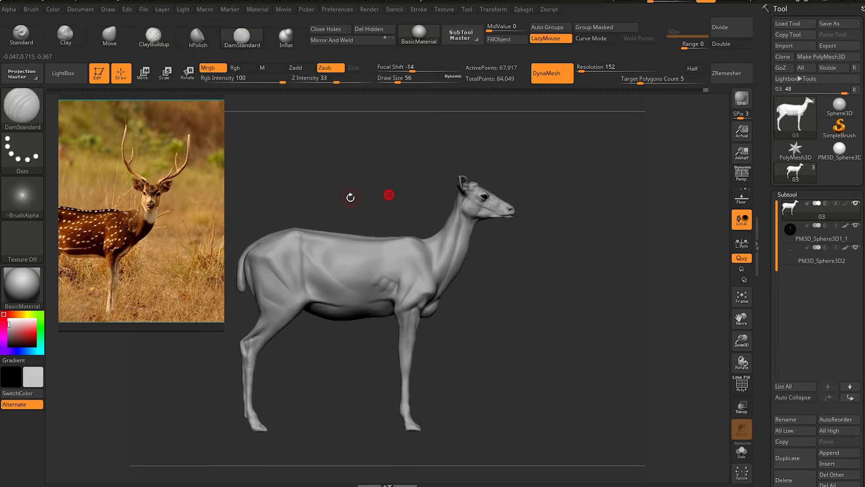
{"action": "left_click_drag", "start_coordinate": [350, 195], "coordinate": [367, 220]}
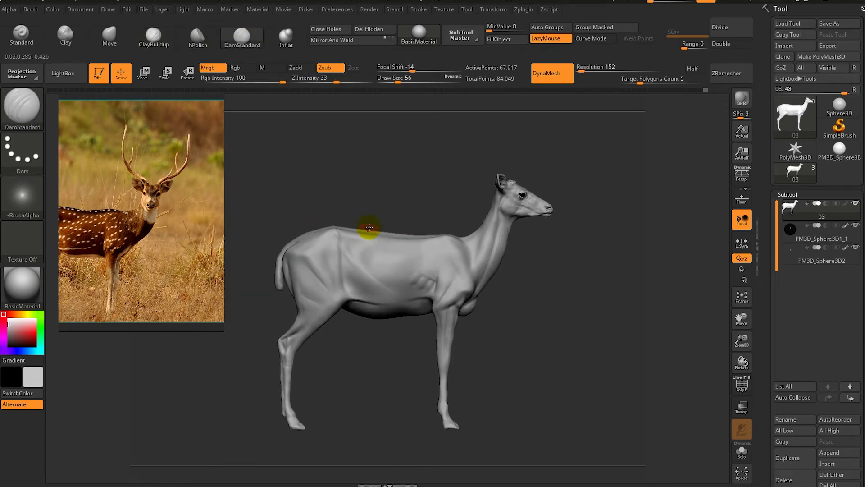
{"action": "mouse_move", "coordinate": [393, 198]}
{"action": "left_mouse_down", "text": "alt"}
{"action": "mouse_move", "coordinate": [350, 147]}
{"action": "mouse_move", "coordinate": [342, 232]}
{"action": "mouse_move", "coordinate": [293, 222]}
{"action": "mouse_move", "coordinate": [305, 267]}
{"action": "mouse_move", "coordinate": [251, 339]}
{"action": "mouse_move", "coordinate": [301, 352]}
{"action": "left_mouse_up", "text": "alt"}
Add volume to the hindquarters and body with ClayBuildup
{"action": "key", "text": "b"}
{"action": "key", "text": "c"}
{"action": "key", "text": "b"}
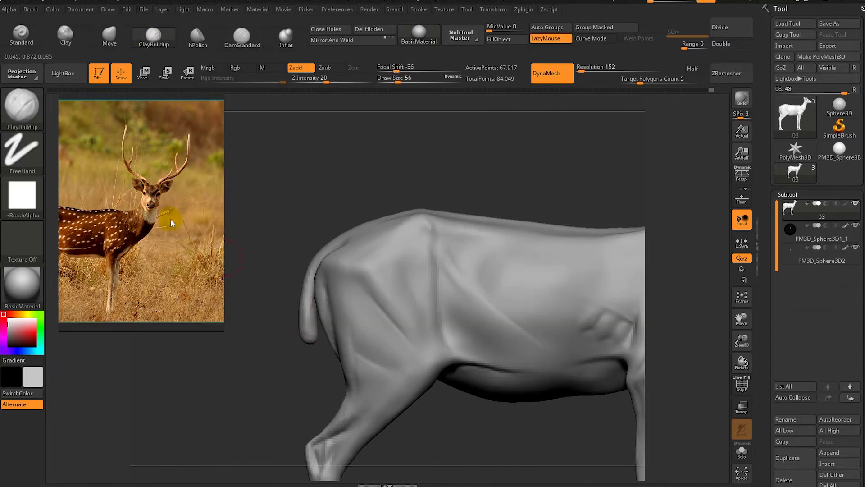
{"action": "mouse_move", "coordinate": [314, 342]}
{"action": "left_mouse_down", "text": "alt"}
{"action": "mouse_move", "coordinate": [300, 257]}
{"action": "mouse_move", "coordinate": [309, 280]}
{"action": "mouse_move", "coordinate": [392, 193]}
{"action": "mouse_move", "coordinate": [392, 232]}
{"action": "left_mouse_up", "text": "alt"}
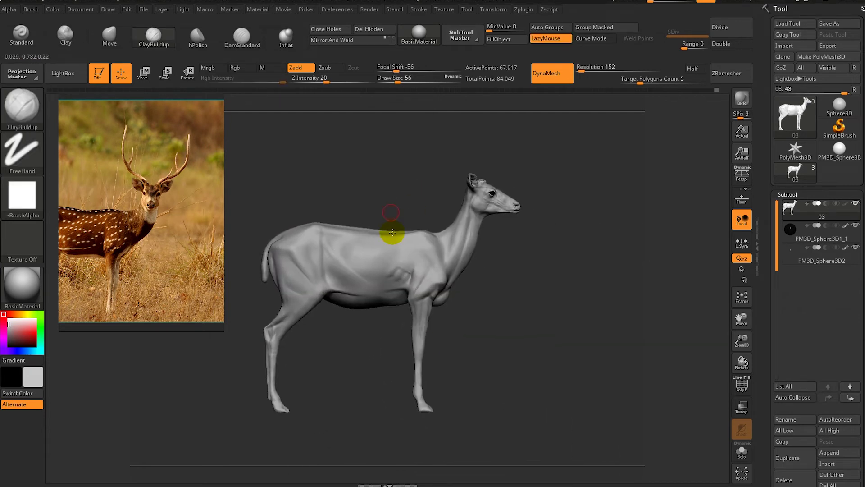
{"action": "mouse_move", "coordinate": [524, 263]}
{"action": "left_mouse_down"}
{"action": "mouse_move", "coordinate": [471, 253]}
{"action": "mouse_move", "coordinate": [484, 234]}
{"action": "mouse_move", "coordinate": [506, 248]}
{"action": "mouse_move", "coordinate": [577, 152]}
{"action": "mouse_move", "coordinate": [429, 199]}
{"action": "left_mouse_up"}
Mask the head around the ear base with MaskPen at size 46 and Transpose-rotate the ear upright
{"action": "key", "text": "space"}
{"action": "mouse_move", "coordinate": [478, 166]}
{"action": "left_mouse_down"}
{"action": "mouse_move", "coordinate": [498, 167]}
{"action": "mouse_move", "coordinate": [485, 167]}
{"action": "left_mouse_up"}
{"action": "left_click_drag", "start_coordinate": [433, 202], "coordinate": [395, 145]}
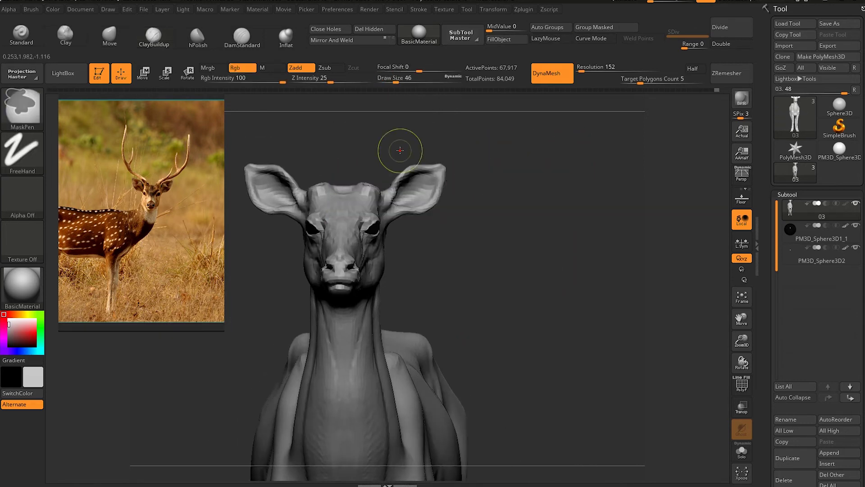
{"action": "left_click_drag", "start_coordinate": [496, 237], "coordinate": [426, 237]}
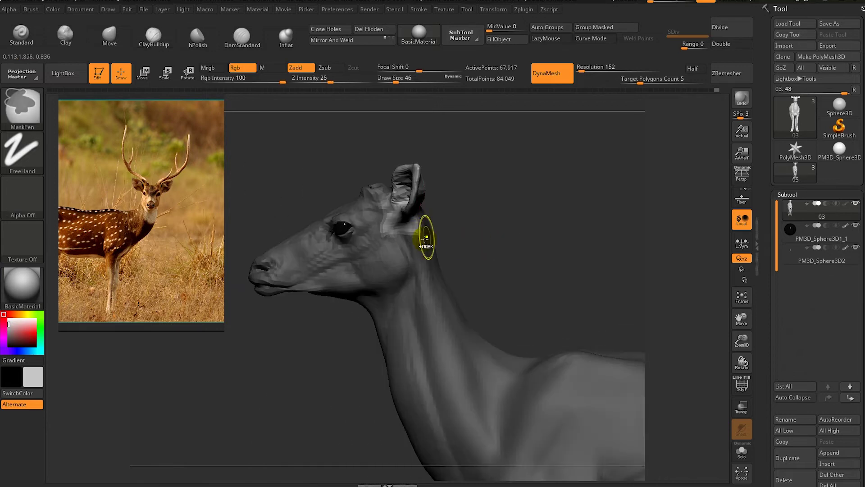
{"action": "mouse_move", "coordinate": [472, 207]}
{"action": "left_mouse_down"}
{"action": "mouse_move", "coordinate": [325, 295]}
{"action": "mouse_move", "coordinate": [369, 322]}
{"action": "left_mouse_up"}
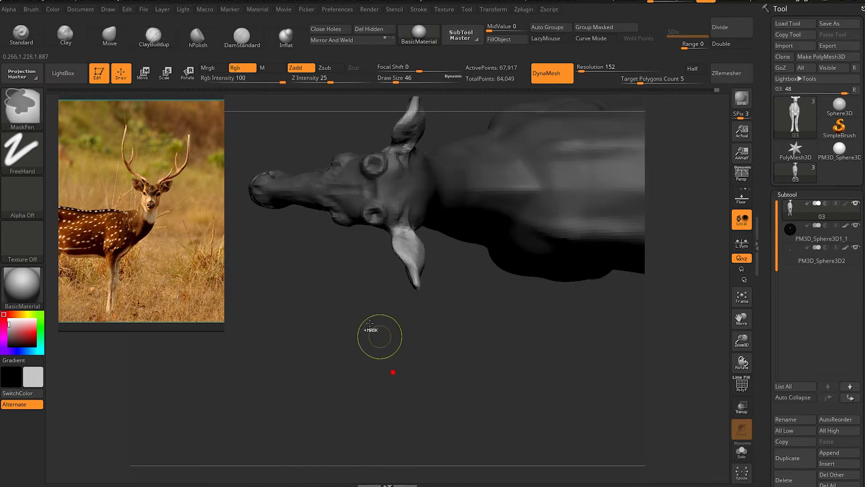
{"action": "left_click", "coordinate": [184, 72]}
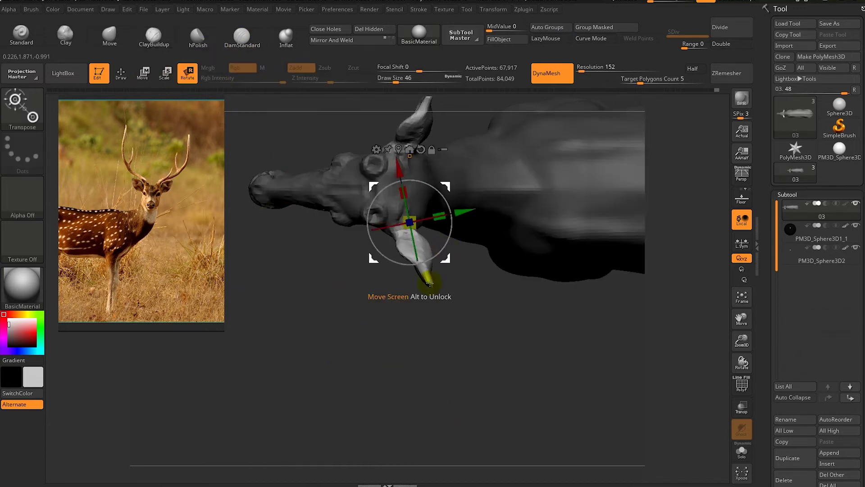
{"action": "left_click", "coordinate": [66, 34]}
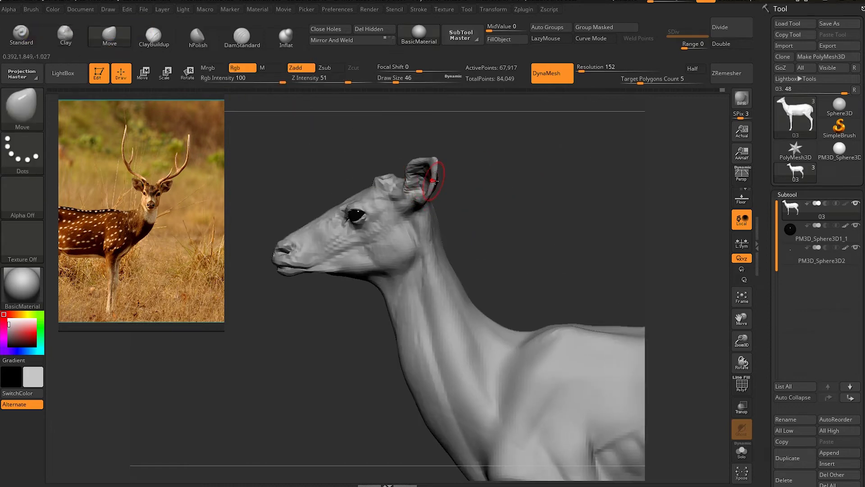
Review the rotated ear from side and front views, setting the brush to size 37
{"action": "mouse_move", "coordinate": [472, 194]}
{"action": "left_mouse_down"}
{"action": "mouse_move", "coordinate": [479, 163]}
{"action": "mouse_move", "coordinate": [428, 179]}
{"action": "mouse_move", "coordinate": [451, 191]}
{"action": "mouse_move", "coordinate": [459, 168]}
{"action": "mouse_move", "coordinate": [440, 139]}
{"action": "mouse_move", "coordinate": [514, 147]}
{"action": "mouse_move", "coordinate": [520, 167]}
{"action": "mouse_move", "coordinate": [535, 168]}
{"action": "mouse_move", "coordinate": [531, 178]}
{"action": "mouse_move", "coordinate": [486, 169]}
{"action": "left_mouse_up"}
{"action": "key", "text": "f"}
{"action": "mouse_move", "coordinate": [483, 201]}
{"action": "left_mouse_down"}
{"action": "mouse_move", "coordinate": [463, 212]}
{"action": "mouse_move", "coordinate": [448, 201]}
{"action": "left_mouse_up"}
{"action": "key", "text": "f"}
{"action": "mouse_move", "coordinate": [500, 247]}
{"action": "left_mouse_down"}
{"action": "mouse_move", "coordinate": [519, 176]}
{"action": "mouse_move", "coordinate": [450, 213]}
{"action": "mouse_move", "coordinate": [501, 183]}
{"action": "left_mouse_up"}
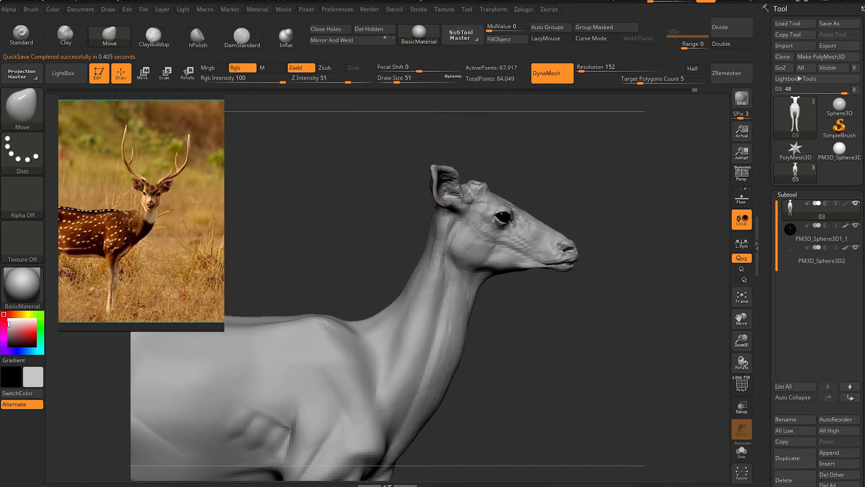
{"action": "mouse_move", "coordinate": [443, 169]}
{"action": "left_mouse_down", "text": "shift"}
{"action": "mouse_move", "coordinate": [464, 196]}
{"action": "mouse_move", "coordinate": [431, 239]}
{"action": "mouse_move", "coordinate": [556, 175]}
{"action": "mouse_move", "coordinate": [456, 170]}
{"action": "mouse_move", "coordinate": [421, 193]}
{"action": "mouse_move", "coordinate": [419, 181]}
{"action": "mouse_move", "coordinate": [499, 238]}
{"action": "left_mouse_up", "text": "shift"}
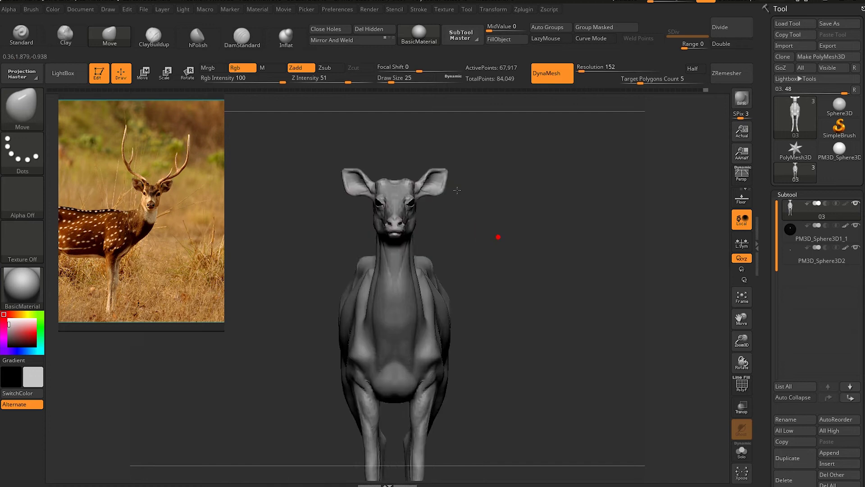
{"action": "mouse_move", "coordinate": [452, 201]}
{"action": "left_mouse_down", "text": "alt"}
{"action": "mouse_move", "coordinate": [489, 199]}
{"action": "mouse_move", "coordinate": [450, 208]}
{"action": "left_mouse_up", "text": "alt"}
{"action": "key", "text": "space"}
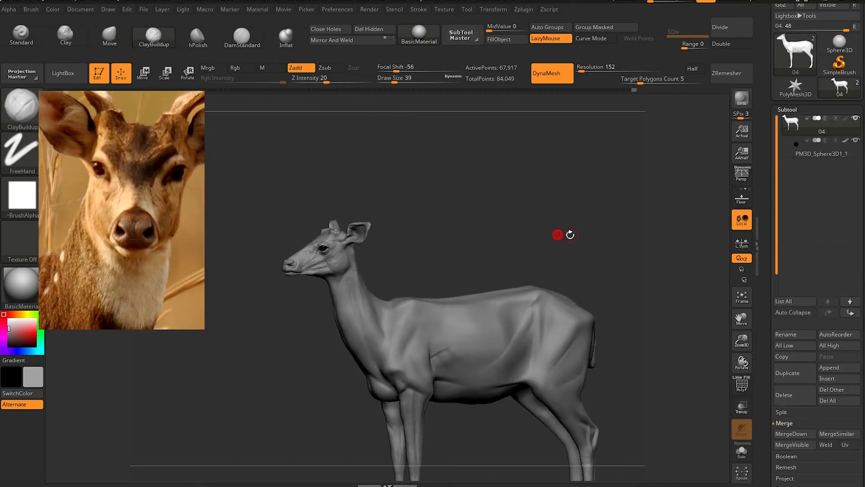
{"action": "mouse_move", "coordinate": [560, 234]}
{"action": "left_mouse_down", "text": "alt"}
{"action": "mouse_move", "coordinate": [369, 168]}
{"action": "mouse_move", "coordinate": [456, 276]}
{"action": "left_mouse_up", "text": "alt"}
Carve the brow creases with DamStandard, checking the head from front and profile
{"action": "key", "text": "space"}
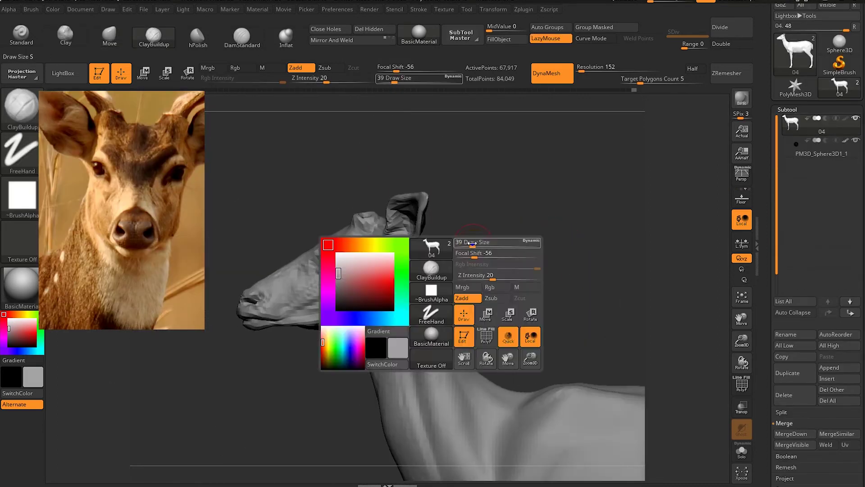
{"action": "left_click", "coordinate": [242, 36]}
{"action": "mouse_move", "coordinate": [518, 225]}
{"action": "left_mouse_down"}
{"action": "mouse_move", "coordinate": [511, 257]}
{"action": "mouse_move", "coordinate": [421, 269]}
{"action": "left_mouse_up"}
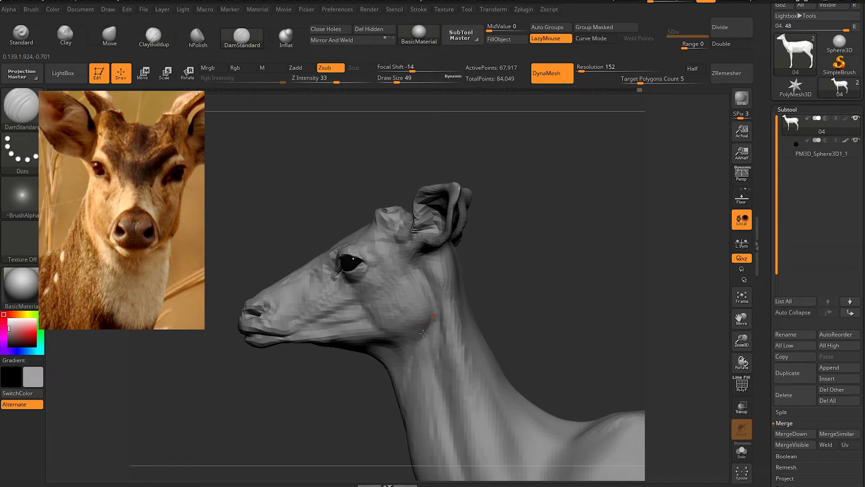
{"action": "mouse_move", "coordinate": [527, 264]}
{"action": "left_mouse_down"}
{"action": "mouse_move", "coordinate": [398, 341]}
{"action": "mouse_move", "coordinate": [502, 305]}
{"action": "mouse_move", "coordinate": [511, 261]}
{"action": "mouse_move", "coordinate": [452, 344]}
{"action": "left_mouse_up"}
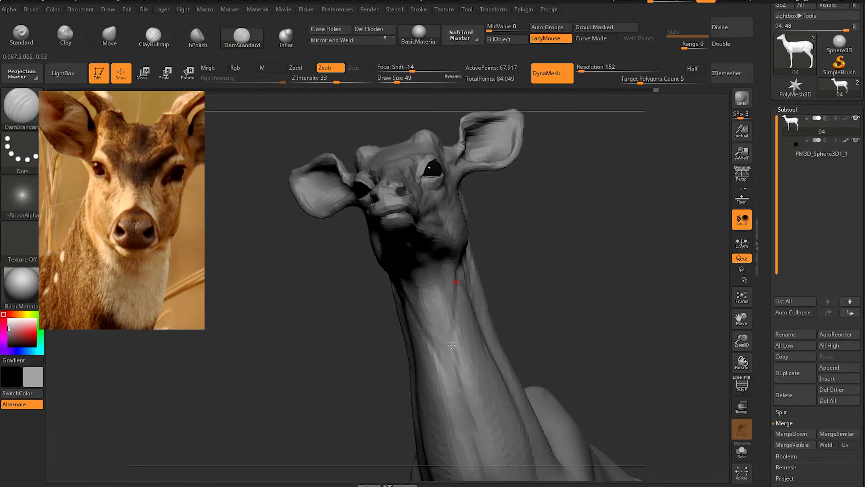
{"action": "mouse_move", "coordinate": [463, 409]}
{"action": "left_mouse_down"}
{"action": "mouse_move", "coordinate": [456, 278]}
{"action": "mouse_move", "coordinate": [566, 257]}
{"action": "mouse_move", "coordinate": [459, 205]}
{"action": "left_mouse_up"}
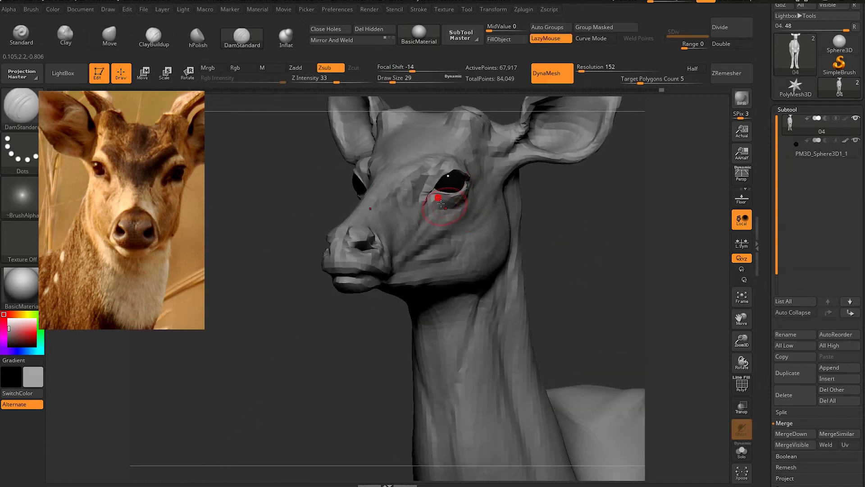
{"action": "left_click_drag", "start_coordinate": [559, 212], "coordinate": [471, 200]}
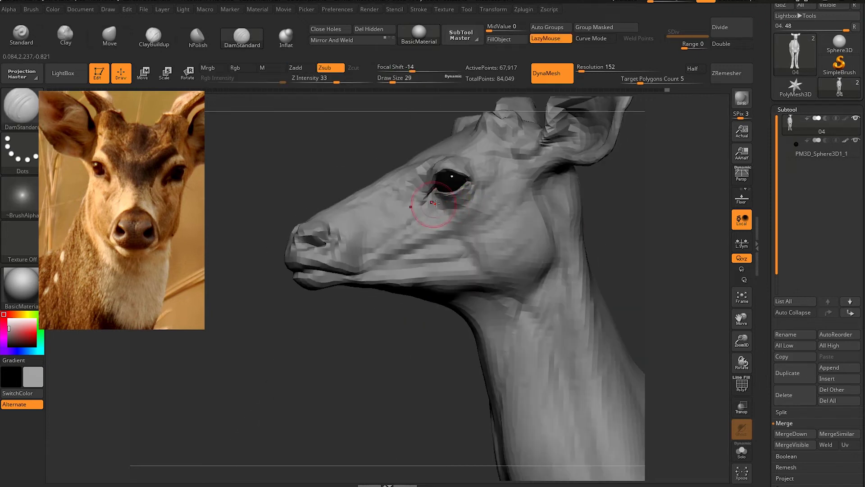
{"action": "mouse_move", "coordinate": [370, 316]}
{"action": "left_mouse_down"}
{"action": "mouse_move", "coordinate": [353, 354]}
{"action": "mouse_move", "coordinate": [614, 218]}
{"action": "mouse_move", "coordinate": [509, 155]}
{"action": "left_mouse_up"}
{"action": "mouse_move", "coordinate": [516, 187]}
{"action": "left_mouse_down"}
{"action": "mouse_move", "coordinate": [546, 160]}
{"action": "mouse_move", "coordinate": [629, 205]}
{"action": "mouse_move", "coordinate": [472, 193]}
{"action": "left_mouse_up"}
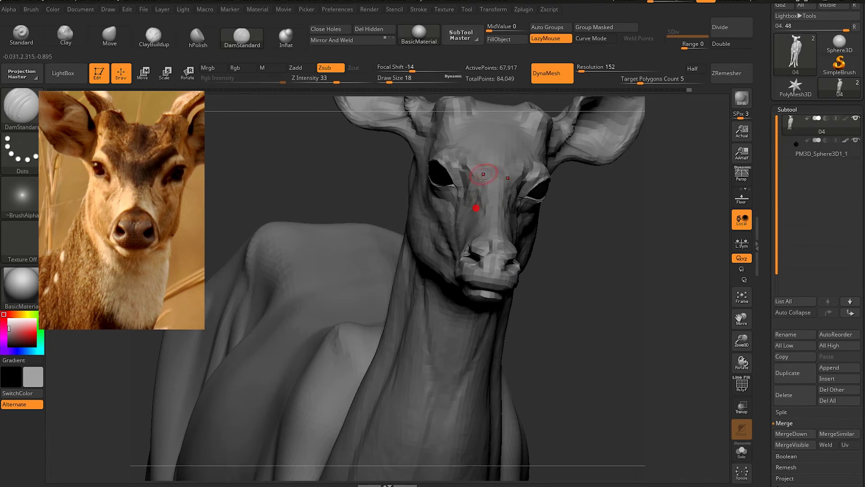
{"action": "left_click_drag", "start_coordinate": [481, 204], "coordinate": [539, 164]}
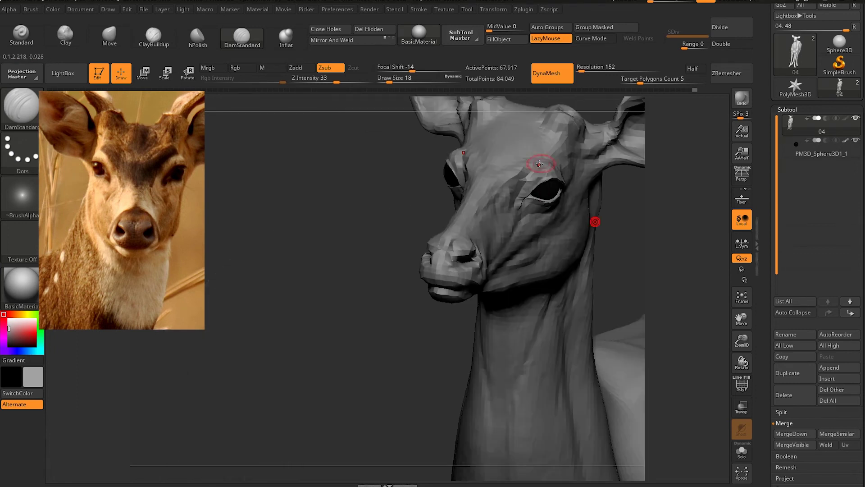
{"action": "mouse_move", "coordinate": [416, 244]}
{"action": "left_mouse_down"}
{"action": "mouse_move", "coordinate": [405, 231]}
{"action": "mouse_move", "coordinate": [463, 201]}
{"action": "mouse_move", "coordinate": [613, 194]}
{"action": "left_mouse_up"}
{"action": "mouse_move", "coordinate": [550, 224]}
{"action": "left_mouse_down"}
{"action": "mouse_move", "coordinate": [550, 185]}
{"action": "mouse_move", "coordinate": [445, 197]}
{"action": "mouse_move", "coordinate": [422, 156]}
{"action": "left_mouse_up"}
Shape the ears and head with the Move brush from three-quarter and side views
{"action": "left_click", "coordinate": [116, 41]}
{"action": "mouse_move", "coordinate": [478, 211]}
{"action": "left_mouse_down"}
{"action": "mouse_move", "coordinate": [432, 201]}
{"action": "mouse_move", "coordinate": [435, 172]}
{"action": "mouse_move", "coordinate": [463, 174]}
{"action": "mouse_move", "coordinate": [436, 189]}
{"action": "mouse_move", "coordinate": [469, 179]}
{"action": "mouse_move", "coordinate": [433, 150]}
{"action": "mouse_move", "coordinate": [510, 168]}
{"action": "mouse_move", "coordinate": [479, 290]}
{"action": "mouse_move", "coordinate": [551, 290]}
{"action": "mouse_move", "coordinate": [439, 293]}
{"action": "left_mouse_up"}
{"action": "mouse_move", "coordinate": [585, 201]}
{"action": "left_mouse_down"}
{"action": "mouse_move", "coordinate": [550, 257]}
{"action": "mouse_move", "coordinate": [497, 251]}
{"action": "mouse_move", "coordinate": [502, 255]}
{"action": "left_mouse_up"}
{"action": "left_click_drag", "start_coordinate": [425, 293], "coordinate": [388, 252]}
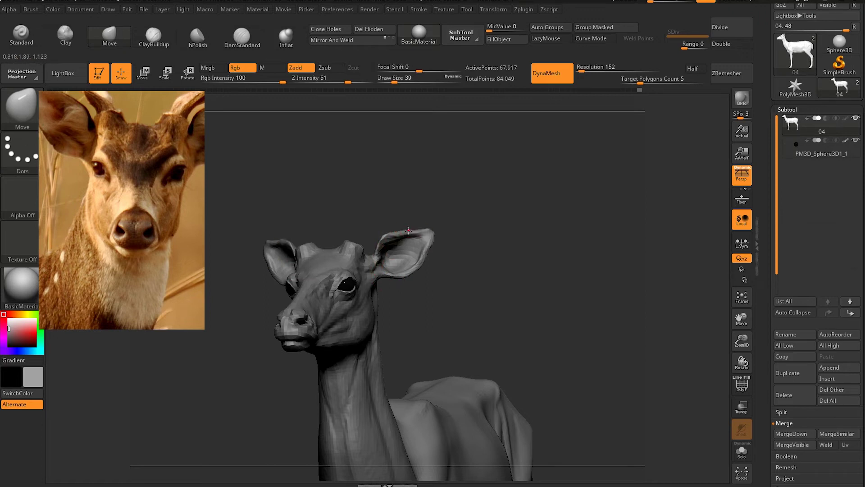
{"action": "mouse_move", "coordinate": [424, 270]}
{"action": "left_mouse_down"}
{"action": "mouse_move", "coordinate": [449, 315]}
{"action": "mouse_move", "coordinate": [456, 235]}
{"action": "mouse_move", "coordinate": [492, 213]}
{"action": "mouse_move", "coordinate": [468, 264]}
{"action": "mouse_move", "coordinate": [375, 170]}
{"action": "left_mouse_up"}
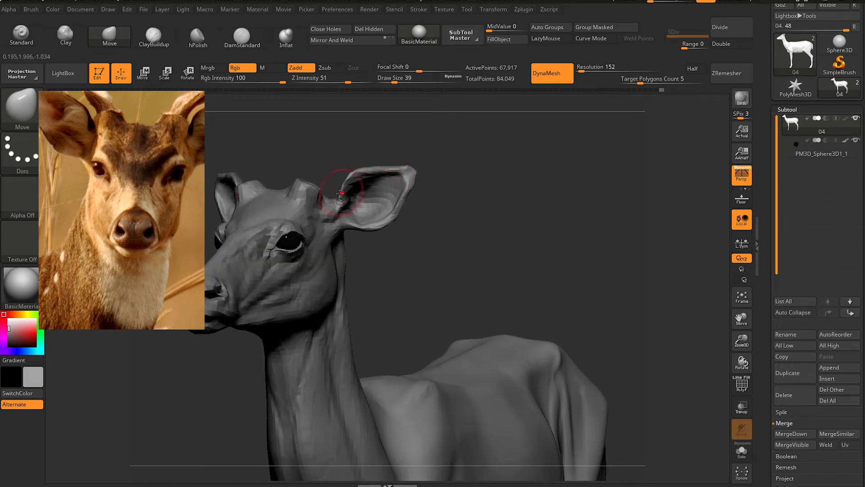
Shrink the brush to size 23 and build up the inner ear cup with ClayBuildup
{"action": "key", "text": "s"}
{"action": "left_click_drag", "start_coordinate": [342, 197], "coordinate": [347, 188]}
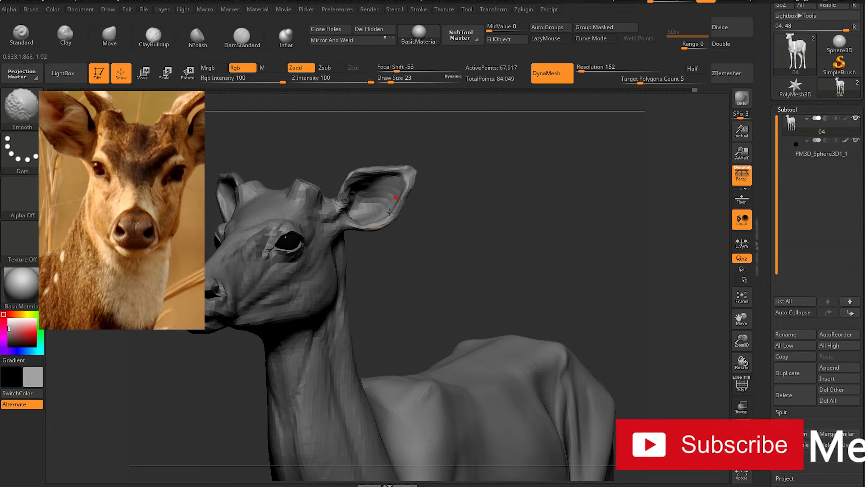
{"action": "key", "text": "ctrl"}
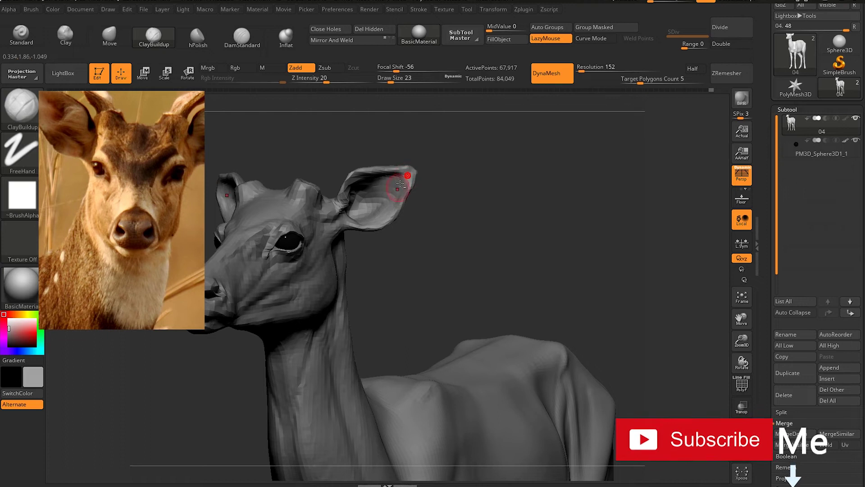
{"action": "mouse_move", "coordinate": [417, 246]}
{"action": "left_mouse_down", "text": "alt"}
{"action": "mouse_move", "coordinate": [375, 180]}
{"action": "mouse_move", "coordinate": [530, 238]}
{"action": "mouse_move", "coordinate": [540, 138]}
{"action": "left_mouse_up", "text": "alt"}
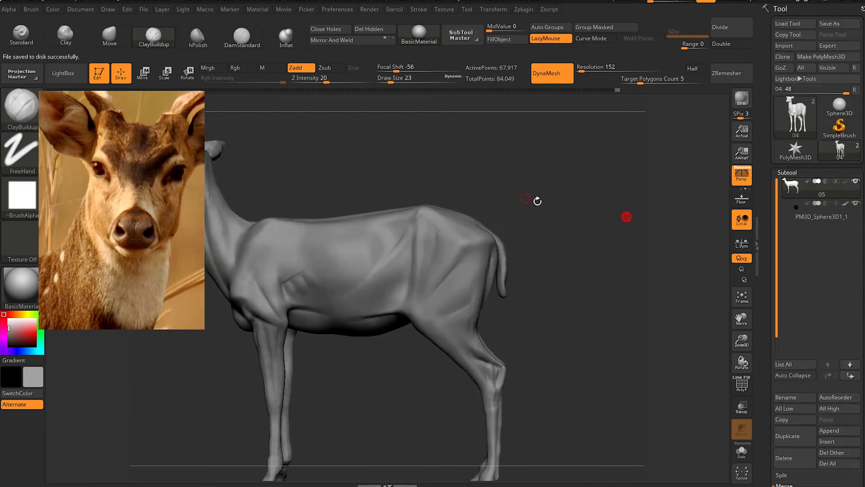
Set the brush size to 59 and inspect the hindquarters from rear and three-quarter views
{"action": "left_click_drag", "start_coordinate": [537, 199], "coordinate": [500, 221]}
{"action": "key", "text": "space"}
{"action": "left_click_drag", "start_coordinate": [431, 186], "coordinate": [434, 186]}
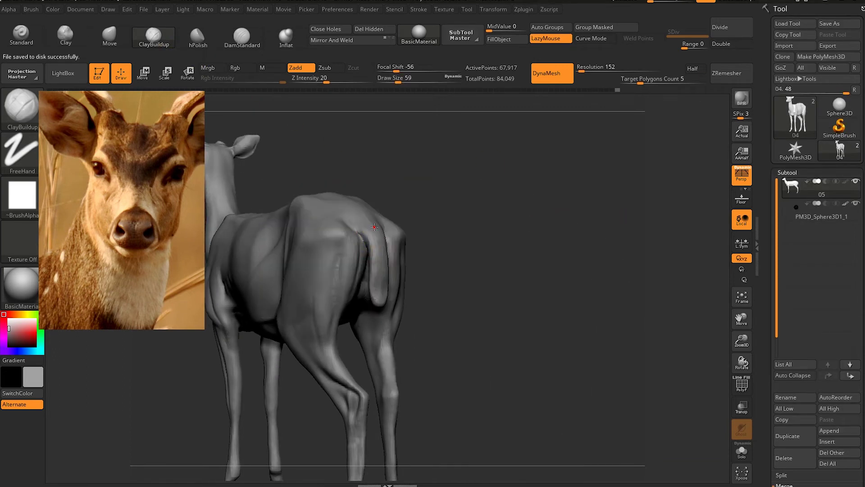
{"action": "mouse_move", "coordinate": [379, 257]}
{"action": "left_mouse_down", "text": "shift"}
{"action": "mouse_move", "coordinate": [384, 268]}
{"action": "mouse_move", "coordinate": [428, 251]}
{"action": "mouse_move", "coordinate": [389, 225]}
{"action": "mouse_move", "coordinate": [359, 229]}
{"action": "mouse_move", "coordinate": [436, 217]}
{"action": "mouse_move", "coordinate": [495, 284]}
{"action": "mouse_move", "coordinate": [403, 328]}
{"action": "left_mouse_up", "text": "shift"}
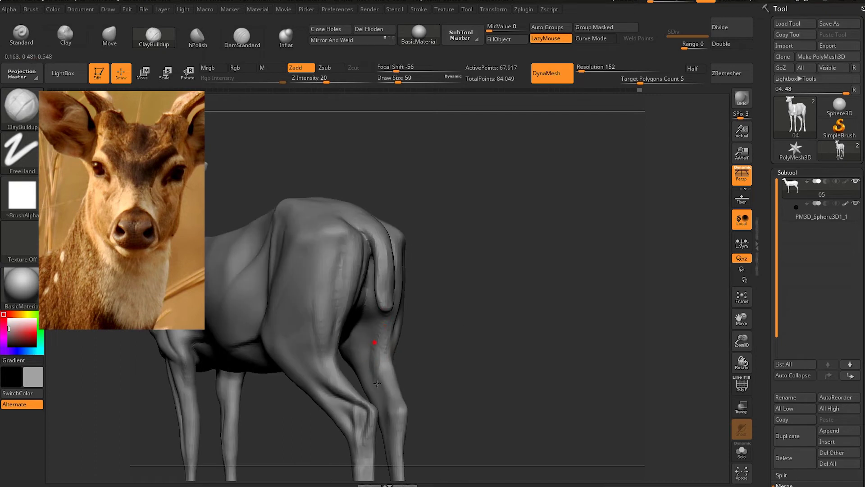
{"action": "left_click_drag", "start_coordinate": [377, 383], "coordinate": [387, 356], "text": "shift"}
{"action": "left_click_drag", "start_coordinate": [402, 317], "coordinate": [437, 349]}
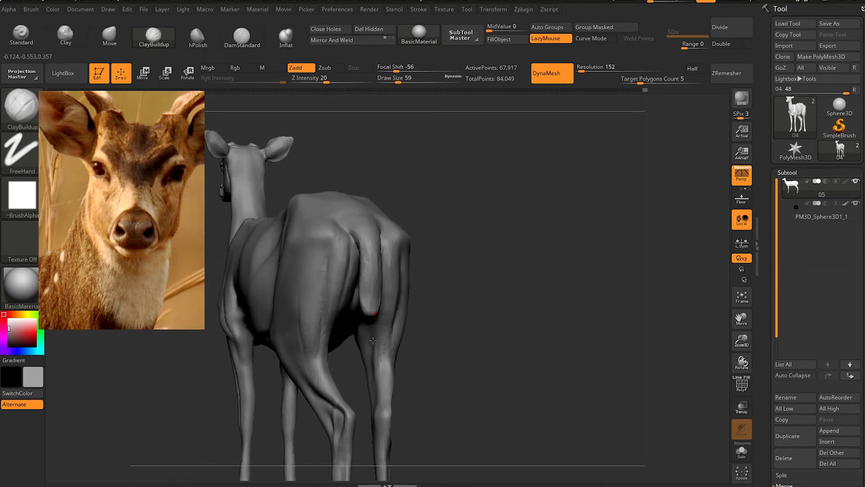
{"action": "left_click_drag", "start_coordinate": [373, 340], "coordinate": [378, 342]}
{"action": "mouse_move", "coordinate": [381, 309]}
{"action": "left_mouse_down"}
{"action": "mouse_move", "coordinate": [434, 329]}
{"action": "mouse_move", "coordinate": [414, 316]}
{"action": "mouse_move", "coordinate": [431, 217]}
{"action": "left_mouse_up"}
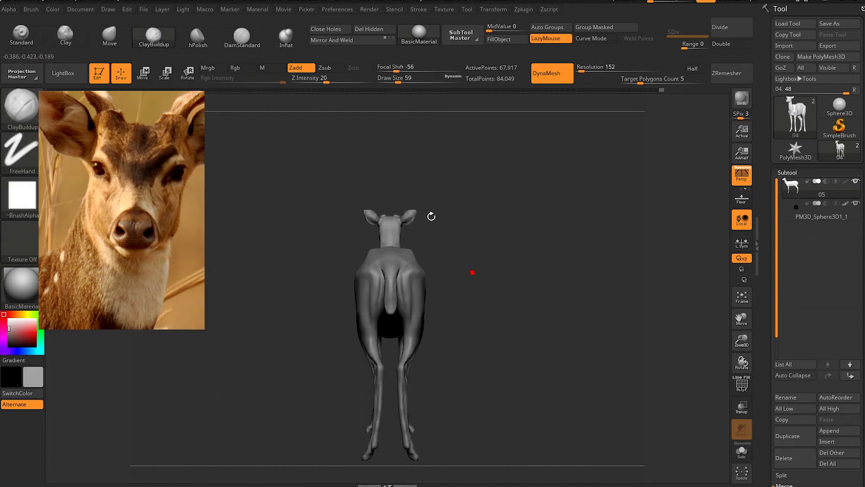
{"action": "mouse_move", "coordinate": [468, 286]}
{"action": "left_mouse_down"}
{"action": "mouse_move", "coordinate": [451, 358]}
{"action": "mouse_move", "coordinate": [475, 291]}
{"action": "mouse_move", "coordinate": [395, 288]}
{"action": "left_mouse_up"}
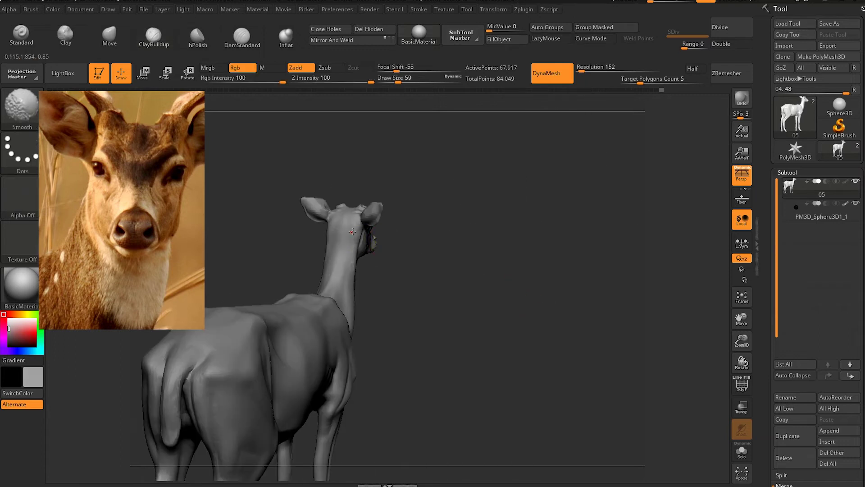
Adjust the back of the neck and head profile with the Move brush
{"action": "key", "text": "b"}
{"action": "key", "text": "m"}
{"action": "key", "text": "v"}
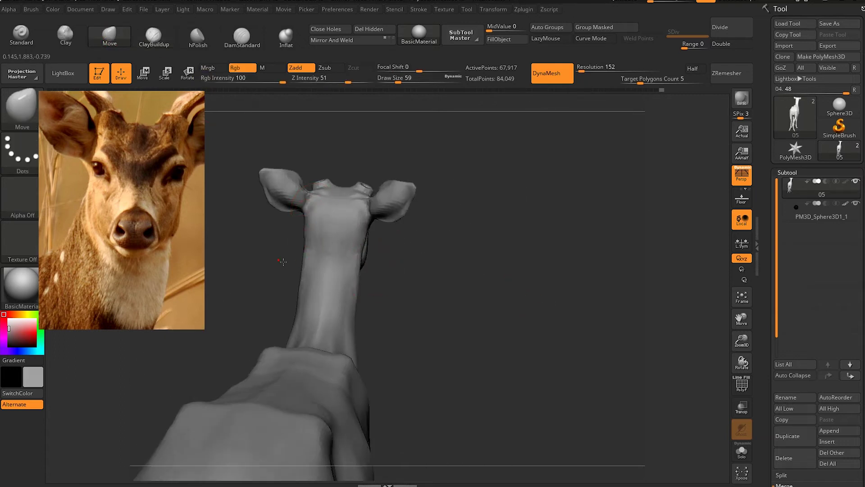
{"action": "left_click_drag", "start_coordinate": [284, 256], "coordinate": [306, 219]}
{"action": "mouse_move", "coordinate": [300, 290]}
{"action": "left_mouse_down"}
{"action": "mouse_move", "coordinate": [360, 247]}
{"action": "mouse_move", "coordinate": [357, 261]}
{"action": "mouse_move", "coordinate": [359, 242]}
{"action": "left_mouse_up"}
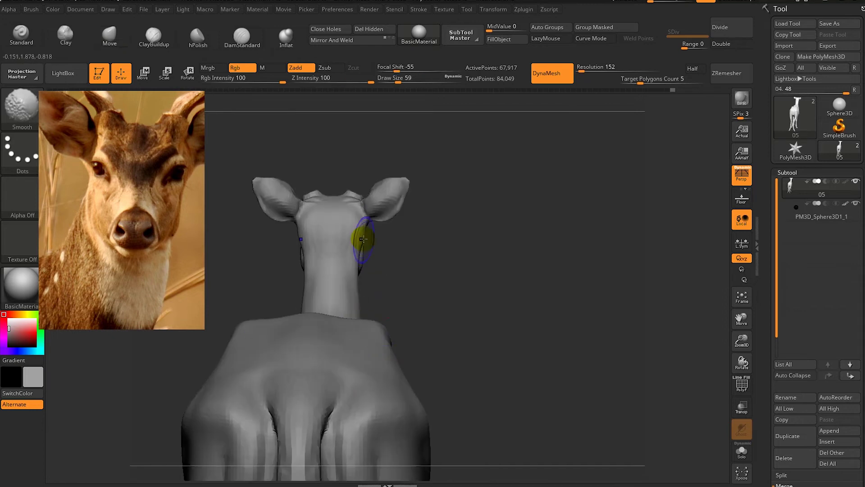
{"action": "left_click_drag", "start_coordinate": [405, 271], "coordinate": [345, 232]}
{"action": "mouse_move", "coordinate": [466, 182]}
{"action": "left_mouse_down"}
{"action": "mouse_move", "coordinate": [347, 231]}
{"action": "mouse_move", "coordinate": [417, 282]}
{"action": "mouse_move", "coordinate": [442, 225]}
{"action": "mouse_move", "coordinate": [495, 158]}
{"action": "mouse_move", "coordinate": [521, 170]}
{"action": "mouse_move", "coordinate": [516, 183]}
{"action": "mouse_move", "coordinate": [415, 268]}
{"action": "mouse_move", "coordinate": [458, 250]}
{"action": "mouse_move", "coordinate": [521, 245]}
{"action": "mouse_move", "coordinate": [518, 221]}
{"action": "left_mouse_up"}
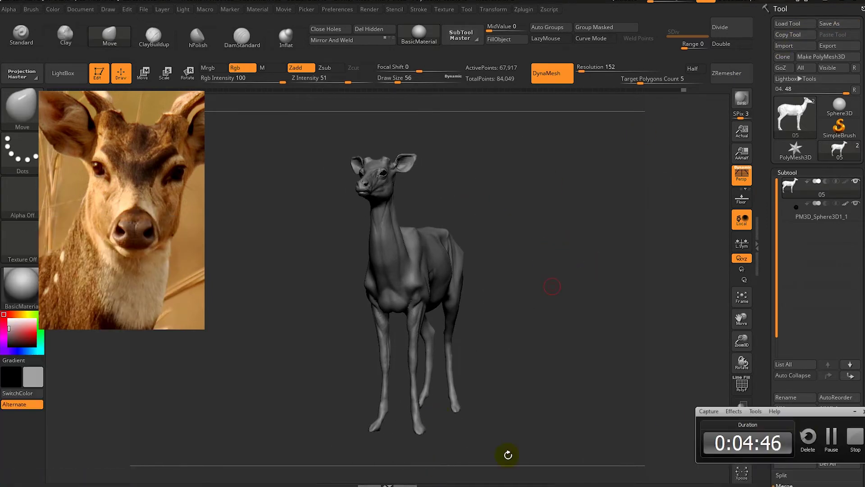
Hide everything except the lower front legs and hooves with a SelectRect box
{"action": "mouse_move", "coordinate": [568, 309]}
{"action": "left_mouse_down", "text": "alt"}
{"action": "mouse_move", "coordinate": [535, 290]}
{"action": "mouse_move", "coordinate": [540, 328]}
{"action": "left_mouse_up", "text": "alt"}
{"action": "left_click_drag", "start_coordinate": [412, 412], "coordinate": [487, 396], "text": "ctrl+shift"}
{"action": "mouse_move", "coordinate": [561, 305]}
{"action": "left_mouse_down"}
{"action": "mouse_move", "coordinate": [502, 339]}
{"action": "mouse_move", "coordinate": [547, 327]}
{"action": "mouse_move", "coordinate": [525, 355]}
{"action": "mouse_move", "coordinate": [537, 384]}
{"action": "mouse_move", "coordinate": [482, 290]}
{"action": "left_mouse_up"}
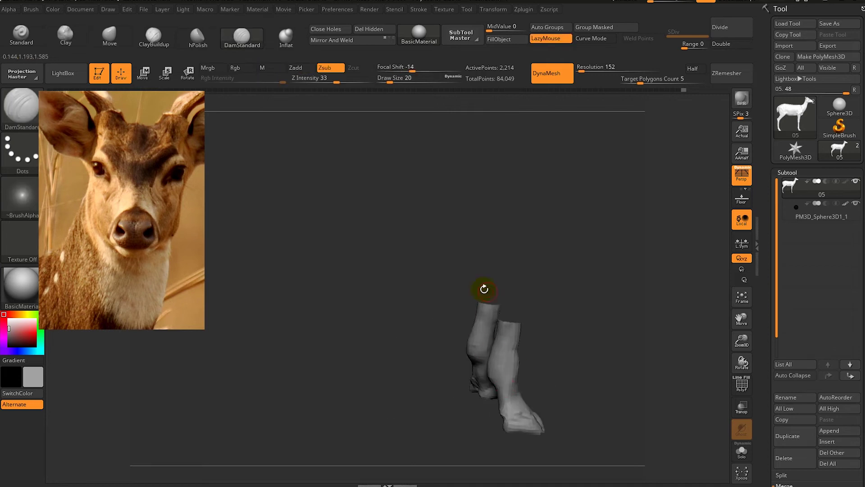
Select ClayBuildup and turn both lower legs upright to inspect them
{"action": "key", "text": "b"}
{"action": "key", "text": "c"}
{"action": "key", "text": "b"}
{"action": "left_click_drag", "start_coordinate": [450, 264], "coordinate": [508, 378]}
{"action": "mouse_move", "coordinate": [557, 390]}
{"action": "left_mouse_down"}
{"action": "mouse_move", "coordinate": [550, 421]}
{"action": "mouse_move", "coordinate": [516, 374]}
{"action": "left_mouse_up"}
{"action": "mouse_move", "coordinate": [539, 436]}
{"action": "left_mouse_down"}
{"action": "mouse_move", "coordinate": [558, 349]}
{"action": "mouse_move", "coordinate": [533, 360]}
{"action": "mouse_move", "coordinate": [547, 347]}
{"action": "left_mouse_up"}
{"action": "mouse_move", "coordinate": [567, 374]}
{"action": "left_mouse_down"}
{"action": "mouse_move", "coordinate": [547, 348]}
{"action": "mouse_move", "coordinate": [530, 348]}
{"action": "left_mouse_up"}
{"action": "mouse_move", "coordinate": [482, 361]}
{"action": "left_mouse_down"}
{"action": "mouse_move", "coordinate": [473, 407]}
{"action": "mouse_move", "coordinate": [516, 320]}
{"action": "mouse_move", "coordinate": [496, 270]}
{"action": "mouse_move", "coordinate": [558, 257]}
{"action": "mouse_move", "coordinate": [493, 304]}
{"action": "left_mouse_up"}
With the Move brush, shape the lower leg toward a hoof, checking top, end and front views
{"action": "left_click", "coordinate": [109, 36]}
{"action": "left_click_drag", "start_coordinate": [468, 333], "coordinate": [525, 326]}
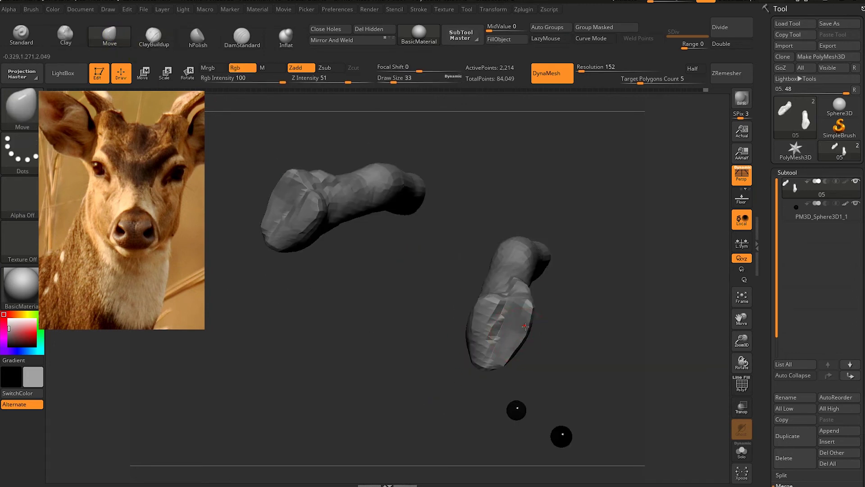
{"action": "mouse_move", "coordinate": [520, 287]}
{"action": "left_mouse_down"}
{"action": "mouse_move", "coordinate": [511, 299]}
{"action": "mouse_move", "coordinate": [559, 301]}
{"action": "mouse_move", "coordinate": [559, 333]}
{"action": "mouse_move", "coordinate": [575, 343]}
{"action": "mouse_move", "coordinate": [575, 257]}
{"action": "mouse_move", "coordinate": [552, 315]}
{"action": "mouse_move", "coordinate": [586, 354]}
{"action": "mouse_move", "coordinate": [571, 318]}
{"action": "mouse_move", "coordinate": [555, 314]}
{"action": "mouse_move", "coordinate": [540, 286]}
{"action": "mouse_move", "coordinate": [502, 305]}
{"action": "mouse_move", "coordinate": [560, 286]}
{"action": "mouse_move", "coordinate": [589, 309]}
{"action": "mouse_move", "coordinate": [541, 339]}
{"action": "mouse_move", "coordinate": [561, 351]}
{"action": "left_mouse_up"}
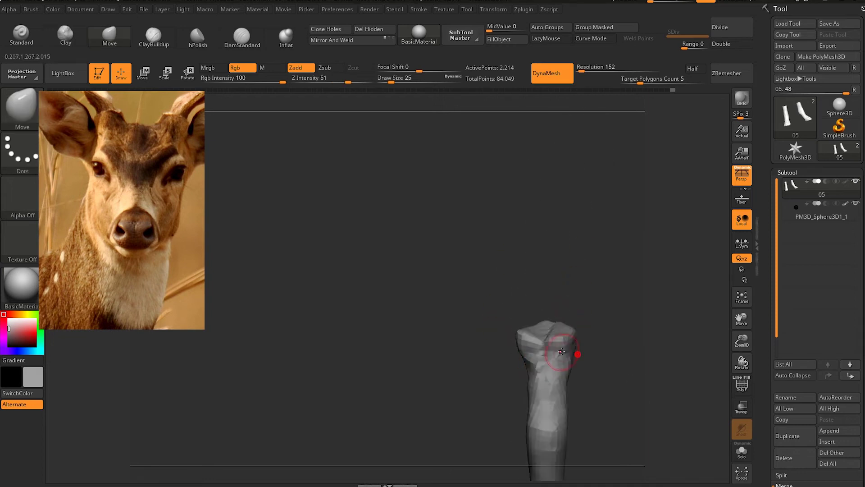
{"action": "mouse_move", "coordinate": [570, 301]}
{"action": "left_mouse_down"}
{"action": "mouse_move", "coordinate": [585, 336]}
{"action": "mouse_move", "coordinate": [534, 355]}
{"action": "left_mouse_up"}
{"action": "mouse_move", "coordinate": [523, 324]}
{"action": "left_mouse_down"}
{"action": "mouse_move", "coordinate": [579, 338]}
{"action": "mouse_move", "coordinate": [547, 324]}
{"action": "mouse_move", "coordinate": [535, 366]}
{"action": "mouse_move", "coordinate": [555, 344]}
{"action": "left_mouse_up"}
{"action": "mouse_move", "coordinate": [566, 313]}
{"action": "left_mouse_down", "text": "shift"}
{"action": "mouse_move", "coordinate": [528, 318]}
{"action": "mouse_move", "coordinate": [566, 328]}
{"action": "mouse_move", "coordinate": [550, 321]}
{"action": "left_mouse_up", "text": "shift"}
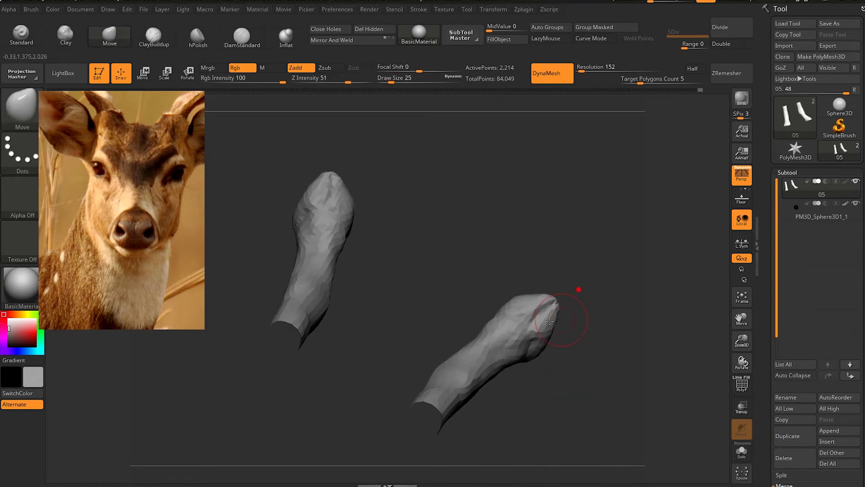
{"action": "mouse_move", "coordinate": [488, 322]}
{"action": "left_mouse_down"}
{"action": "mouse_move", "coordinate": [483, 367]}
{"action": "mouse_move", "coordinate": [513, 312]}
{"action": "left_mouse_up"}
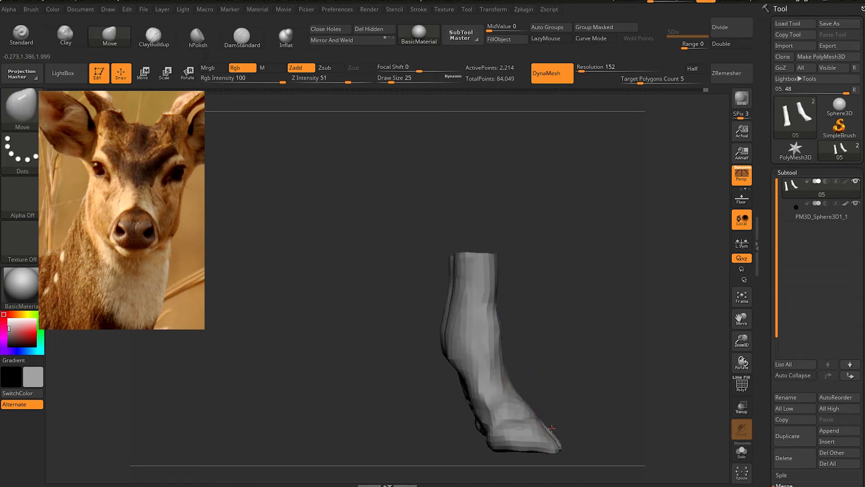
{"action": "mouse_move", "coordinate": [499, 416]}
{"action": "left_mouse_down"}
{"action": "mouse_move", "coordinate": [487, 435]}
{"action": "mouse_move", "coordinate": [514, 390]}
{"action": "mouse_move", "coordinate": [445, 443]}
{"action": "left_mouse_up"}
{"action": "left_click_drag", "start_coordinate": [483, 383], "coordinate": [519, 354]}
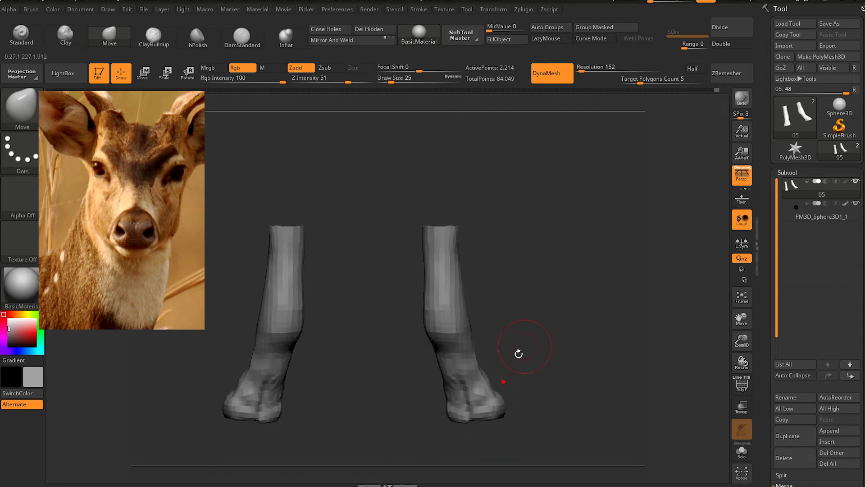
{"action": "mouse_move", "coordinate": [456, 431]}
{"action": "left_mouse_down"}
{"action": "mouse_move", "coordinate": [515, 392]}
{"action": "mouse_move", "coordinate": [483, 405]}
{"action": "mouse_move", "coordinate": [497, 429]}
{"action": "mouse_move", "coordinate": [477, 412]}
{"action": "mouse_move", "coordinate": [508, 396]}
{"action": "mouse_move", "coordinate": [465, 433]}
{"action": "mouse_move", "coordinate": [499, 413]}
{"action": "mouse_move", "coordinate": [538, 443]}
{"action": "mouse_move", "coordinate": [568, 392]}
{"action": "mouse_move", "coordinate": [589, 384]}
{"action": "mouse_move", "coordinate": [550, 366]}
{"action": "mouse_move", "coordinate": [590, 379]}
{"action": "left_mouse_up"}
Switch to DamStandard and carve a split down the front of each hoof
{"action": "key", "text": "space"}
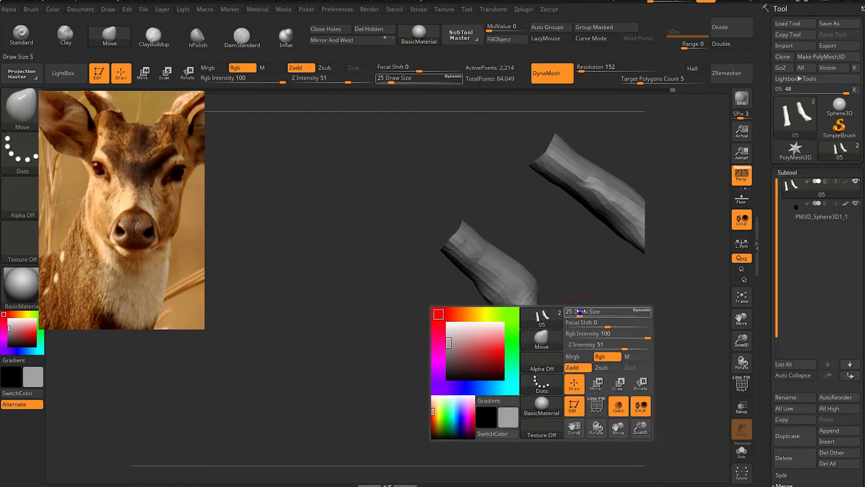
{"action": "left_click", "coordinate": [253, 48]}
{"action": "mouse_move", "coordinate": [405, 293]}
{"action": "left_mouse_down"}
{"action": "mouse_move", "coordinate": [530, 389]}
{"action": "mouse_move", "coordinate": [542, 377]}
{"action": "left_mouse_up"}
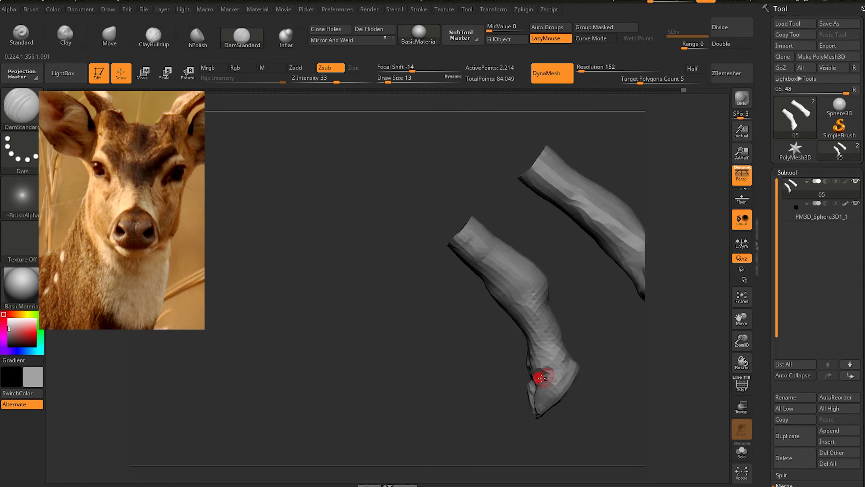
{"action": "mouse_move", "coordinate": [589, 361]}
{"action": "left_mouse_down"}
{"action": "mouse_move", "coordinate": [561, 356]}
{"action": "mouse_move", "coordinate": [550, 377]}
{"action": "mouse_move", "coordinate": [575, 400]}
{"action": "mouse_move", "coordinate": [522, 401]}
{"action": "left_mouse_up"}
{"action": "mouse_move", "coordinate": [581, 403]}
{"action": "left_mouse_down"}
{"action": "mouse_move", "coordinate": [542, 417]}
{"action": "mouse_move", "coordinate": [533, 333]}
{"action": "mouse_move", "coordinate": [547, 321]}
{"action": "mouse_move", "coordinate": [589, 314]}
{"action": "left_mouse_up"}
{"action": "mouse_move", "coordinate": [528, 372]}
{"action": "left_mouse_down"}
{"action": "mouse_move", "coordinate": [572, 379]}
{"action": "mouse_move", "coordinate": [566, 347]}
{"action": "mouse_move", "coordinate": [567, 387]}
{"action": "left_mouse_up"}
{"action": "left_click_drag", "start_coordinate": [565, 423], "coordinate": [531, 412]}
{"action": "mouse_move", "coordinate": [557, 353]}
{"action": "left_mouse_down"}
{"action": "mouse_move", "coordinate": [575, 361]}
{"action": "mouse_move", "coordinate": [428, 257]}
{"action": "left_mouse_up"}
Switch back to Move and push the hoof into a blockier form at brush size 22
{"action": "key", "text": "b"}
{"action": "key", "text": "m"}
{"action": "key", "text": "v"}
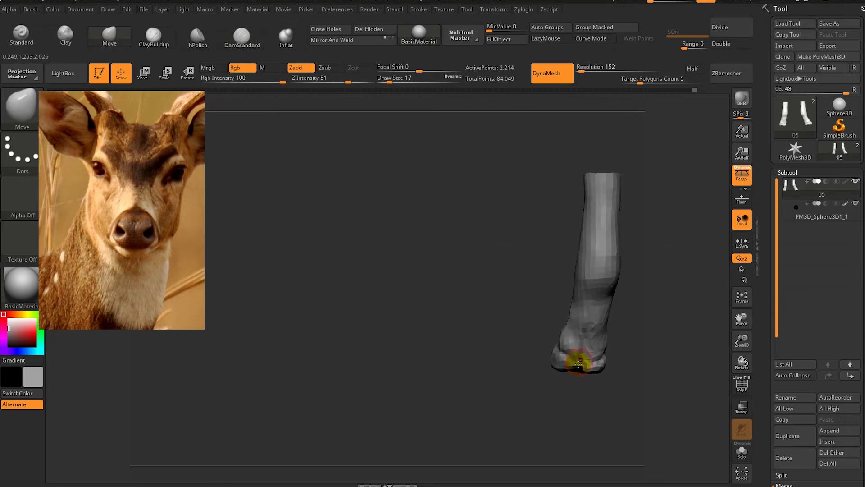
{"action": "left_click_drag", "start_coordinate": [588, 370], "coordinate": [582, 330]}
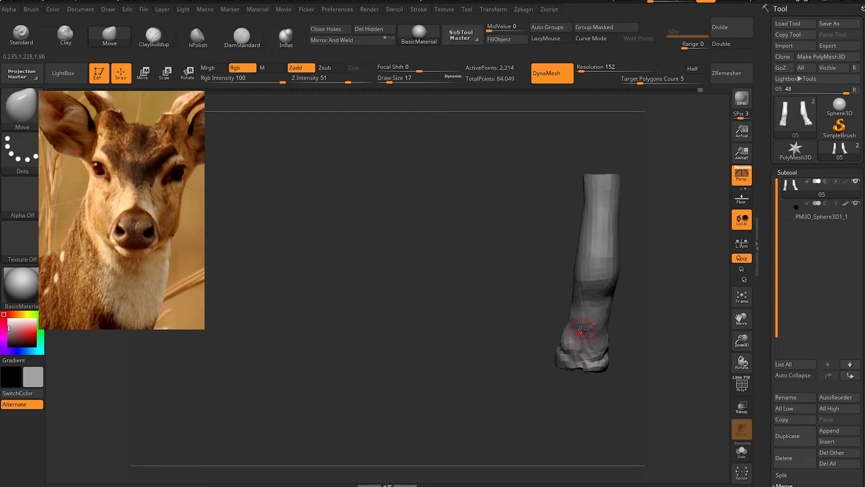
{"action": "mouse_move", "coordinate": [628, 312]}
{"action": "left_mouse_down"}
{"action": "mouse_move", "coordinate": [604, 386]}
{"action": "mouse_move", "coordinate": [633, 300]}
{"action": "mouse_move", "coordinate": [531, 347]}
{"action": "mouse_move", "coordinate": [580, 357]}
{"action": "mouse_move", "coordinate": [587, 369]}
{"action": "mouse_move", "coordinate": [550, 347]}
{"action": "mouse_move", "coordinate": [580, 366]}
{"action": "mouse_move", "coordinate": [560, 377]}
{"action": "mouse_move", "coordinate": [594, 365]}
{"action": "left_mouse_up"}
{"action": "key", "text": "space"}
{"action": "mouse_move", "coordinate": [575, 404]}
{"action": "left_mouse_down"}
{"action": "mouse_move", "coordinate": [581, 390]}
{"action": "mouse_move", "coordinate": [609, 380]}
{"action": "mouse_move", "coordinate": [599, 322]}
{"action": "left_mouse_up"}
Turn off perspective and refine the hooves with Move sizes 33, 29, then 17
{"action": "key", "text": "space"}
{"action": "left_click_drag", "start_coordinate": [570, 281], "coordinate": [572, 281]}
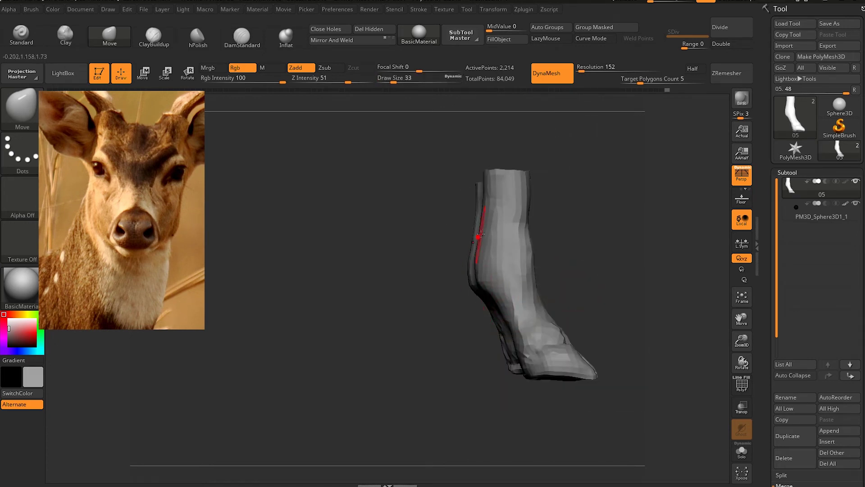
{"action": "left_click_drag", "start_coordinate": [565, 247], "coordinate": [568, 268]}
{"action": "key", "text": "p"}
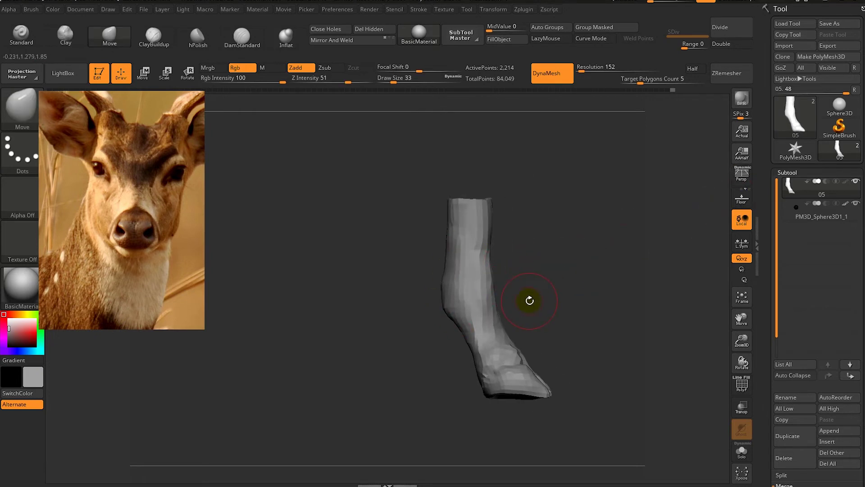
{"action": "mouse_move", "coordinate": [509, 332]}
{"action": "left_mouse_down"}
{"action": "mouse_move", "coordinate": [518, 312]}
{"action": "mouse_move", "coordinate": [491, 316]}
{"action": "left_mouse_up"}
{"action": "key", "text": "space"}
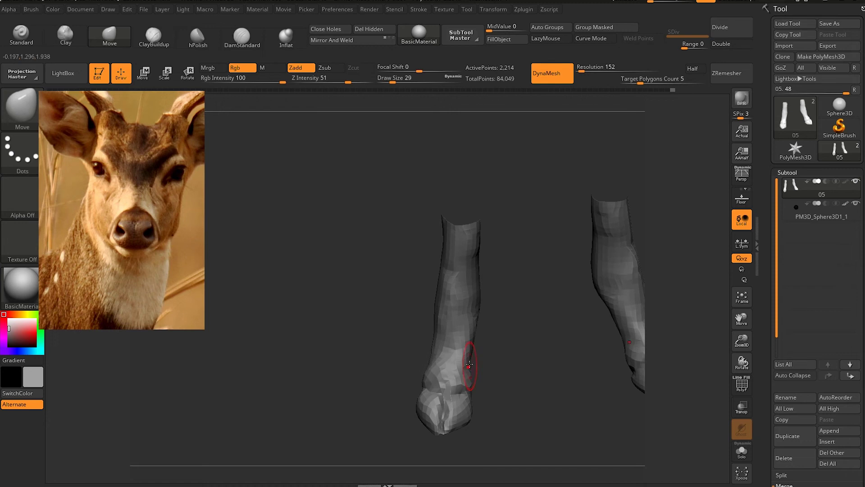
{"action": "key", "text": "space"}
{"action": "left_click_drag", "start_coordinate": [509, 280], "coordinate": [494, 280]}
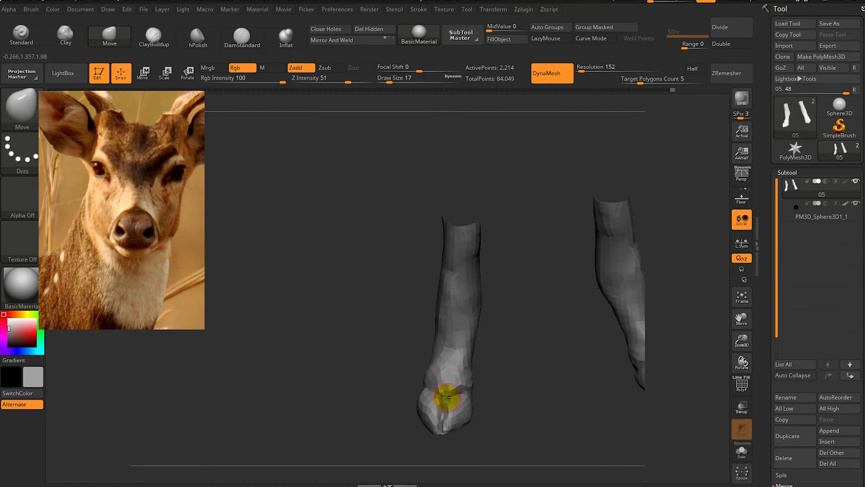
{"action": "mouse_move", "coordinate": [444, 394]}
{"action": "left_mouse_down"}
{"action": "mouse_move", "coordinate": [418, 376]}
{"action": "mouse_move", "coordinate": [466, 396]}
{"action": "mouse_move", "coordinate": [450, 431]}
{"action": "mouse_move", "coordinate": [428, 421]}
{"action": "mouse_move", "coordinate": [444, 425]}
{"action": "left_mouse_up"}
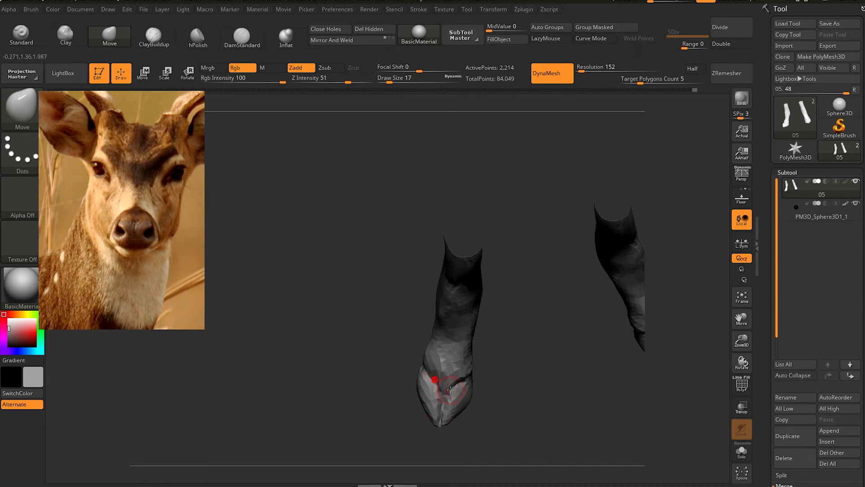
{"action": "mouse_move", "coordinate": [446, 407]}
{"action": "left_mouse_down"}
{"action": "mouse_move", "coordinate": [411, 430]}
{"action": "mouse_move", "coordinate": [448, 384]}
{"action": "mouse_move", "coordinate": [498, 370]}
{"action": "mouse_move", "coordinate": [496, 329]}
{"action": "mouse_move", "coordinate": [473, 377]}
{"action": "left_mouse_up"}
Orbit around the isolated leg pieces, trying DamStandard before selecting Move
{"action": "left_click", "coordinate": [242, 36]}
{"action": "left_click_drag", "start_coordinate": [496, 342], "coordinate": [459, 419]}
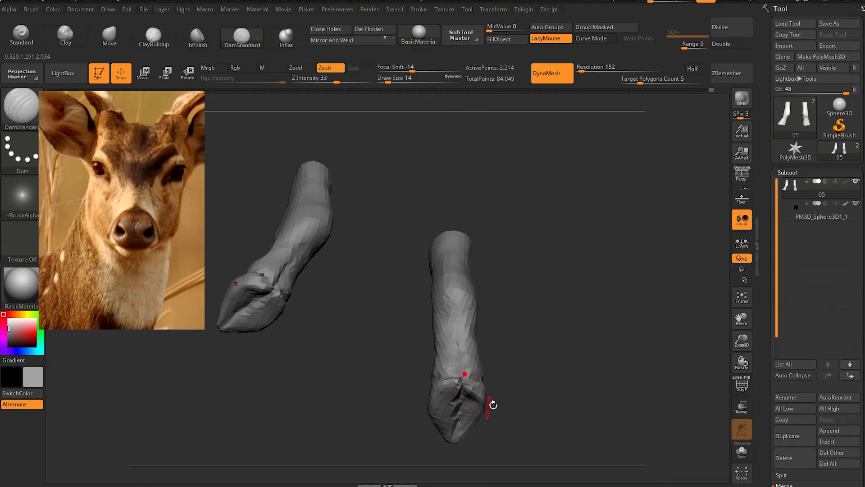
{"action": "mouse_move", "coordinate": [396, 224]}
{"action": "left_mouse_down"}
{"action": "mouse_move", "coordinate": [469, 386]}
{"action": "mouse_move", "coordinate": [515, 405]}
{"action": "mouse_move", "coordinate": [466, 386]}
{"action": "mouse_move", "coordinate": [486, 378]}
{"action": "mouse_move", "coordinate": [456, 405]}
{"action": "mouse_move", "coordinate": [527, 415]}
{"action": "mouse_move", "coordinate": [517, 401]}
{"action": "mouse_move", "coordinate": [534, 356]}
{"action": "mouse_move", "coordinate": [588, 363]}
{"action": "left_mouse_up"}
{"action": "left_click", "coordinate": [242, 37]}
{"action": "scroll", "coordinate": [534, 357], "scroll_direction": "up", "scroll_amount": 3}
{"action": "left_click", "coordinate": [125, 40]}
{"action": "key", "text": "space"}
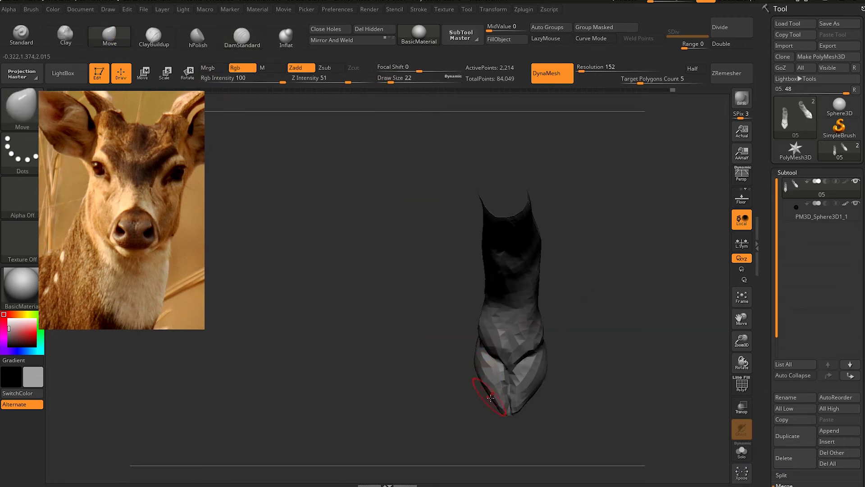
Inspect the legs from tilted, three-quarter and side views, then select ClayBuildup
{"action": "mouse_move", "coordinate": [484, 373]}
{"action": "left_mouse_down"}
{"action": "mouse_move", "coordinate": [563, 352]}
{"action": "mouse_move", "coordinate": [471, 409]}
{"action": "left_mouse_up"}
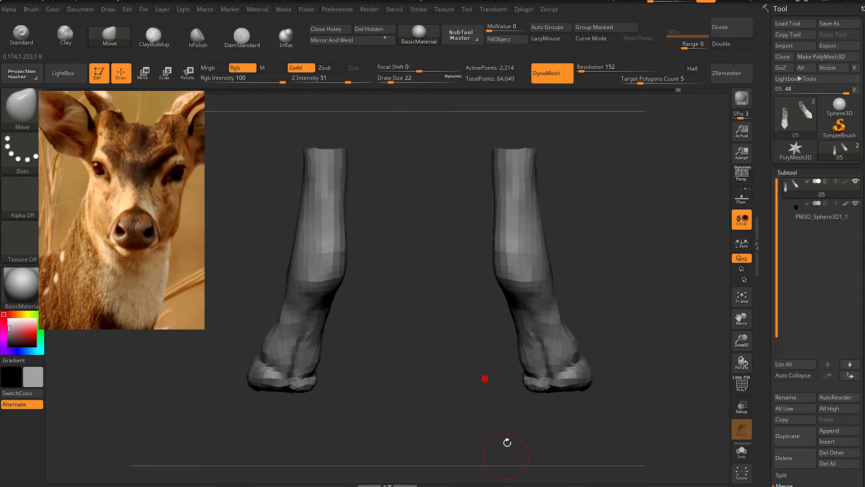
{"action": "left_click_drag", "start_coordinate": [565, 358], "coordinate": [601, 360]}
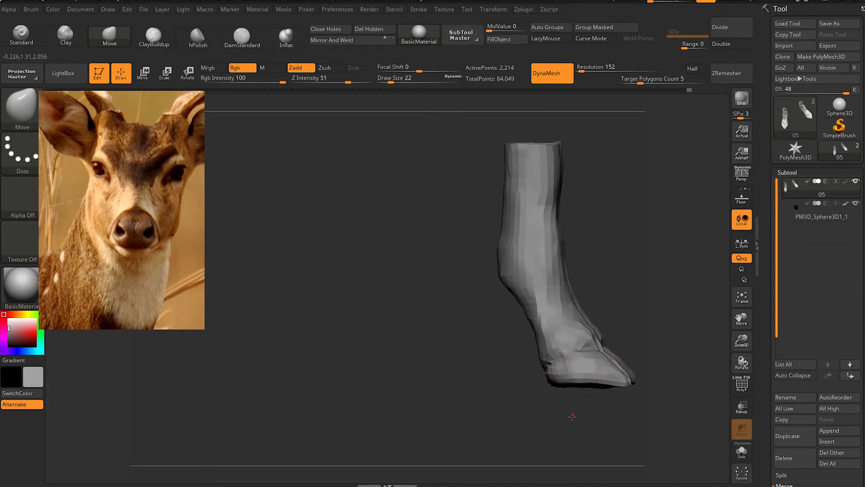
{"action": "left_click_drag", "start_coordinate": [571, 414], "coordinate": [580, 382]}
{"action": "mouse_move", "coordinate": [548, 411]}
{"action": "left_mouse_down"}
{"action": "mouse_move", "coordinate": [529, 394]}
{"action": "mouse_move", "coordinate": [530, 381]}
{"action": "mouse_move", "coordinate": [507, 381]}
{"action": "mouse_move", "coordinate": [542, 332]}
{"action": "mouse_move", "coordinate": [551, 376]}
{"action": "mouse_move", "coordinate": [354, 146]}
{"action": "left_mouse_up"}
{"action": "key", "text": "b"}
{"action": "key", "text": "c"}
{"action": "key", "text": "b"}
{"action": "mouse_move", "coordinate": [521, 338]}
{"action": "left_mouse_down"}
{"action": "mouse_move", "coordinate": [543, 326]}
{"action": "mouse_move", "coordinate": [492, 347]}
{"action": "mouse_move", "coordinate": [443, 324]}
{"action": "mouse_move", "coordinate": [494, 241]}
{"action": "mouse_move", "coordinate": [431, 301]}
{"action": "mouse_move", "coordinate": [431, 312]}
{"action": "left_mouse_up"}
{"action": "mouse_move", "coordinate": [424, 344]}
{"action": "left_mouse_down"}
{"action": "mouse_move", "coordinate": [498, 318]}
{"action": "mouse_move", "coordinate": [512, 354]}
{"action": "left_mouse_up"}
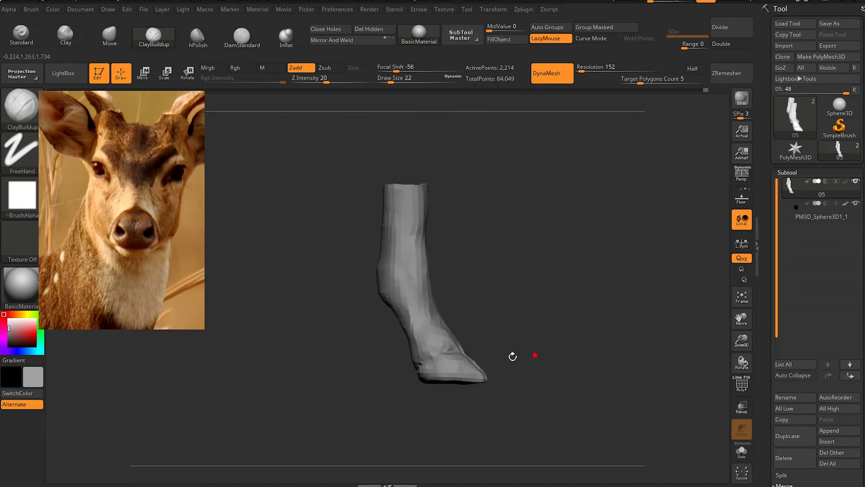
With Move at size 20, pull the knee area outward on both legs
{"action": "left_click", "coordinate": [109, 36]}
{"action": "left_click_drag", "start_coordinate": [315, 225], "coordinate": [406, 279]}
{"action": "key", "text": "space"}
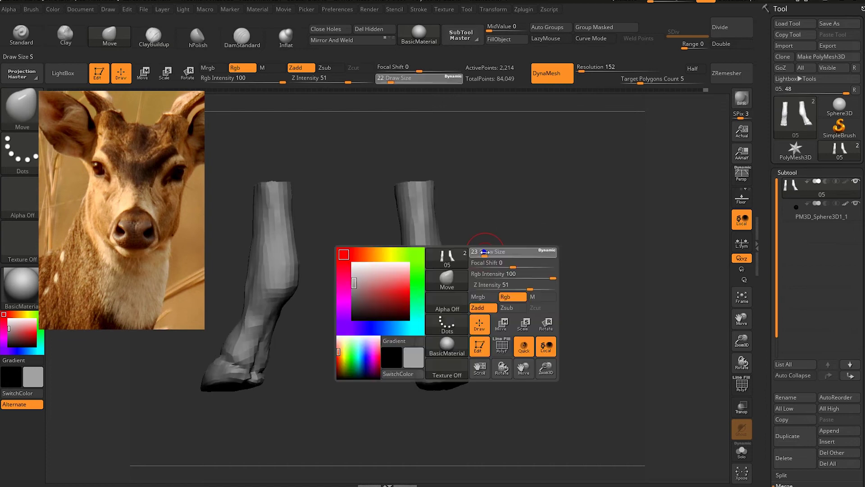
{"action": "left_click_drag", "start_coordinate": [487, 274], "coordinate": [500, 274]}
{"action": "left_click_drag", "start_coordinate": [428, 295], "coordinate": [438, 297]}
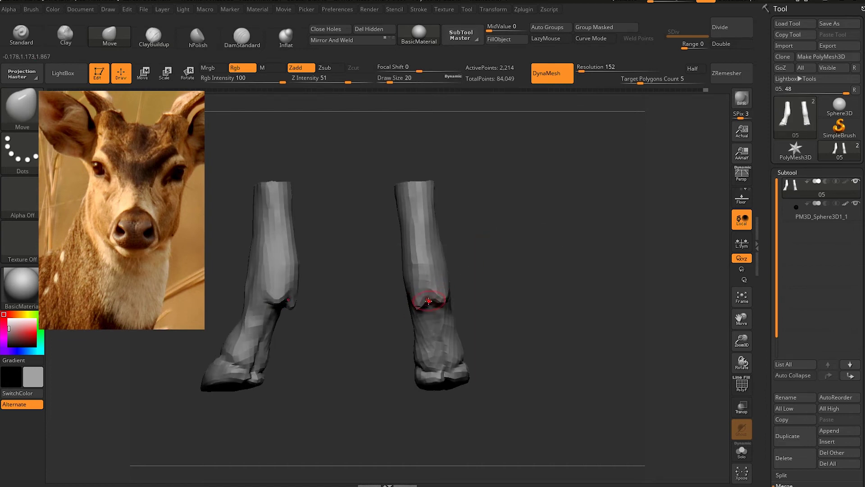
{"action": "mouse_move", "coordinate": [428, 301]}
{"action": "right_mouse_down"}
{"action": "mouse_move", "coordinate": [452, 302]}
{"action": "mouse_move", "coordinate": [470, 335]}
{"action": "right_mouse_up"}
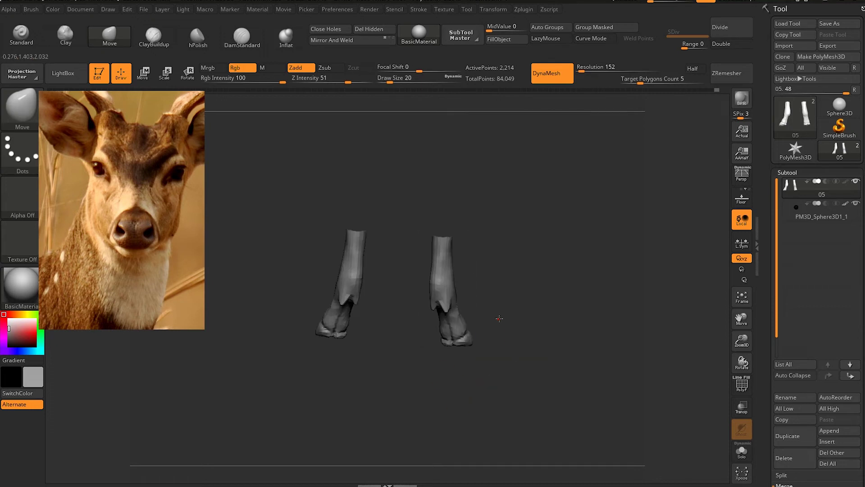
{"action": "mouse_move", "coordinate": [470, 336]}
{"action": "right_mouse_down"}
{"action": "mouse_move", "coordinate": [479, 288]}
{"action": "mouse_move", "coordinate": [469, 295]}
{"action": "right_mouse_up"}
Check both legs from front and side views, then unhide the rest of the deer body
{"action": "key", "text": "space"}
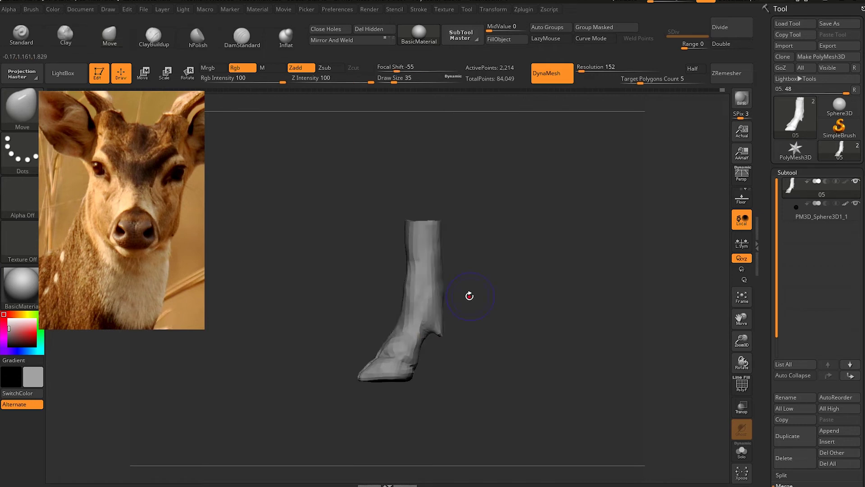
{"action": "mouse_move", "coordinate": [440, 329]}
{"action": "right_mouse_down", "text": "shift"}
{"action": "mouse_move", "coordinate": [464, 329]}
{"action": "mouse_move", "coordinate": [474, 267]}
{"action": "mouse_move", "coordinate": [528, 280]}
{"action": "right_mouse_up", "text": "shift"}
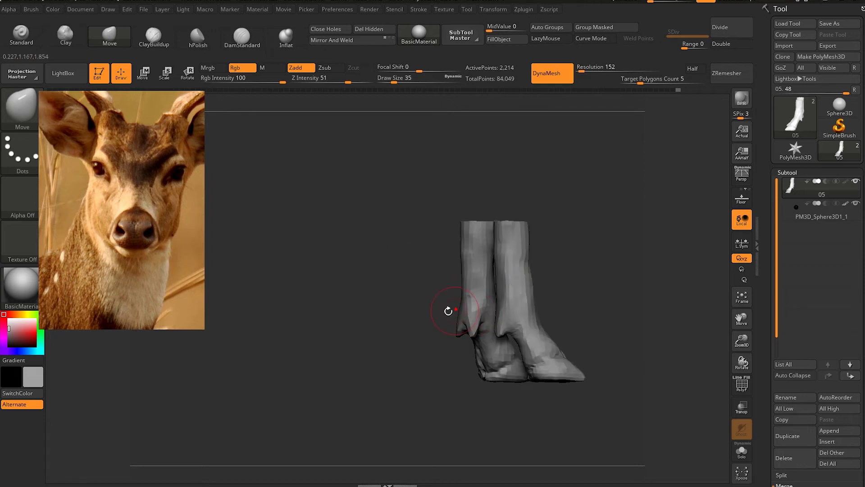
{"action": "mouse_move", "coordinate": [449, 310]}
{"action": "right_mouse_down"}
{"action": "mouse_move", "coordinate": [492, 310]}
{"action": "mouse_move", "coordinate": [476, 330]}
{"action": "mouse_move", "coordinate": [435, 342]}
{"action": "mouse_move", "coordinate": [580, 265]}
{"action": "mouse_move", "coordinate": [579, 287]}
{"action": "right_mouse_up"}
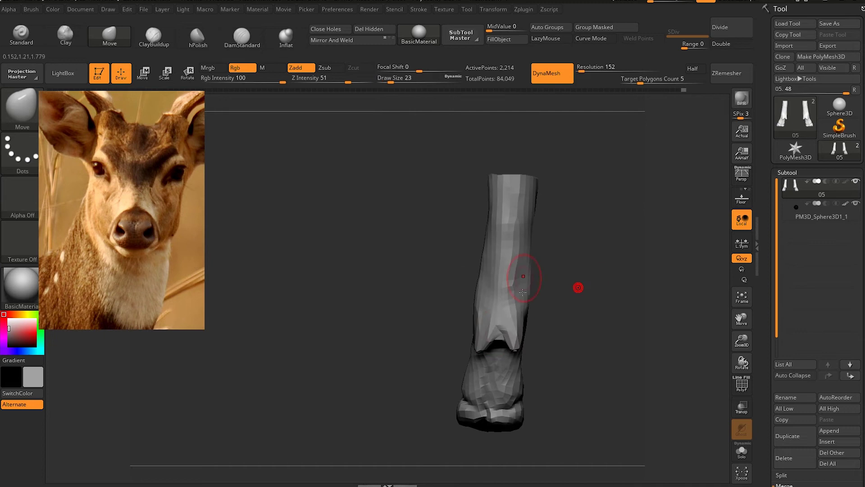
{"action": "right_click_drag", "start_coordinate": [513, 341], "coordinate": [550, 342]}
{"action": "mouse_move", "coordinate": [522, 390]}
{"action": "right_mouse_down"}
{"action": "mouse_move", "coordinate": [579, 356]}
{"action": "mouse_move", "coordinate": [502, 348]}
{"action": "mouse_move", "coordinate": [571, 293]}
{"action": "right_mouse_up"}
{"action": "mouse_move", "coordinate": [400, 313]}
{"action": "right_mouse_down", "text": "shift"}
{"action": "mouse_move", "coordinate": [376, 334]}
{"action": "mouse_move", "coordinate": [349, 334]}
{"action": "mouse_move", "coordinate": [412, 344]}
{"action": "mouse_move", "coordinate": [401, 357]}
{"action": "mouse_move", "coordinate": [419, 353]}
{"action": "right_mouse_up", "text": "shift"}
{"action": "left_click", "coordinate": [419, 353], "text": "ctrl+shift"}
Frame the whole deer and zoom on the legs, resizing the brush to 51, 62, then 90
{"action": "key", "text": "f"}
{"action": "mouse_move", "coordinate": [424, 300]}
{"action": "right_mouse_down", "text": "ctrl"}
{"action": "mouse_move", "coordinate": [497, 268]}
{"action": "mouse_move", "coordinate": [415, 230]}
{"action": "right_mouse_up", "text": "ctrl"}
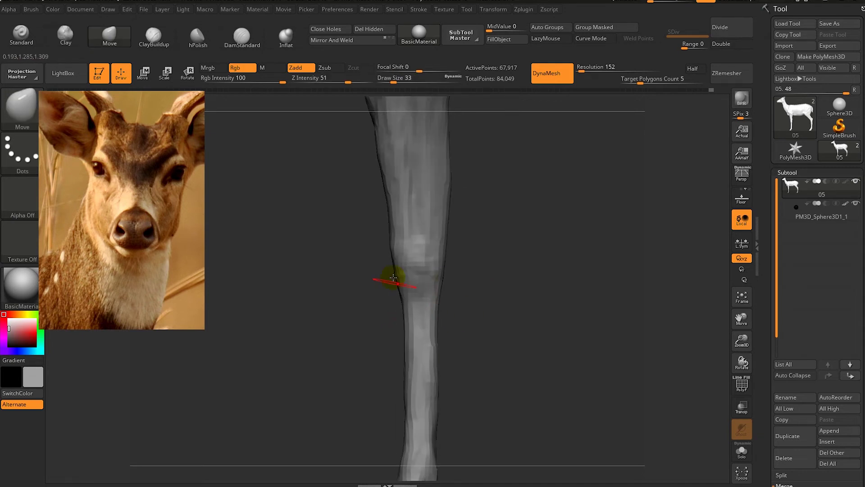
{"action": "key", "text": "space"}
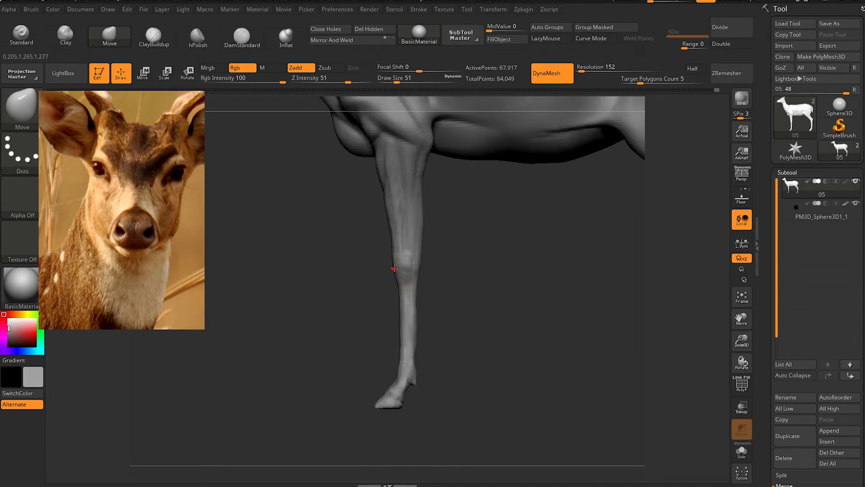
{"action": "key", "text": "space"}
{"action": "mouse_move", "coordinate": [442, 233]}
{"action": "left_mouse_down", "text": "alt"}
{"action": "mouse_move", "coordinate": [457, 265]}
{"action": "mouse_move", "coordinate": [444, 283]}
{"action": "left_mouse_up", "text": "alt"}
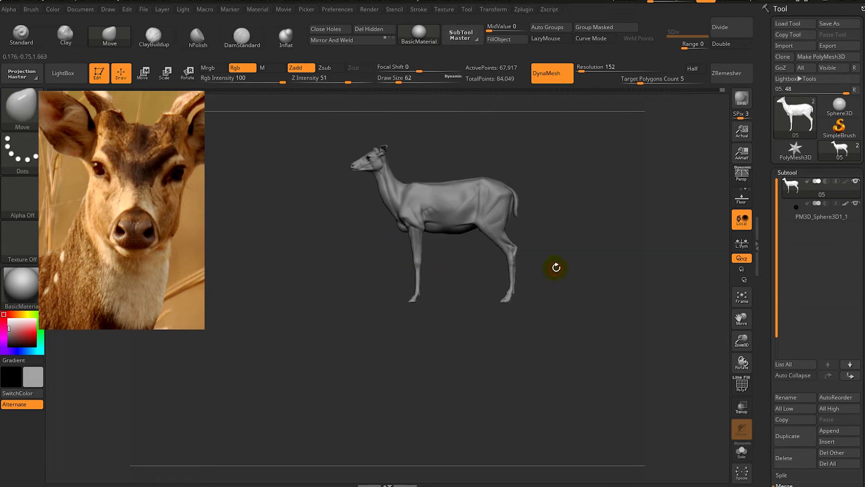
{"action": "left_click_drag", "start_coordinate": [556, 267], "coordinate": [618, 209], "text": "alt"}
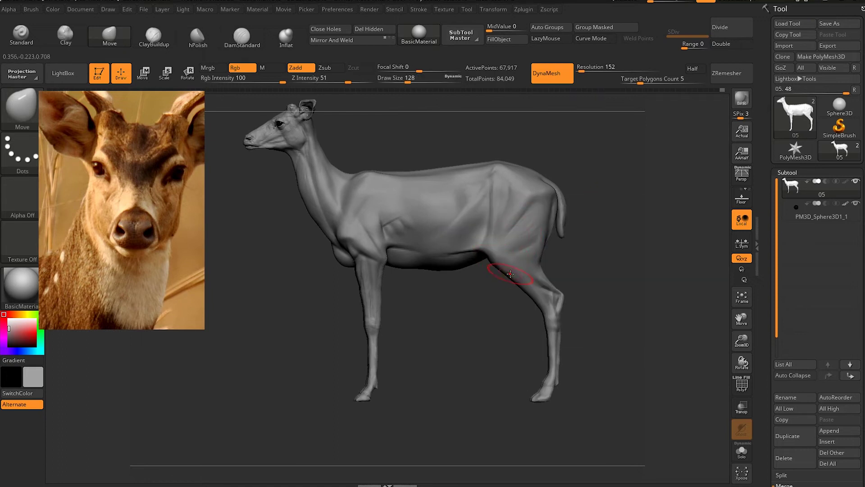
{"action": "key", "text": "space"}
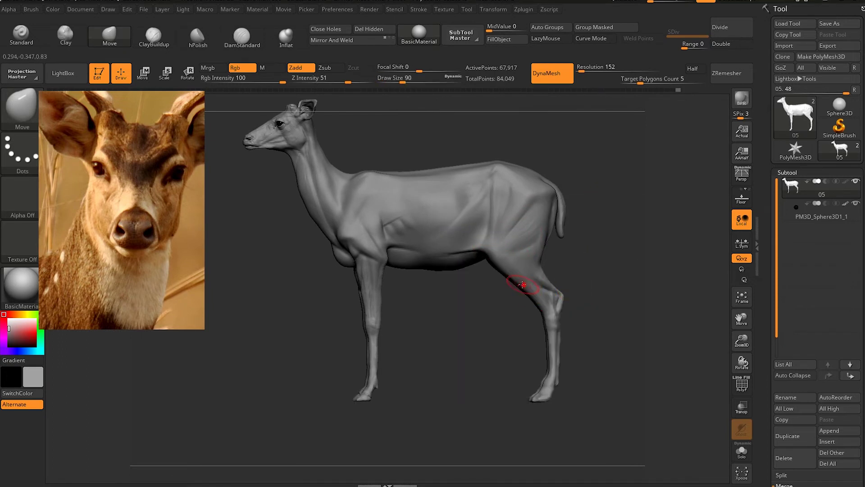
{"action": "mouse_move", "coordinate": [596, 328]}
{"action": "left_mouse_down", "text": "shift"}
{"action": "mouse_move", "coordinate": [444, 348]}
{"action": "mouse_move", "coordinate": [472, 368]}
{"action": "mouse_move", "coordinate": [590, 251]}
{"action": "mouse_move", "coordinate": [603, 253]}
{"action": "mouse_move", "coordinate": [520, 337]}
{"action": "left_mouse_up", "text": "shift"}
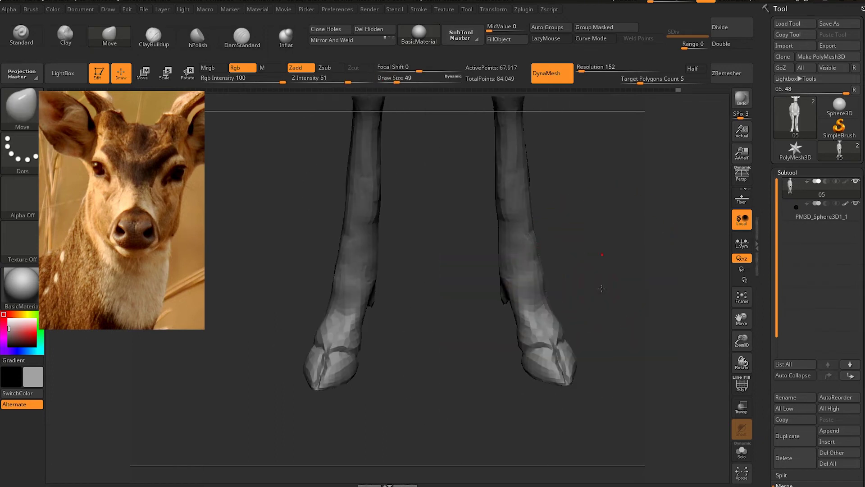
Inspect both hooves from the front at brush sizes 29, 25 and 17, then bring up the head
{"action": "key", "text": "space"}
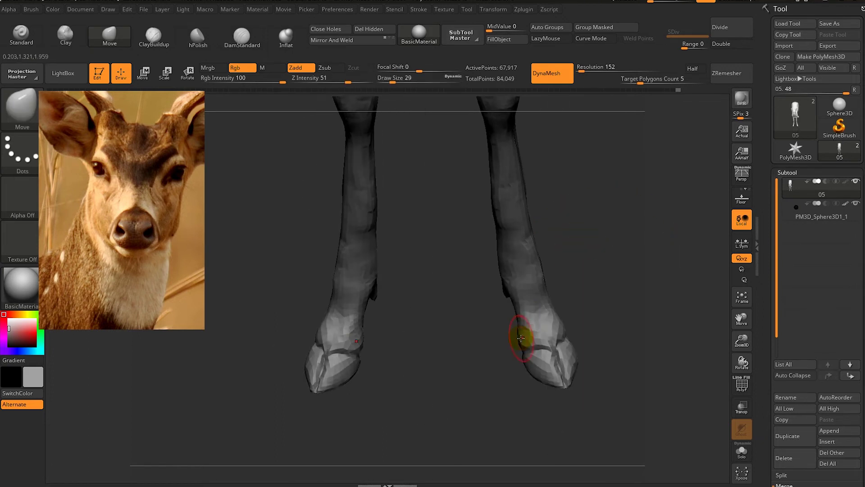
{"action": "mouse_move", "coordinate": [535, 333]}
{"action": "left_mouse_down"}
{"action": "mouse_move", "coordinate": [584, 327]}
{"action": "mouse_move", "coordinate": [599, 300]}
{"action": "mouse_move", "coordinate": [547, 358]}
{"action": "mouse_move", "coordinate": [506, 338]}
{"action": "mouse_move", "coordinate": [492, 358]}
{"action": "mouse_move", "coordinate": [509, 381]}
{"action": "mouse_move", "coordinate": [479, 348]}
{"action": "mouse_move", "coordinate": [465, 295]}
{"action": "mouse_move", "coordinate": [522, 303]}
{"action": "mouse_move", "coordinate": [490, 349]}
{"action": "mouse_move", "coordinate": [514, 346]}
{"action": "mouse_move", "coordinate": [473, 373]}
{"action": "mouse_move", "coordinate": [594, 257]}
{"action": "mouse_move", "coordinate": [535, 343]}
{"action": "left_mouse_up"}
{"action": "key", "text": "space"}
{"action": "key", "text": "bracketleft"}
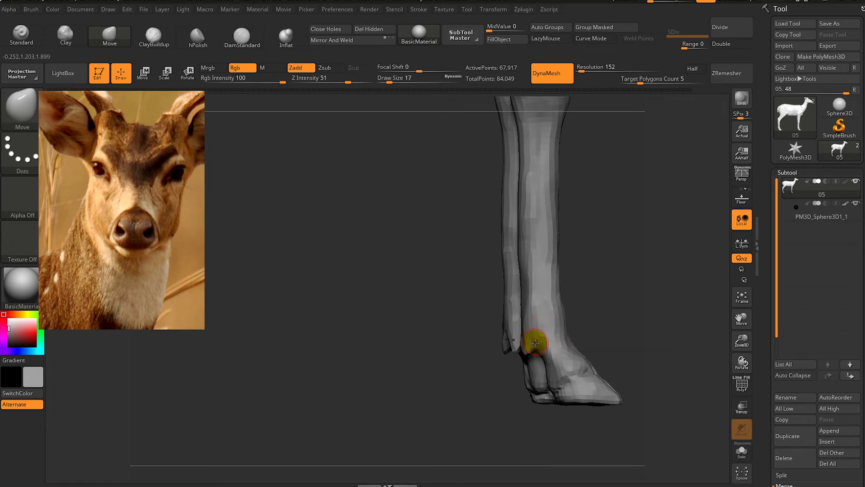
{"action": "left_click_drag", "start_coordinate": [596, 297], "coordinate": [536, 342]}
{"action": "mouse_move", "coordinate": [516, 306]}
{"action": "left_mouse_down"}
{"action": "mouse_move", "coordinate": [512, 300]}
{"action": "mouse_move", "coordinate": [547, 386]}
{"action": "mouse_move", "coordinate": [441, 298]}
{"action": "left_mouse_up"}
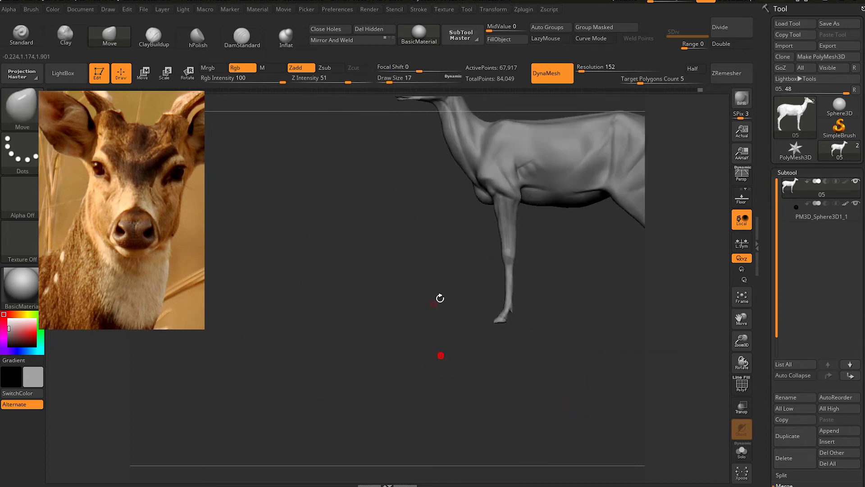
{"action": "key", "text": "f"}
{"action": "left_click_drag", "start_coordinate": [507, 359], "coordinate": [496, 379]}
{"action": "left_click", "coordinate": [423, 479]}
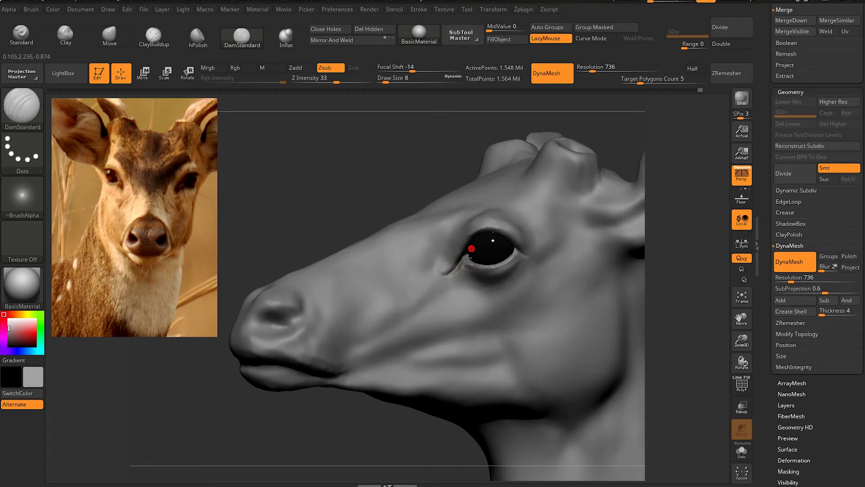
Crease around the eye with DamStandard, orbiting the head through front and side profiles
{"action": "mouse_move", "coordinate": [452, 247]}
{"action": "right_mouse_down"}
{"action": "mouse_move", "coordinate": [628, 274]}
{"action": "mouse_move", "coordinate": [447, 282]}
{"action": "mouse_move", "coordinate": [360, 198]}
{"action": "mouse_move", "coordinate": [473, 242]}
{"action": "mouse_move", "coordinate": [402, 145]}
{"action": "mouse_move", "coordinate": [517, 219]}
{"action": "mouse_move", "coordinate": [479, 173]}
{"action": "right_mouse_up"}
{"action": "mouse_move", "coordinate": [354, 191]}
{"action": "right_mouse_down"}
{"action": "mouse_move", "coordinate": [453, 268]}
{"action": "mouse_move", "coordinate": [564, 231]}
{"action": "right_mouse_up"}
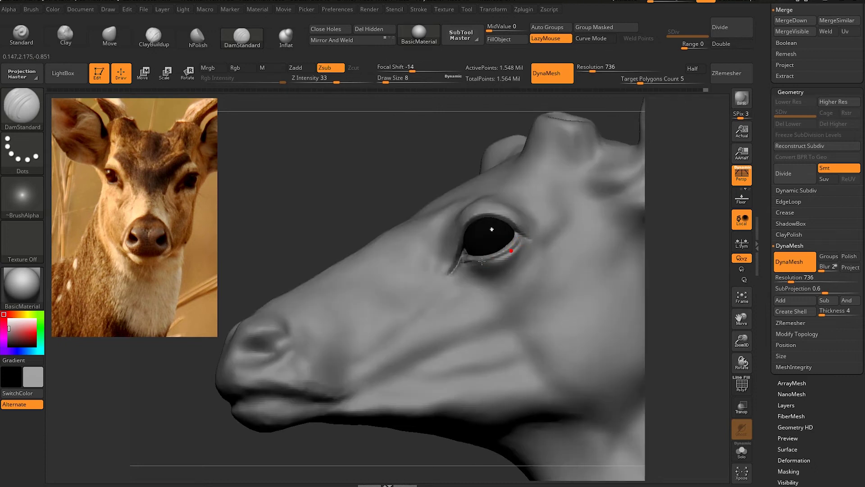
{"action": "right_click_drag", "start_coordinate": [482, 262], "coordinate": [376, 202]}
{"action": "mouse_move", "coordinate": [647, 275]}
{"action": "right_mouse_down", "text": "shift"}
{"action": "mouse_move", "coordinate": [473, 265]}
{"action": "mouse_move", "coordinate": [491, 220]}
{"action": "right_mouse_up", "text": "shift"}
{"action": "mouse_move", "coordinate": [453, 245]}
{"action": "right_mouse_down"}
{"action": "mouse_move", "coordinate": [593, 226]}
{"action": "mouse_move", "coordinate": [474, 202]}
{"action": "right_mouse_up"}
{"action": "right_click_drag", "start_coordinate": [282, 311], "coordinate": [401, 284], "text": "shift"}
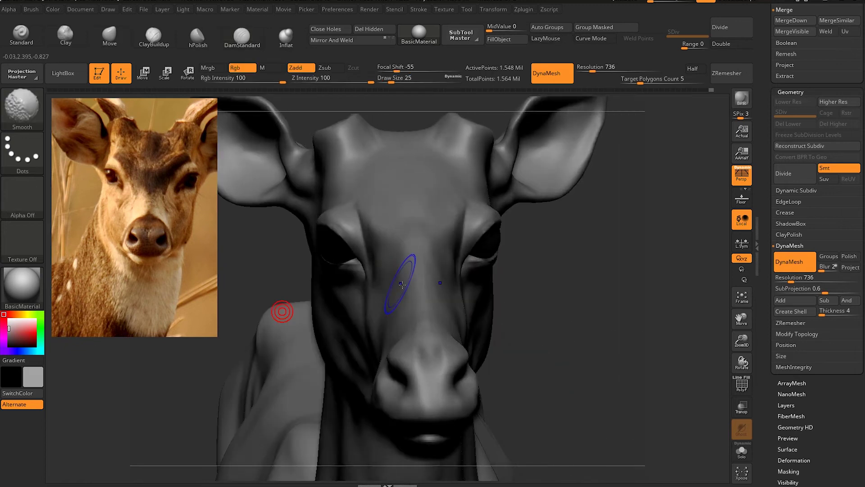
{"action": "mouse_move", "coordinate": [560, 339]}
{"action": "right_mouse_down"}
{"action": "mouse_move", "coordinate": [525, 305]}
{"action": "mouse_move", "coordinate": [338, 248]}
{"action": "mouse_move", "coordinate": [349, 272]}
{"action": "mouse_move", "coordinate": [293, 203]}
{"action": "right_mouse_up"}
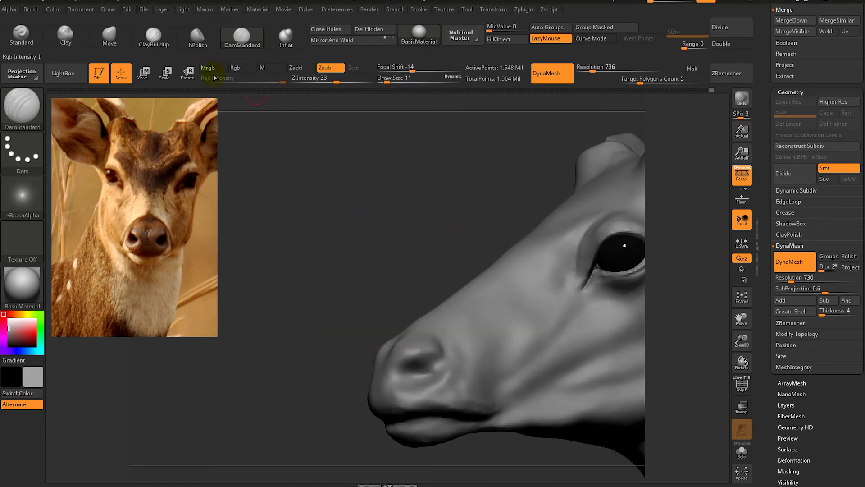
With the Standard brush at size 7, deepen and define the nostril
{"action": "left_click", "coordinate": [21, 33]}
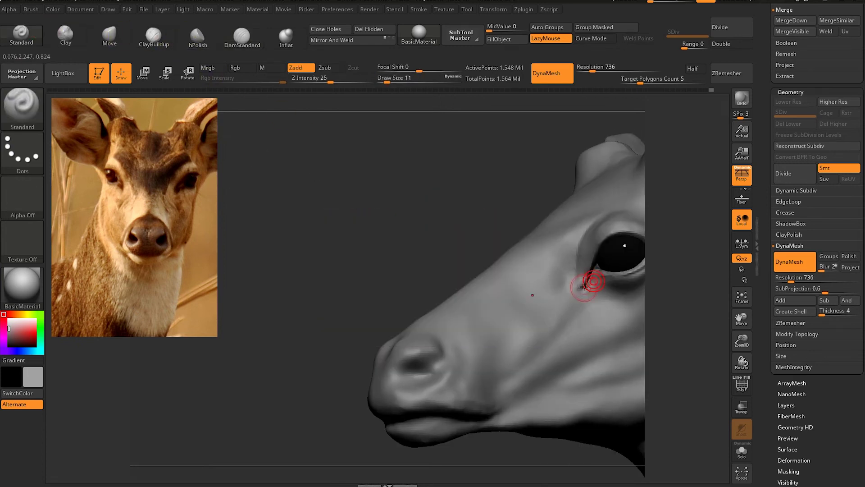
{"action": "mouse_move", "coordinate": [546, 293]}
{"action": "right_mouse_down"}
{"action": "mouse_move", "coordinate": [439, 375]}
{"action": "mouse_move", "coordinate": [509, 302]}
{"action": "right_mouse_up"}
{"action": "key", "text": "space"}
{"action": "left_click_drag", "start_coordinate": [532, 302], "coordinate": [509, 302]}
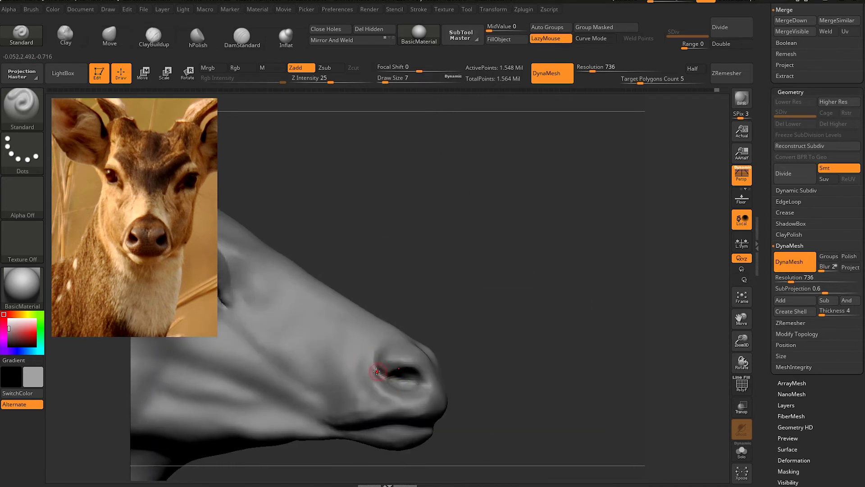
{"action": "mouse_move", "coordinate": [377, 357]}
{"action": "left_mouse_down"}
{"action": "mouse_move", "coordinate": [413, 382]}
{"action": "mouse_move", "coordinate": [387, 379]}
{"action": "left_mouse_up"}
{"action": "mouse_move", "coordinate": [455, 338]}
{"action": "left_mouse_down"}
{"action": "mouse_move", "coordinate": [446, 333]}
{"action": "mouse_move", "coordinate": [508, 319]}
{"action": "mouse_move", "coordinate": [478, 342]}
{"action": "left_mouse_up"}
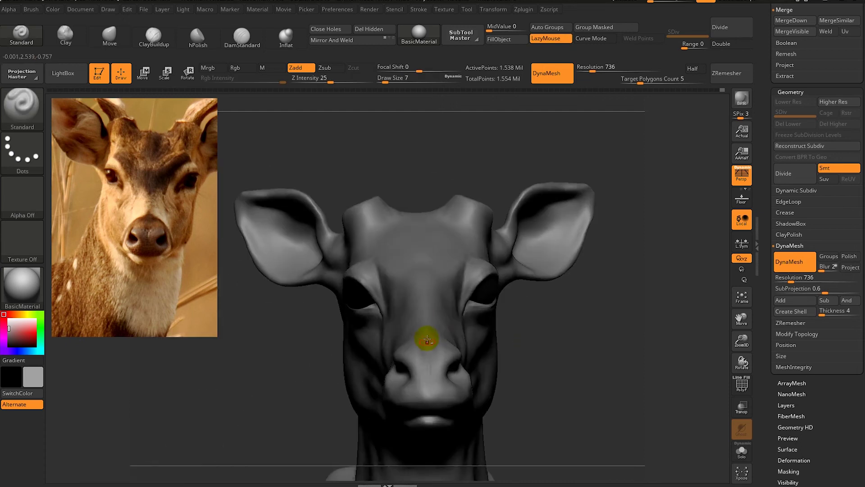
{"action": "left_click_drag", "start_coordinate": [532, 397], "coordinate": [495, 343]}
Reselect DamStandard, view the muzzle underside, and Shift-smooth the surface below the nostril
{"action": "key", "text": "b"}
{"action": "key", "text": "d"}
{"action": "key", "text": "s"}
{"action": "mouse_move", "coordinate": [431, 174]}
{"action": "left_mouse_down"}
{"action": "mouse_move", "coordinate": [457, 186]}
{"action": "mouse_move", "coordinate": [428, 347]}
{"action": "left_mouse_up"}
{"action": "mouse_move", "coordinate": [532, 360]}
{"action": "left_mouse_down"}
{"action": "mouse_move", "coordinate": [447, 408]}
{"action": "mouse_move", "coordinate": [432, 388]}
{"action": "left_mouse_up"}
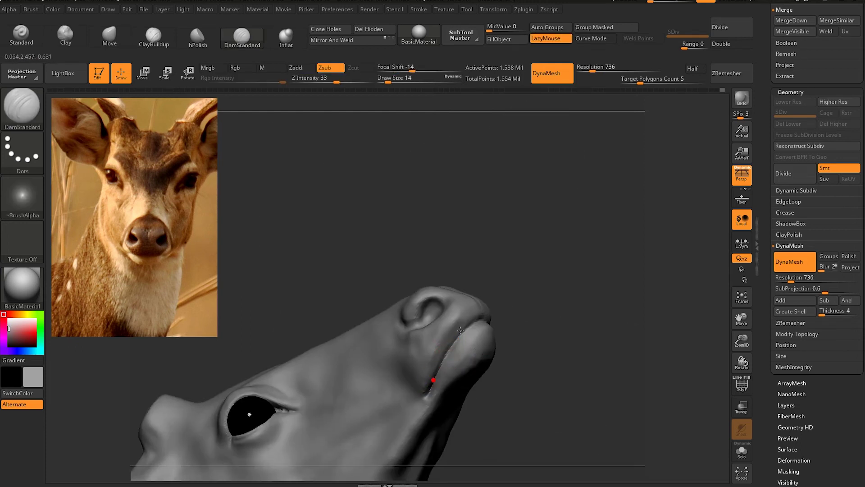
{"action": "left_click_drag", "start_coordinate": [514, 310], "coordinate": [499, 313]}
{"action": "mouse_move", "coordinate": [460, 278]}
{"action": "left_mouse_down"}
{"action": "mouse_move", "coordinate": [444, 335]}
{"action": "mouse_move", "coordinate": [491, 297]}
{"action": "mouse_move", "coordinate": [388, 236]}
{"action": "mouse_move", "coordinate": [344, 299]}
{"action": "mouse_move", "coordinate": [342, 380]}
{"action": "left_mouse_up"}
{"action": "key", "text": "shift"}
{"action": "mouse_move", "coordinate": [349, 429]}
{"action": "left_mouse_down", "text": "shift"}
{"action": "mouse_move", "coordinate": [251, 338]}
{"action": "mouse_move", "coordinate": [300, 353]}
{"action": "left_mouse_up", "text": "shift"}
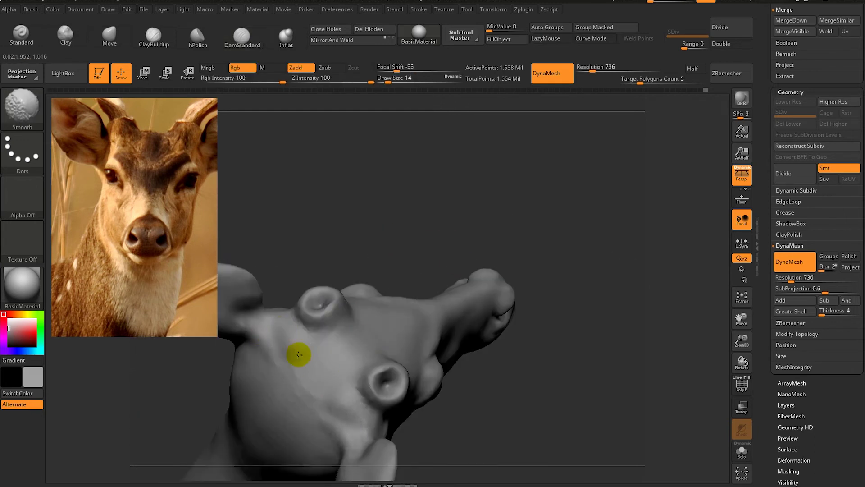
{"action": "left_click_drag", "start_coordinate": [396, 252], "coordinate": [364, 292]}
With ClayBuildup at size 29, raise two antler-base knobs on top of the skull
{"action": "key", "text": "b"}
{"action": "key", "text": "c"}
{"action": "key", "text": "b"}
{"action": "mouse_move", "coordinate": [265, 168]}
{"action": "left_mouse_down"}
{"action": "mouse_move", "coordinate": [329, 243]}
{"action": "mouse_move", "coordinate": [318, 230]}
{"action": "mouse_move", "coordinate": [348, 228]}
{"action": "left_mouse_up"}
{"action": "key", "text": "bracketright"}
{"action": "left_click_drag", "start_coordinate": [369, 267], "coordinate": [328, 282]}
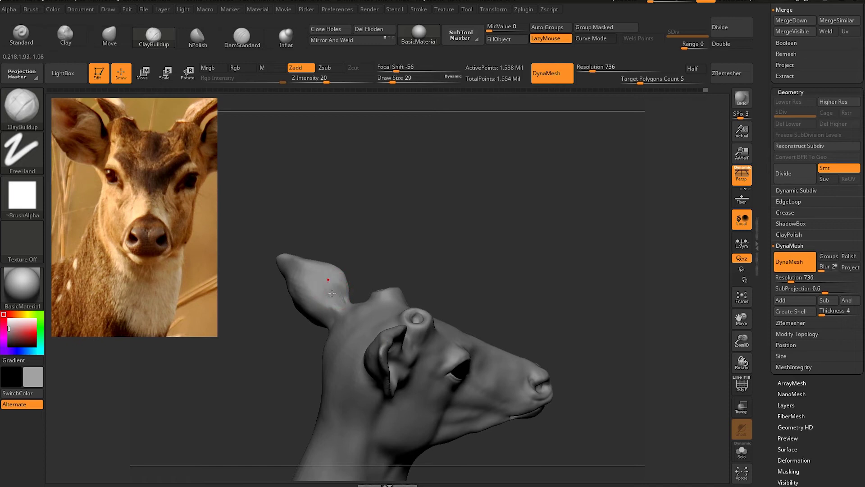
{"action": "mouse_move", "coordinate": [279, 379]}
{"action": "left_mouse_down", "text": "shift"}
{"action": "mouse_move", "coordinate": [347, 378]}
{"action": "mouse_move", "coordinate": [409, 242]}
{"action": "mouse_move", "coordinate": [504, 187]}
{"action": "mouse_move", "coordinate": [408, 247]}
{"action": "left_mouse_up", "text": "shift"}
Raise DamStandard to size 59 and carve a groove down the front of the neck
{"action": "left_click_drag", "start_coordinate": [349, 294], "coordinate": [450, 302]}
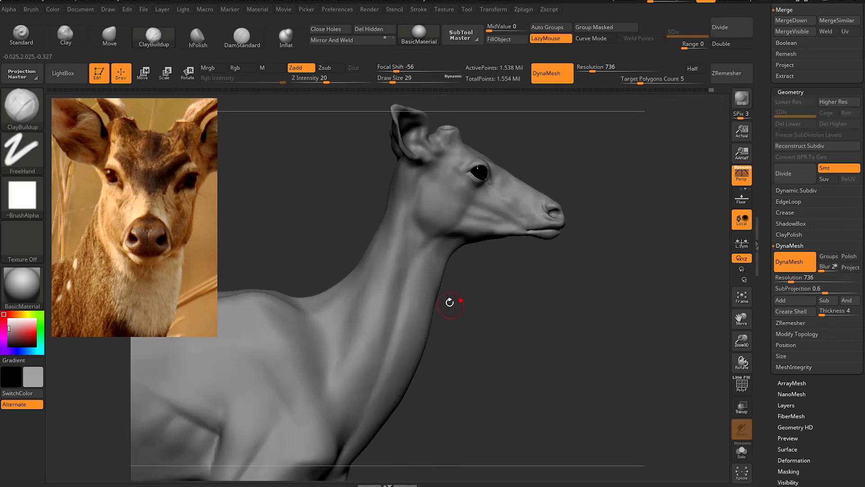
{"action": "key", "text": "space"}
{"action": "left_click_drag", "start_coordinate": [518, 145], "coordinate": [540, 145]}
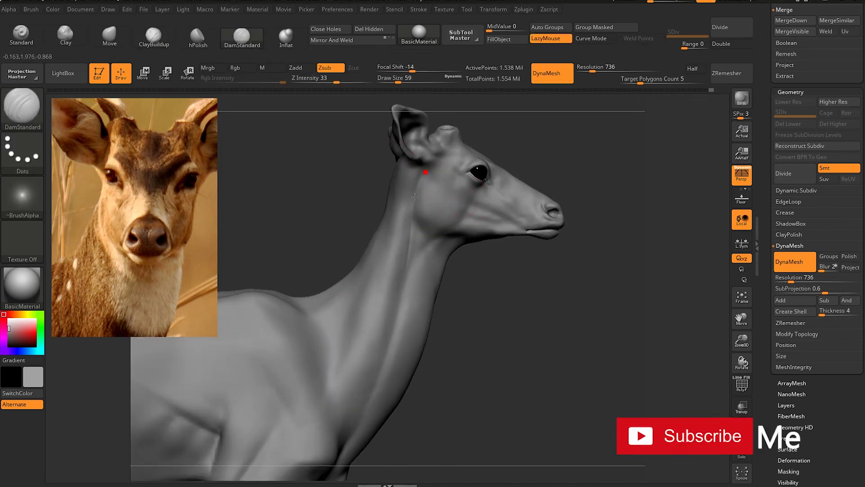
{"action": "mouse_move", "coordinate": [383, 370]}
{"action": "left_mouse_down"}
{"action": "mouse_move", "coordinate": [419, 188]}
{"action": "mouse_move", "coordinate": [373, 338]}
{"action": "mouse_move", "coordinate": [424, 251]}
{"action": "mouse_move", "coordinate": [383, 318]}
{"action": "mouse_move", "coordinate": [428, 220]}
{"action": "left_mouse_up"}
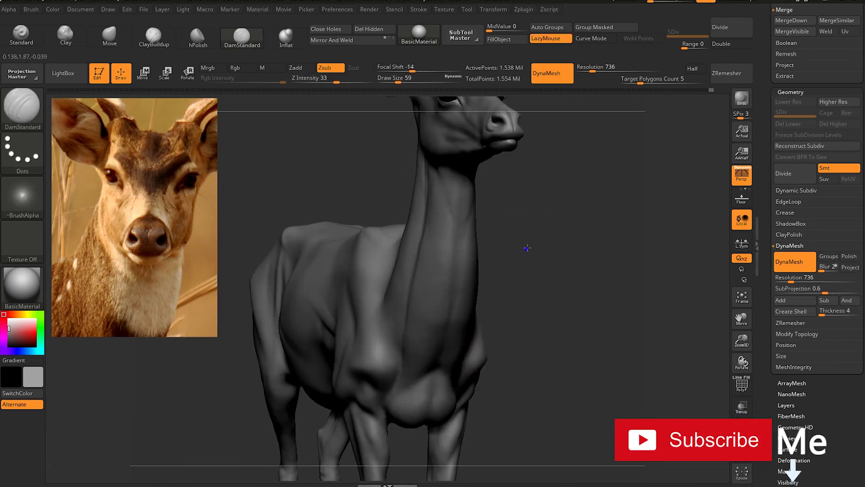
{"action": "left_click_drag", "start_coordinate": [527, 249], "coordinate": [451, 209], "text": "shift"}
{"action": "left_click_drag", "start_coordinate": [458, 239], "coordinate": [459, 262]}
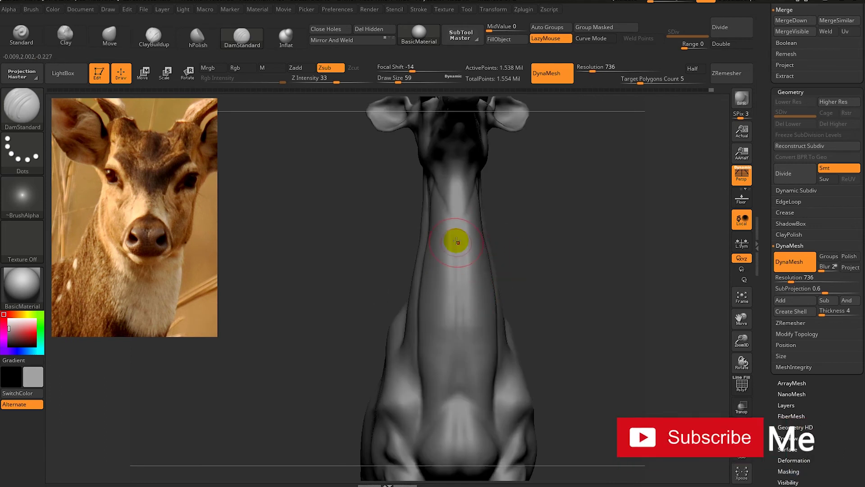
Carve tendon grooves along the side of the chest and front leg
{"action": "left_click_drag", "start_coordinate": [457, 394], "coordinate": [477, 288]}
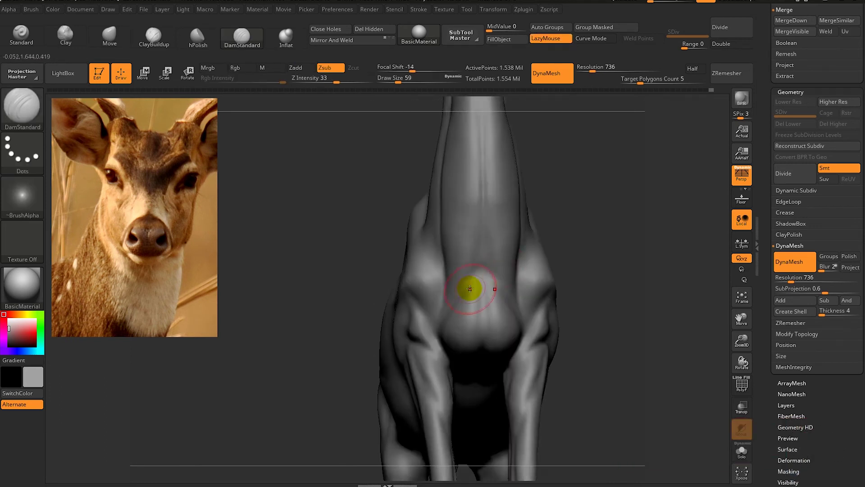
{"action": "left_click_drag", "start_coordinate": [593, 249], "coordinate": [464, 308]}
{"action": "left_click_drag", "start_coordinate": [556, 256], "coordinate": [421, 294]}
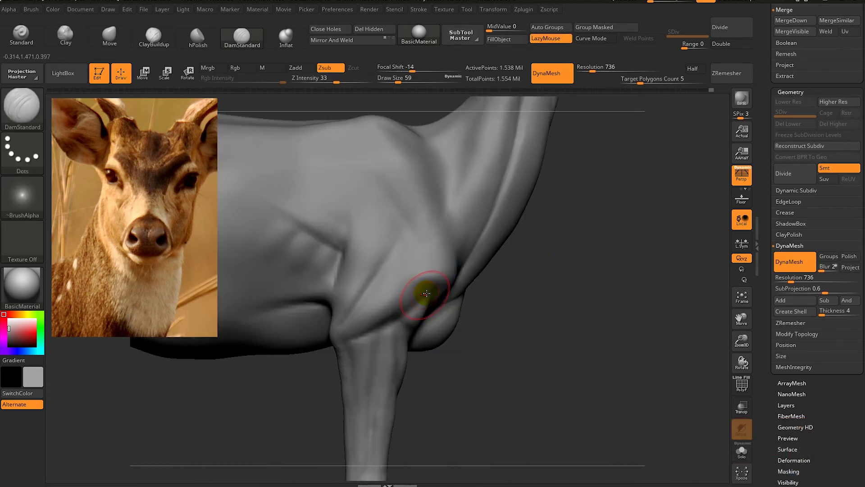
{"action": "mouse_move", "coordinate": [316, 388]}
{"action": "left_mouse_down", "text": "alt"}
{"action": "mouse_move", "coordinate": [358, 319]}
{"action": "mouse_move", "coordinate": [395, 282]}
{"action": "left_mouse_up", "text": "alt"}
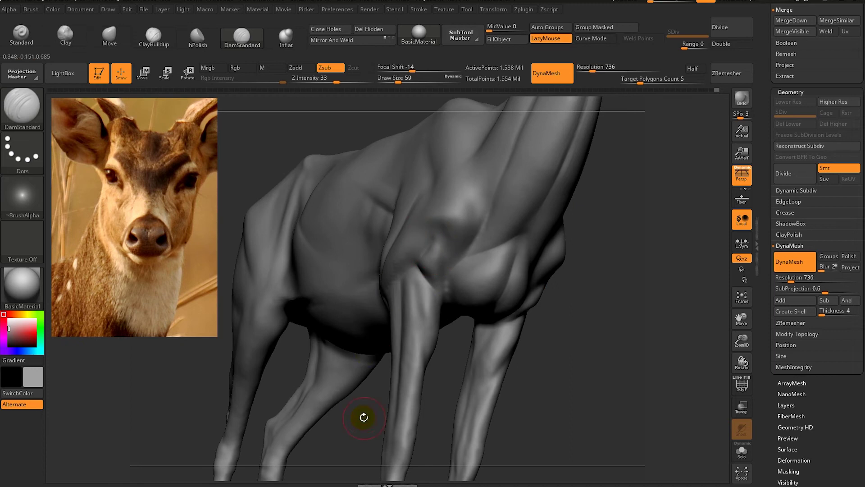
{"action": "left_click_drag", "start_coordinate": [364, 417], "coordinate": [415, 276]}
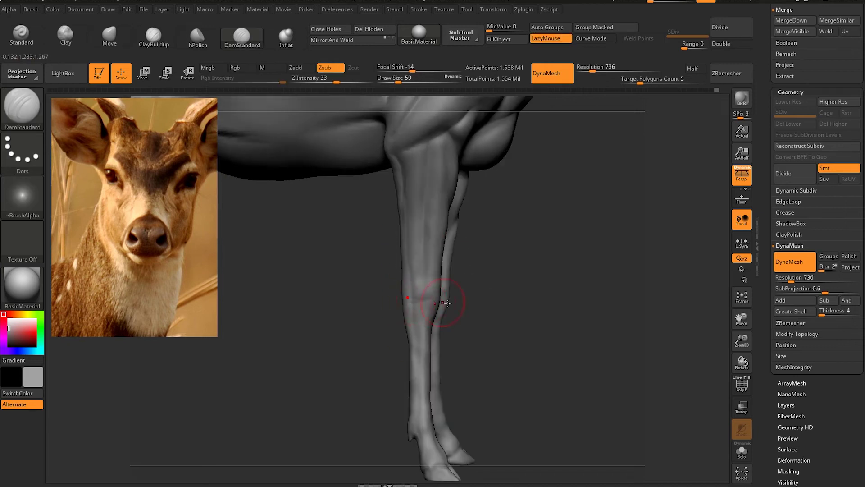
{"action": "left_click_drag", "start_coordinate": [446, 297], "coordinate": [483, 256]}
Set draw size to 22 and carve the foreleg's knee crease and tendon line, Shift-smoothing as needed
{"action": "mouse_move", "coordinate": [469, 419]}
{"action": "left_mouse_down", "text": "alt"}
{"action": "mouse_move", "coordinate": [386, 342]}
{"action": "mouse_move", "coordinate": [531, 275]}
{"action": "left_mouse_up", "text": "alt"}
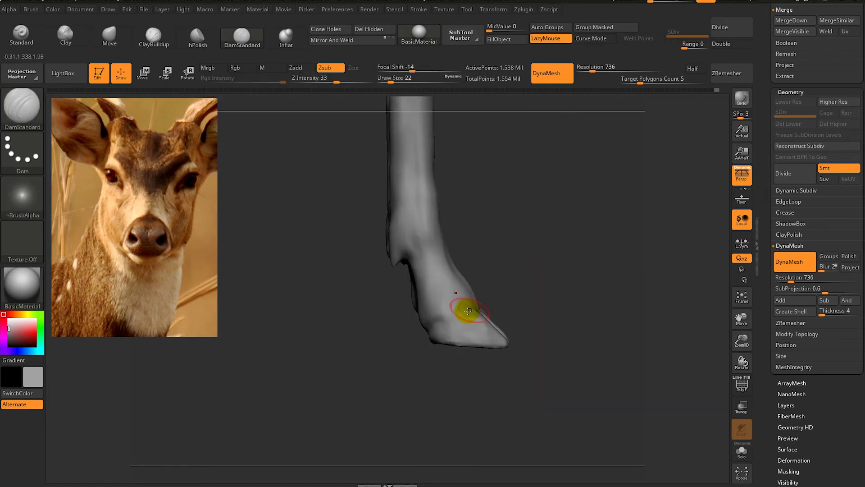
{"action": "mouse_move", "coordinate": [464, 306]}
{"action": "left_mouse_down"}
{"action": "mouse_move", "coordinate": [459, 311]}
{"action": "mouse_move", "coordinate": [484, 315]}
{"action": "left_mouse_up"}
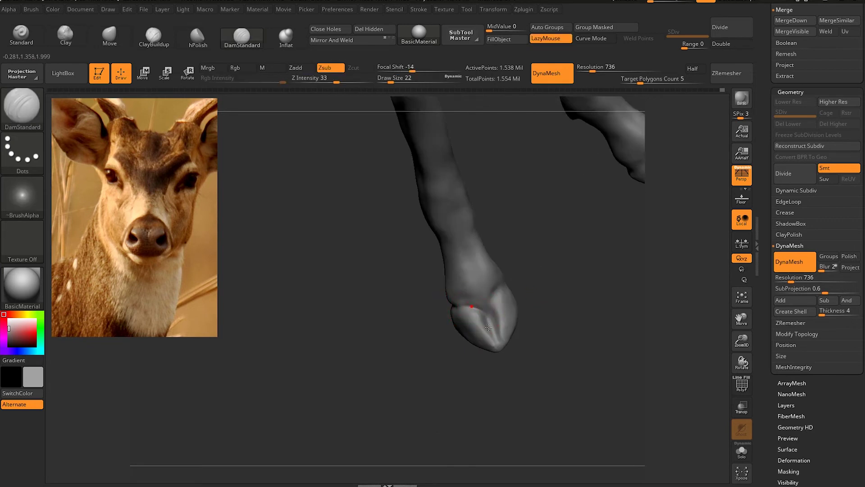
{"action": "mouse_move", "coordinate": [500, 364]}
{"action": "left_mouse_down"}
{"action": "mouse_move", "coordinate": [506, 285]}
{"action": "mouse_move", "coordinate": [532, 358]}
{"action": "mouse_move", "coordinate": [521, 334]}
{"action": "mouse_move", "coordinate": [546, 293]}
{"action": "mouse_move", "coordinate": [511, 419]}
{"action": "mouse_move", "coordinate": [409, 322]}
{"action": "mouse_move", "coordinate": [397, 349]}
{"action": "mouse_move", "coordinate": [477, 350]}
{"action": "mouse_move", "coordinate": [437, 343]}
{"action": "mouse_move", "coordinate": [412, 351]}
{"action": "mouse_move", "coordinate": [390, 334]}
{"action": "mouse_move", "coordinate": [390, 366]}
{"action": "mouse_move", "coordinate": [419, 318]}
{"action": "mouse_move", "coordinate": [415, 286]}
{"action": "mouse_move", "coordinate": [423, 382]}
{"action": "mouse_move", "coordinate": [440, 305]}
{"action": "mouse_move", "coordinate": [386, 295]}
{"action": "mouse_move", "coordinate": [429, 232]}
{"action": "mouse_move", "coordinate": [365, 246]}
{"action": "left_mouse_up"}
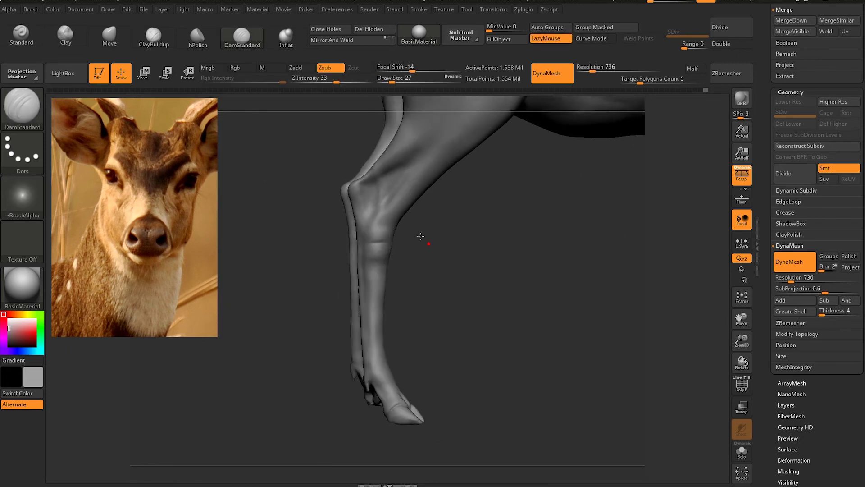
{"action": "left_click_drag", "start_coordinate": [365, 196], "coordinate": [382, 177]}
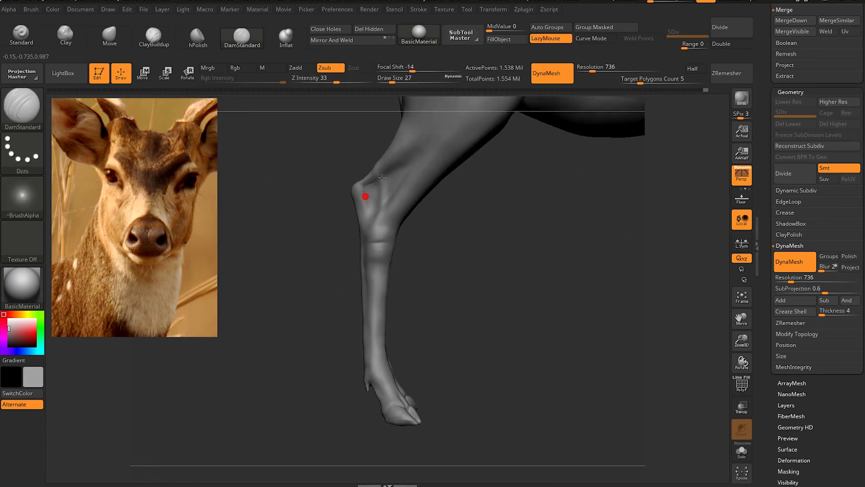
{"action": "key", "text": "shift"}
{"action": "left_click_drag", "start_coordinate": [451, 270], "coordinate": [468, 252]}
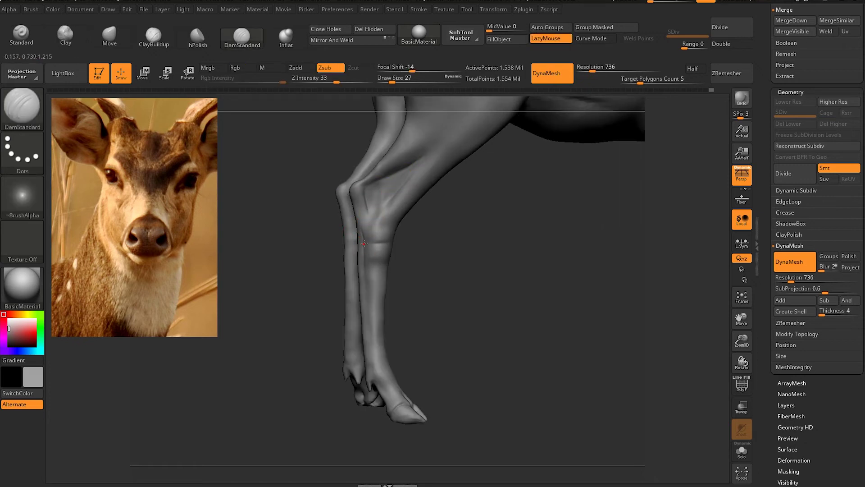
{"action": "left_click_drag", "start_coordinate": [367, 222], "coordinate": [394, 194]}
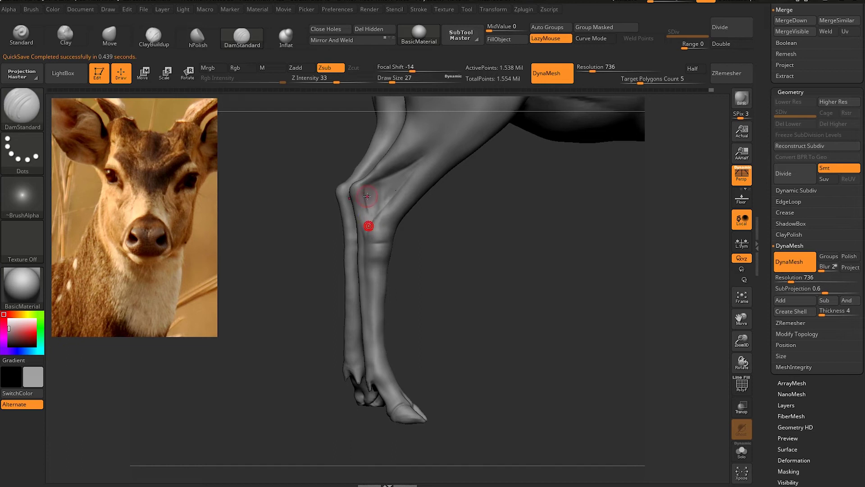
Switch to the Move brush and zoom out to view the whole deer
{"action": "left_click_drag", "start_coordinate": [405, 231], "coordinate": [309, 159]}
{"action": "key", "text": "b"}
{"action": "key", "text": "m"}
{"action": "key", "text": "v"}
{"action": "key", "text": "space"}
{"action": "mouse_move", "coordinate": [397, 230]}
{"action": "right_mouse_down", "text": "ctrl"}
{"action": "mouse_move", "coordinate": [411, 290]}
{"action": "mouse_move", "coordinate": [429, 247]}
{"action": "mouse_move", "coordinate": [437, 290]}
{"action": "mouse_move", "coordinate": [425, 294]}
{"action": "mouse_move", "coordinate": [480, 290]}
{"action": "right_mouse_up", "text": "ctrl"}
Carve a crease down the back of the hindquarters with DamStandard
{"action": "key", "text": "b"}
{"action": "key", "text": "c"}
{"action": "key", "text": "b"}
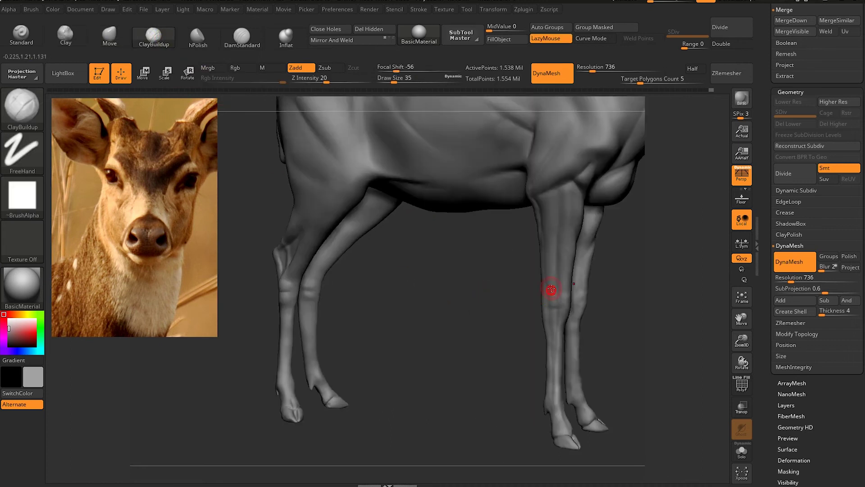
{"action": "right_click_drag", "start_coordinate": [554, 240], "coordinate": [553, 311]}
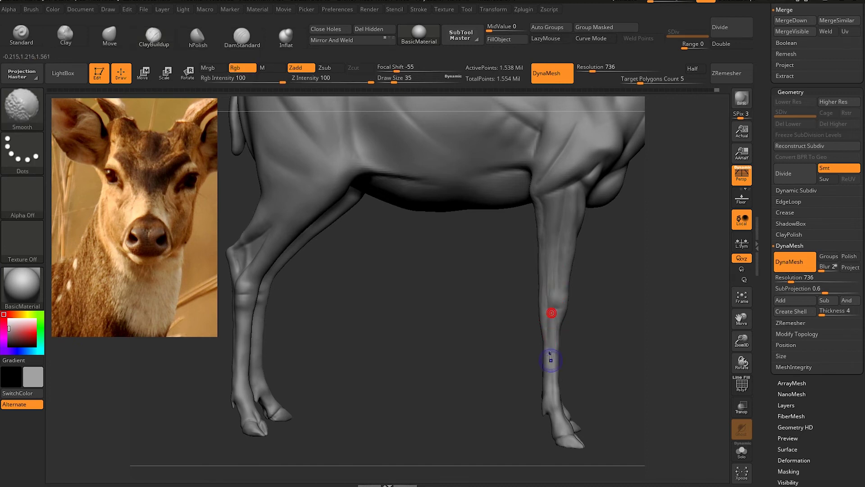
{"action": "mouse_move", "coordinate": [548, 287]}
{"action": "right_mouse_down", "text": "ctrl"}
{"action": "mouse_move", "coordinate": [561, 311]}
{"action": "mouse_move", "coordinate": [477, 342]}
{"action": "mouse_move", "coordinate": [467, 312]}
{"action": "mouse_move", "coordinate": [648, 181]}
{"action": "mouse_move", "coordinate": [471, 221]}
{"action": "right_mouse_up", "text": "ctrl"}
{"action": "key", "text": "b"}
{"action": "key", "text": "d"}
{"action": "key", "text": "s"}
{"action": "right_click_drag", "start_coordinate": [502, 313], "coordinate": [461, 246]}
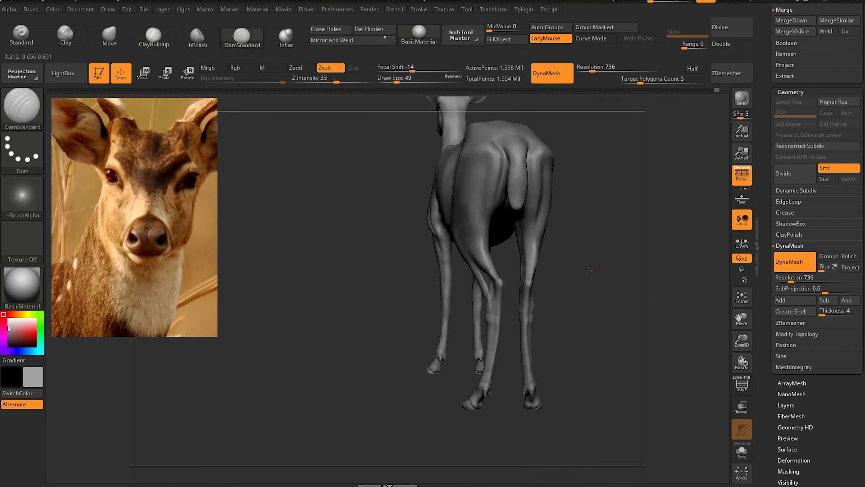
{"action": "left_click_drag", "start_coordinate": [457, 172], "coordinate": [459, 221]}
Check the rump and belly from several angles, then set Move to draw size 56
{"action": "mouse_move", "coordinate": [511, 229]}
{"action": "right_mouse_down"}
{"action": "mouse_move", "coordinate": [462, 248]}
{"action": "mouse_move", "coordinate": [496, 215]}
{"action": "right_mouse_up"}
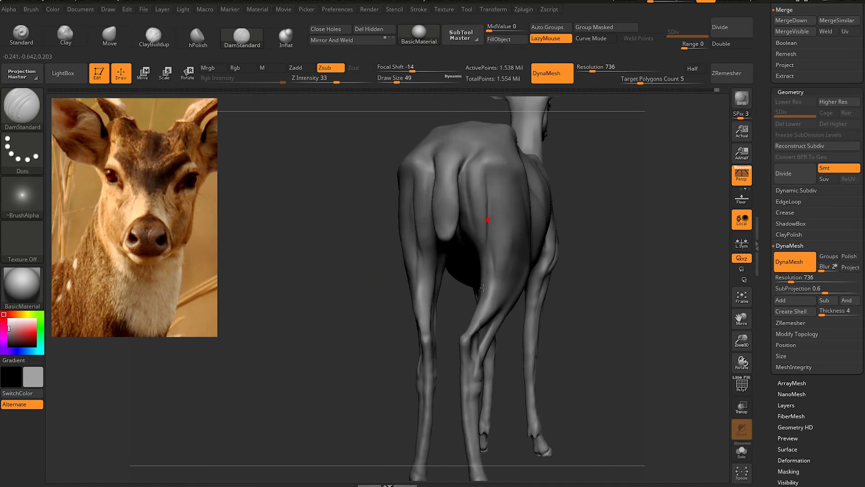
{"action": "right_click_drag", "start_coordinate": [483, 288], "coordinate": [474, 276]}
{"action": "mouse_move", "coordinate": [475, 226]}
{"action": "right_mouse_down", "text": "alt"}
{"action": "mouse_move", "coordinate": [516, 313]}
{"action": "mouse_move", "coordinate": [423, 294]}
{"action": "mouse_move", "coordinate": [457, 185]}
{"action": "mouse_move", "coordinate": [473, 361]}
{"action": "mouse_move", "coordinate": [560, 313]}
{"action": "mouse_move", "coordinate": [442, 230]}
{"action": "right_mouse_up", "text": "alt"}
{"action": "right_click_drag", "start_coordinate": [506, 238], "coordinate": [455, 236], "text": "alt"}
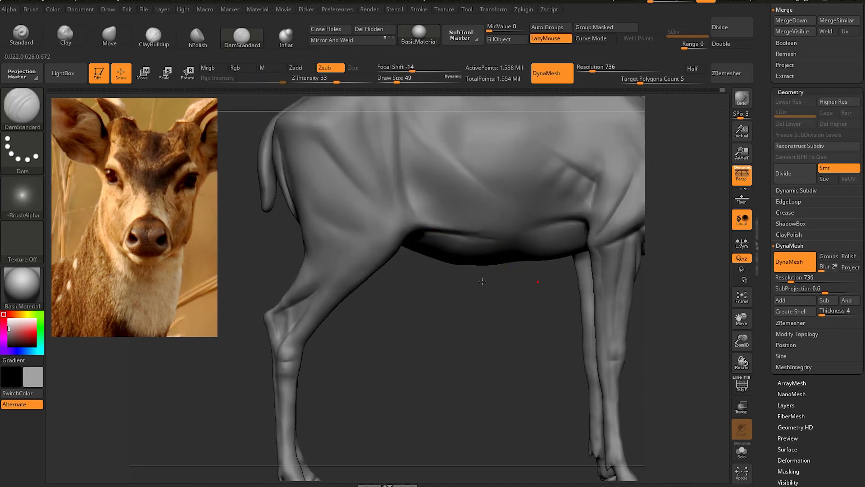
{"action": "mouse_move", "coordinate": [468, 338]}
{"action": "right_mouse_down", "text": "alt"}
{"action": "mouse_move", "coordinate": [470, 313]}
{"action": "mouse_move", "coordinate": [483, 334]}
{"action": "mouse_move", "coordinate": [392, 366]}
{"action": "mouse_move", "coordinate": [651, 270]}
{"action": "mouse_move", "coordinate": [525, 279]}
{"action": "mouse_move", "coordinate": [521, 236]}
{"action": "right_mouse_up", "text": "alt"}
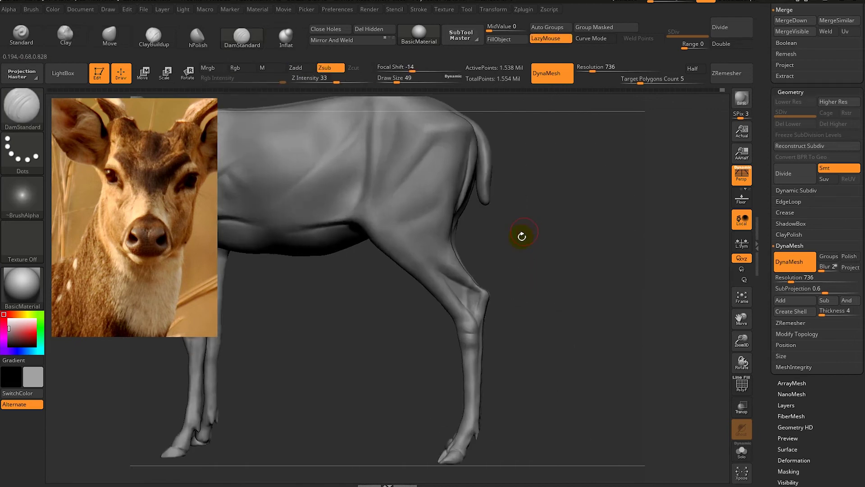
{"action": "left_click", "coordinate": [109, 35]}
{"action": "key", "text": "s"}
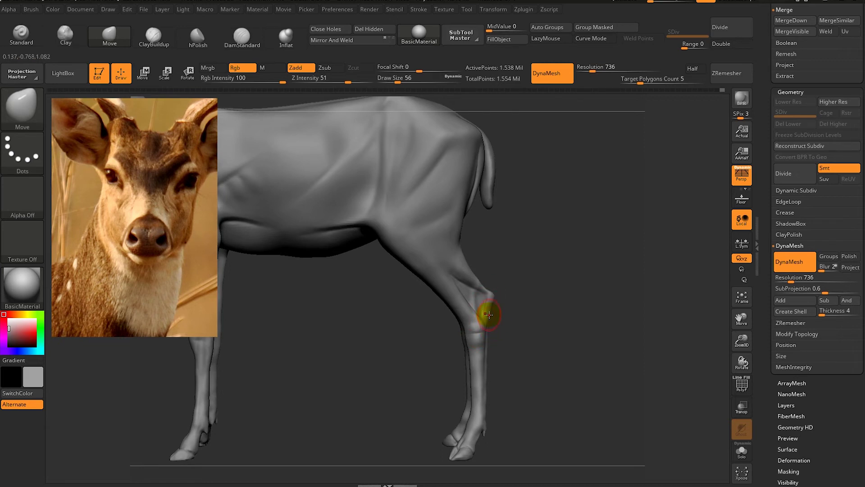
{"action": "key", "text": "f"}
{"action": "right_click_drag", "start_coordinate": [528, 280], "coordinate": [522, 274]}
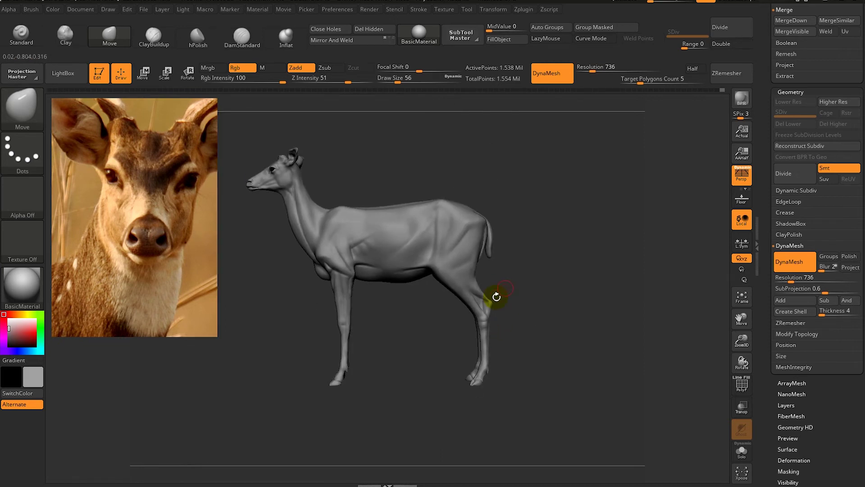
{"action": "right_click_drag", "start_coordinate": [464, 329], "coordinate": [573, 322], "text": "alt"}
Build up clay on the belly and hind leg with ClayBuildup
{"action": "key", "text": "b"}
{"action": "key", "text": "c"}
{"action": "key", "text": "b"}
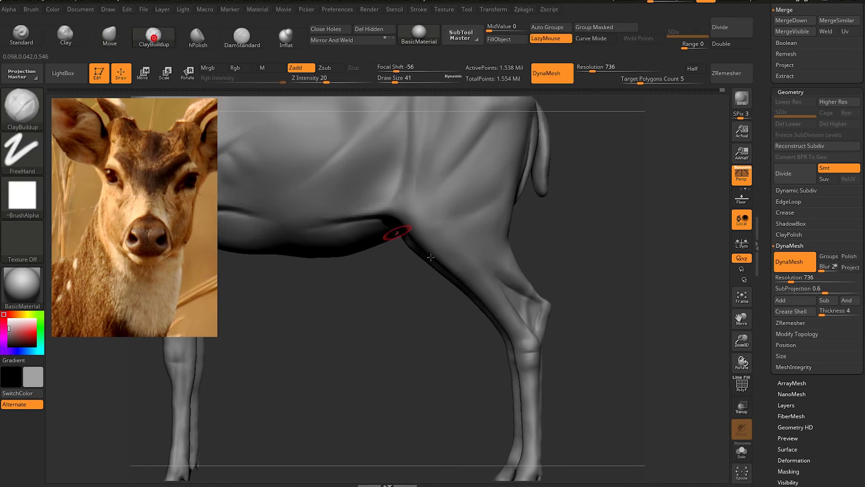
{"action": "right_click_drag", "start_coordinate": [532, 379], "coordinate": [569, 380], "text": "alt"}
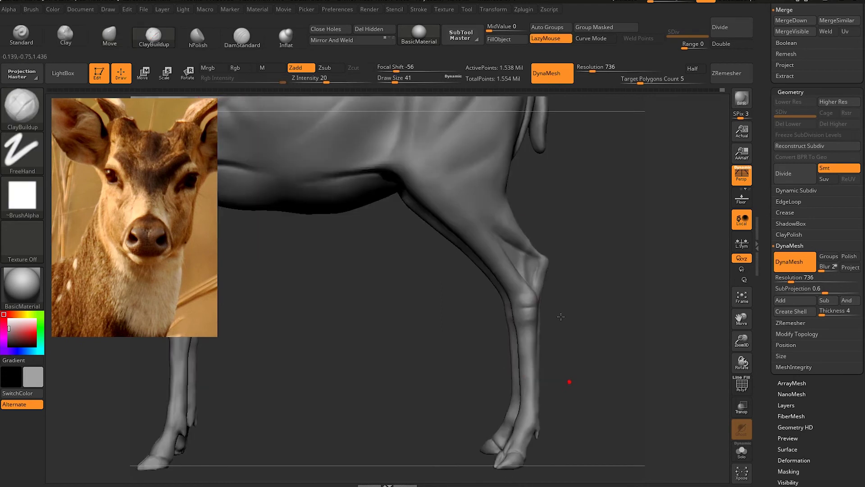
{"action": "key", "text": "b"}
{"action": "key", "text": "d"}
{"action": "key", "text": "s"}
Refine the hind legs and rear body with DamStandard creases and Shift-smoothing
{"action": "right_click_drag", "start_coordinate": [612, 271], "coordinate": [576, 292]}
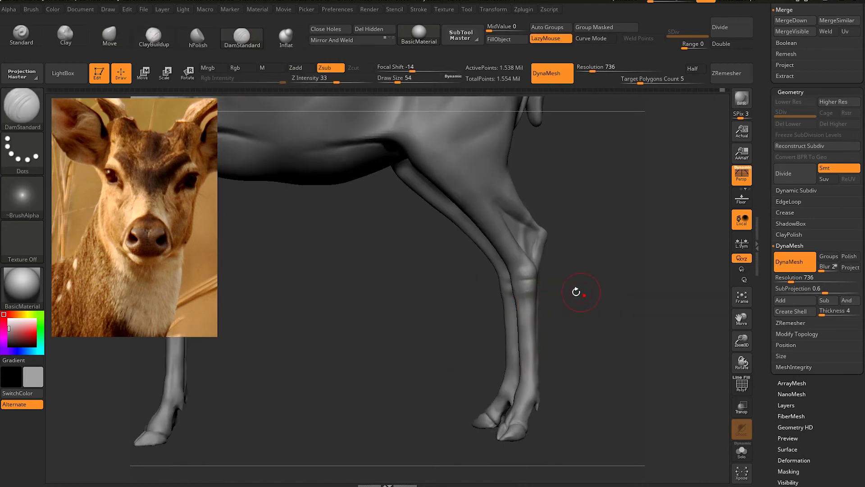
{"action": "right_click_drag", "start_coordinate": [523, 362], "coordinate": [550, 320], "text": "shift"}
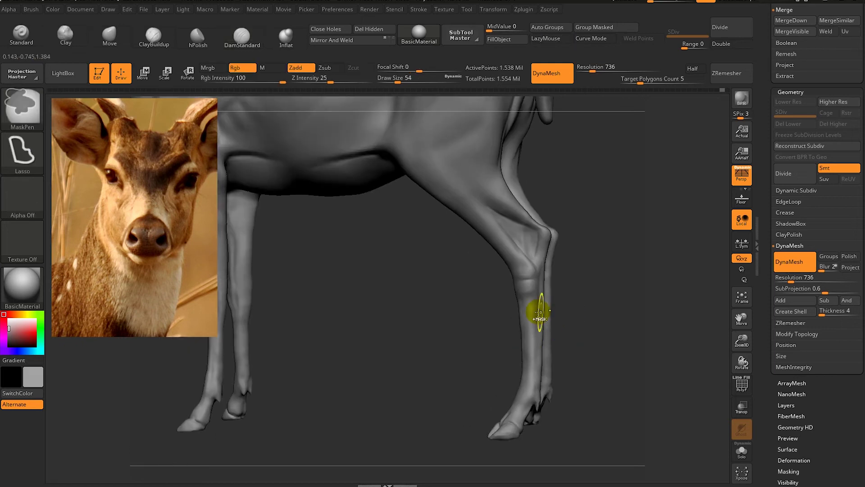
{"action": "mouse_move", "coordinate": [589, 311]}
{"action": "right_mouse_down", "text": "alt"}
{"action": "mouse_move", "coordinate": [570, 323]}
{"action": "mouse_move", "coordinate": [532, 415]}
{"action": "mouse_move", "coordinate": [541, 428]}
{"action": "right_mouse_up", "text": "alt"}
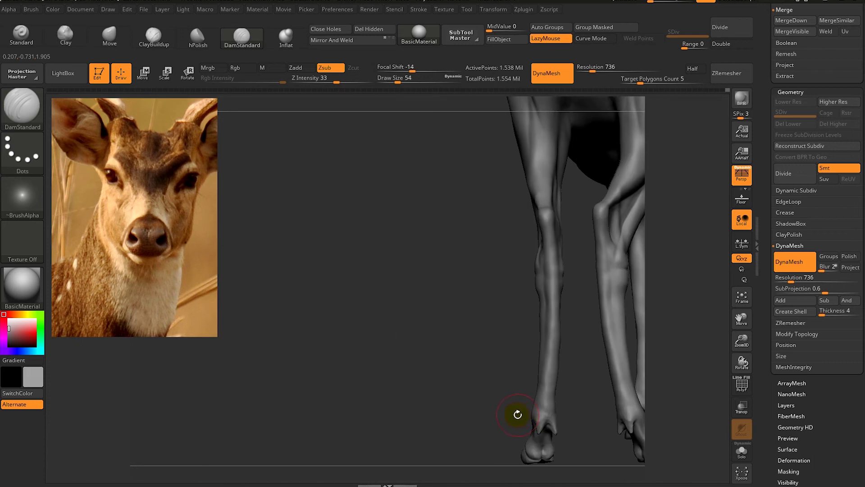
{"action": "mouse_move", "coordinate": [568, 394]}
{"action": "right_mouse_down"}
{"action": "mouse_move", "coordinate": [548, 412]}
{"action": "mouse_move", "coordinate": [512, 347]}
{"action": "mouse_move", "coordinate": [570, 328]}
{"action": "right_mouse_up"}
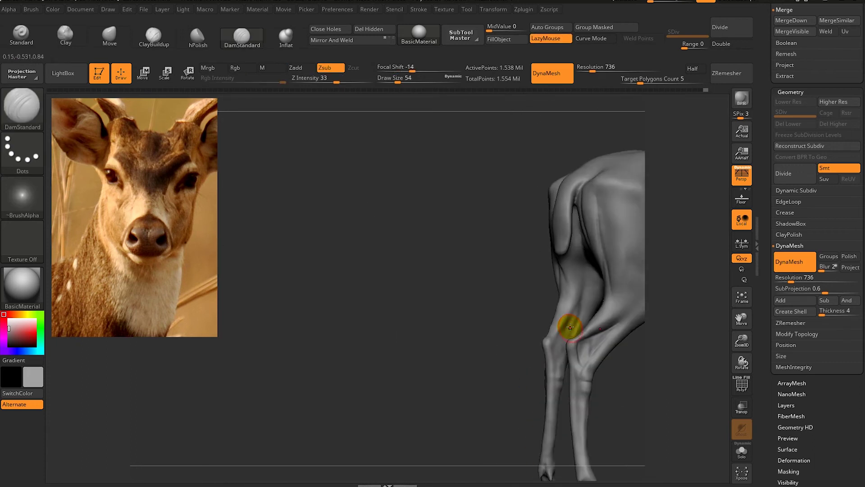
{"action": "mouse_move", "coordinate": [525, 409]}
{"action": "right_mouse_down"}
{"action": "mouse_move", "coordinate": [512, 329]}
{"action": "mouse_move", "coordinate": [536, 309]}
{"action": "mouse_move", "coordinate": [542, 246]}
{"action": "mouse_move", "coordinate": [551, 293]}
{"action": "right_mouse_up"}
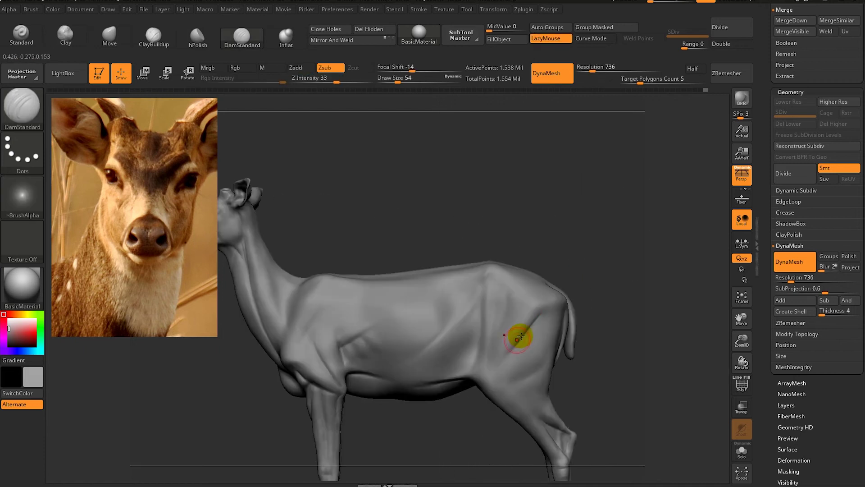
{"action": "key", "text": "shift"}
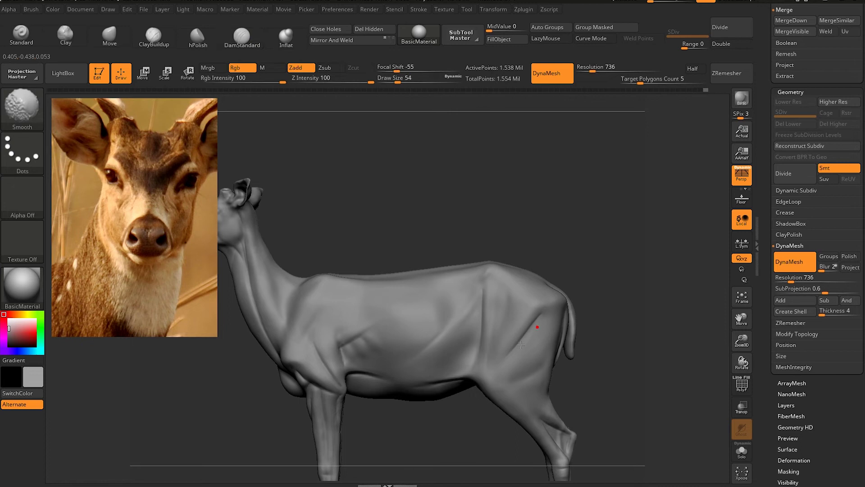
{"action": "key", "text": "f"}
{"action": "mouse_move", "coordinate": [558, 270]}
{"action": "right_mouse_down"}
{"action": "mouse_move", "coordinate": [573, 270]}
{"action": "mouse_move", "coordinate": [561, 354]}
{"action": "right_mouse_up"}
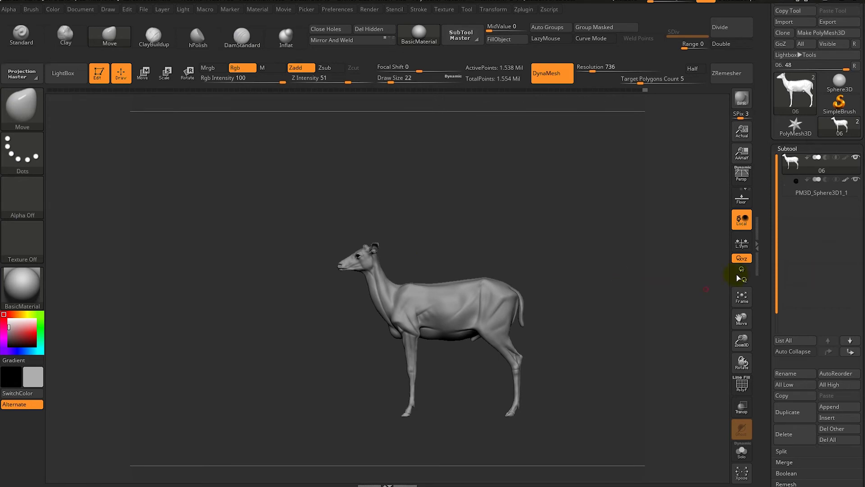
Duplicate the deer subtool and ZRemesh the copy down to 10,859 points
{"action": "left_click", "coordinate": [796, 412]}
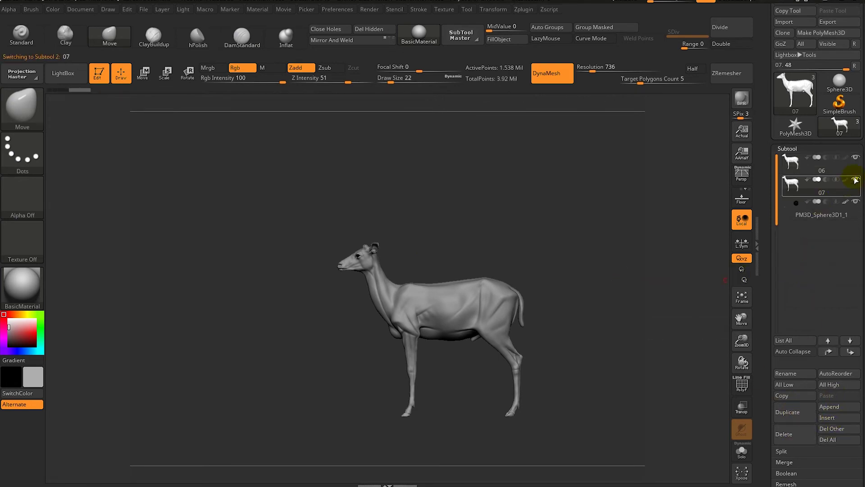
{"action": "mouse_move", "coordinate": [821, 203]}
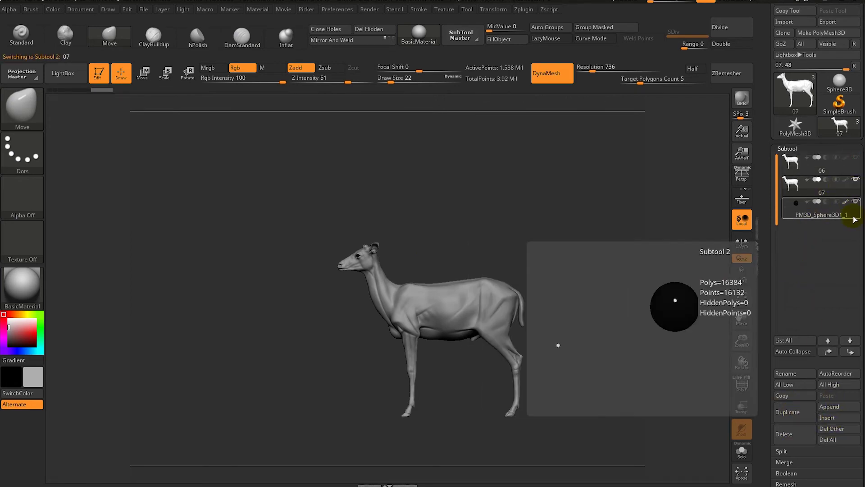
{"action": "left_click_drag", "start_coordinate": [764, 389], "coordinate": [765, 307]}
{"action": "left_click", "coordinate": [792, 270]}
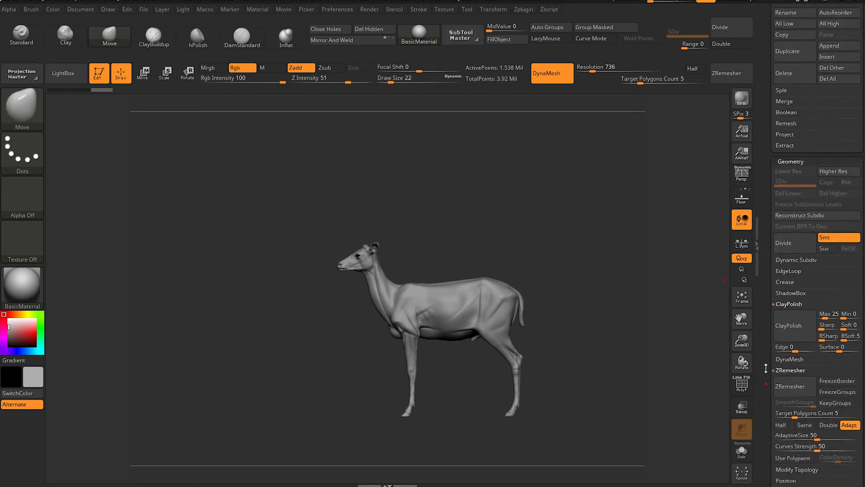
{"action": "left_click", "coordinate": [794, 350]}
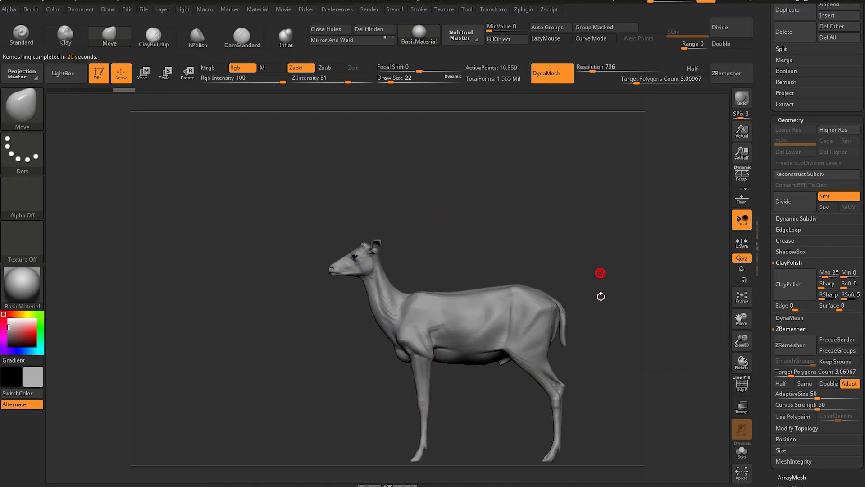
{"action": "left_click_drag", "start_coordinate": [602, 295], "coordinate": [621, 309]}
{"action": "mouse_move", "coordinate": [540, 206]}
{"action": "left_mouse_down"}
{"action": "mouse_move", "coordinate": [498, 196]}
{"action": "mouse_move", "coordinate": [495, 248]}
{"action": "mouse_move", "coordinate": [500, 218]}
{"action": "mouse_move", "coordinate": [583, 181]}
{"action": "left_mouse_up"}
Show the original sculpt, hide the eyeball sphere, and open the Project settings
{"action": "left_click", "coordinate": [856, 67]}
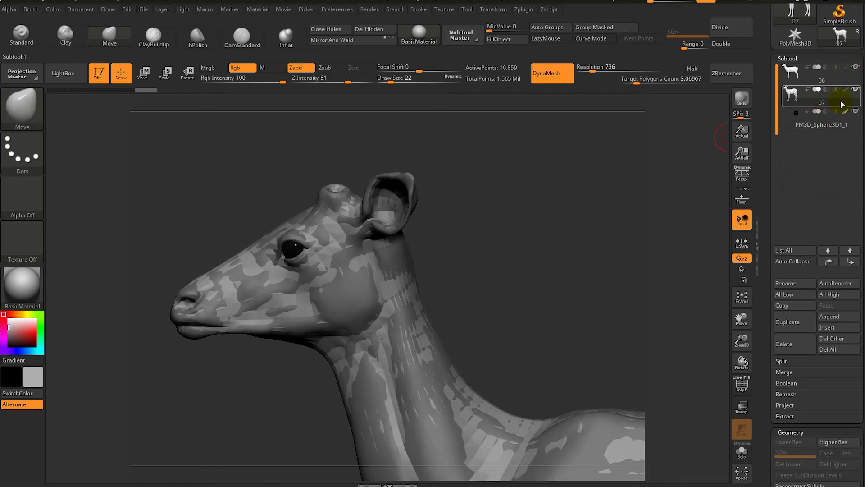
{"action": "left_click", "coordinate": [856, 112]}
{"action": "scroll", "coordinate": [818, 180], "scroll_direction": "down", "scroll_amount": 5}
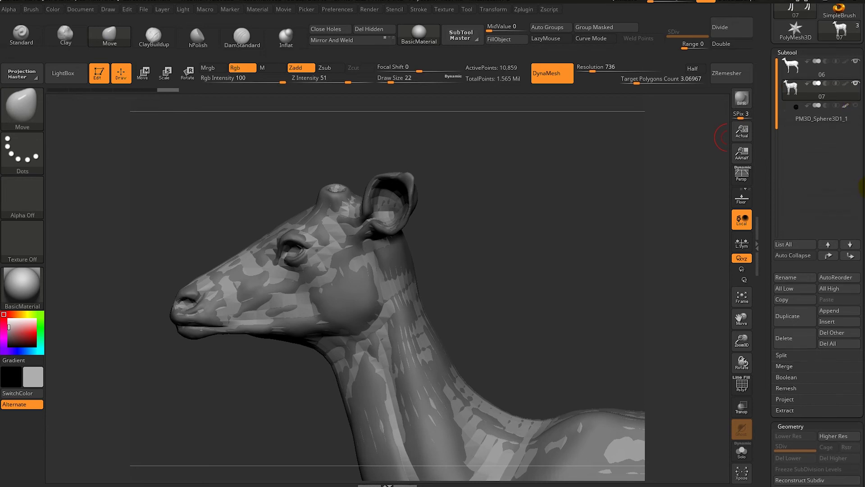
{"action": "left_click_drag", "start_coordinate": [853, 136], "coordinate": [860, 228]}
{"action": "left_click", "coordinate": [785, 435]}
{"action": "left_click_drag", "start_coordinate": [763, 409], "coordinate": [759, 354]}
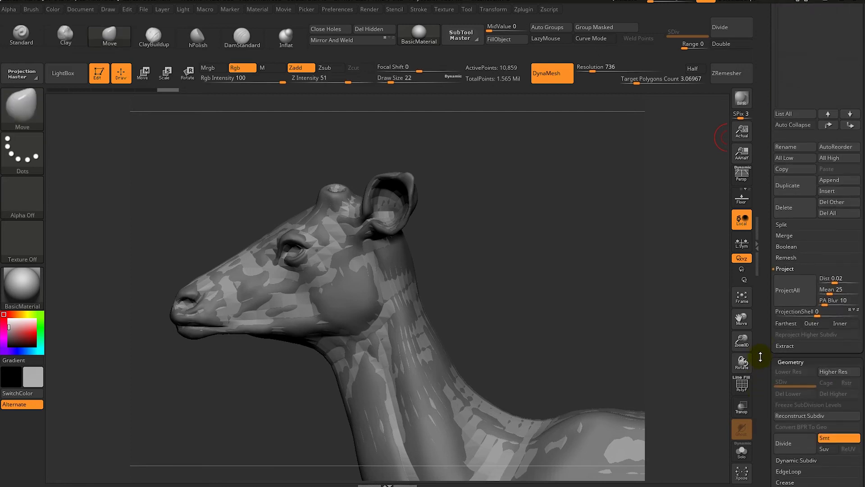
Subdivide the copy to SDiv 4, running ProjectAll at each level (694,850 points)
{"action": "left_click", "coordinate": [778, 441]}
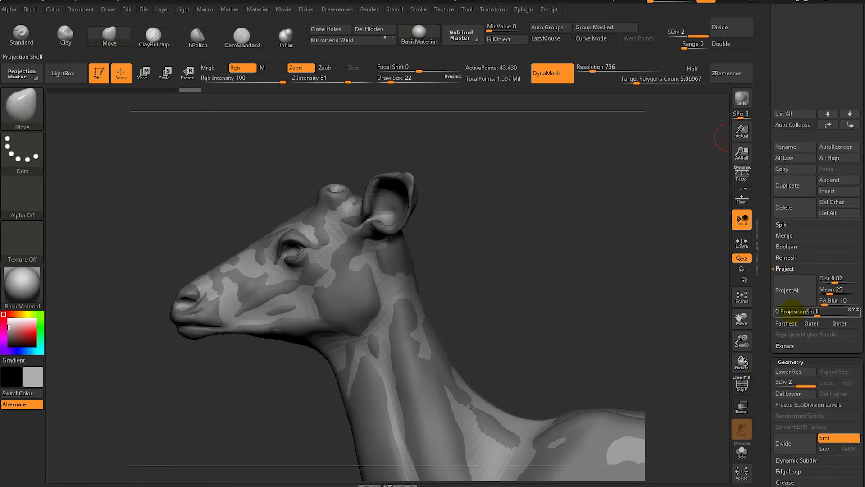
{"action": "left_click", "coordinate": [792, 290]}
{"action": "left_click", "coordinate": [783, 443]}
{"action": "left_click", "coordinate": [793, 291]}
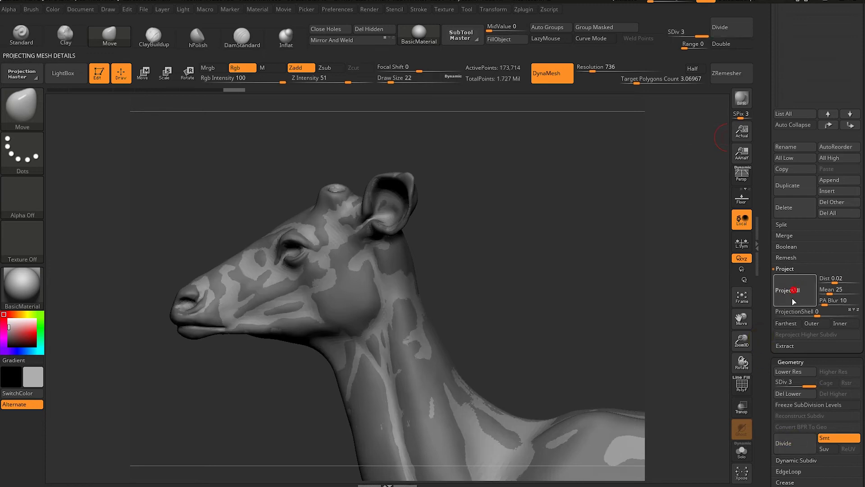
{"action": "left_click", "coordinate": [783, 443]}
{"action": "left_click", "coordinate": [795, 291]}
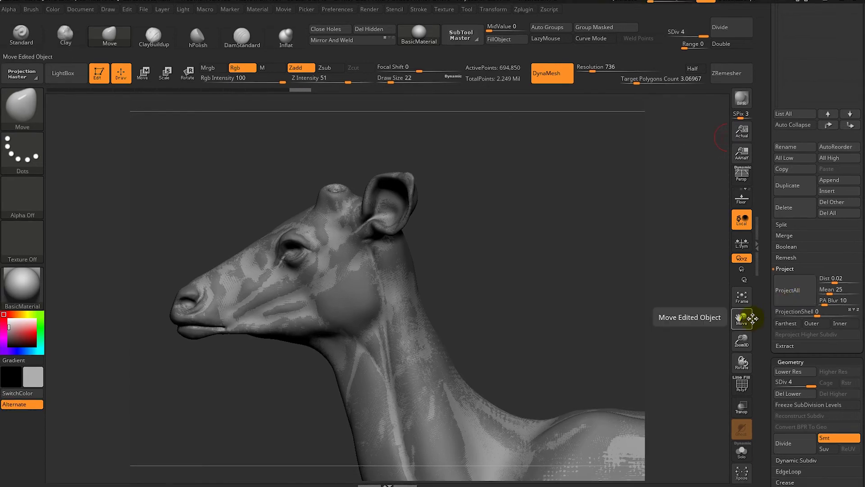
{"action": "mouse_move", "coordinate": [536, 290]}
{"action": "left_mouse_down"}
{"action": "mouse_move", "coordinate": [517, 294]}
{"action": "mouse_move", "coordinate": [705, 234]}
{"action": "mouse_move", "coordinate": [580, 311]}
{"action": "left_mouse_up"}
Show the eyeball again and divide the deer to subdivision level 5
{"action": "left_click", "coordinate": [855, 225]}
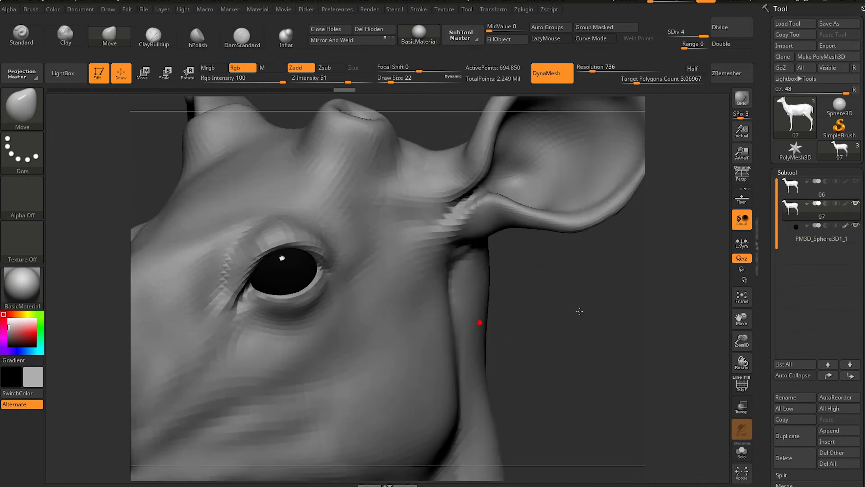
{"action": "key", "text": "space"}
{"action": "left_click_drag", "start_coordinate": [586, 277], "coordinate": [565, 277]}
{"action": "left_click_drag", "start_coordinate": [757, 253], "coordinate": [757, 309]}
{"action": "left_click_drag", "start_coordinate": [763, 420], "coordinate": [763, 342]}
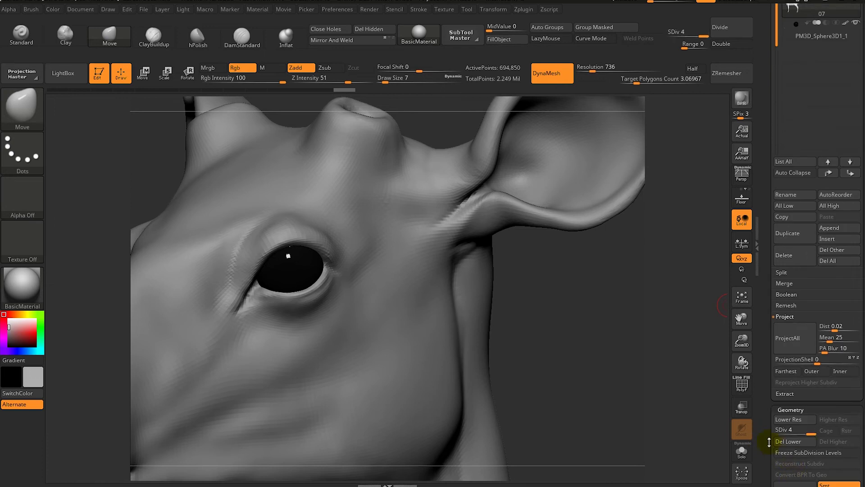
{"action": "left_click", "coordinate": [784, 445]}
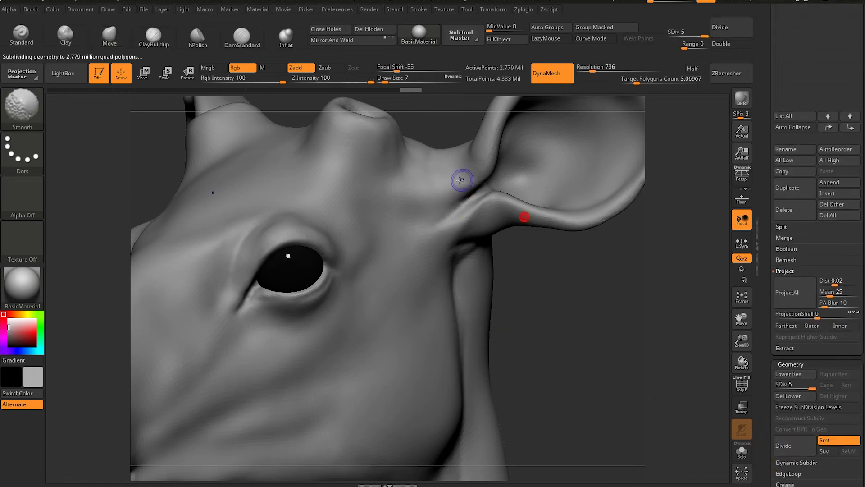
Deepen the crease at the eye's inner corner with DamStandard at brush size 12
{"action": "key", "text": "b"}
{"action": "key", "text": "m"}
{"action": "key", "text": "v"}
{"action": "mouse_move", "coordinate": [565, 331]}
{"action": "left_mouse_down"}
{"action": "mouse_move", "coordinate": [626, 282]}
{"action": "mouse_move", "coordinate": [577, 288]}
{"action": "left_mouse_up"}
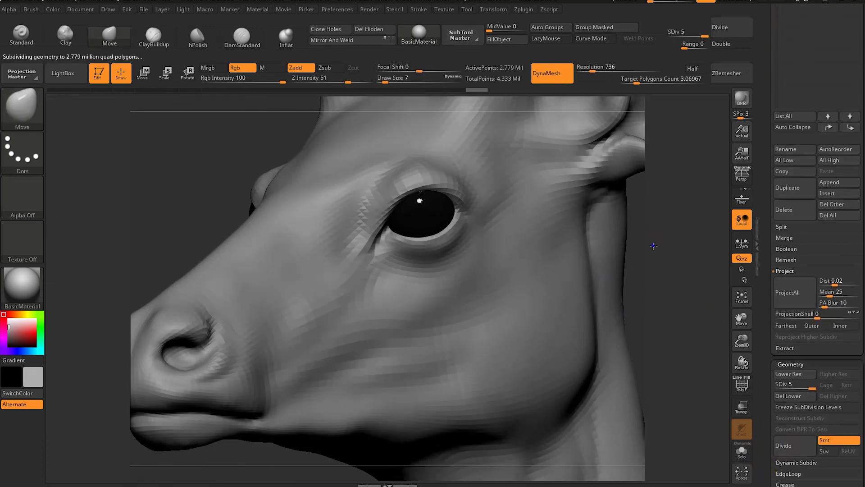
{"action": "key", "text": "]"}
{"action": "left_click", "coordinate": [242, 36]}
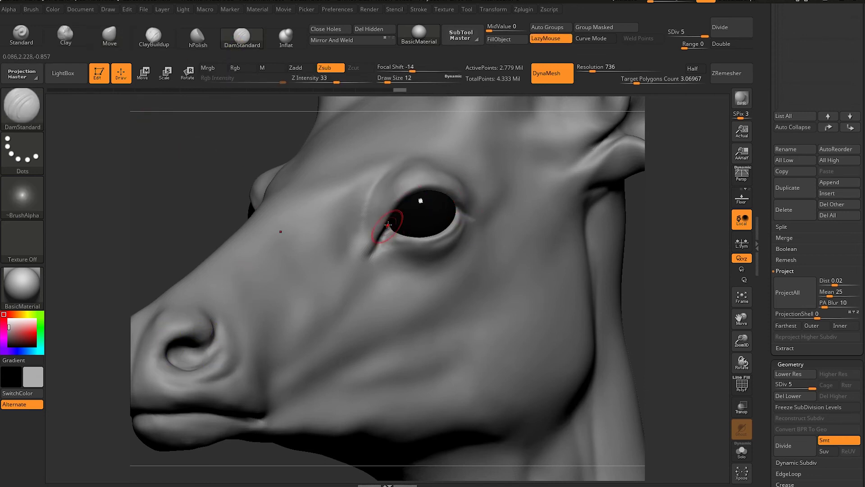
{"action": "mouse_move", "coordinate": [377, 247]}
{"action": "left_mouse_down"}
{"action": "mouse_move", "coordinate": [395, 231]}
{"action": "mouse_move", "coordinate": [418, 242]}
{"action": "left_mouse_up"}
{"action": "key", "text": "["}
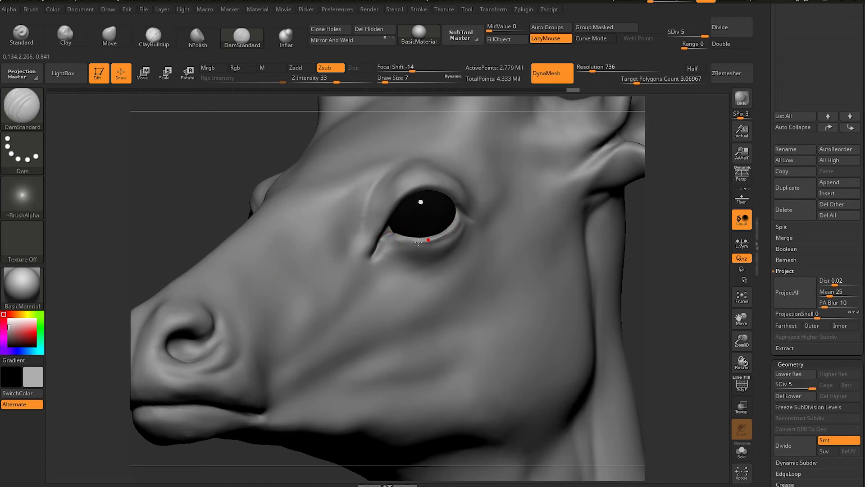
Inspect the muzzle and nostril from front, side and three-quarter views, adjusting brush size
{"action": "right_click_drag", "start_coordinate": [376, 199], "coordinate": [460, 207]}
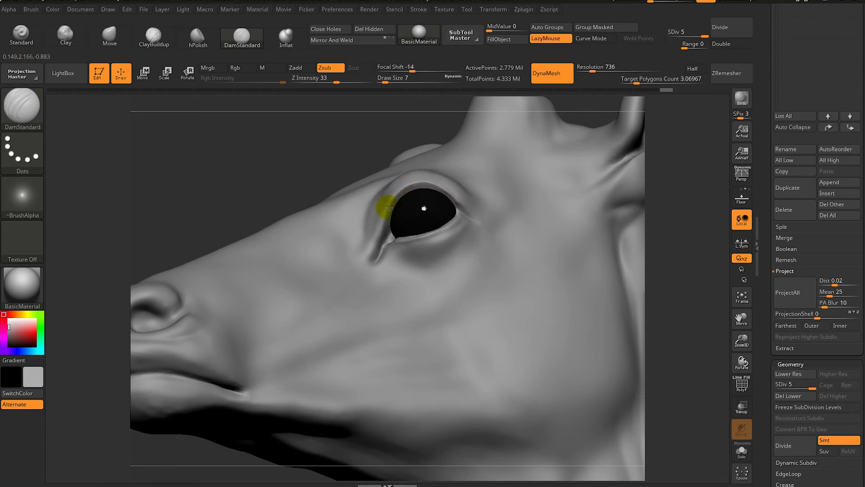
{"action": "mouse_move", "coordinate": [336, 251]}
{"action": "right_mouse_down"}
{"action": "mouse_move", "coordinate": [273, 188]}
{"action": "mouse_move", "coordinate": [570, 271]}
{"action": "mouse_move", "coordinate": [429, 368]}
{"action": "mouse_move", "coordinate": [236, 206]}
{"action": "mouse_move", "coordinate": [241, 195]}
{"action": "mouse_move", "coordinate": [262, 300]}
{"action": "right_mouse_up"}
{"action": "right_click", "coordinate": [569, 270]}
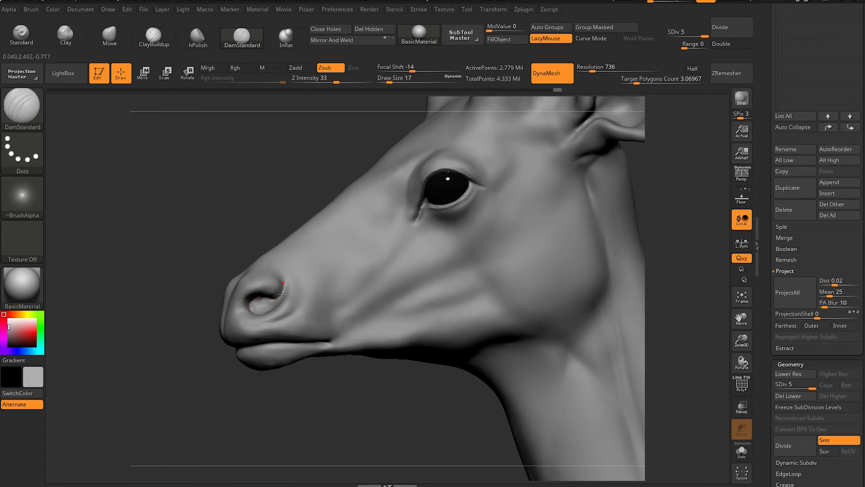
{"action": "mouse_move", "coordinate": [249, 310]}
{"action": "right_mouse_down"}
{"action": "mouse_move", "coordinate": [460, 280]}
{"action": "mouse_move", "coordinate": [450, 255]}
{"action": "mouse_move", "coordinate": [392, 276]}
{"action": "right_mouse_up"}
{"action": "mouse_move", "coordinate": [328, 291]}
{"action": "right_mouse_down", "text": "alt"}
{"action": "mouse_move", "coordinate": [474, 284]}
{"action": "mouse_move", "coordinate": [469, 373]}
{"action": "mouse_move", "coordinate": [508, 184]}
{"action": "mouse_move", "coordinate": [480, 261]}
{"action": "mouse_move", "coordinate": [389, 323]}
{"action": "right_mouse_up", "text": "alt"}
{"action": "right_click_drag", "start_coordinate": [318, 335], "coordinate": [612, 318]}
{"action": "mouse_move", "coordinate": [647, 292]}
{"action": "right_mouse_down"}
{"action": "mouse_move", "coordinate": [633, 290]}
{"action": "mouse_move", "coordinate": [602, 328]}
{"action": "mouse_move", "coordinate": [396, 305]}
{"action": "mouse_move", "coordinate": [268, 315]}
{"action": "mouse_move", "coordinate": [556, 293]}
{"action": "right_mouse_up"}
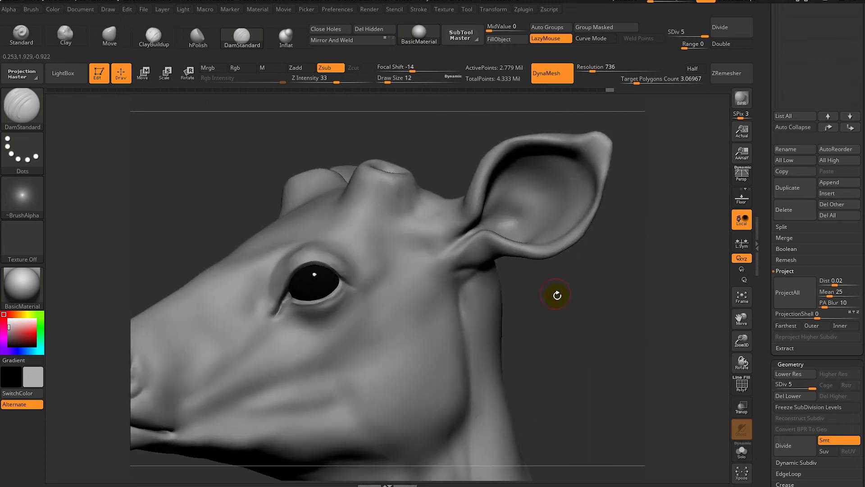
{"action": "right_click_drag", "start_coordinate": [629, 201], "coordinate": [555, 219]}
Use ClayBuildup at SDiv 4 with Brush > Auto Masking options expanded to shape the ear
{"action": "left_click", "coordinate": [153, 35]}
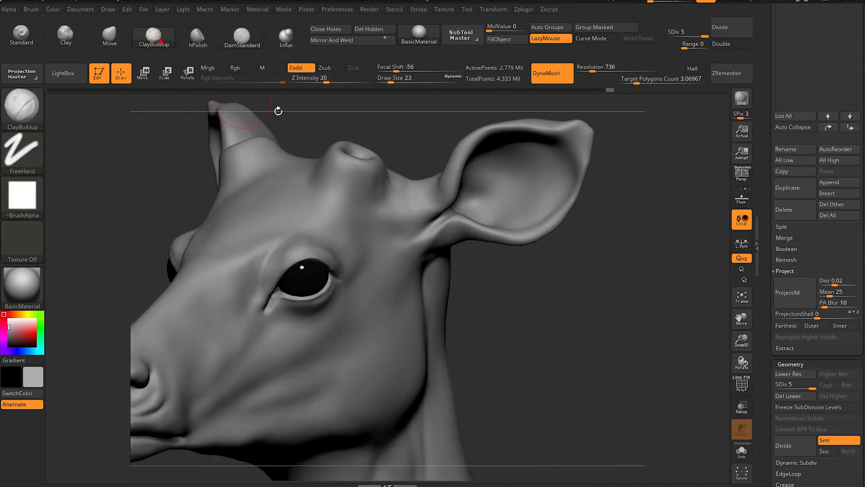
{"action": "right_click_drag", "start_coordinate": [280, 110], "coordinate": [406, 174]}
{"action": "left_click_drag", "start_coordinate": [805, 385], "coordinate": [805, 385]}
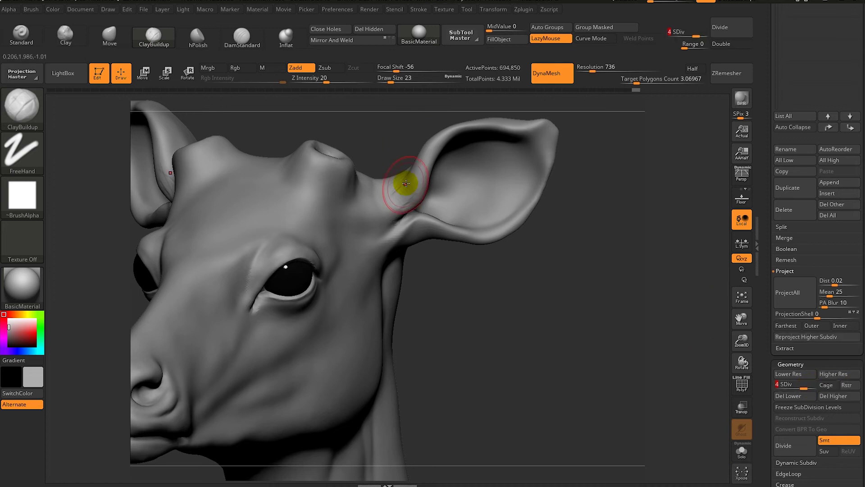
{"action": "right_click_drag", "start_coordinate": [390, 209], "coordinate": [442, 234]}
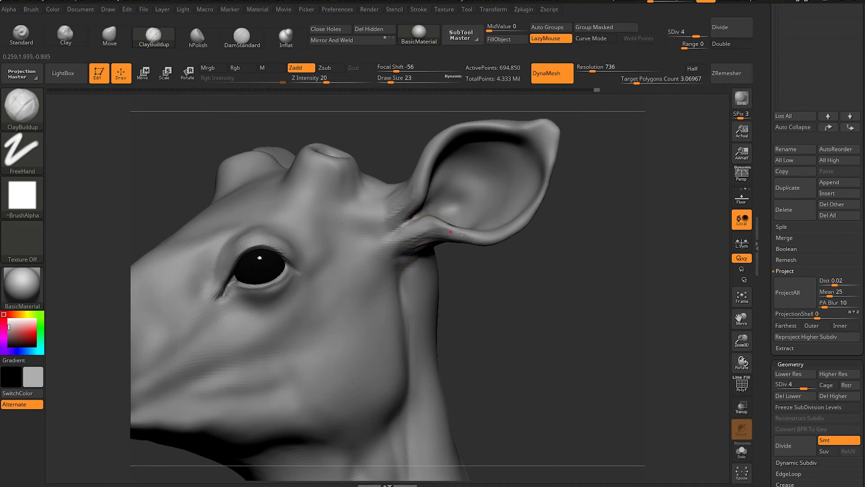
{"action": "mouse_move", "coordinate": [456, 240]}
{"action": "right_mouse_down"}
{"action": "mouse_move", "coordinate": [395, 179]}
{"action": "mouse_move", "coordinate": [401, 217]}
{"action": "mouse_move", "coordinate": [462, 222]}
{"action": "mouse_move", "coordinate": [505, 210]}
{"action": "right_mouse_up"}
{"action": "left_click", "coordinate": [31, 9]}
{"action": "left_click", "coordinate": [60, 331]}
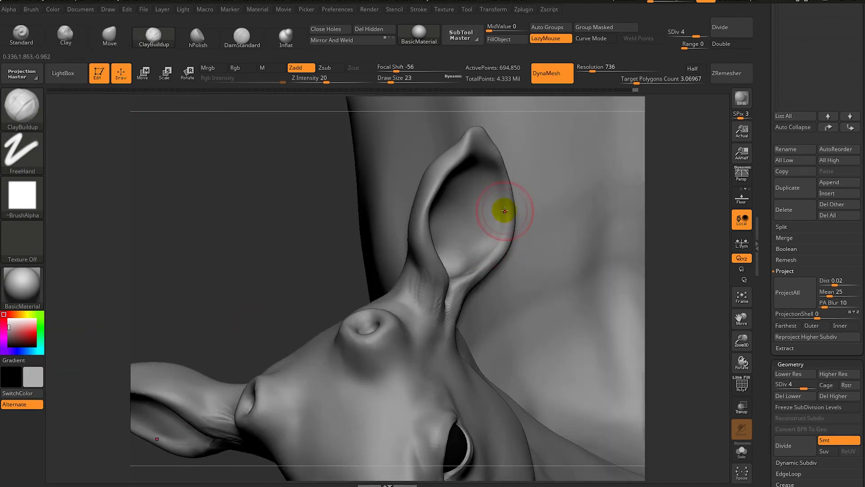
{"action": "mouse_move", "coordinate": [425, 289]}
{"action": "right_mouse_down"}
{"action": "mouse_move", "coordinate": [587, 212]}
{"action": "mouse_move", "coordinate": [509, 225]}
{"action": "mouse_move", "coordinate": [513, 242]}
{"action": "right_mouse_up"}
{"action": "mouse_move", "coordinate": [575, 248]}
{"action": "right_mouse_down"}
{"action": "mouse_move", "coordinate": [483, 207]}
{"action": "mouse_move", "coordinate": [352, 330]}
{"action": "mouse_move", "coordinate": [527, 267]}
{"action": "mouse_move", "coordinate": [567, 268]}
{"action": "mouse_move", "coordinate": [520, 351]}
{"action": "mouse_move", "coordinate": [457, 369]}
{"action": "mouse_move", "coordinate": [433, 415]}
{"action": "mouse_move", "coordinate": [456, 397]}
{"action": "mouse_move", "coordinate": [440, 413]}
{"action": "mouse_move", "coordinate": [496, 400]}
{"action": "right_mouse_up"}
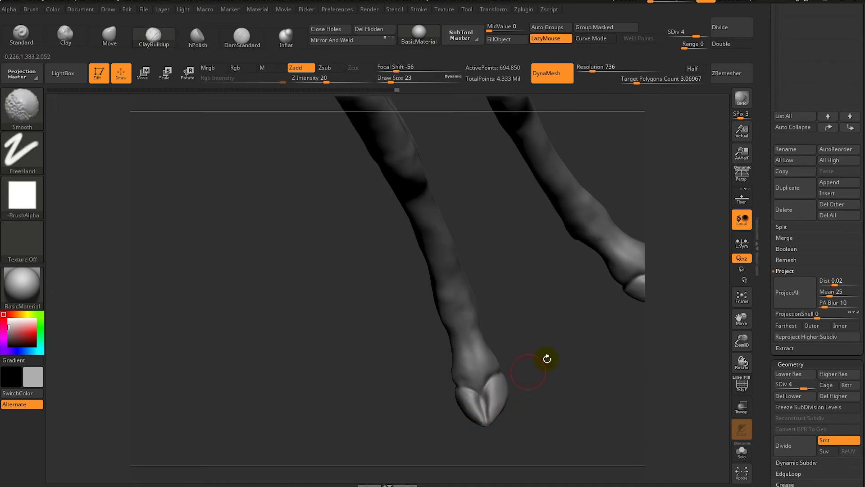
Orbit around the legs to view all four hooves
{"action": "right_click_drag", "start_coordinate": [547, 359], "coordinate": [557, 207]}
{"action": "mouse_move", "coordinate": [359, 320]}
{"action": "right_mouse_down"}
{"action": "mouse_move", "coordinate": [383, 349]}
{"action": "mouse_move", "coordinate": [313, 340]}
{"action": "mouse_move", "coordinate": [519, 310]}
{"action": "mouse_move", "coordinate": [452, 367]}
{"action": "mouse_move", "coordinate": [514, 224]}
{"action": "mouse_move", "coordinate": [498, 227]}
{"action": "mouse_move", "coordinate": [517, 222]}
{"action": "mouse_move", "coordinate": [467, 158]}
{"action": "mouse_move", "coordinate": [445, 242]}
{"action": "mouse_move", "coordinate": [483, 228]}
{"action": "right_mouse_up"}
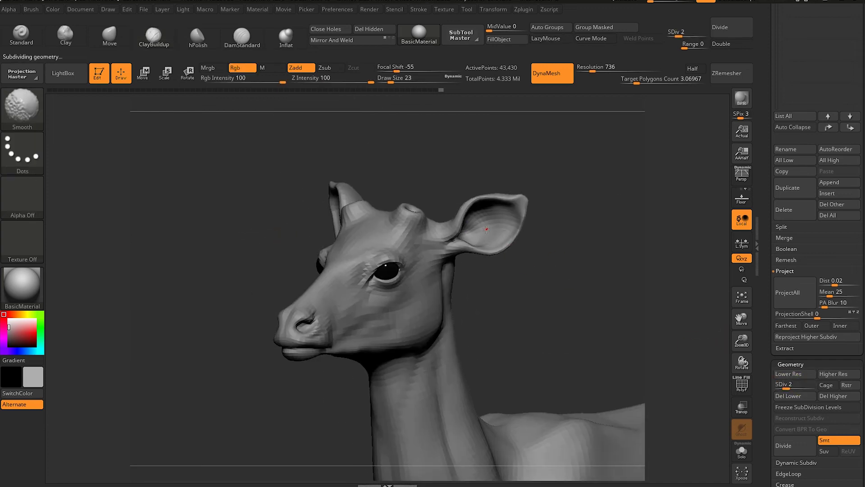
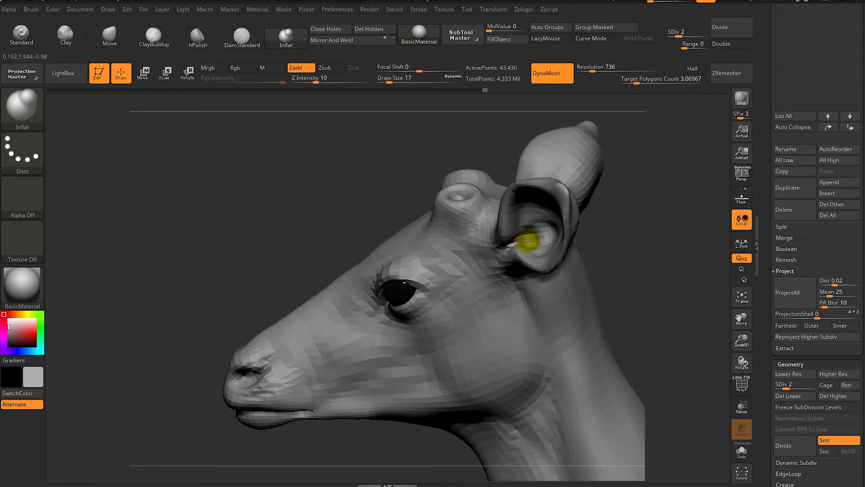
Orbit the deer to a side view and adjust brush settings from the quick palette
{"action": "left_click_drag", "start_coordinate": [617, 235], "coordinate": [623, 233]}
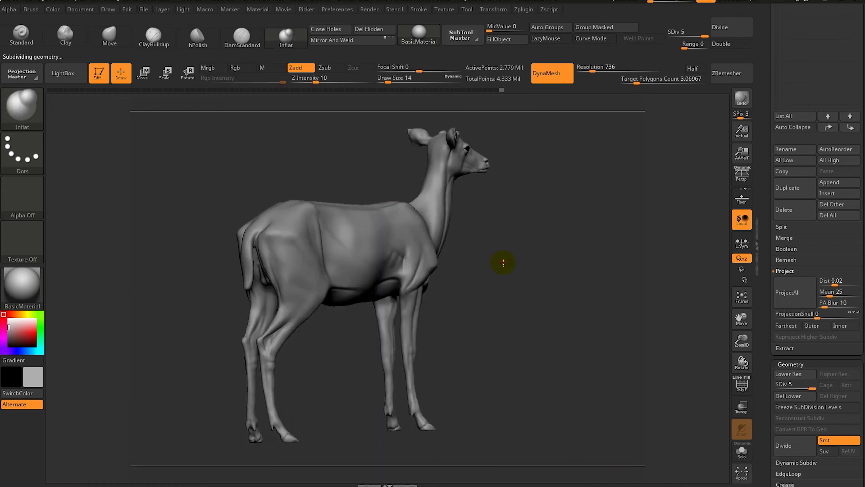
{"action": "mouse_move", "coordinate": [503, 262]}
{"action": "left_mouse_down"}
{"action": "mouse_move", "coordinate": [521, 154]}
{"action": "mouse_move", "coordinate": [460, 170]}
{"action": "mouse_move", "coordinate": [468, 171]}
{"action": "left_mouse_up"}
{"action": "key", "text": "space"}
{"action": "left_click_drag", "start_coordinate": [473, 180], "coordinate": [507, 177]}
{"action": "scroll", "coordinate": [766, 151], "scroll_direction": "up", "scroll_amount": 5}
{"action": "scroll", "coordinate": [762, 189], "scroll_direction": "up", "scroll_amount": 3}
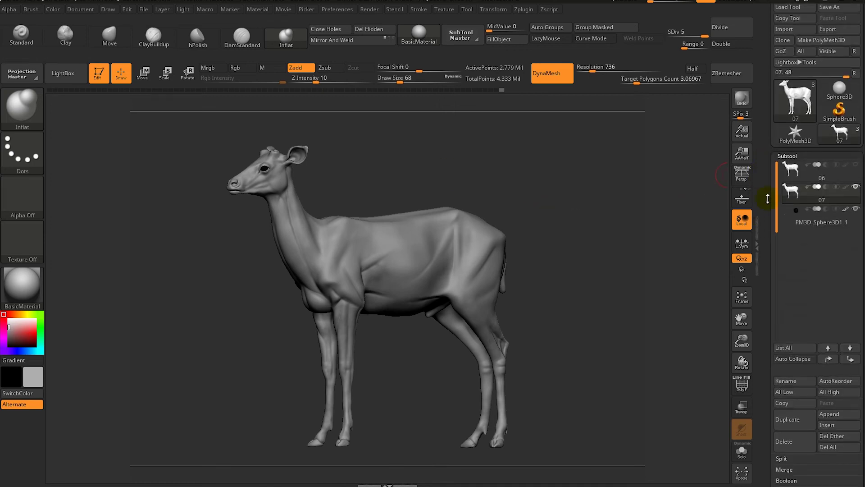
{"action": "scroll", "coordinate": [768, 199], "scroll_direction": "up", "scroll_amount": 1}
{"action": "mouse_move", "coordinate": [547, 203]}
{"action": "left_mouse_down"}
{"action": "mouse_move", "coordinate": [555, 201]}
{"action": "mouse_move", "coordinate": [530, 185]}
{"action": "mouse_move", "coordinate": [539, 170]}
{"action": "mouse_move", "coordinate": [572, 180]}
{"action": "mouse_move", "coordinate": [454, 270]}
{"action": "left_mouse_up"}
{"action": "scroll", "coordinate": [816, 270], "scroll_direction": "down", "scroll_amount": 10}
Drop one subdivision level and sculpt the body with the Standard and Smooth brushes
{"action": "key", "text": "shift+d"}
{"action": "key", "text": "shift+d"}
{"action": "left_click", "coordinate": [21, 35]}
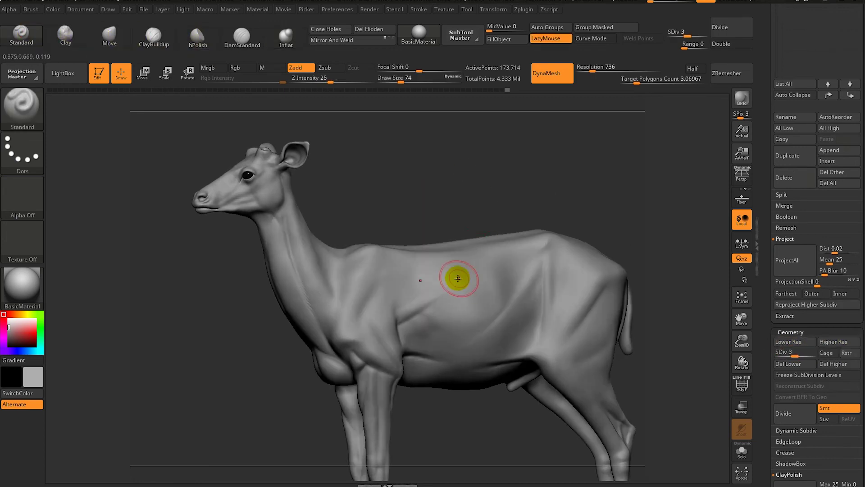
{"action": "right_click_drag", "start_coordinate": [449, 268], "coordinate": [467, 266]}
{"action": "mouse_move", "coordinate": [481, 300]}
{"action": "right_mouse_down"}
{"action": "mouse_move", "coordinate": [483, 270]}
{"action": "mouse_move", "coordinate": [464, 257]}
{"action": "mouse_move", "coordinate": [516, 183]}
{"action": "mouse_move", "coordinate": [563, 193]}
{"action": "mouse_move", "coordinate": [517, 190]}
{"action": "mouse_move", "coordinate": [560, 180]}
{"action": "mouse_move", "coordinate": [570, 211]}
{"action": "mouse_move", "coordinate": [554, 189]}
{"action": "mouse_move", "coordinate": [560, 246]}
{"action": "mouse_move", "coordinate": [543, 210]}
{"action": "mouse_move", "coordinate": [707, 188]}
{"action": "right_mouse_up"}
{"action": "key", "text": "shift"}
Enable perspective and orbit out to see the whole deer
{"action": "left_click", "coordinate": [742, 174]}
{"action": "mouse_move", "coordinate": [583, 201]}
{"action": "right_mouse_down"}
{"action": "mouse_move", "coordinate": [603, 206]}
{"action": "mouse_move", "coordinate": [435, 188]}
{"action": "right_mouse_up"}
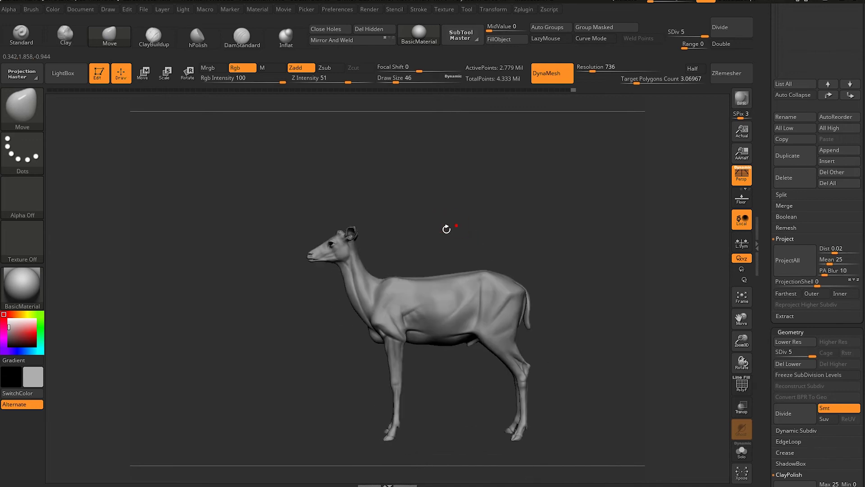
{"action": "left_click_drag", "start_coordinate": [430, 234], "coordinate": [459, 218]}
Insert a ZSphere subtool, place it above the deer and shrink it small
{"action": "left_click", "coordinate": [832, 334]}
{"action": "left_click", "coordinate": [697, 311]}
{"action": "key", "text": "w"}
{"action": "mouse_move", "coordinate": [559, 242]}
{"action": "left_mouse_down"}
{"action": "mouse_move", "coordinate": [602, 306]}
{"action": "mouse_move", "coordinate": [551, 213]}
{"action": "mouse_move", "coordinate": [584, 245]}
{"action": "mouse_move", "coordinate": [473, 270]}
{"action": "mouse_move", "coordinate": [577, 246]}
{"action": "mouse_move", "coordinate": [451, 261]}
{"action": "mouse_move", "coordinate": [393, 286]}
{"action": "mouse_move", "coordinate": [405, 164]}
{"action": "left_mouse_up"}
{"action": "key", "text": "space"}
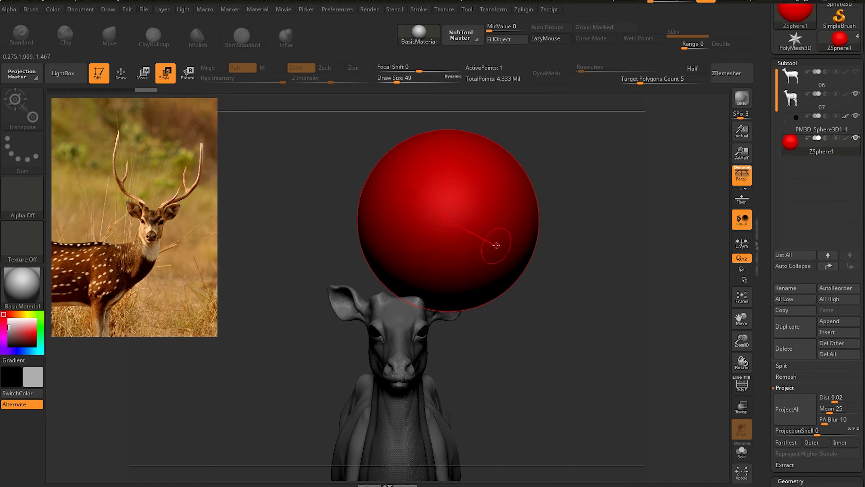
{"action": "left_click_drag", "start_coordinate": [496, 245], "coordinate": [428, 207]}
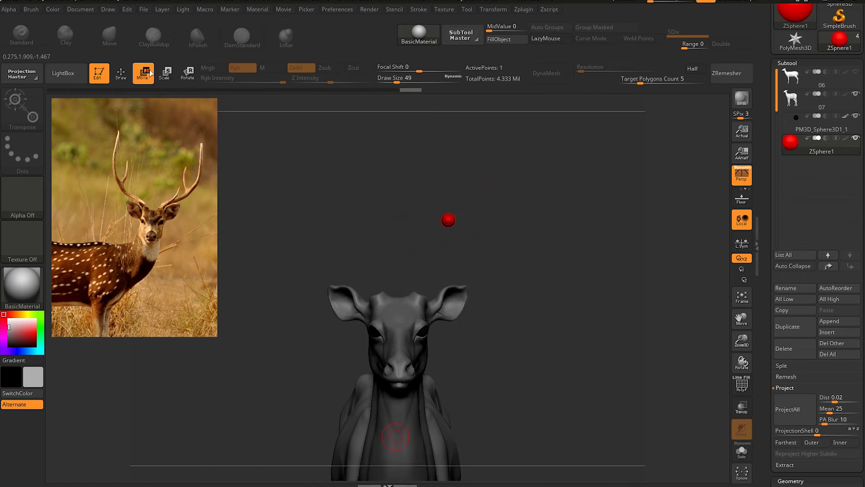
{"action": "mouse_move", "coordinate": [421, 287]}
{"action": "left_mouse_down"}
{"action": "mouse_move", "coordinate": [446, 234]}
{"action": "mouse_move", "coordinate": [429, 284]}
{"action": "mouse_move", "coordinate": [360, 243]}
{"action": "mouse_move", "coordinate": [386, 292]}
{"action": "mouse_move", "coordinate": [413, 309]}
{"action": "left_mouse_up"}
{"action": "mouse_move", "coordinate": [352, 308]}
{"action": "left_mouse_down", "text": "alt"}
{"action": "mouse_move", "coordinate": [408, 265]}
{"action": "mouse_move", "coordinate": [429, 222]}
{"action": "mouse_move", "coordinate": [300, 164]}
{"action": "mouse_move", "coordinate": [342, 190]}
{"action": "left_mouse_up", "text": "alt"}
{"action": "left_click", "coordinate": [166, 73]}
Draw a ZSphere on top of the head and pull it out into a long horn
{"action": "key", "text": "q"}
{"action": "left_click_drag", "start_coordinate": [392, 288], "coordinate": [394, 281]}
{"action": "left_click_drag", "start_coordinate": [451, 207], "coordinate": [399, 202]}
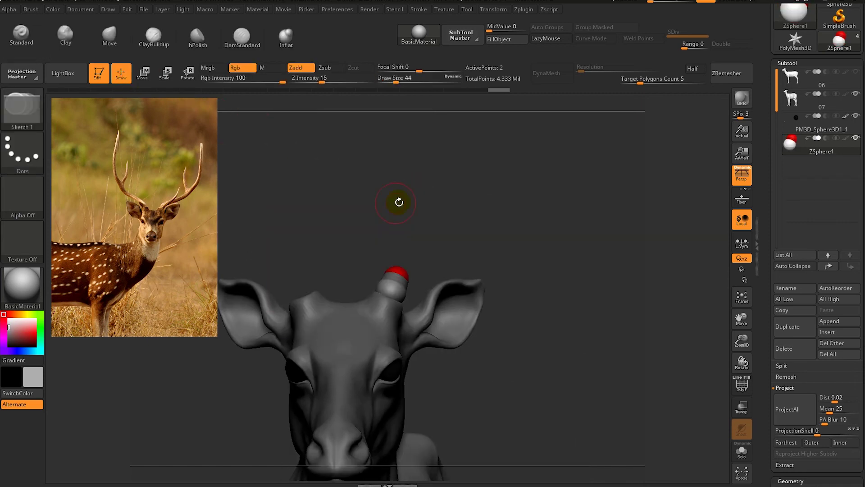
{"action": "left_click_drag", "start_coordinate": [401, 268], "coordinate": [554, 149]}
{"action": "key", "text": "w"}
{"action": "key", "text": "space"}
{"action": "mouse_move", "coordinate": [556, 257]}
{"action": "left_mouse_down", "text": "alt"}
{"action": "mouse_move", "coordinate": [501, 193]}
{"action": "mouse_move", "coordinate": [414, 212]}
{"action": "left_mouse_up", "text": "alt"}
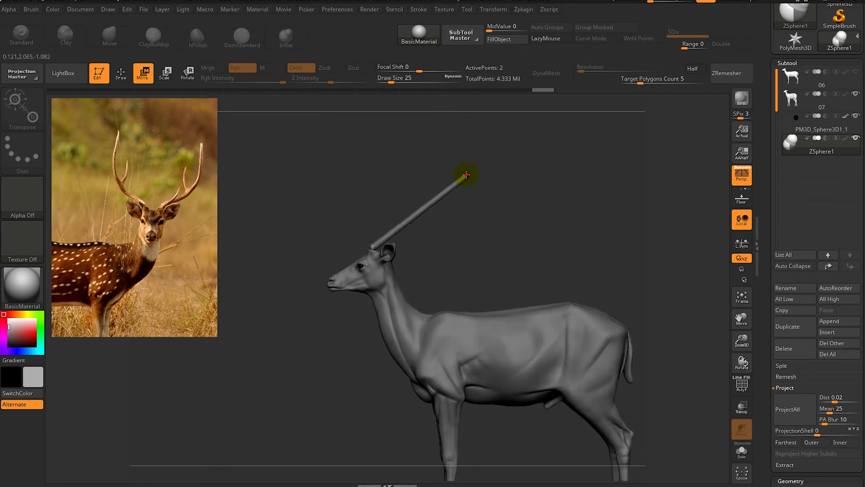
Add a ZSphere midway along the horn and tilt the chain outward to the side
{"action": "left_click", "coordinate": [120, 73]}
{"action": "left_click", "coordinate": [411, 225]}
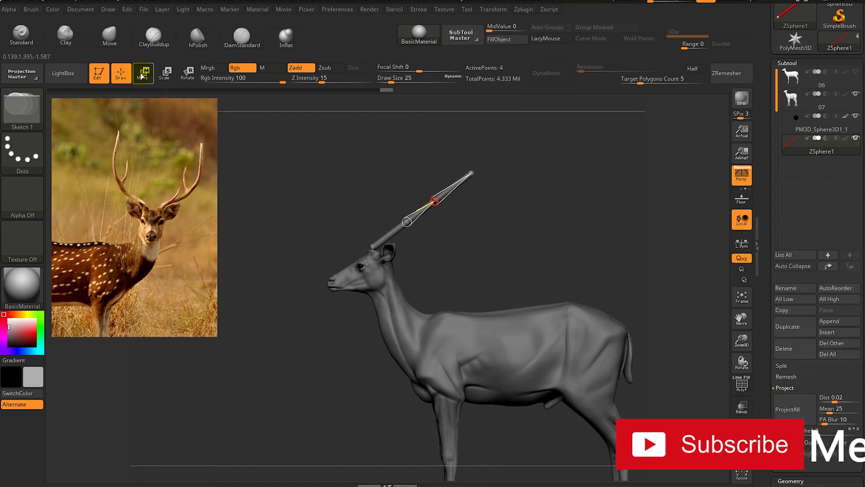
{"action": "key", "text": "w"}
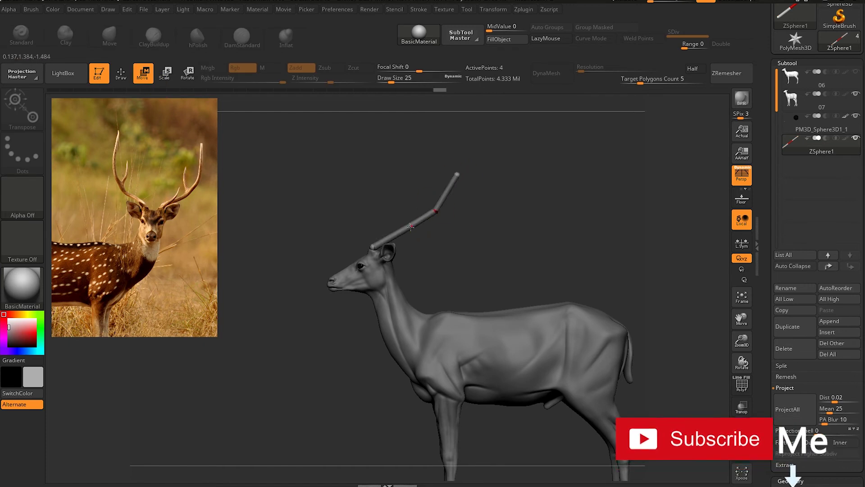
{"action": "left_click_drag", "start_coordinate": [563, 270], "coordinate": [471, 272], "text": "shift"}
{"action": "mouse_move", "coordinate": [412, 228]}
{"action": "left_mouse_down"}
{"action": "mouse_move", "coordinate": [444, 196]}
{"action": "mouse_move", "coordinate": [470, 237]}
{"action": "left_mouse_up"}
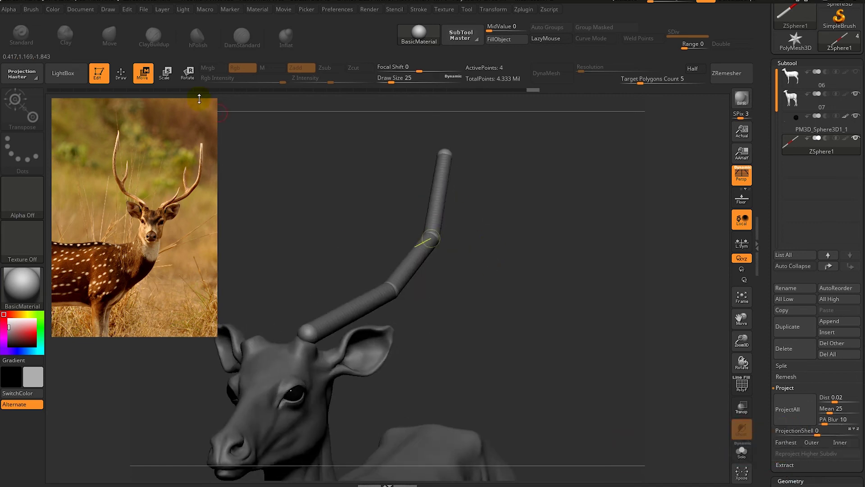
{"action": "left_click_drag", "start_coordinate": [307, 292], "coordinate": [321, 332]}
{"action": "right_click_drag", "start_coordinate": [319, 305], "coordinate": [316, 316]}
{"action": "key", "text": "w"}
{"action": "right_click", "coordinate": [314, 329]}
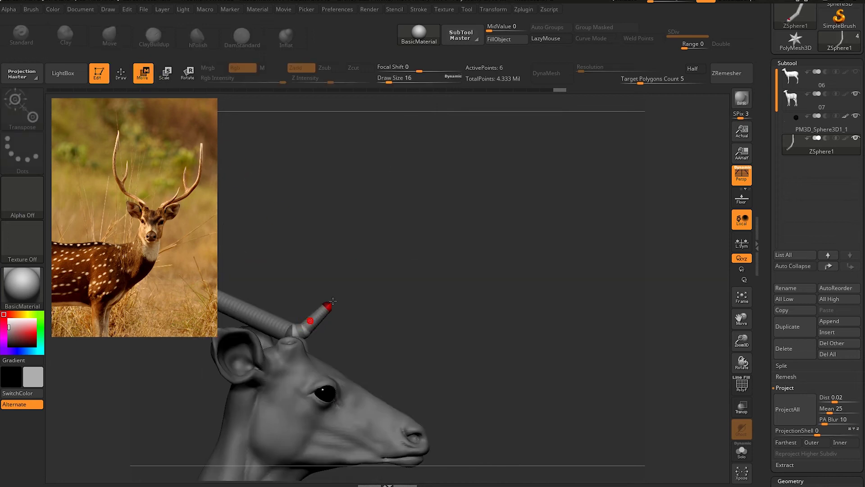
{"action": "left_click_drag", "start_coordinate": [353, 311], "coordinate": [303, 293]}
{"action": "mouse_move", "coordinate": [351, 301]}
{"action": "right_mouse_down"}
{"action": "mouse_move", "coordinate": [425, 315]}
{"action": "mouse_move", "coordinate": [314, 299]}
{"action": "right_mouse_up"}
Preview the ZSphere skin and bend the horn upright, with perspective turned off
{"action": "key", "text": "q"}
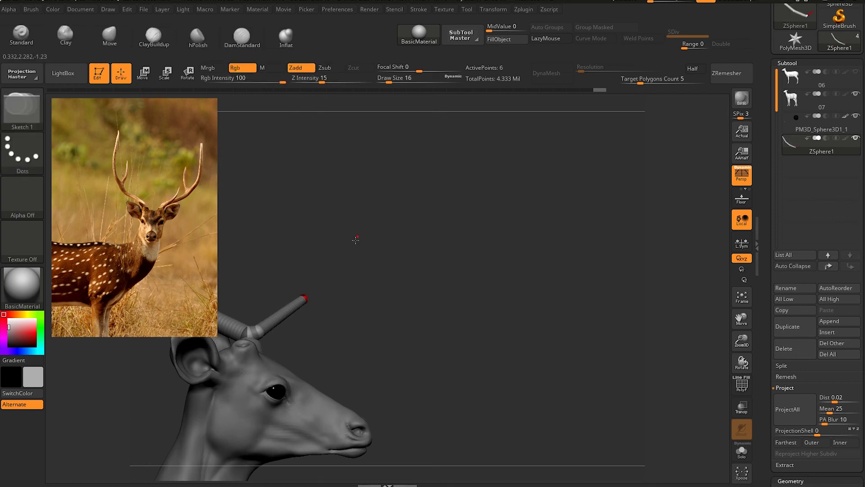
{"action": "left_click_drag", "start_coordinate": [355, 239], "coordinate": [280, 317]}
{"action": "key", "text": "a"}
{"action": "left_click", "coordinate": [148, 80]}
{"action": "mouse_move", "coordinate": [410, 286]}
{"action": "left_mouse_down"}
{"action": "mouse_move", "coordinate": [507, 266]}
{"action": "mouse_move", "coordinate": [478, 261]}
{"action": "left_mouse_up"}
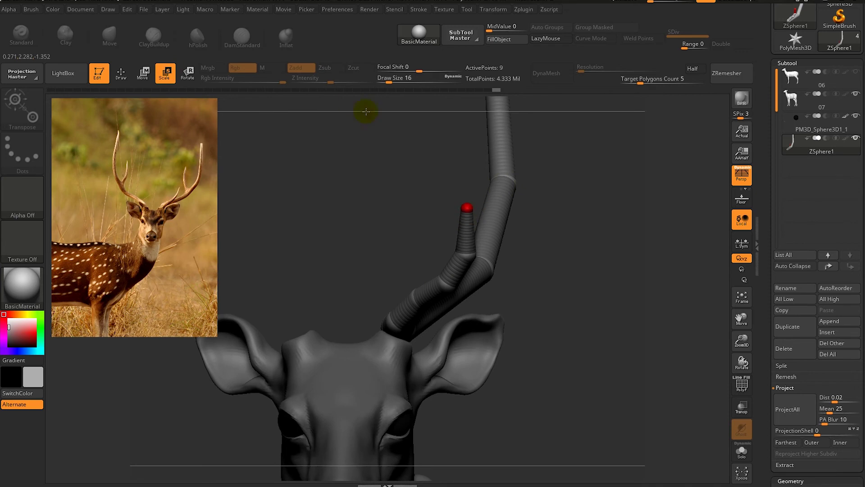
{"action": "mouse_move", "coordinate": [384, 257]}
{"action": "left_mouse_down"}
{"action": "mouse_move", "coordinate": [386, 231]}
{"action": "mouse_move", "coordinate": [433, 138]}
{"action": "left_mouse_up"}
{"action": "mouse_move", "coordinate": [430, 266]}
{"action": "left_mouse_down"}
{"action": "mouse_move", "coordinate": [521, 257]}
{"action": "mouse_move", "coordinate": [532, 293]}
{"action": "mouse_move", "coordinate": [541, 288]}
{"action": "mouse_move", "coordinate": [537, 312]}
{"action": "left_mouse_up"}
{"action": "key", "text": "p"}
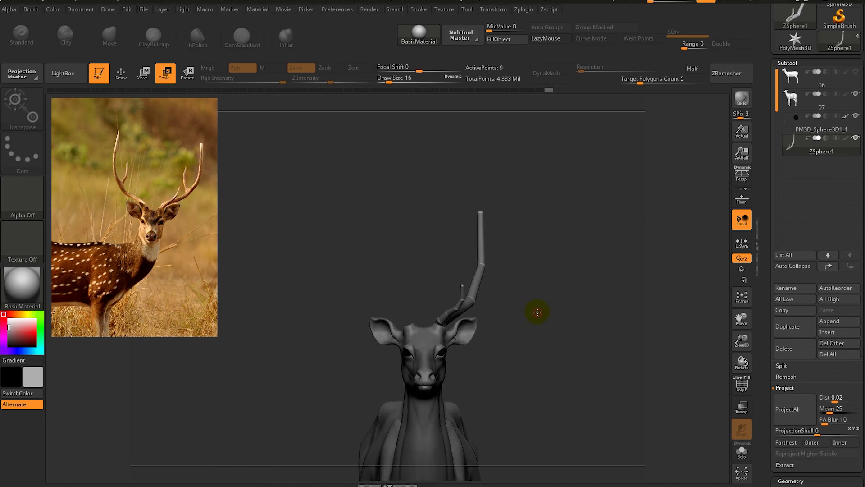
Add and move ZSpheres to pull out two tine branches along the beam
{"action": "key", "text": "q"}
{"action": "mouse_move", "coordinate": [353, 217]}
{"action": "left_mouse_down"}
{"action": "mouse_move", "coordinate": [482, 296]}
{"action": "mouse_move", "coordinate": [526, 301]}
{"action": "mouse_move", "coordinate": [477, 295]}
{"action": "left_mouse_up"}
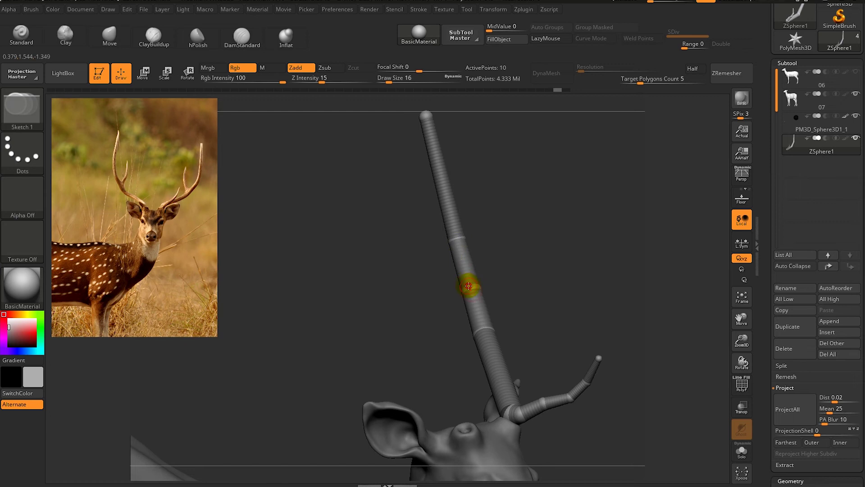
{"action": "left_click_drag", "start_coordinate": [343, 203], "coordinate": [245, 135]}
{"action": "key", "text": "w"}
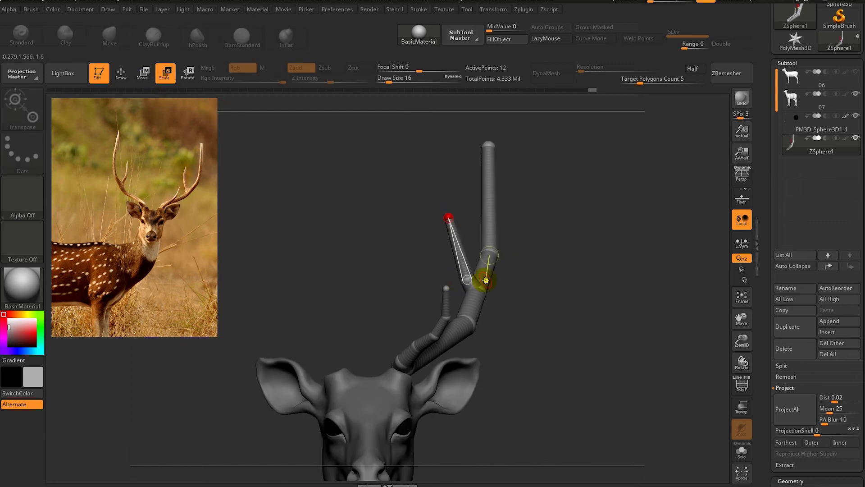
{"action": "mouse_move", "coordinate": [522, 307]}
{"action": "left_mouse_down"}
{"action": "mouse_move", "coordinate": [484, 291]}
{"action": "mouse_move", "coordinate": [448, 376]}
{"action": "left_mouse_up"}
{"action": "key", "text": "q"}
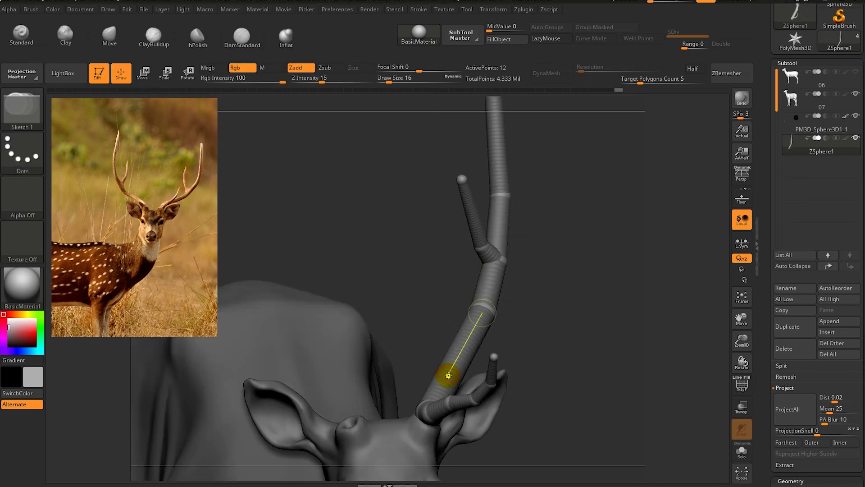
{"action": "key", "text": "w"}
{"action": "mouse_move", "coordinate": [266, 463]}
{"action": "left_mouse_down"}
{"action": "mouse_move", "coordinate": [520, 382]}
{"action": "mouse_move", "coordinate": [579, 376]}
{"action": "mouse_move", "coordinate": [470, 313]}
{"action": "mouse_move", "coordinate": [556, 359]}
{"action": "mouse_move", "coordinate": [584, 336]}
{"action": "left_mouse_up"}
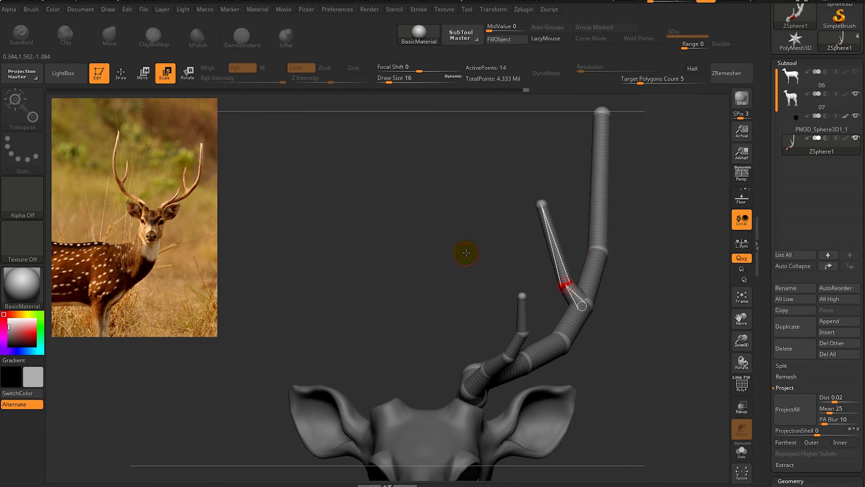
{"action": "key", "text": "q"}
{"action": "key", "text": "w"}
{"action": "mouse_move", "coordinate": [559, 216]}
{"action": "left_mouse_down"}
{"action": "mouse_move", "coordinate": [532, 229]}
{"action": "mouse_move", "coordinate": [558, 240]}
{"action": "left_mouse_up"}
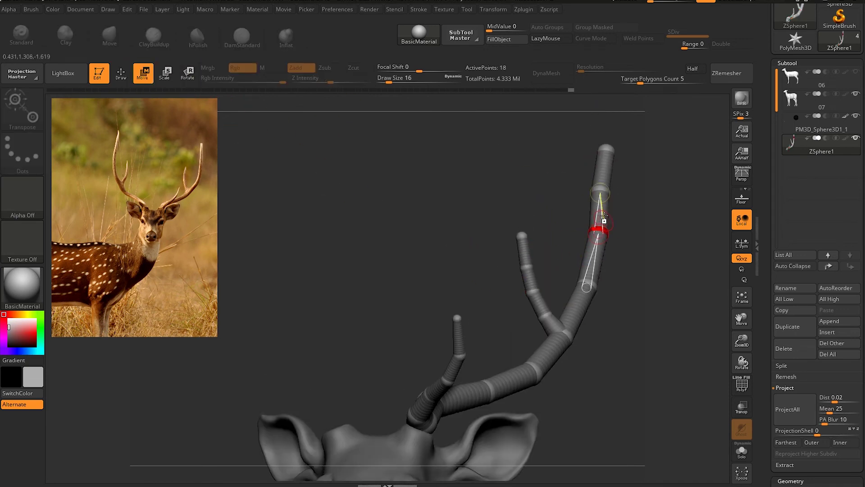
Enlarge the brush and shift the upper antler branch to the right
{"action": "key", "text": "f"}
{"action": "left_click_drag", "start_coordinate": [647, 254], "coordinate": [595, 258]}
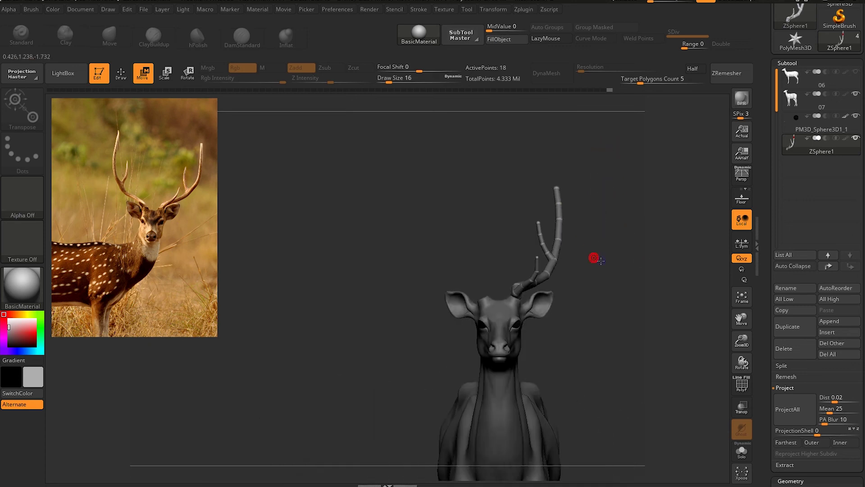
{"action": "left_click_drag", "start_coordinate": [499, 445], "coordinate": [549, 173]}
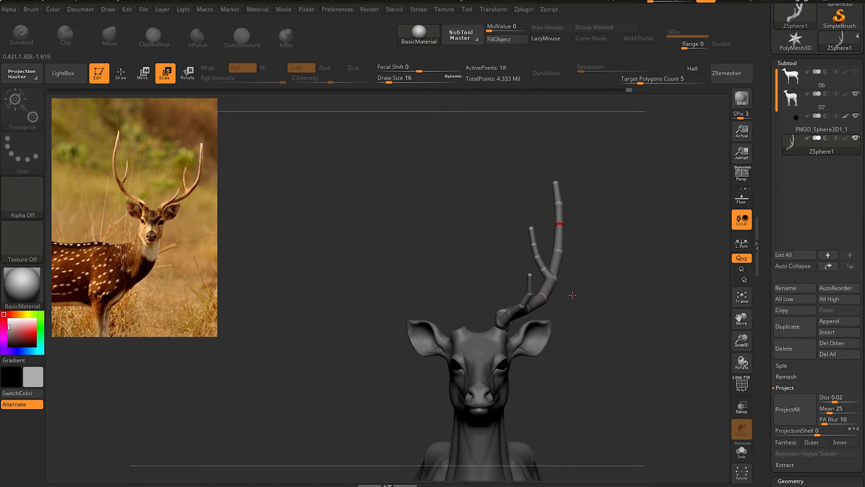
{"action": "mouse_move", "coordinate": [571, 319]}
{"action": "left_mouse_down", "text": "alt"}
{"action": "mouse_move", "coordinate": [498, 247]}
{"action": "mouse_move", "coordinate": [501, 203]}
{"action": "left_mouse_up", "text": "alt"}
{"action": "key", "text": "bracketright"}
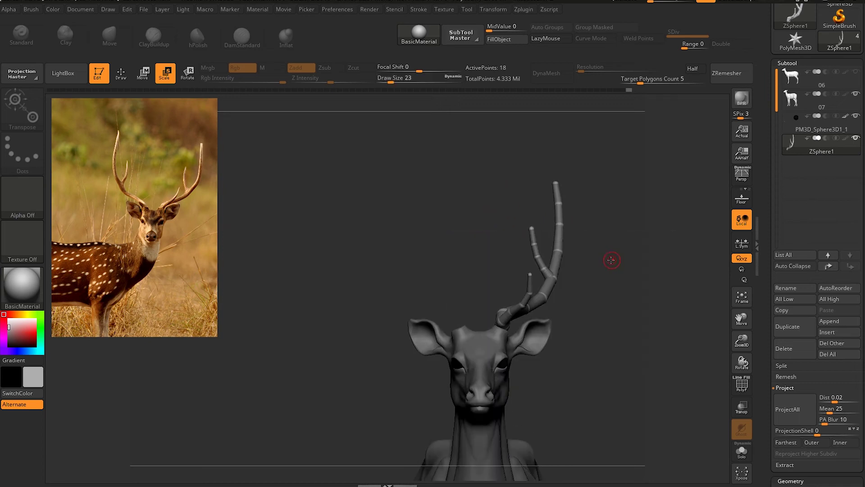
{"action": "left_click", "coordinate": [139, 74]}
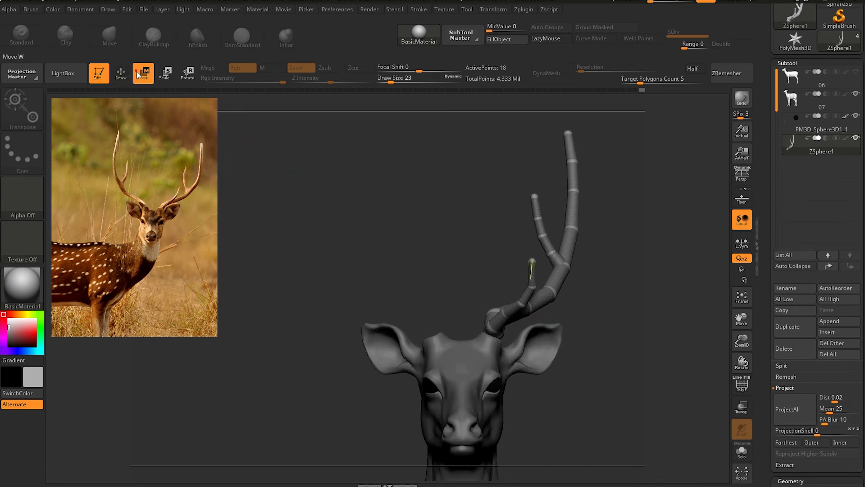
{"action": "mouse_move", "coordinate": [554, 282]}
{"action": "left_mouse_down"}
{"action": "mouse_move", "coordinate": [562, 283]}
{"action": "mouse_move", "coordinate": [526, 300]}
{"action": "left_mouse_up"}
{"action": "mouse_move", "coordinate": [586, 302]}
{"action": "left_mouse_down"}
{"action": "mouse_move", "coordinate": [607, 309]}
{"action": "mouse_move", "coordinate": [610, 272]}
{"action": "mouse_move", "coordinate": [609, 295]}
{"action": "mouse_move", "coordinate": [518, 300]}
{"action": "left_mouse_up"}
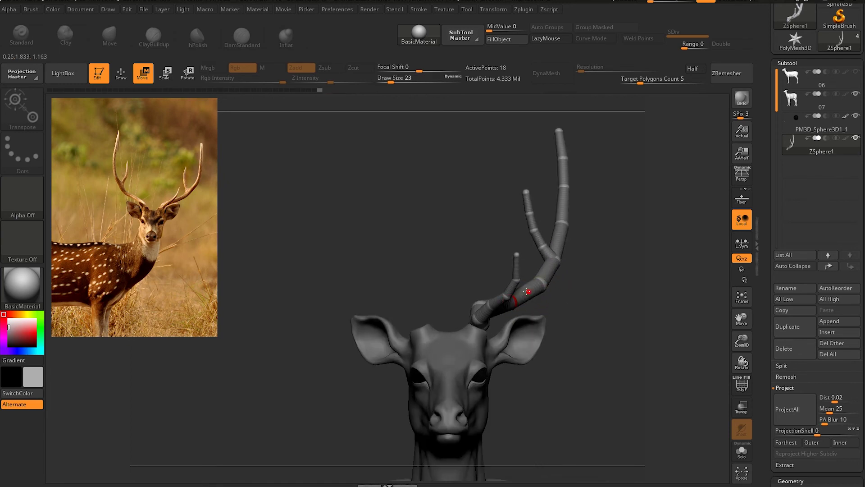
{"action": "mouse_move", "coordinate": [562, 251]}
{"action": "left_mouse_down"}
{"action": "mouse_move", "coordinate": [572, 290]}
{"action": "mouse_move", "coordinate": [540, 309]}
{"action": "left_mouse_up"}
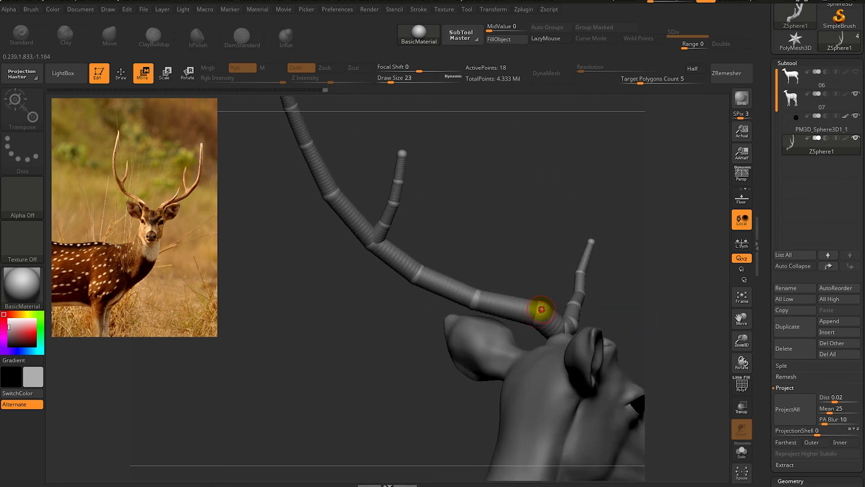
{"action": "mouse_move", "coordinate": [475, 298]}
{"action": "left_mouse_down"}
{"action": "mouse_move", "coordinate": [512, 218]}
{"action": "mouse_move", "coordinate": [419, 243]}
{"action": "left_mouse_up"}
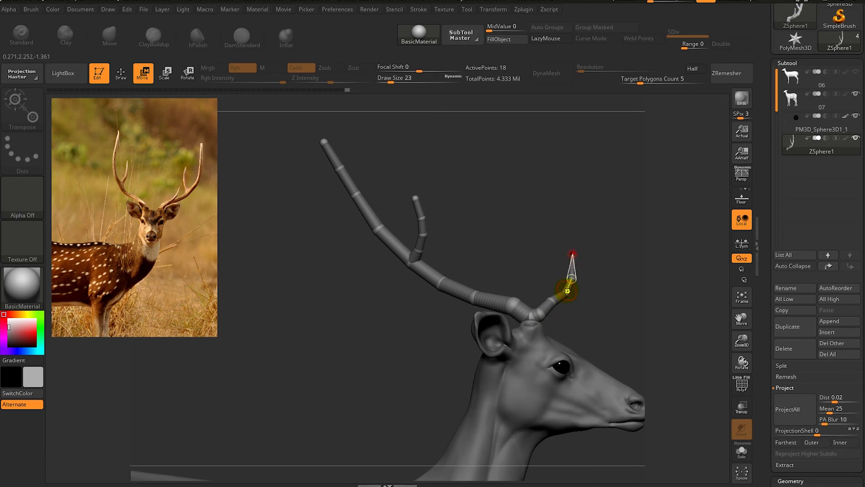
{"action": "mouse_move", "coordinate": [572, 284]}
{"action": "left_mouse_down"}
{"action": "mouse_move", "coordinate": [595, 251]}
{"action": "mouse_move", "coordinate": [627, 257]}
{"action": "mouse_move", "coordinate": [508, 235]}
{"action": "left_mouse_up"}
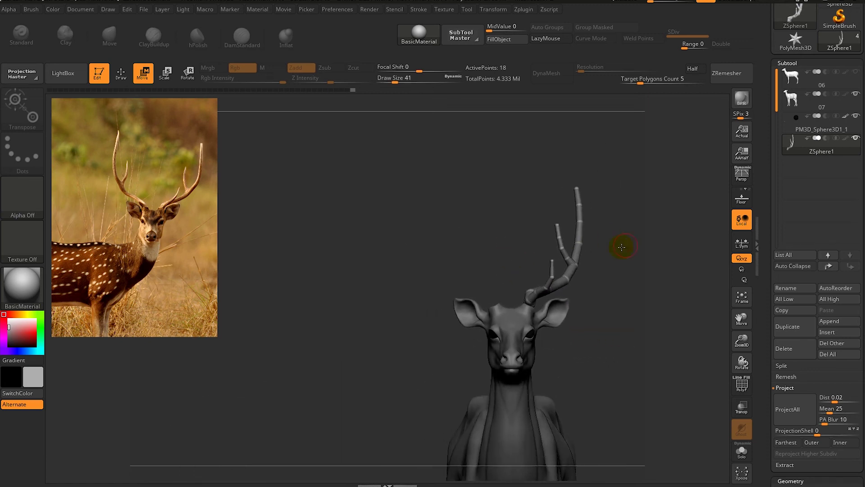
Scroll the Tool palette down to the Geometry and Adaptive Skin settings
{"action": "scroll", "coordinate": [798, 226], "scroll_direction": "down", "scroll_amount": 3}
{"action": "scroll", "coordinate": [800, 261], "scroll_direction": "down", "scroll_amount": 3}
{"action": "scroll", "coordinate": [801, 298], "scroll_direction": "down", "scroll_amount": 3}
{"action": "scroll", "coordinate": [802, 334], "scroll_direction": "down", "scroll_amount": 3}
Make an adaptive skin, append Skin_ZSphere2 and move it up the subtool list
{"action": "left_click", "coordinate": [790, 408]}
{"action": "left_click", "coordinate": [787, 258]}
{"action": "scroll", "coordinate": [841, 216], "scroll_direction": "up", "scroll_amount": 5}
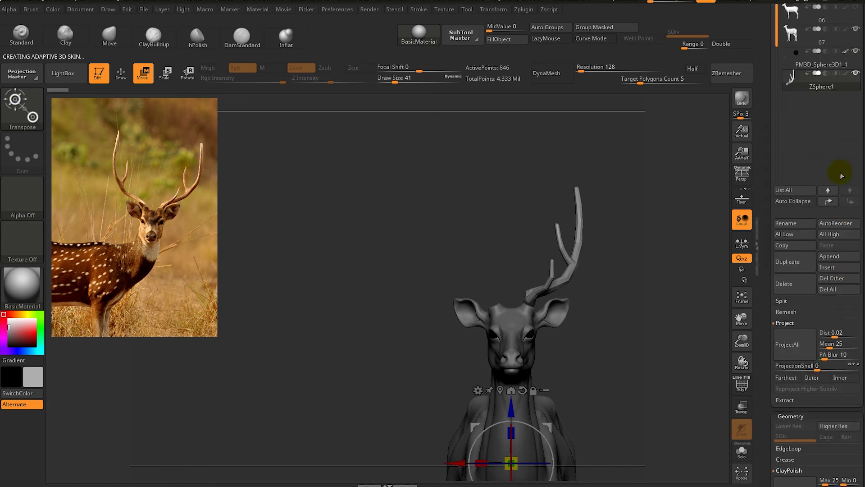
{"action": "scroll", "coordinate": [842, 113], "scroll_direction": "up", "scroll_amount": 5}
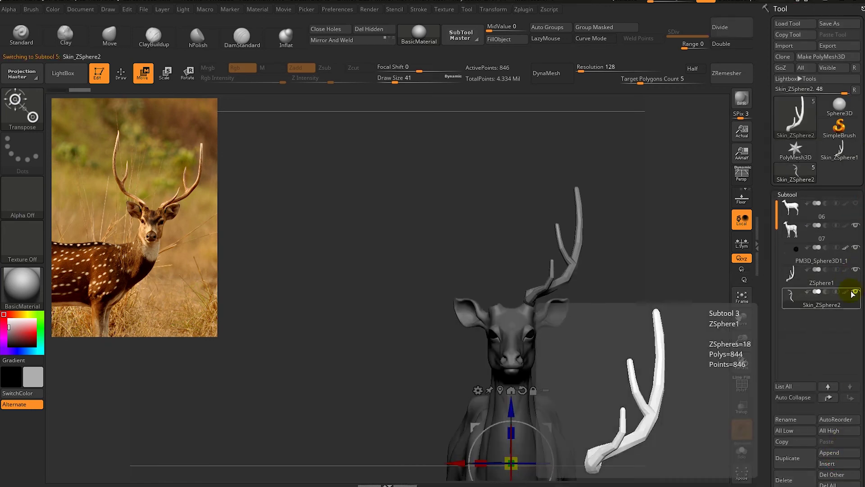
{"action": "left_click", "coordinate": [829, 397]}
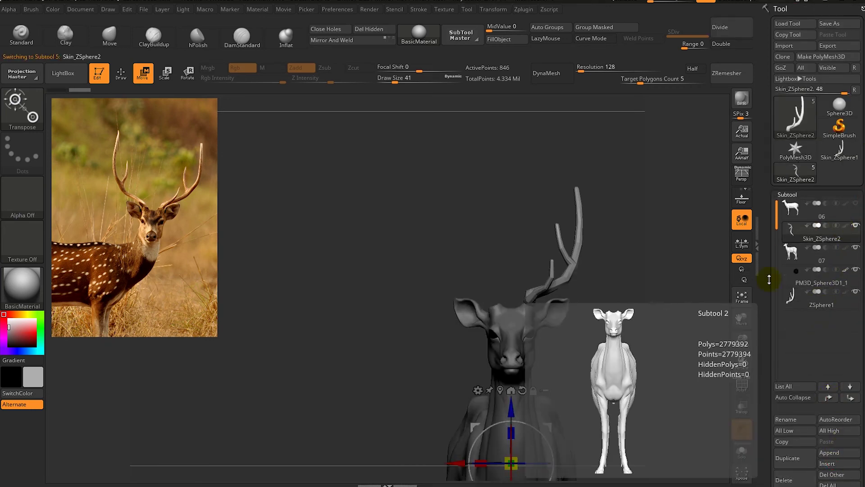
Zoom onto the deer's head and switch back to the Move brush
{"action": "left_click_drag", "start_coordinate": [656, 301], "coordinate": [628, 332], "text": "alt"}
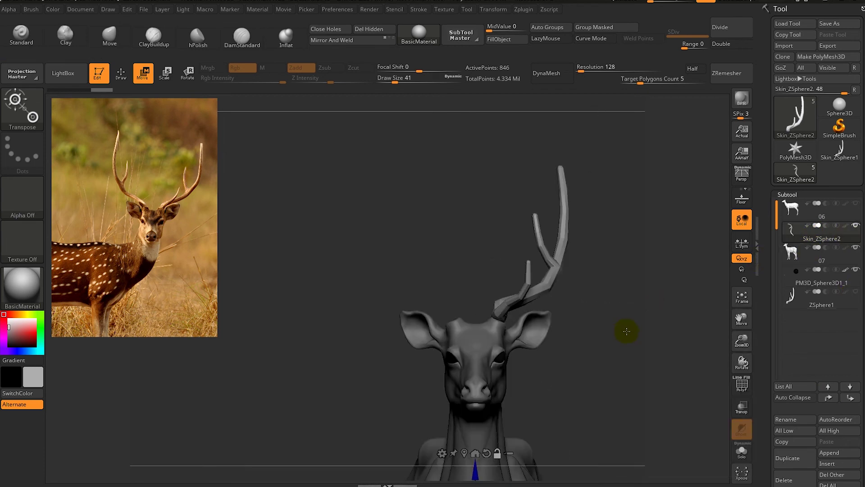
{"action": "key", "text": "space"}
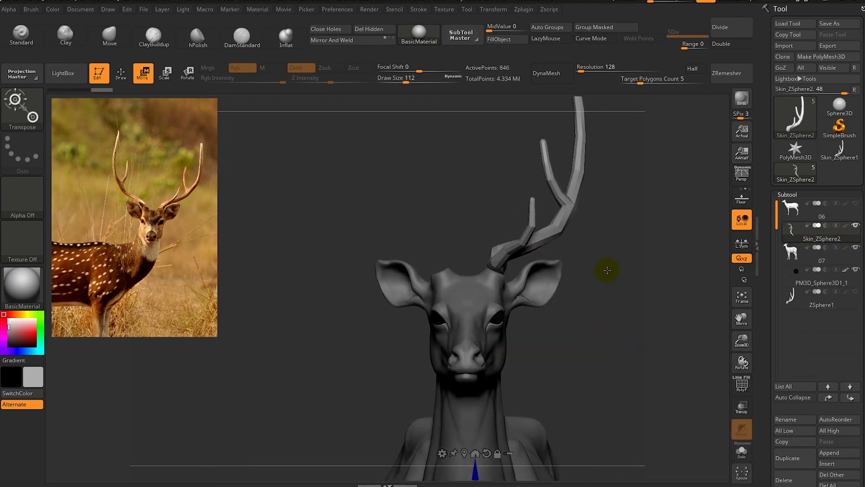
{"action": "key", "text": "q"}
{"action": "mouse_move", "coordinate": [609, 270]}
{"action": "left_mouse_down"}
{"action": "mouse_move", "coordinate": [626, 253]}
{"action": "mouse_move", "coordinate": [657, 259]}
{"action": "left_mouse_up"}
{"action": "mouse_move", "coordinate": [762, 279]}
{"action": "left_mouse_down"}
{"action": "mouse_move", "coordinate": [765, 357]}
{"action": "mouse_move", "coordinate": [764, 325]}
{"action": "left_mouse_up"}
Divide the antler mesh to level 3, then drop back to SDiv 1
{"action": "left_click", "coordinate": [793, 383]}
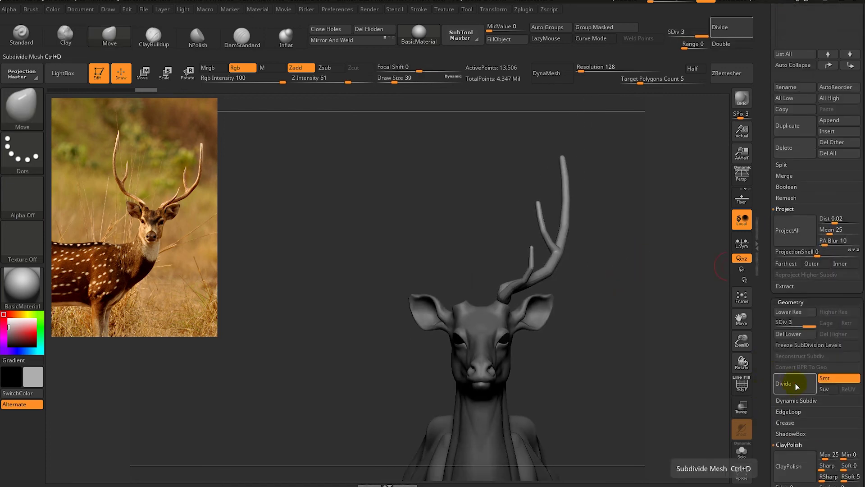
{"action": "left_click", "coordinate": [789, 312]}
{"action": "left_click_drag", "start_coordinate": [511, 205], "coordinate": [576, 248]}
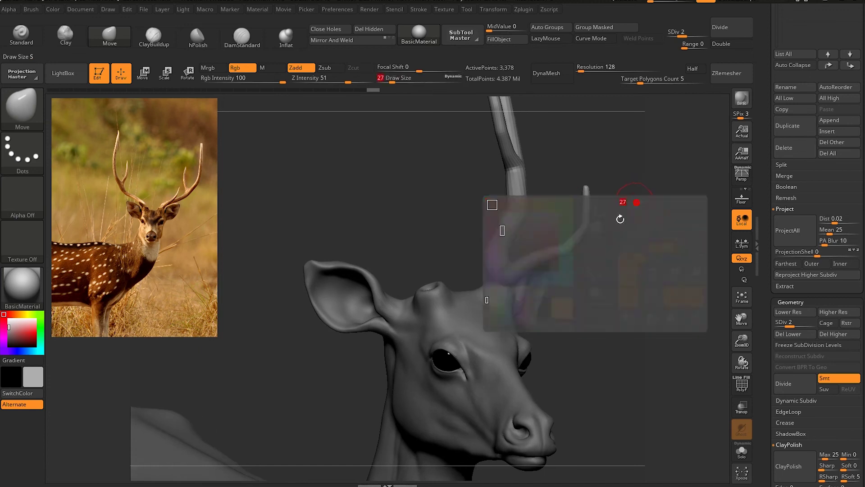
{"action": "key", "text": "shift+d"}
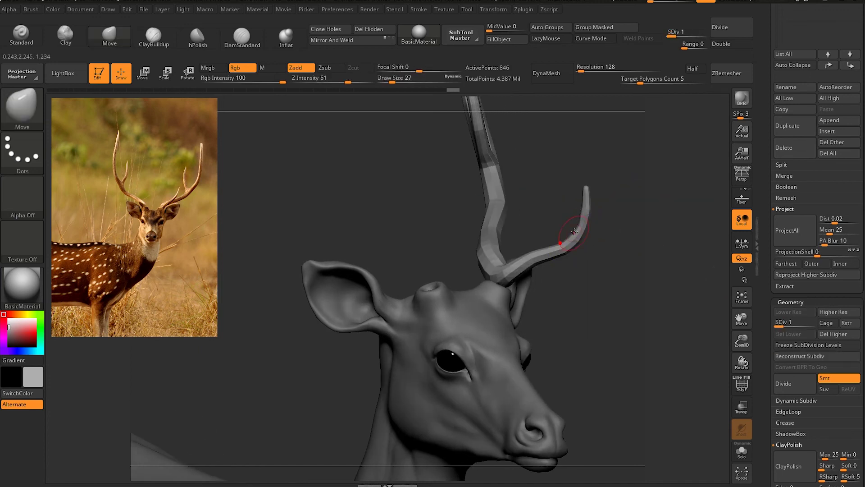
Smooth the faceted antler tine and shaft surface
{"action": "mouse_move", "coordinate": [599, 234]}
{"action": "left_mouse_down"}
{"action": "mouse_move", "coordinate": [563, 217]}
{"action": "mouse_move", "coordinate": [531, 183]}
{"action": "left_mouse_up"}
{"action": "left_click_drag", "start_coordinate": [495, 230], "coordinate": [507, 270], "text": "shift"}
{"action": "mouse_move", "coordinate": [551, 231]}
{"action": "left_mouse_down", "text": "alt"}
{"action": "mouse_move", "coordinate": [502, 335]}
{"action": "mouse_move", "coordinate": [563, 299]}
{"action": "mouse_move", "coordinate": [493, 318]}
{"action": "mouse_move", "coordinate": [468, 348]}
{"action": "left_mouse_up", "text": "alt"}
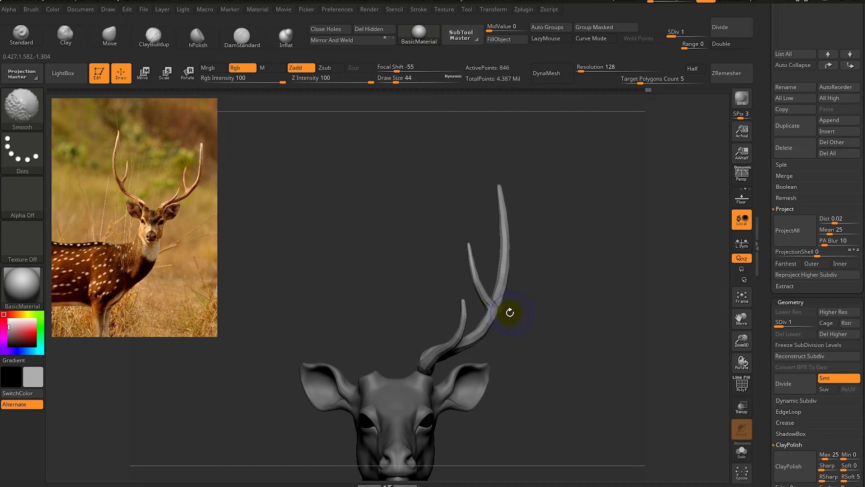
{"action": "mouse_move", "coordinate": [518, 332]}
{"action": "left_mouse_down", "text": "alt"}
{"action": "mouse_move", "coordinate": [513, 294]}
{"action": "mouse_move", "coordinate": [529, 303]}
{"action": "mouse_move", "coordinate": [543, 277]}
{"action": "left_mouse_up", "text": "alt"}
{"action": "mouse_move", "coordinate": [500, 226]}
{"action": "left_mouse_down", "text": "alt"}
{"action": "mouse_move", "coordinate": [541, 239]}
{"action": "mouse_move", "coordinate": [522, 223]}
{"action": "mouse_move", "coordinate": [518, 309]}
{"action": "left_mouse_up", "text": "alt"}
Inflate the antler with the Deformation slider to thicken it
{"action": "scroll", "coordinate": [761, 332], "scroll_direction": "down", "scroll_amount": 5}
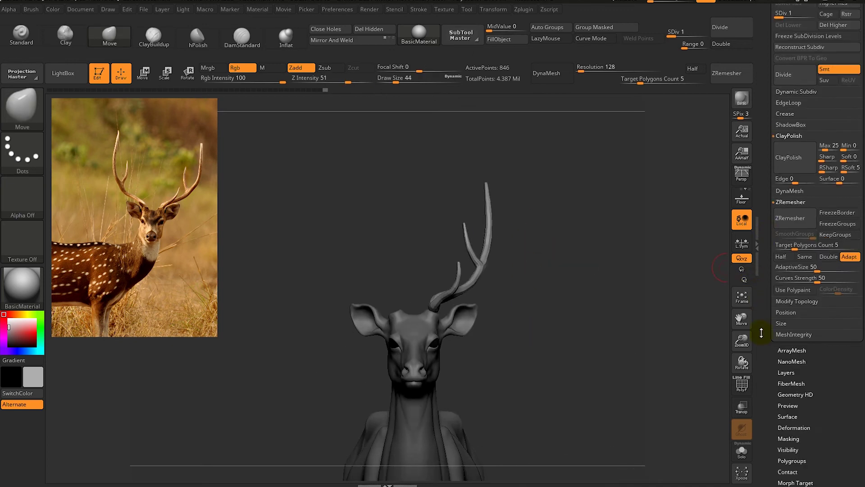
{"action": "scroll", "coordinate": [762, 333], "scroll_direction": "down", "scroll_amount": 5}
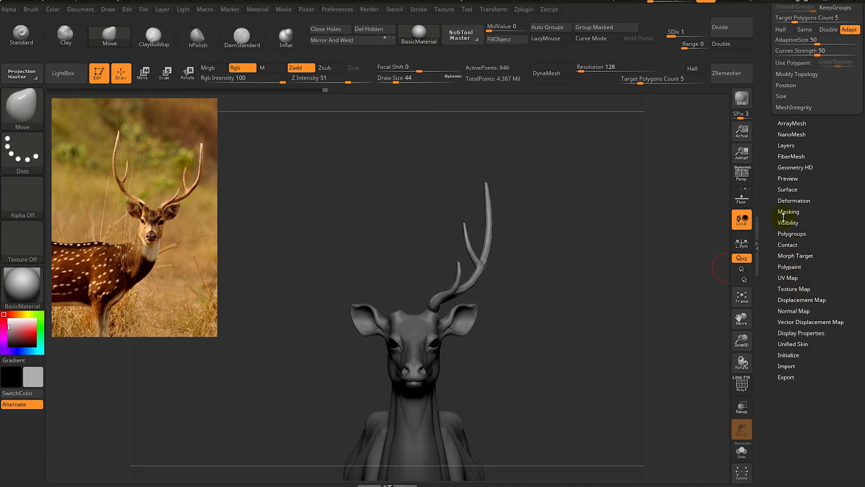
{"action": "left_click", "coordinate": [794, 201]}
{"action": "left_click_drag", "start_coordinate": [817, 242], "coordinate": [821, 244]}
Frame the deer, set brush size to 97 and show the subtool list
{"action": "left_click_drag", "start_coordinate": [604, 284], "coordinate": [484, 296], "text": "shift"}
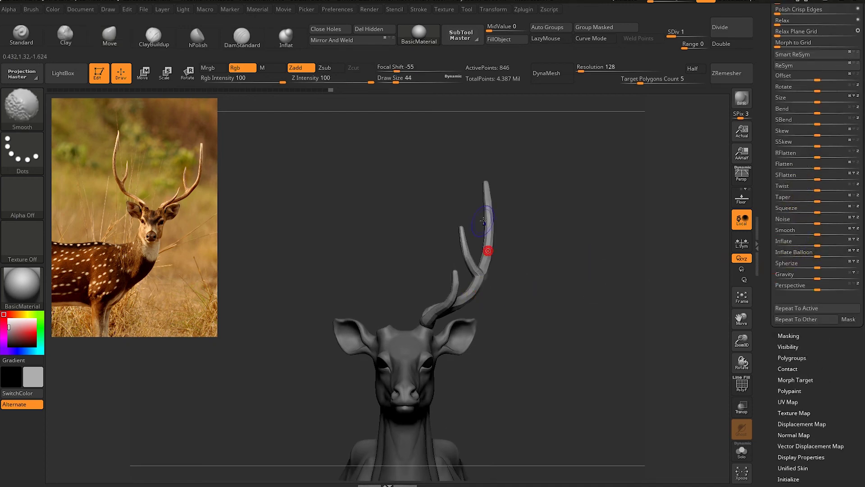
{"action": "mouse_move", "coordinate": [426, 311]}
{"action": "left_mouse_down"}
{"action": "mouse_move", "coordinate": [426, 329]}
{"action": "mouse_move", "coordinate": [415, 321]}
{"action": "mouse_move", "coordinate": [449, 244]}
{"action": "mouse_move", "coordinate": [408, 201]}
{"action": "mouse_move", "coordinate": [338, 197]}
{"action": "mouse_move", "coordinate": [346, 189]}
{"action": "left_mouse_up"}
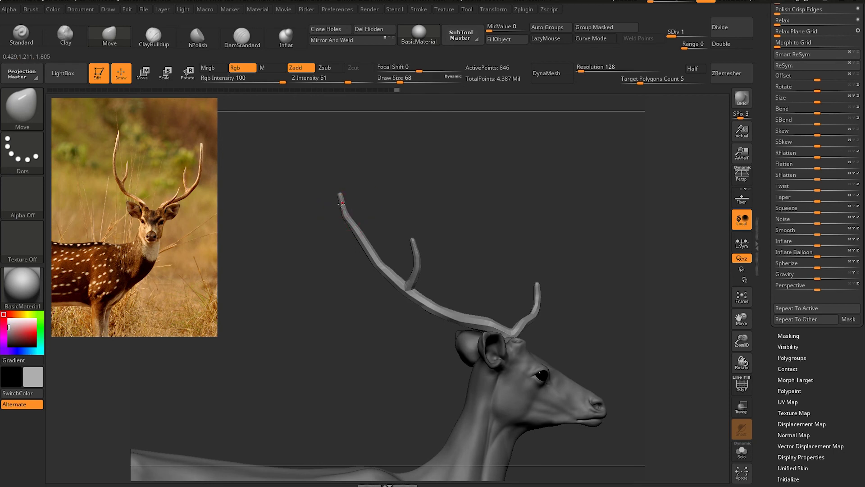
{"action": "left_click_drag", "start_coordinate": [352, 234], "coordinate": [375, 218]}
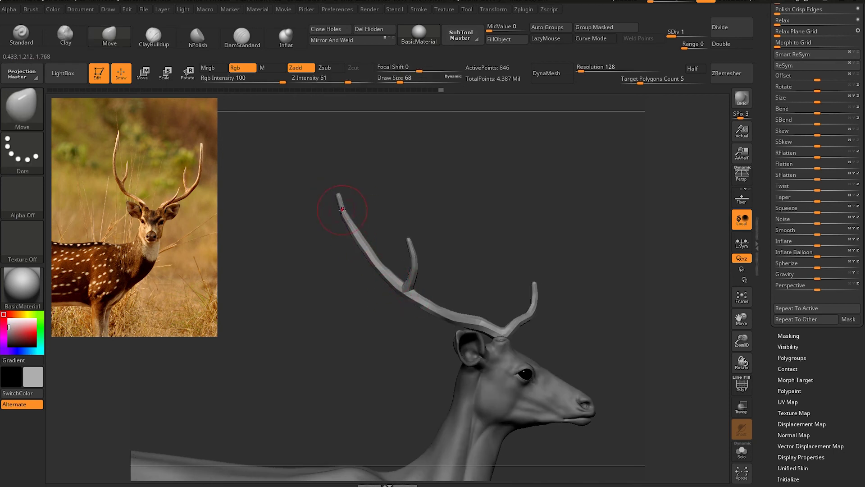
{"action": "key", "text": "f"}
{"action": "mouse_move", "coordinate": [483, 230]}
{"action": "left_mouse_down"}
{"action": "mouse_move", "coordinate": [438, 235]}
{"action": "mouse_move", "coordinate": [483, 247]}
{"action": "left_mouse_up"}
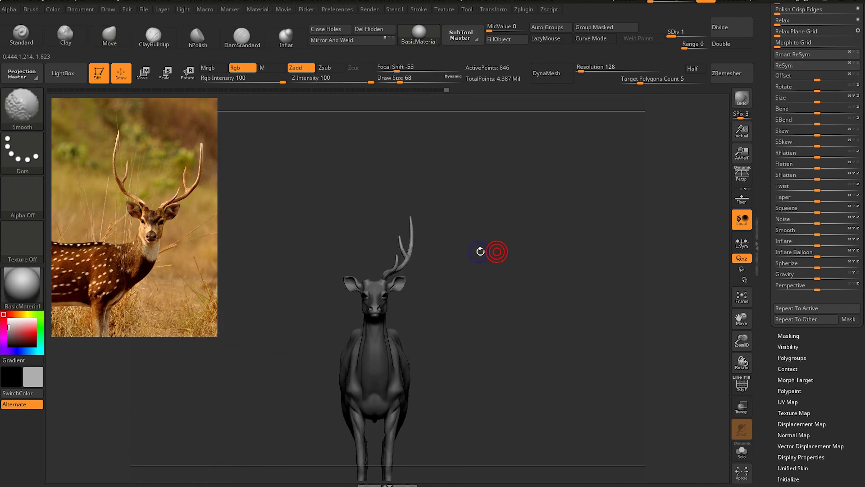
{"action": "mouse_move", "coordinate": [566, 245]}
{"action": "left_mouse_down", "text": "alt"}
{"action": "mouse_move", "coordinate": [491, 229]}
{"action": "mouse_move", "coordinate": [417, 273]}
{"action": "left_mouse_up", "text": "alt"}
{"action": "key", "text": "space"}
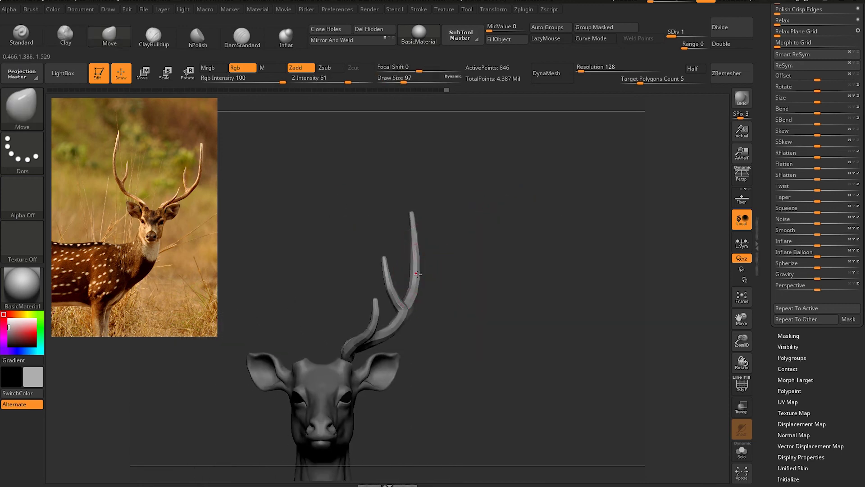
{"action": "key", "text": "f"}
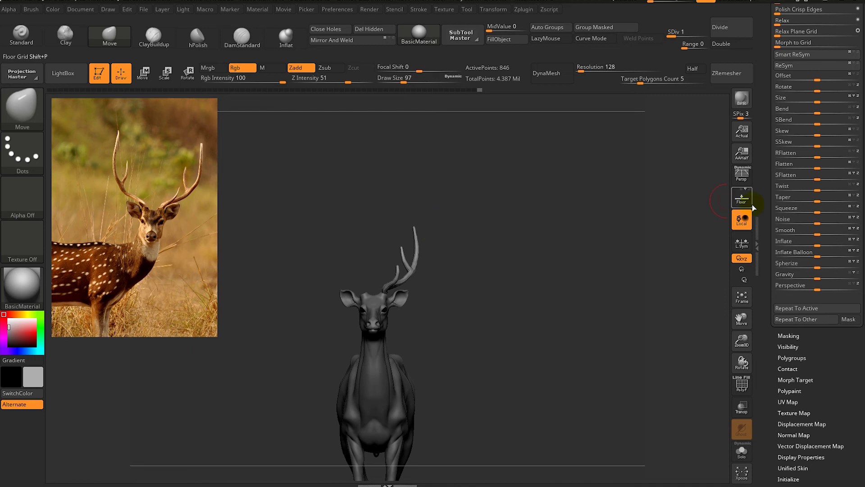
{"action": "left_click", "coordinate": [763, 226]}
Shrink the brush to 49 and rotate the antler with the gizmo
{"action": "left_click_drag", "start_coordinate": [450, 270], "coordinate": [550, 302]}
{"action": "key", "text": "space"}
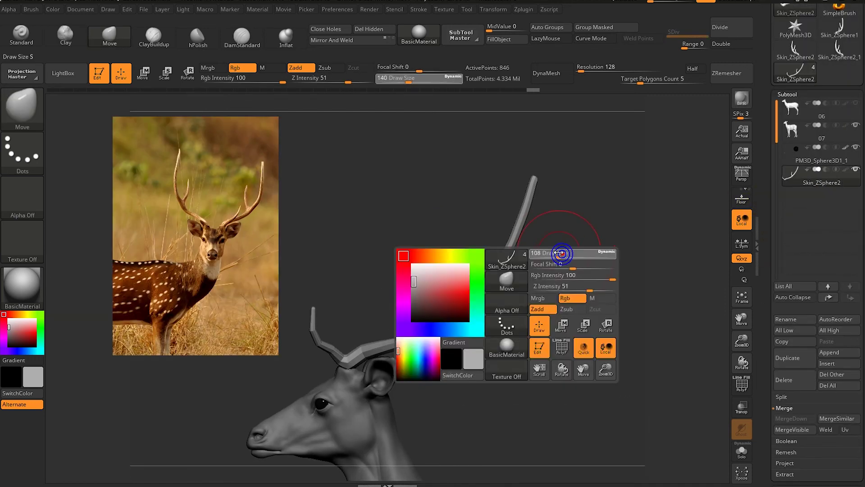
{"action": "left_click_drag", "start_coordinate": [559, 252], "coordinate": [536, 253]}
{"action": "left_click_drag", "start_coordinate": [435, 246], "coordinate": [472, 239]}
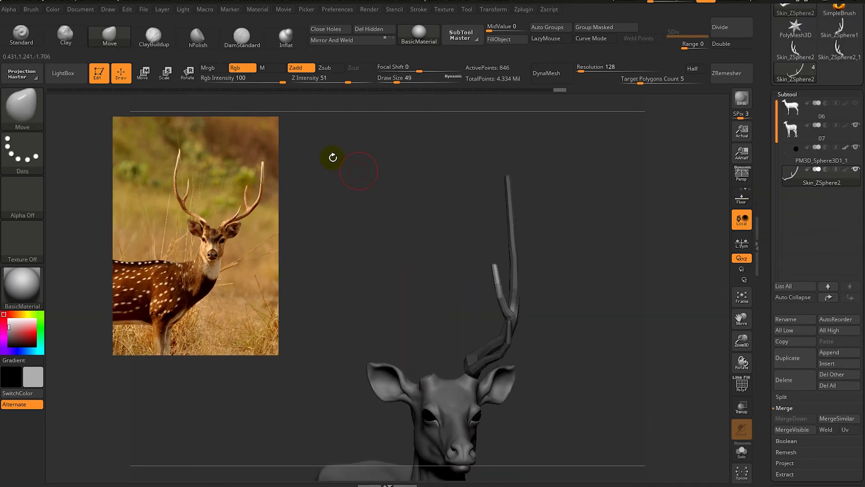
{"action": "key", "text": "e"}
{"action": "key", "text": "r"}
{"action": "left_click_drag", "start_coordinate": [564, 270], "coordinate": [600, 274]}
{"action": "left_click", "coordinate": [523, 240]}
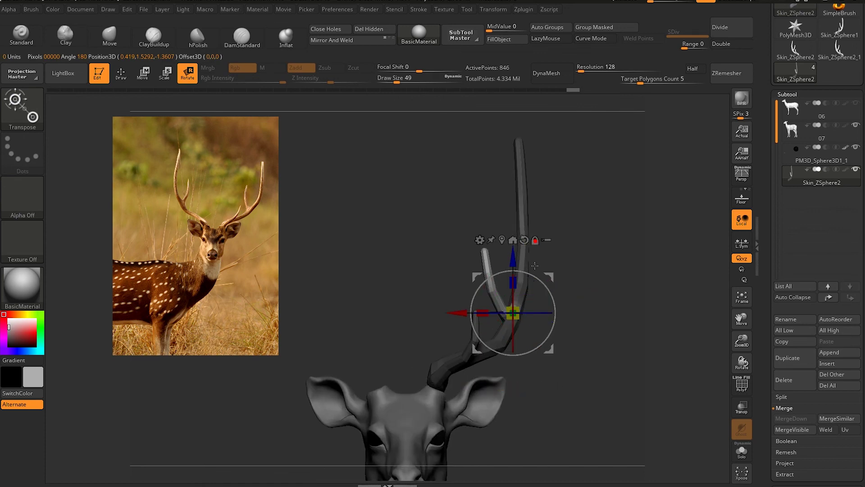
{"action": "left_click_drag", "start_coordinate": [558, 315], "coordinate": [529, 312]}
{"action": "mouse_move", "coordinate": [581, 289]}
{"action": "left_mouse_down"}
{"action": "mouse_move", "coordinate": [541, 279]}
{"action": "mouse_move", "coordinate": [496, 288]}
{"action": "mouse_move", "coordinate": [448, 264]}
{"action": "mouse_move", "coordinate": [392, 253]}
{"action": "mouse_move", "coordinate": [419, 234]}
{"action": "mouse_move", "coordinate": [445, 244]}
{"action": "left_mouse_up"}
Inflate the small antler tine with the Inflate brush
{"action": "key", "text": "q"}
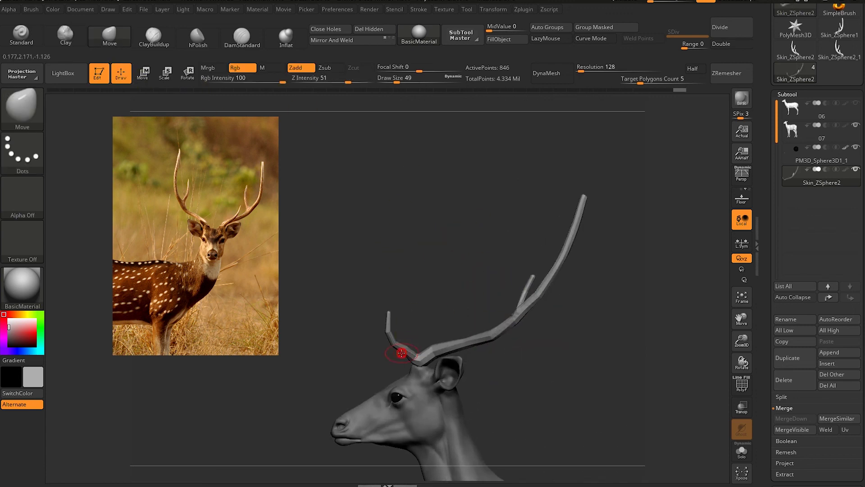
{"action": "key", "text": "b"}
{"action": "key", "text": "i"}
{"action": "key", "text": "n"}
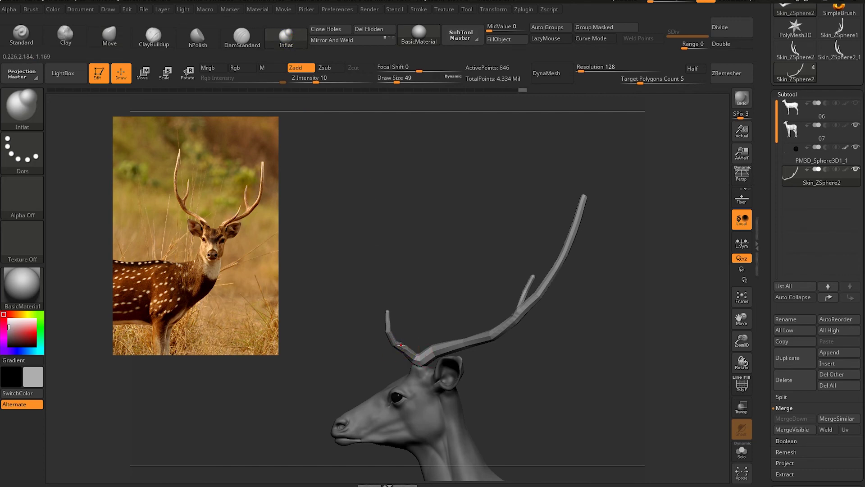
{"action": "mouse_move", "coordinate": [396, 339]}
{"action": "left_mouse_down"}
{"action": "mouse_move", "coordinate": [388, 327]}
{"action": "mouse_move", "coordinate": [436, 336]}
{"action": "mouse_move", "coordinate": [544, 283]}
{"action": "left_mouse_up"}
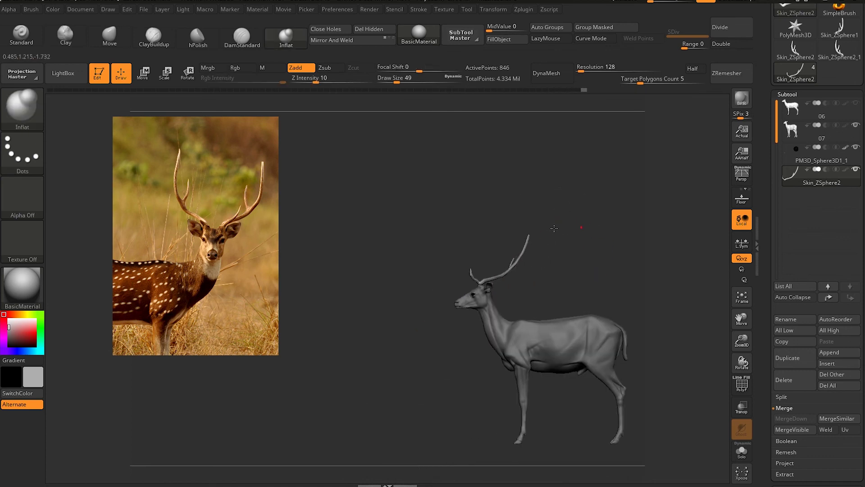
{"action": "left_click_drag", "start_coordinate": [550, 244], "coordinate": [542, 201]}
Pull the antler tip upward with Move at size 136, then smooth the branching tine
{"action": "left_click", "coordinate": [109, 37]}
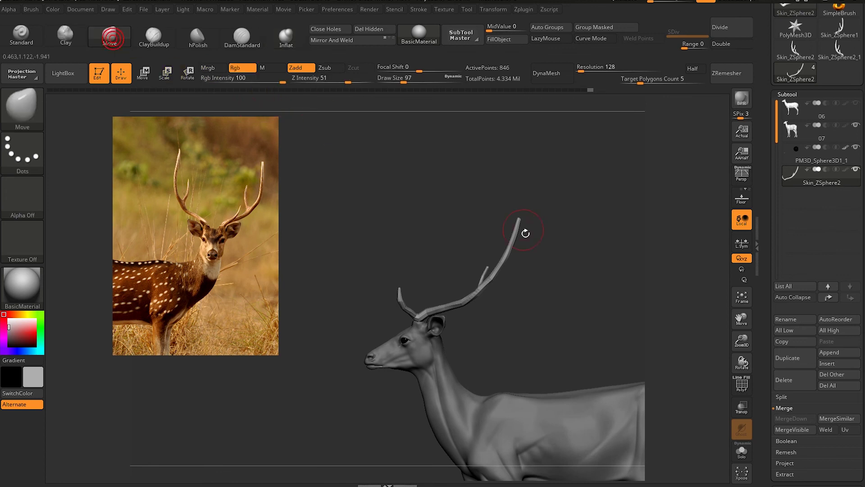
{"action": "left_click_drag", "start_coordinate": [520, 235], "coordinate": [525, 221]}
{"action": "left_click_drag", "start_coordinate": [496, 251], "coordinate": [496, 236]}
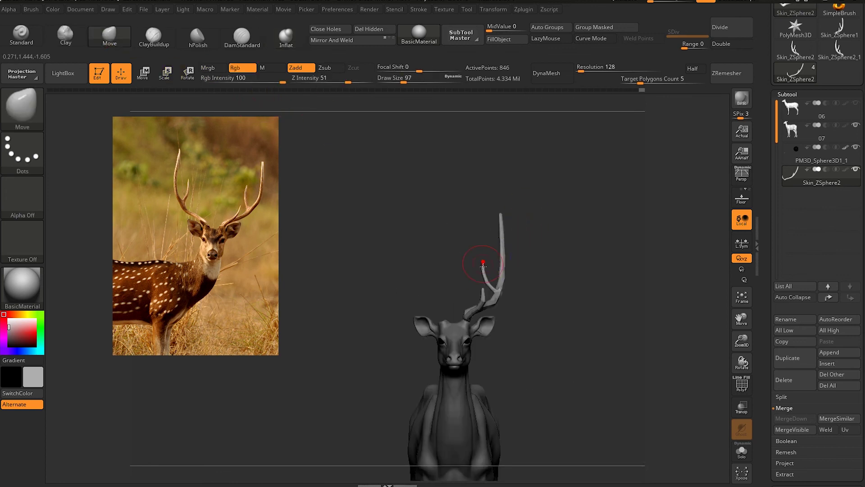
{"action": "left_click_drag", "start_coordinate": [548, 210], "coordinate": [502, 234]}
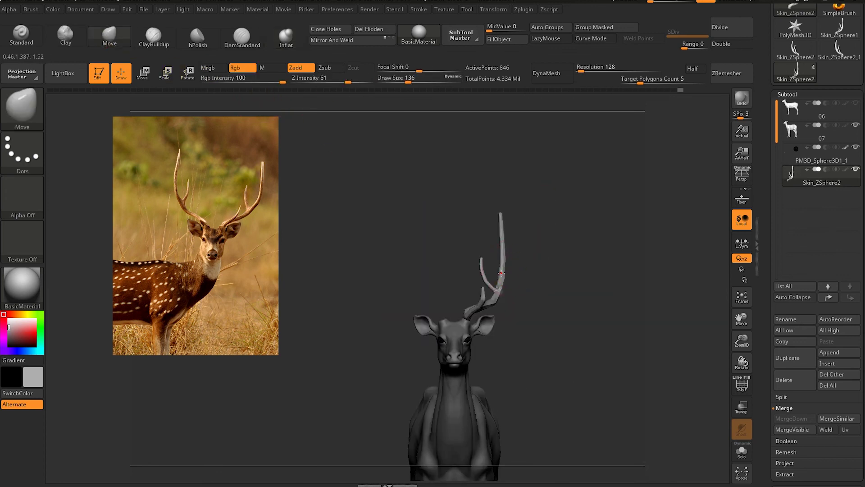
{"action": "left_click_drag", "start_coordinate": [528, 267], "coordinate": [479, 323]}
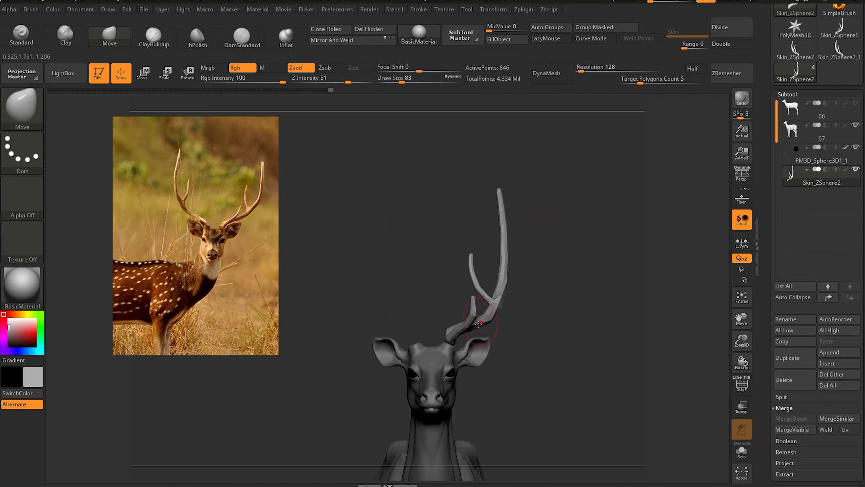
{"action": "mouse_move", "coordinate": [531, 252]}
{"action": "left_mouse_down"}
{"action": "mouse_move", "coordinate": [571, 255]}
{"action": "mouse_move", "coordinate": [543, 333]}
{"action": "left_mouse_up"}
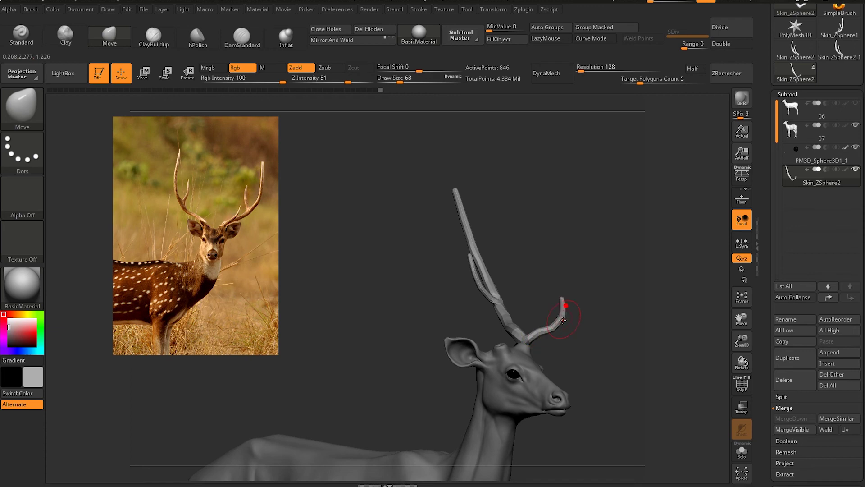
{"action": "mouse_move", "coordinate": [591, 272]}
{"action": "left_mouse_down"}
{"action": "mouse_move", "coordinate": [565, 298]}
{"action": "mouse_move", "coordinate": [560, 260]}
{"action": "mouse_move", "coordinate": [589, 339]}
{"action": "mouse_move", "coordinate": [612, 270]}
{"action": "mouse_move", "coordinate": [497, 263]}
{"action": "left_mouse_up"}
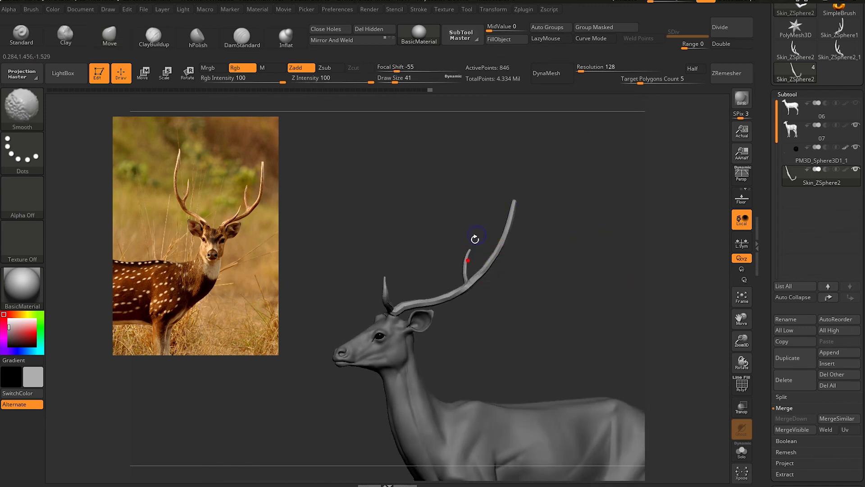
{"action": "mouse_move", "coordinate": [513, 210]}
{"action": "left_mouse_down", "text": "alt"}
{"action": "mouse_move", "coordinate": [547, 228]}
{"action": "mouse_move", "coordinate": [508, 332]}
{"action": "mouse_move", "coordinate": [344, 360]}
{"action": "mouse_move", "coordinate": [388, 344]}
{"action": "mouse_move", "coordinate": [419, 349]}
{"action": "mouse_move", "coordinate": [443, 283]}
{"action": "left_mouse_up", "text": "alt"}
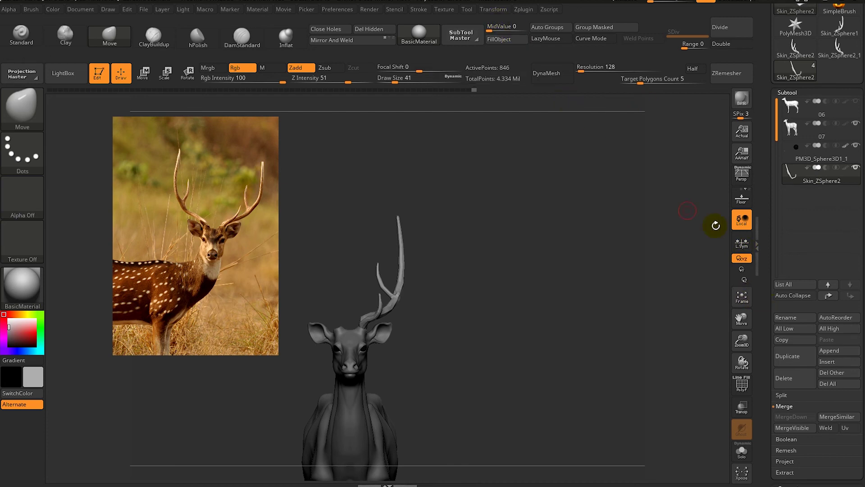
Mirror the antler as a new subtool with SubTool Master, then delete that mirrored subtool
{"action": "left_click", "coordinate": [524, 9]}
{"action": "left_click", "coordinate": [549, 163]}
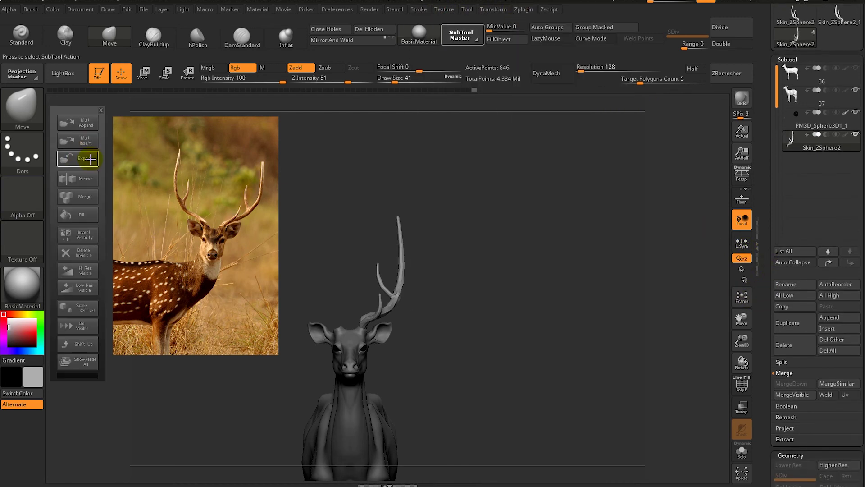
{"action": "left_click", "coordinate": [90, 158]}
{"action": "left_click", "coordinate": [383, 227]}
{"action": "mouse_move", "coordinate": [473, 241]}
{"action": "left_mouse_down"}
{"action": "mouse_move", "coordinate": [537, 267]}
{"action": "mouse_move", "coordinate": [566, 256]}
{"action": "mouse_move", "coordinate": [533, 253]}
{"action": "left_mouse_up"}
{"action": "left_click", "coordinate": [783, 345]}
{"action": "left_click", "coordinate": [708, 365]}
{"action": "scroll", "coordinate": [761, 424], "scroll_direction": "down", "scroll_amount": 3}
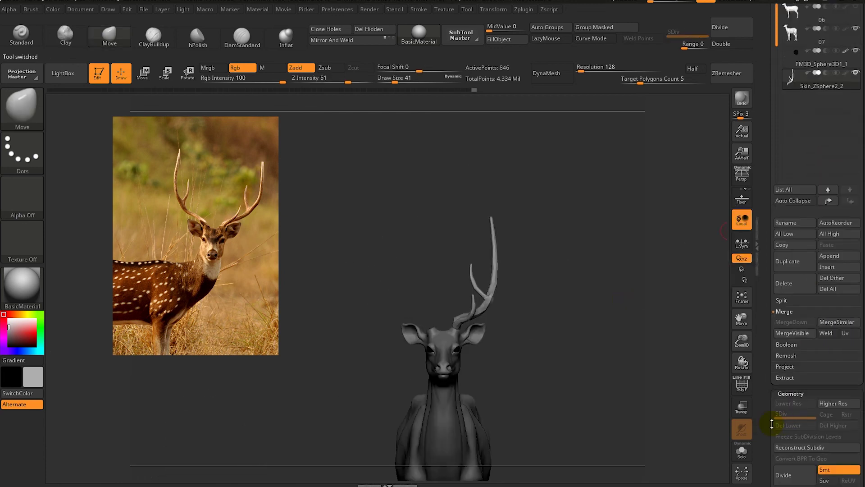
Duplicate the antler subtool and flip the copy across X to the head's other side
{"action": "left_click", "coordinate": [796, 262]}
{"action": "left_click", "coordinate": [523, 9]}
{"action": "left_click", "coordinate": [551, 163]}
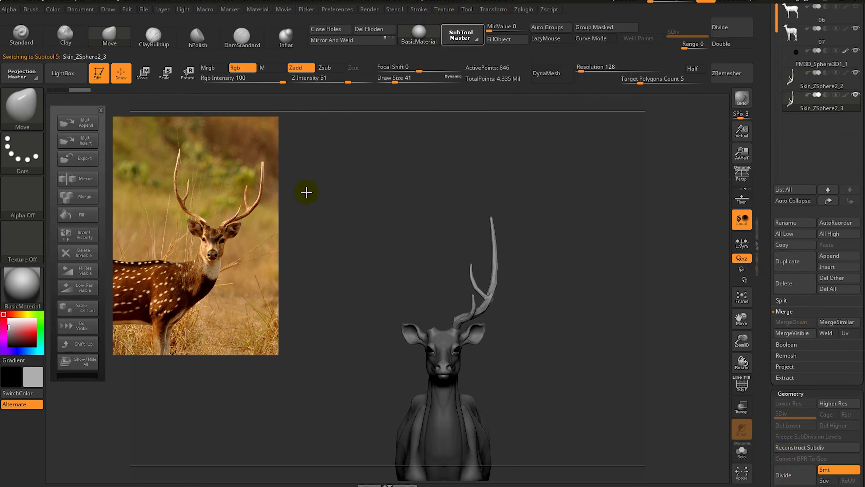
{"action": "left_click", "coordinate": [83, 179]}
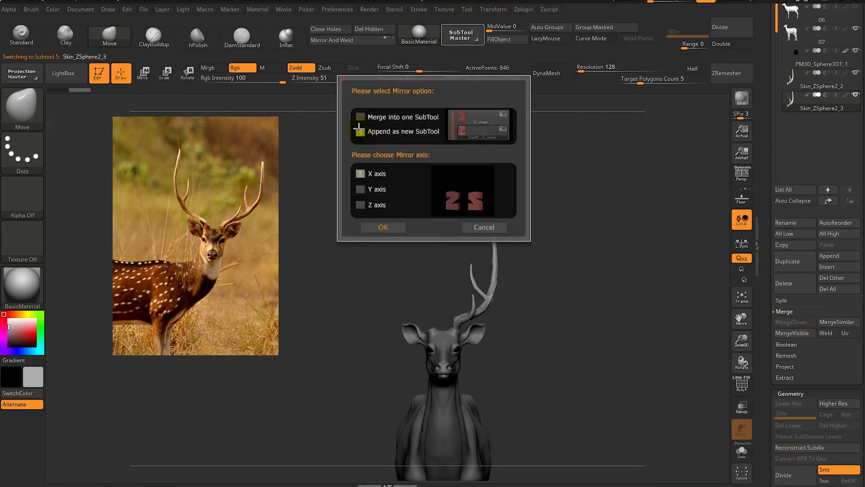
{"action": "left_click", "coordinate": [479, 227]}
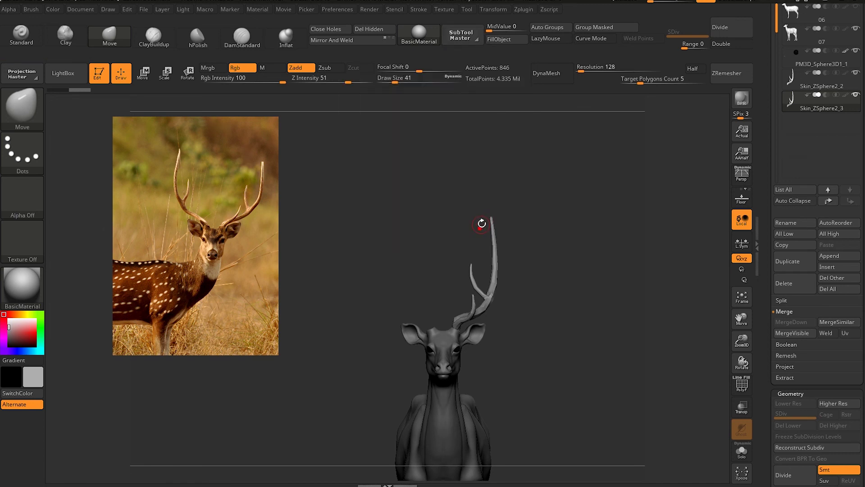
{"action": "scroll", "coordinate": [811, 226], "scroll_direction": "down", "scroll_amount": 5}
{"action": "left_click", "coordinate": [831, 193]}
{"action": "left_click", "coordinate": [806, 212]}
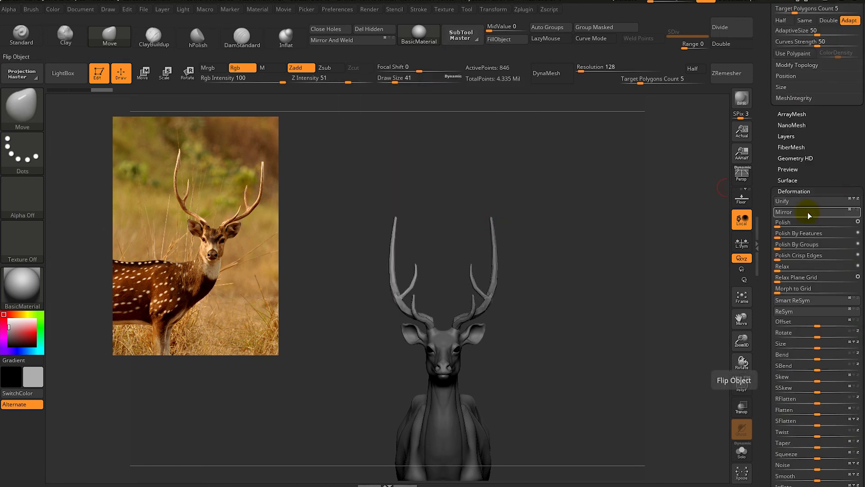
Merge the mirrored copy with the original antler into one 1,692-point subtool
{"action": "scroll", "coordinate": [859, 251], "scroll_direction": "up", "scroll_amount": 3}
{"action": "scroll", "coordinate": [858, 251], "scroll_direction": "up", "scroll_amount": 3}
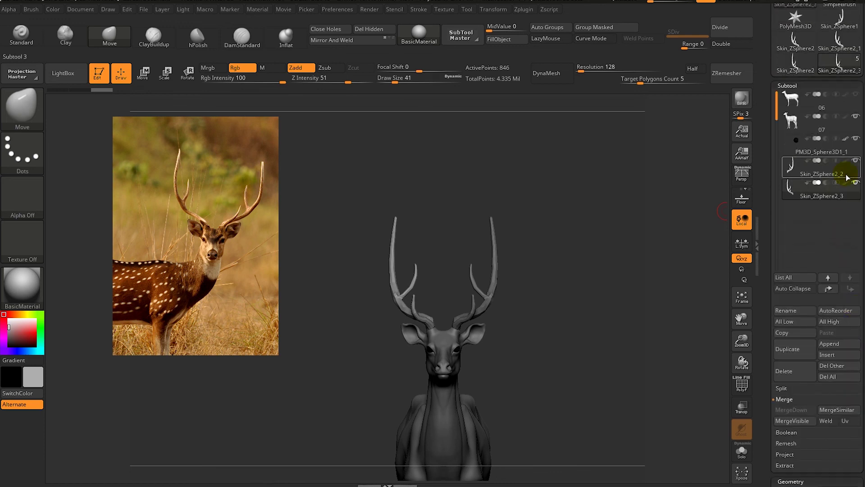
{"action": "left_click", "coordinate": [790, 169]}
{"action": "left_click", "coordinate": [806, 384]}
{"action": "left_click", "coordinate": [714, 428]}
{"action": "mouse_move", "coordinate": [608, 323]}
{"action": "left_mouse_down"}
{"action": "mouse_move", "coordinate": [576, 314]}
{"action": "mouse_move", "coordinate": [562, 280]}
{"action": "mouse_move", "coordinate": [558, 344]}
{"action": "mouse_move", "coordinate": [574, 250]}
{"action": "left_mouse_up"}
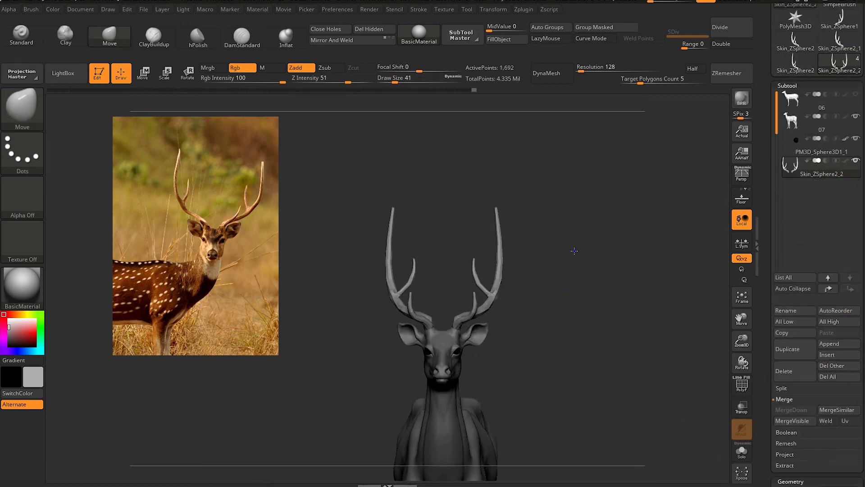
Adjust the antler tines with the Move brush, resizing it to 158, then 74
{"action": "key", "text": "space"}
{"action": "left_click_drag", "start_coordinate": [435, 195], "coordinate": [451, 195]}
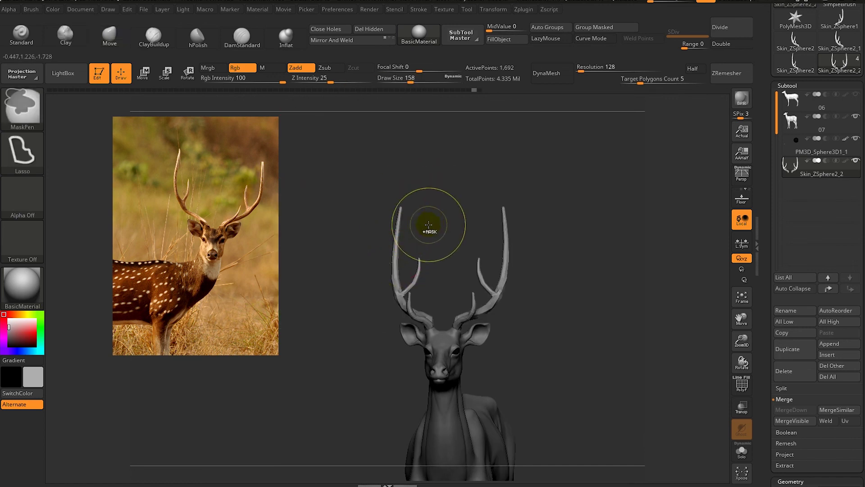
{"action": "mouse_move", "coordinate": [395, 248]}
{"action": "left_mouse_down"}
{"action": "mouse_move", "coordinate": [433, 215]}
{"action": "mouse_move", "coordinate": [422, 276]}
{"action": "mouse_move", "coordinate": [405, 307]}
{"action": "left_mouse_up"}
{"action": "key", "text": "space"}
{"action": "key", "text": "space"}
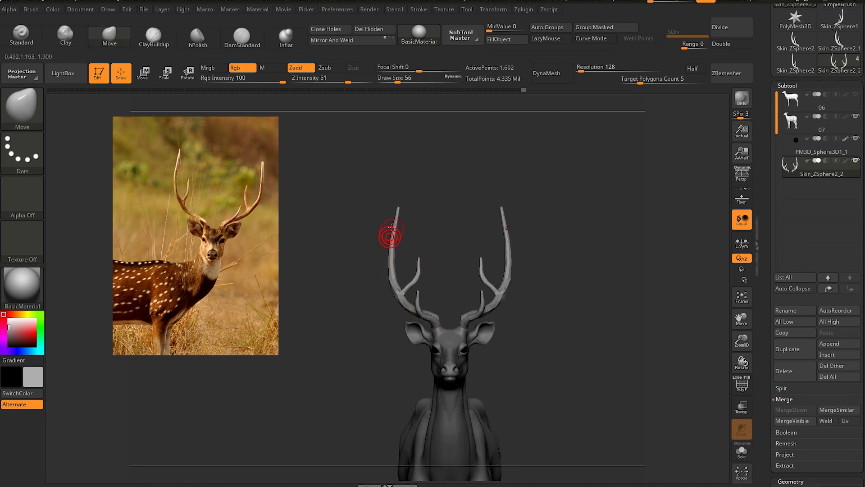
{"action": "key", "text": "space"}
{"action": "left_click_drag", "start_coordinate": [390, 238], "coordinate": [433, 259]}
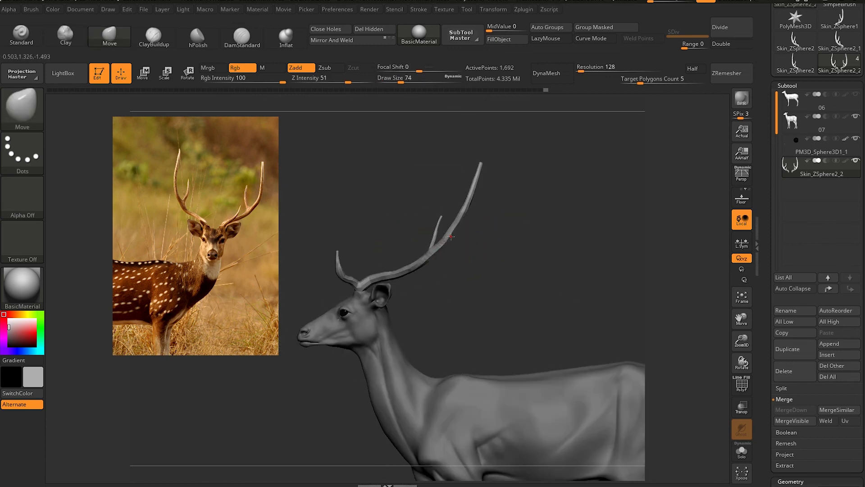
Thicken both antlers with Deformation Inflate, then place a move line at the antler base
{"action": "scroll", "coordinate": [768, 322], "scroll_direction": "down", "scroll_amount": 5}
{"action": "scroll", "coordinate": [764, 358], "scroll_direction": "down", "scroll_amount": 5}
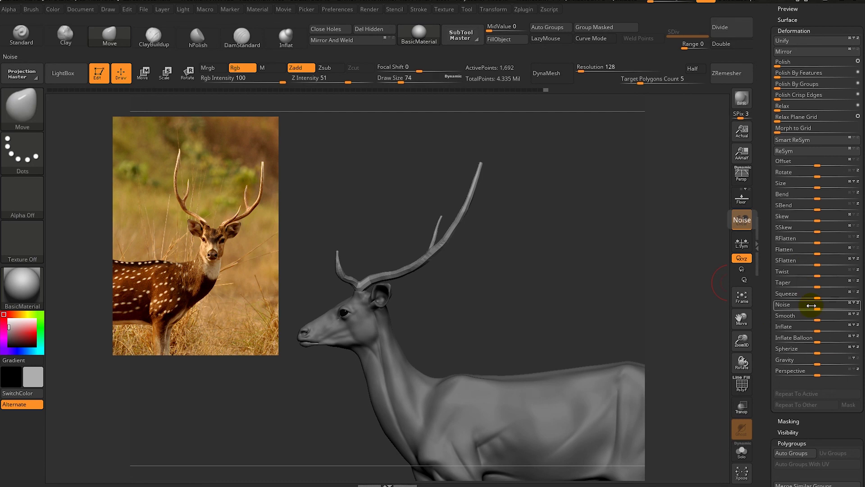
{"action": "left_click_drag", "start_coordinate": [817, 331], "coordinate": [818, 330]}
{"action": "mouse_move", "coordinate": [491, 271]}
{"action": "left_mouse_down"}
{"action": "mouse_move", "coordinate": [496, 257]}
{"action": "mouse_move", "coordinate": [474, 281]}
{"action": "mouse_move", "coordinate": [490, 310]}
{"action": "mouse_move", "coordinate": [508, 266]}
{"action": "mouse_move", "coordinate": [547, 255]}
{"action": "mouse_move", "coordinate": [501, 316]}
{"action": "left_mouse_up"}
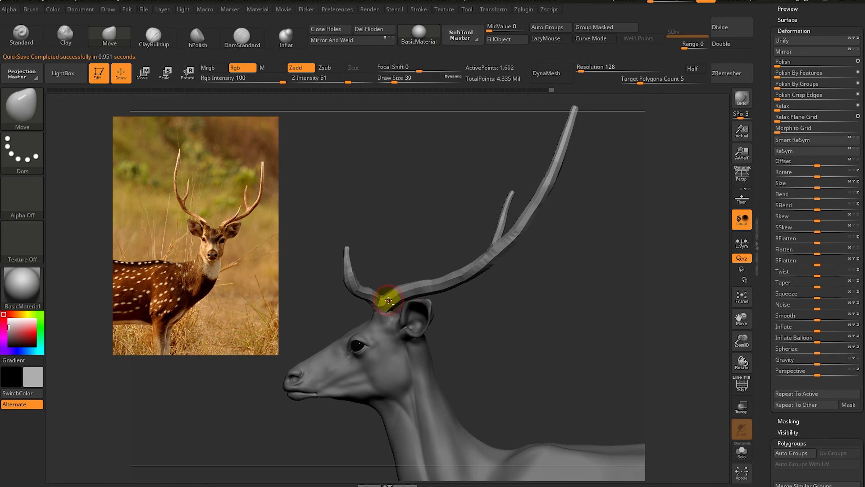
{"action": "key", "text": "w"}
{"action": "left_click_drag", "start_coordinate": [382, 306], "coordinate": [434, 306]}
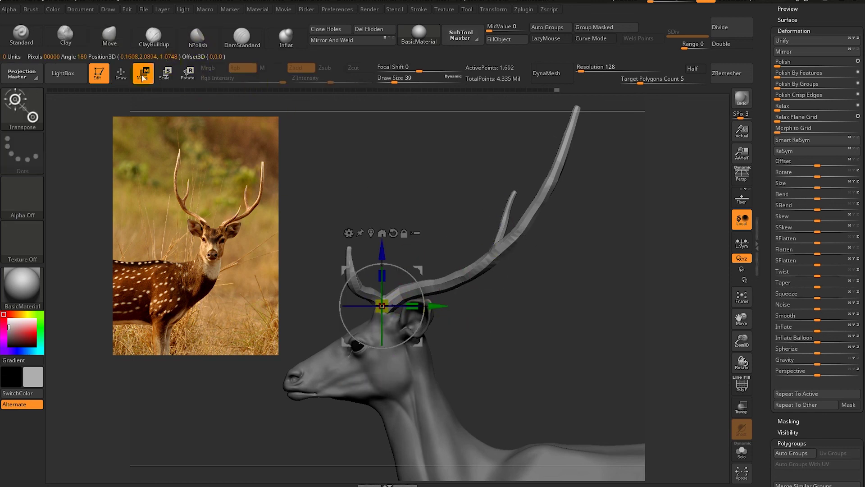
Select the antler subtool and divide it twice to SDiv 3 (27,012 points)
{"action": "key", "text": "q"}
{"action": "left_click", "coordinate": [386, 315], "text": "alt"}
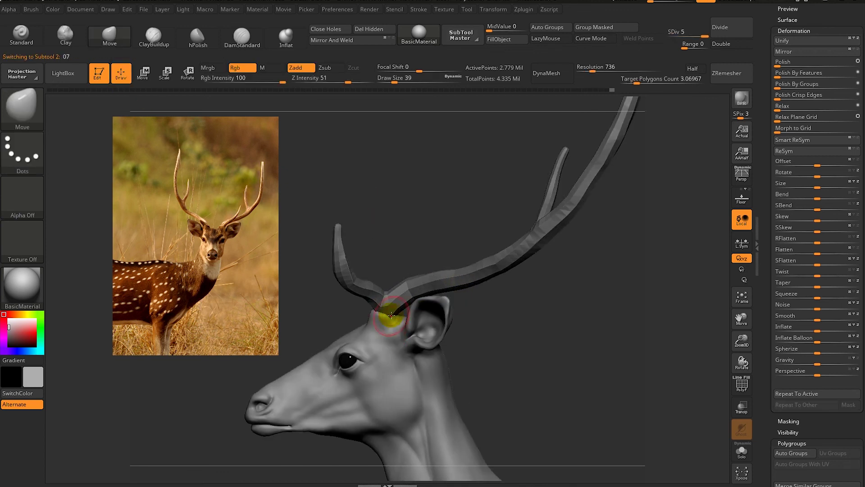
{"action": "mouse_move", "coordinate": [389, 312]}
{"action": "left_mouse_down"}
{"action": "mouse_move", "coordinate": [392, 264]}
{"action": "mouse_move", "coordinate": [363, 303]}
{"action": "mouse_move", "coordinate": [397, 299]}
{"action": "mouse_move", "coordinate": [531, 333]}
{"action": "left_mouse_up"}
{"action": "left_click", "coordinate": [363, 303], "text": "alt"}
{"action": "left_click_drag", "start_coordinate": [765, 407], "coordinate": [768, 330]}
{"action": "left_click", "coordinate": [792, 266]}
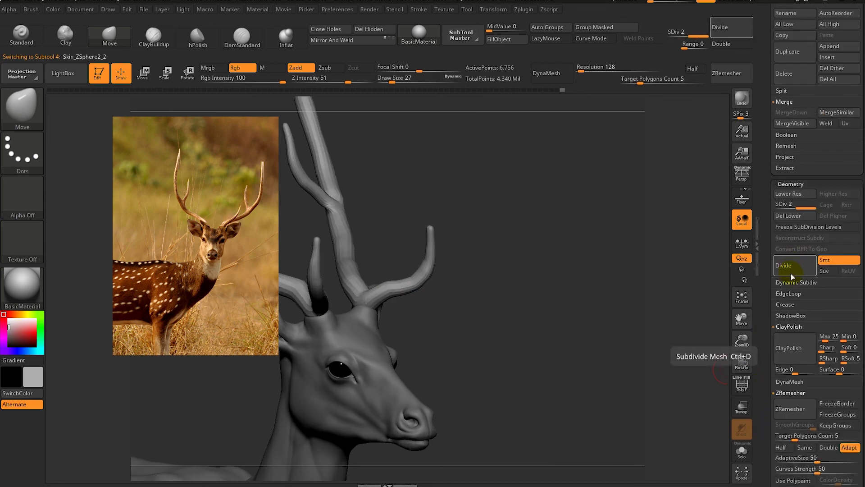
{"action": "left_click", "coordinate": [795, 265]}
{"action": "mouse_move", "coordinate": [547, 309]}
{"action": "left_mouse_down"}
{"action": "mouse_move", "coordinate": [489, 276]}
{"action": "mouse_move", "coordinate": [488, 297]}
{"action": "mouse_move", "coordinate": [436, 283]}
{"action": "mouse_move", "coordinate": [498, 309]}
{"action": "mouse_move", "coordinate": [563, 311]}
{"action": "left_mouse_up"}
Switch to the ClayBuildup brush and orbit to inspect the antlers
{"action": "left_click", "coordinate": [154, 35]}
{"action": "left_click_drag", "start_coordinate": [469, 249], "coordinate": [508, 218]}
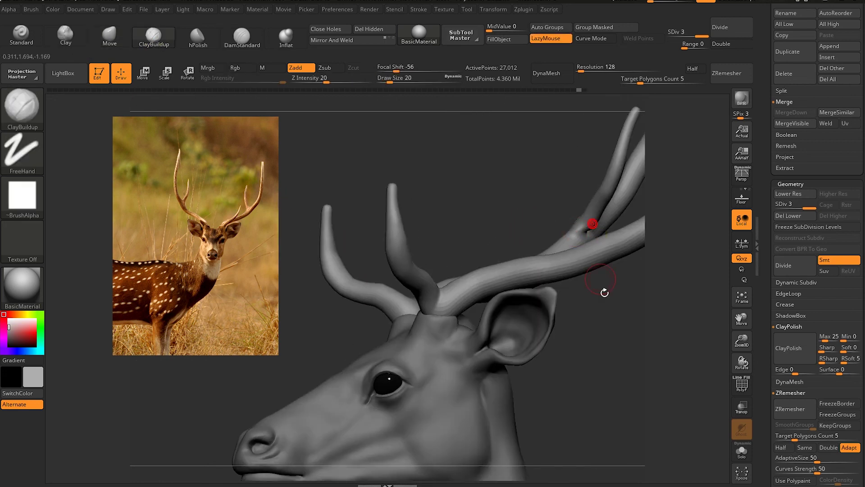
{"action": "left_click_drag", "start_coordinate": [604, 293], "coordinate": [601, 236]}
{"action": "scroll", "coordinate": [759, 367], "scroll_direction": "down", "scroll_amount": 2}
{"action": "scroll", "coordinate": [759, 366], "scroll_direction": "down", "scroll_amount": 2}
{"action": "scroll", "coordinate": [763, 311], "scroll_direction": "down", "scroll_amount": 3}
{"action": "scroll", "coordinate": [762, 317], "scroll_direction": "down", "scroll_amount": 2}
{"action": "scroll", "coordinate": [759, 354], "scroll_direction": "up", "scroll_amount": 5}
{"action": "scroll", "coordinate": [763, 359], "scroll_direction": "up", "scroll_amount": 1}
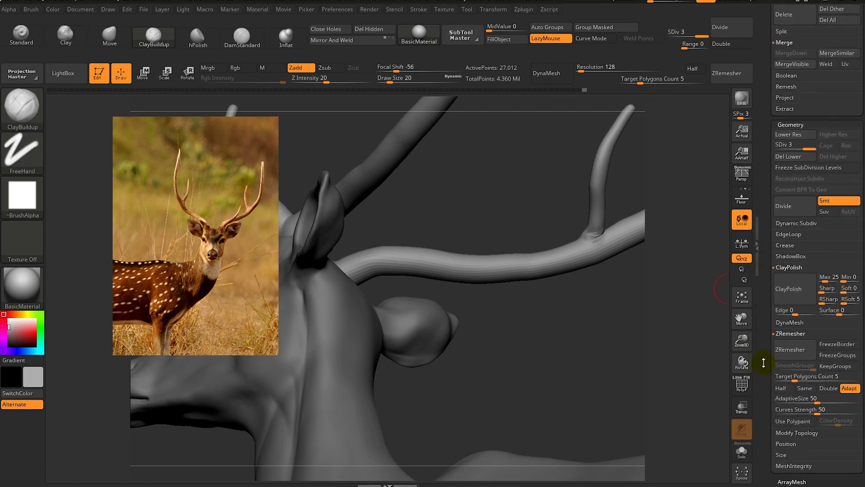
Remesh the antlers into even topology with a target polygon count of 5
{"action": "left_click", "coordinate": [792, 340]}
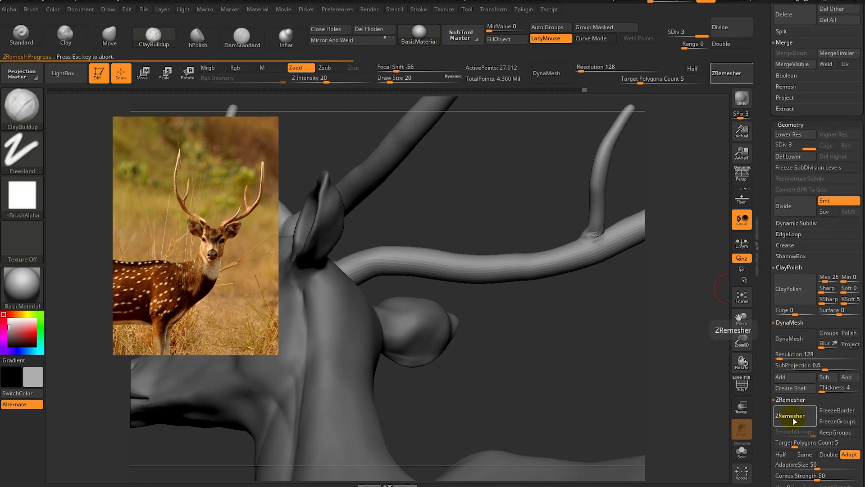
{"action": "left_click_drag", "start_coordinate": [784, 355], "coordinate": [791, 354]}
{"action": "left_click", "coordinate": [793, 339]}
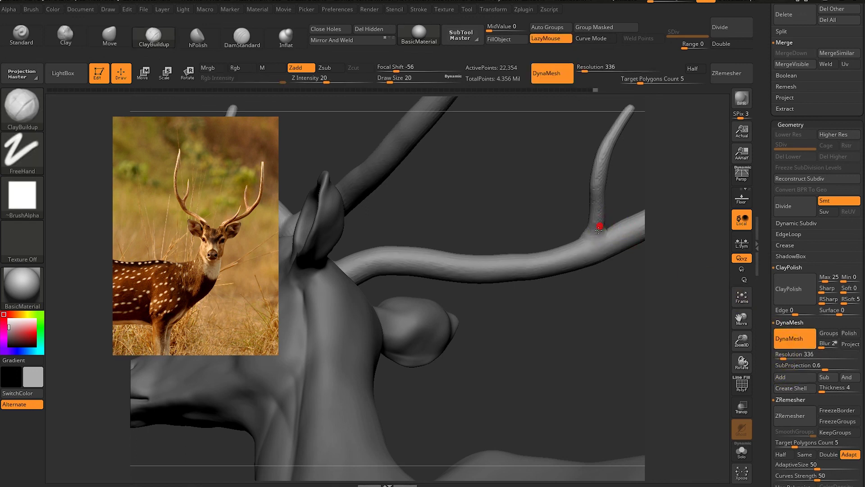
{"action": "right_click_drag", "start_coordinate": [599, 233], "coordinate": [617, 234]}
Smooth the antler surfaces and lower tines, then set the brush size to 25
{"action": "right_click_drag", "start_coordinate": [585, 264], "coordinate": [519, 264]}
{"action": "mouse_move", "coordinate": [516, 296]}
{"action": "right_mouse_down"}
{"action": "mouse_move", "coordinate": [545, 170]}
{"action": "mouse_move", "coordinate": [574, 228]}
{"action": "mouse_move", "coordinate": [530, 293]}
{"action": "right_mouse_up"}
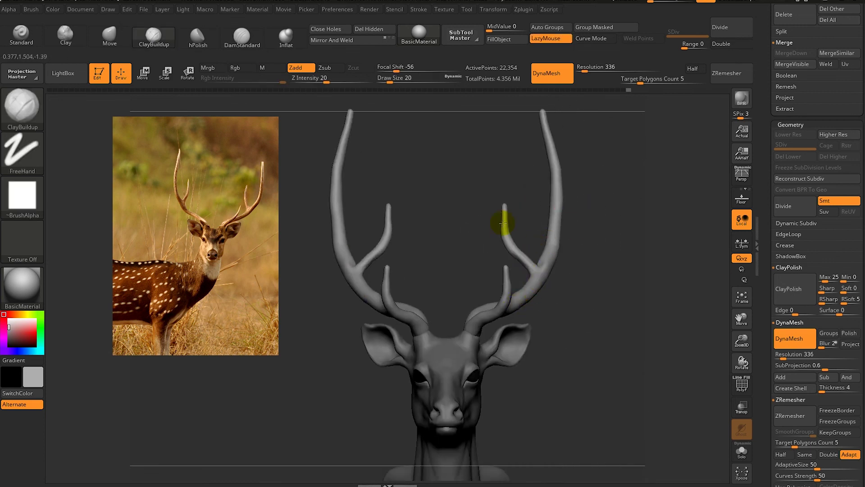
{"action": "right_click_drag", "start_coordinate": [503, 222], "coordinate": [420, 270], "text": "alt"}
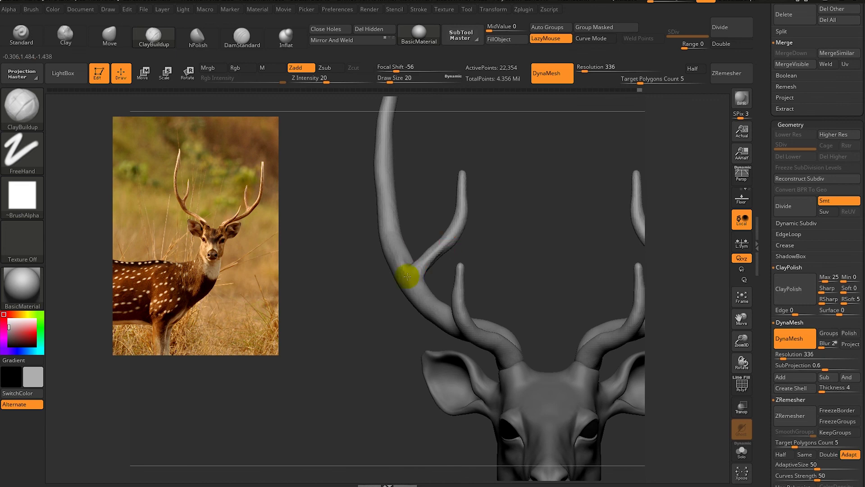
{"action": "mouse_move", "coordinate": [515, 365]}
{"action": "right_mouse_down"}
{"action": "mouse_move", "coordinate": [528, 361]}
{"action": "mouse_move", "coordinate": [574, 270]}
{"action": "mouse_move", "coordinate": [525, 363]}
{"action": "mouse_move", "coordinate": [613, 376]}
{"action": "mouse_move", "coordinate": [466, 347]}
{"action": "mouse_move", "coordinate": [542, 326]}
{"action": "mouse_move", "coordinate": [530, 315]}
{"action": "right_mouse_up"}
{"action": "right_click_drag", "start_coordinate": [464, 268], "coordinate": [456, 280]}
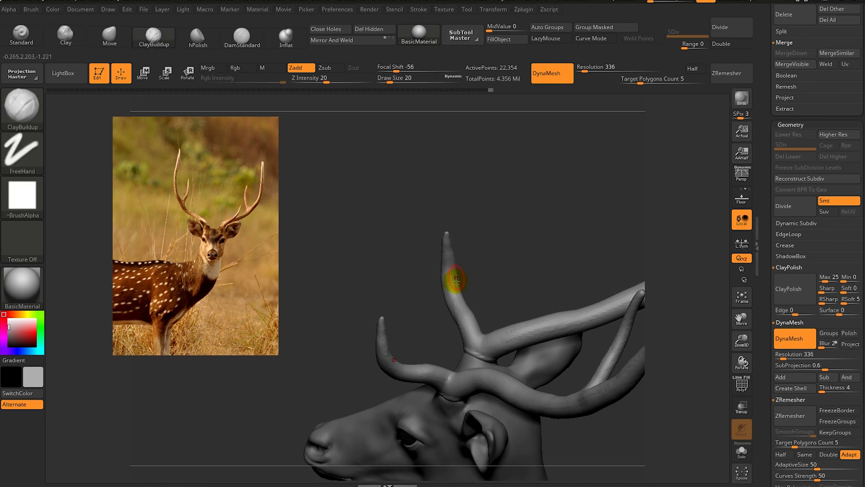
{"action": "right_click_drag", "start_coordinate": [502, 228], "coordinate": [421, 168], "text": "shift"}
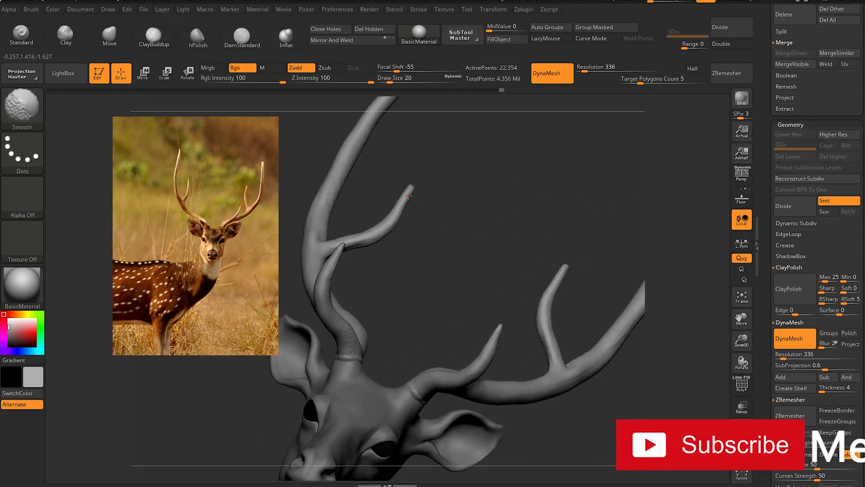
{"action": "right_click_drag", "start_coordinate": [598, 289], "coordinate": [524, 325], "text": "shift"}
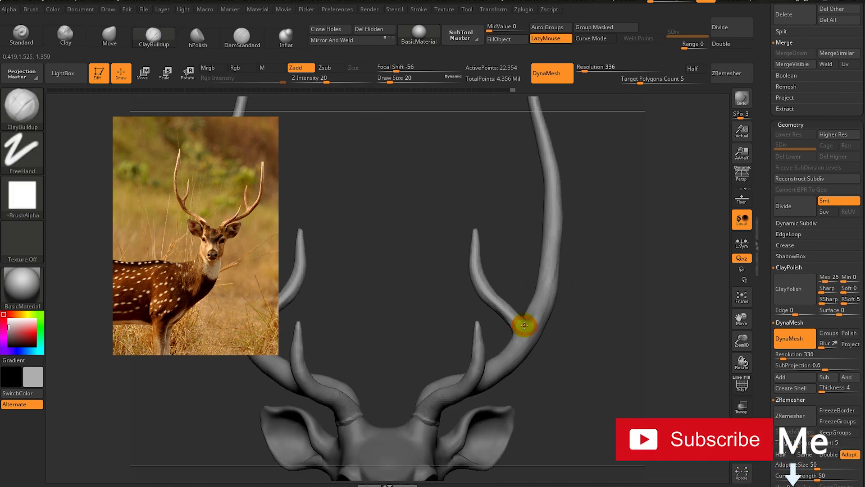
{"action": "mouse_move", "coordinate": [547, 257]}
{"action": "right_mouse_down", "text": "ctrl"}
{"action": "mouse_move", "coordinate": [572, 238]}
{"action": "mouse_move", "coordinate": [563, 263]}
{"action": "mouse_move", "coordinate": [573, 253]}
{"action": "mouse_move", "coordinate": [550, 257]}
{"action": "mouse_move", "coordinate": [531, 244]}
{"action": "mouse_move", "coordinate": [606, 251]}
{"action": "right_mouse_up", "text": "ctrl"}
{"action": "key", "text": "space"}
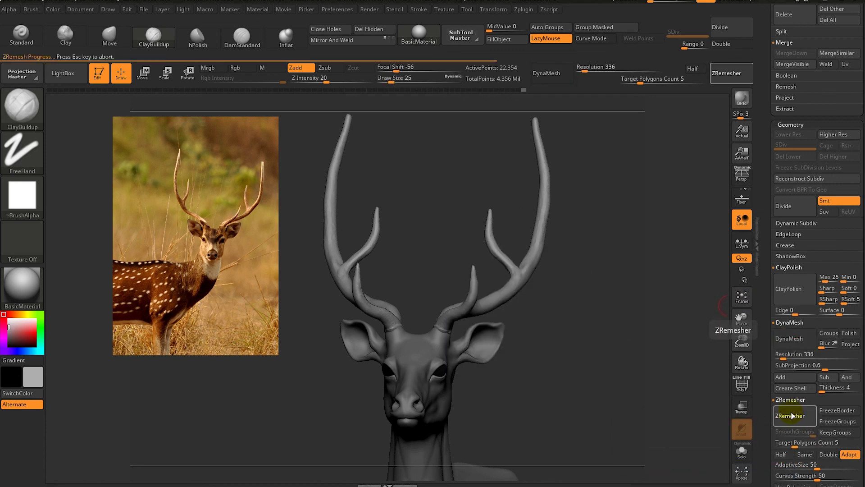
Subdivide the remeshed antlers to SDiv 3 and set the ClayBuildup brush to size 17
{"action": "left_click", "coordinate": [793, 208]}
{"action": "left_click", "coordinate": [793, 207]}
{"action": "mouse_move", "coordinate": [631, 270]}
{"action": "right_mouse_down"}
{"action": "mouse_move", "coordinate": [631, 312]}
{"action": "mouse_move", "coordinate": [633, 267]}
{"action": "right_mouse_up"}
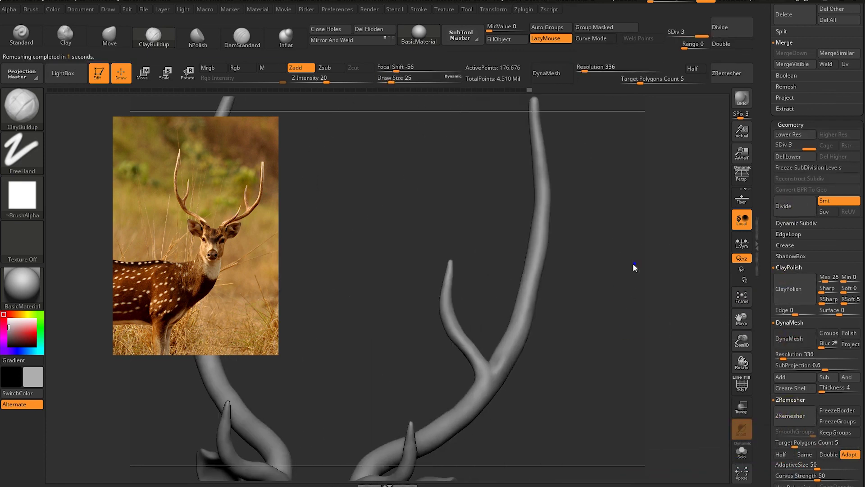
{"action": "key", "text": "space"}
{"action": "mouse_move", "coordinate": [495, 342]}
{"action": "right_mouse_down", "text": "alt"}
{"action": "mouse_move", "coordinate": [562, 335]}
{"action": "mouse_move", "coordinate": [580, 396]}
{"action": "right_mouse_up", "text": "alt"}
{"action": "mouse_move", "coordinate": [473, 362]}
{"action": "right_mouse_down", "text": "ctrl"}
{"action": "mouse_move", "coordinate": [566, 369]}
{"action": "mouse_move", "coordinate": [559, 329]}
{"action": "right_mouse_up", "text": "ctrl"}
{"action": "mouse_move", "coordinate": [500, 342]}
{"action": "right_mouse_down", "text": "shift"}
{"action": "mouse_move", "coordinate": [535, 345]}
{"action": "mouse_move", "coordinate": [543, 336]}
{"action": "mouse_move", "coordinate": [494, 343]}
{"action": "right_mouse_up", "text": "shift"}
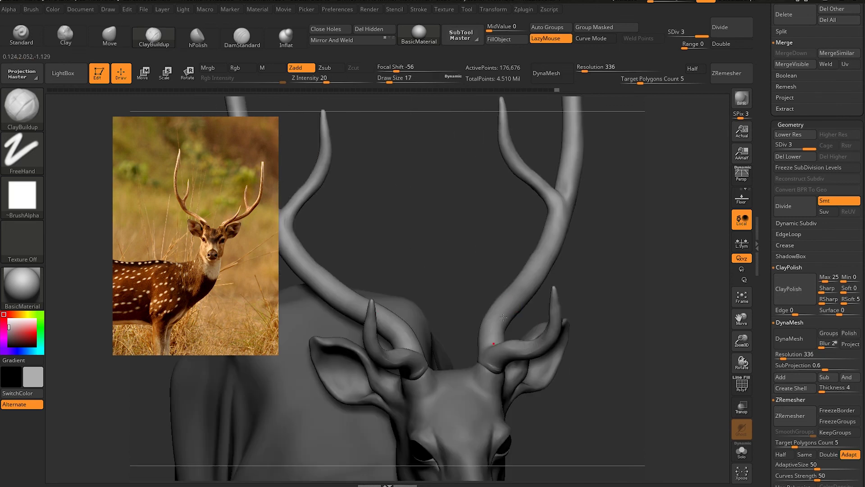
{"action": "right_click_drag", "start_coordinate": [599, 231], "coordinate": [526, 303]}
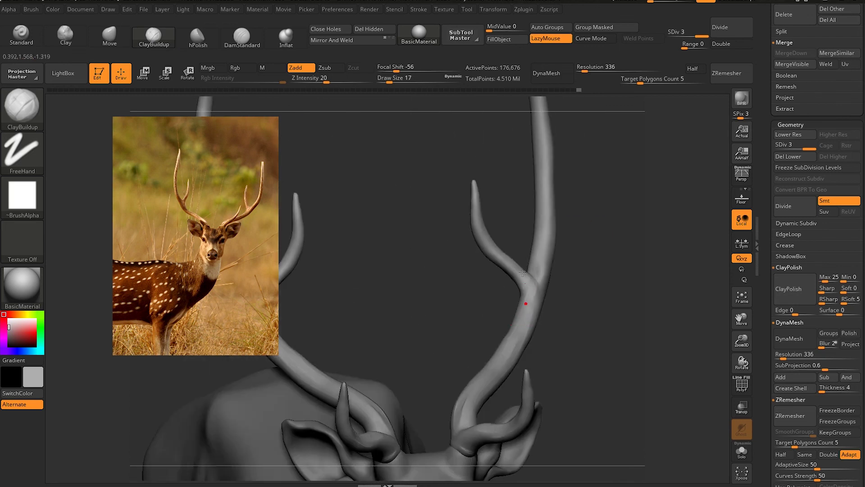
{"action": "right_click_drag", "start_coordinate": [505, 264], "coordinate": [516, 332], "text": "ctrl"}
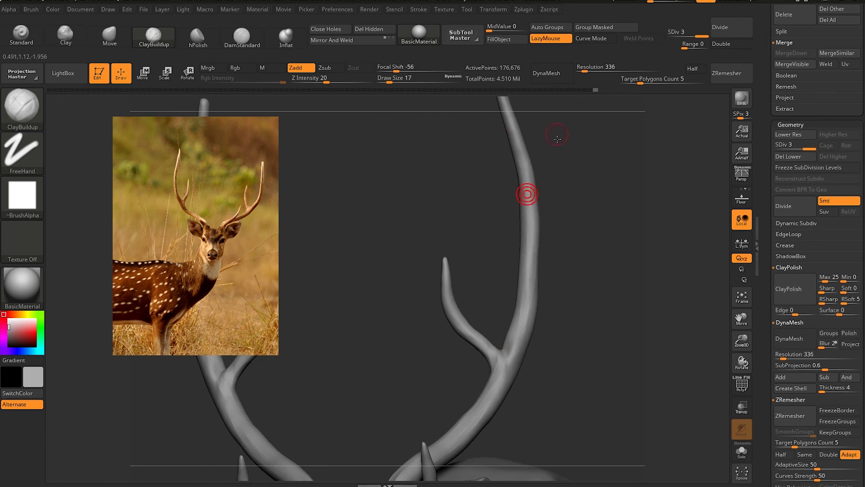
{"action": "right_click_drag", "start_coordinate": [512, 135], "coordinate": [368, 254]}
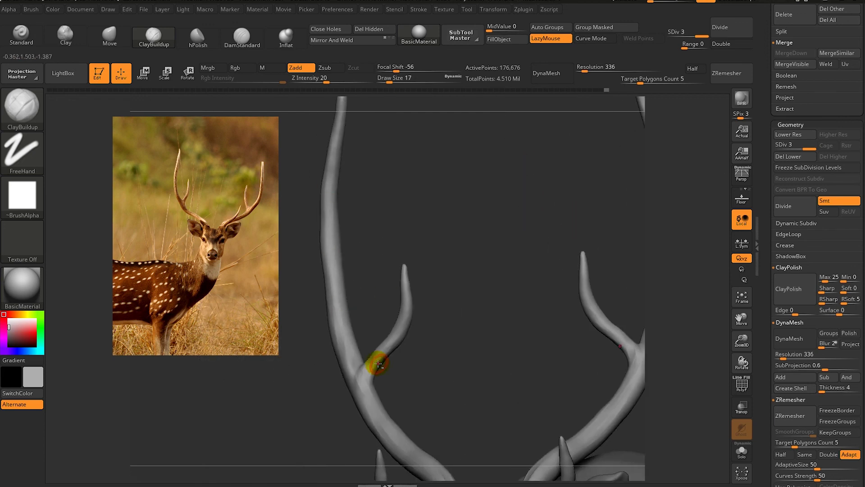
{"action": "right_click_drag", "start_coordinate": [413, 273], "coordinate": [444, 383], "text": "ctrl"}
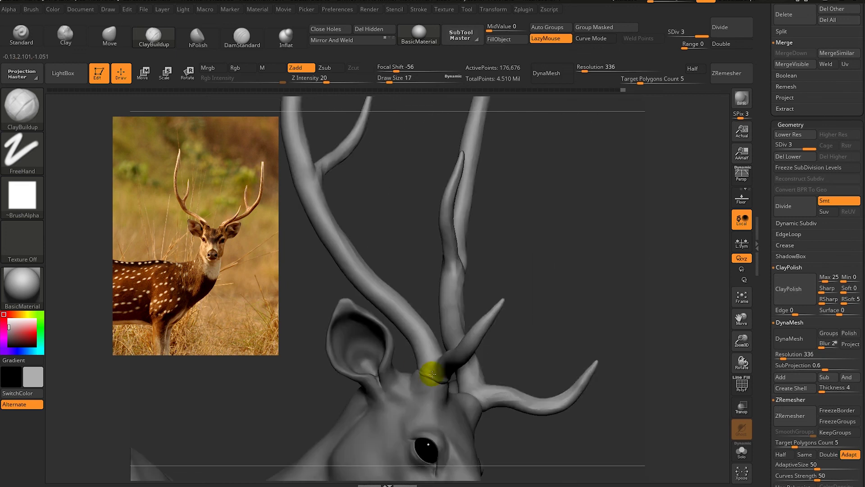
{"action": "mouse_move", "coordinate": [516, 334]}
{"action": "right_mouse_down"}
{"action": "mouse_move", "coordinate": [495, 402]}
{"action": "mouse_move", "coordinate": [464, 339]}
{"action": "mouse_move", "coordinate": [623, 334]}
{"action": "mouse_move", "coordinate": [566, 179]}
{"action": "mouse_move", "coordinate": [586, 164]}
{"action": "right_mouse_up"}
Smooth a spot on the antler base and switch to the Move brush
{"action": "left_click", "coordinate": [460, 344], "text": "shift"}
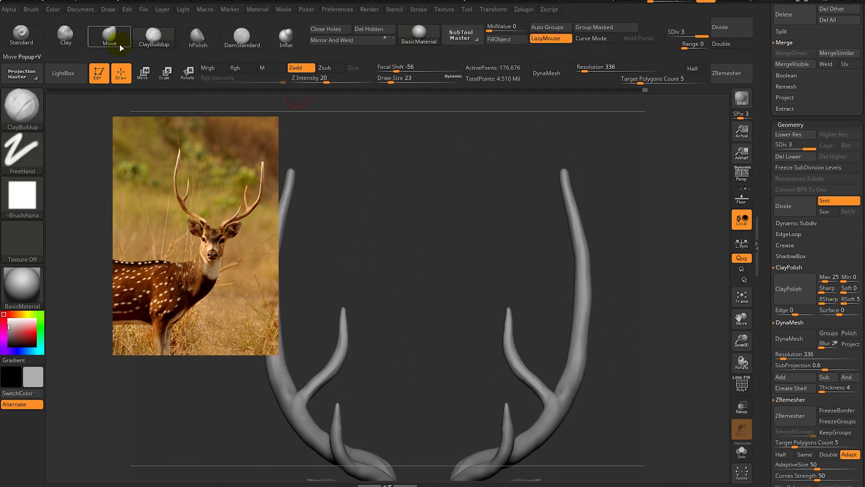
{"action": "key", "text": "b"}
{"action": "key", "text": "m"}
{"action": "key", "text": "v"}
{"action": "left_click_drag", "start_coordinate": [584, 170], "coordinate": [568, 167]}
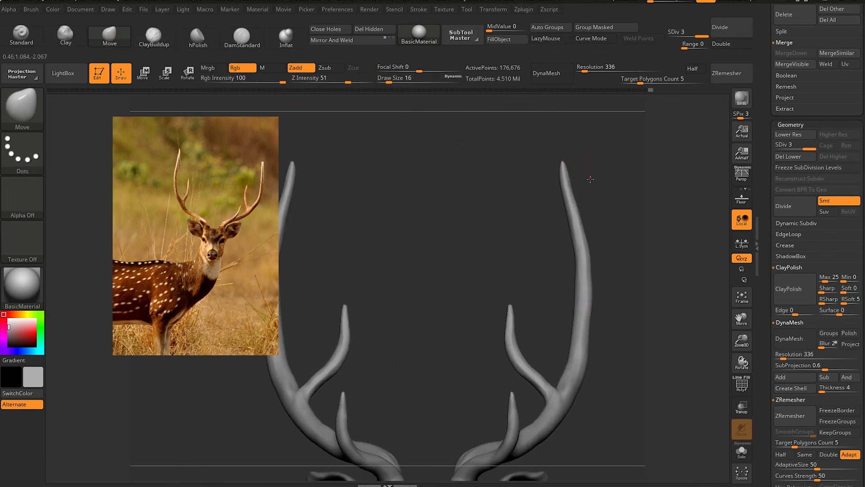
Reshape the antler tines with the Move brush from a front view
{"action": "right_click_drag", "start_coordinate": [563, 150], "coordinate": [614, 253], "text": "shift"}
{"action": "right_click", "coordinate": [582, 234]}
{"action": "key", "text": "shift"}
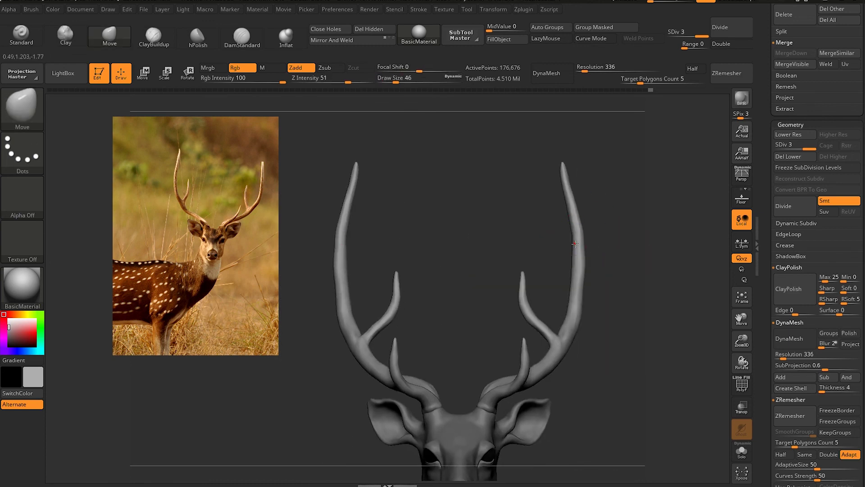
{"action": "right_click_drag", "start_coordinate": [579, 213], "coordinate": [560, 257]}
{"action": "right_click", "coordinate": [578, 234]}
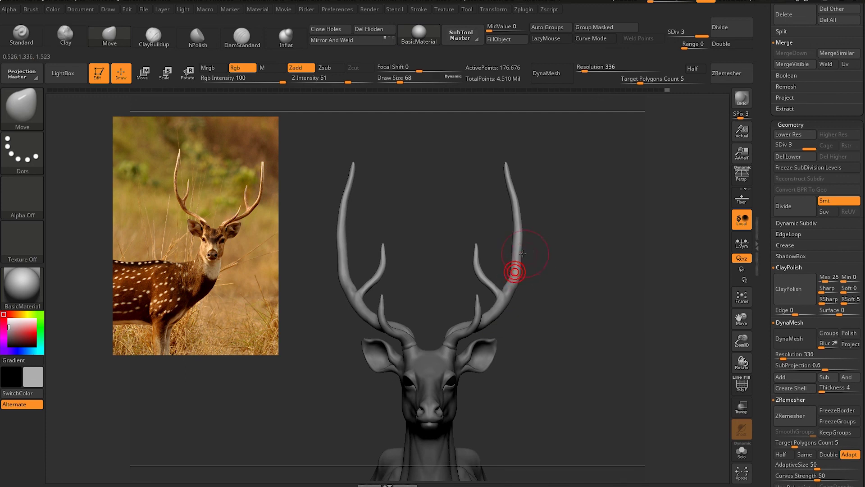
Adjust the tines from the side at brush sizes 116 and 54, then select the head
{"action": "right_click_drag", "start_coordinate": [519, 228], "coordinate": [549, 290]}
{"action": "right_click", "coordinate": [564, 239]}
{"action": "left_click_drag", "start_coordinate": [565, 239], "coordinate": [571, 238]}
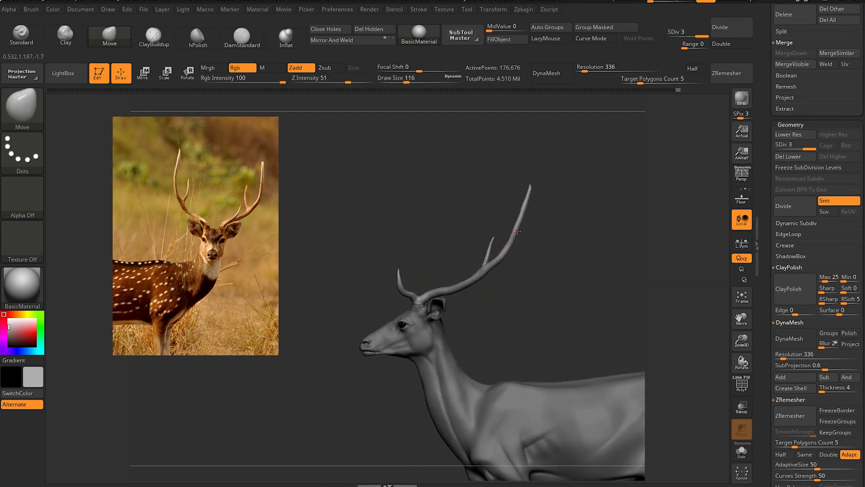
{"action": "right_click", "coordinate": [545, 236]}
{"action": "left_click_drag", "start_coordinate": [545, 236], "coordinate": [488, 250]}
{"action": "mouse_move", "coordinate": [491, 243]}
{"action": "right_mouse_down"}
{"action": "mouse_move", "coordinate": [566, 276]}
{"action": "mouse_move", "coordinate": [554, 266]}
{"action": "mouse_move", "coordinate": [557, 372]}
{"action": "mouse_move", "coordinate": [637, 264]}
{"action": "mouse_move", "coordinate": [657, 267]}
{"action": "right_mouse_up"}
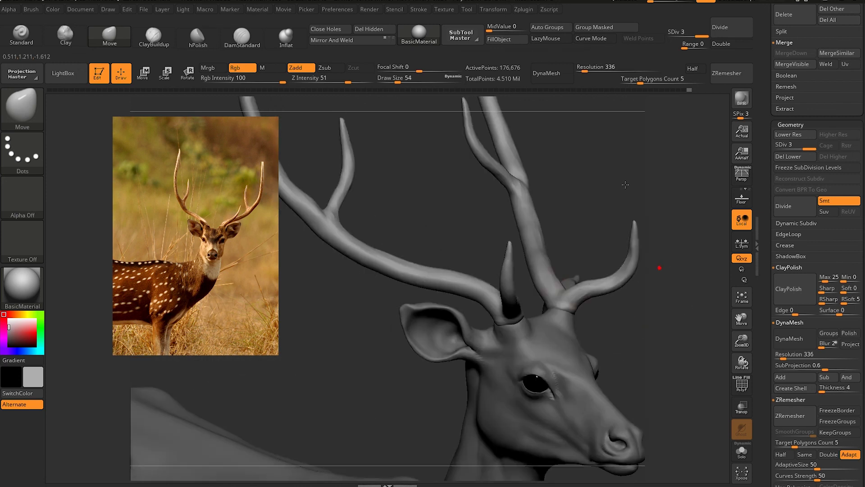
{"action": "key", "text": "space"}
{"action": "left_click", "coordinate": [166, 47]}
Drop one subdivision level and sculpt and smooth the forehead and neck near the antlers
{"action": "key", "text": "shift+d"}
{"action": "mouse_move", "coordinate": [550, 338]}
{"action": "right_mouse_down"}
{"action": "mouse_move", "coordinate": [525, 265]}
{"action": "mouse_move", "coordinate": [581, 257]}
{"action": "right_mouse_up"}
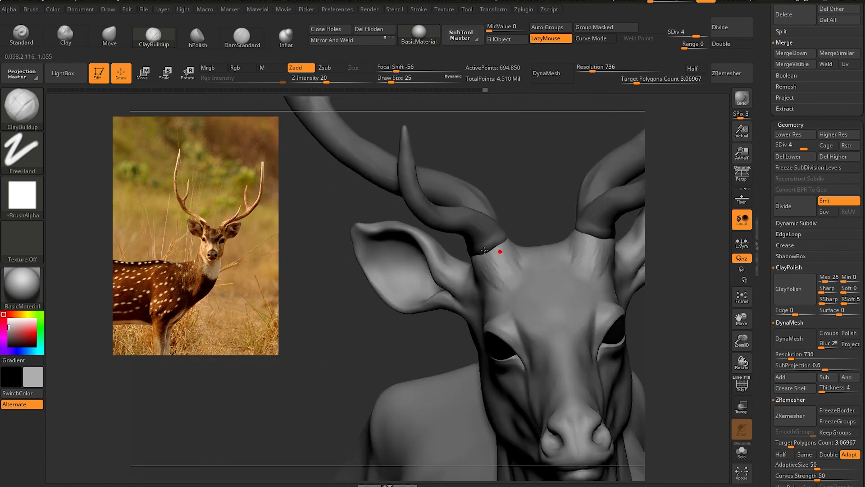
{"action": "right_click_drag", "start_coordinate": [492, 253], "coordinate": [456, 258]}
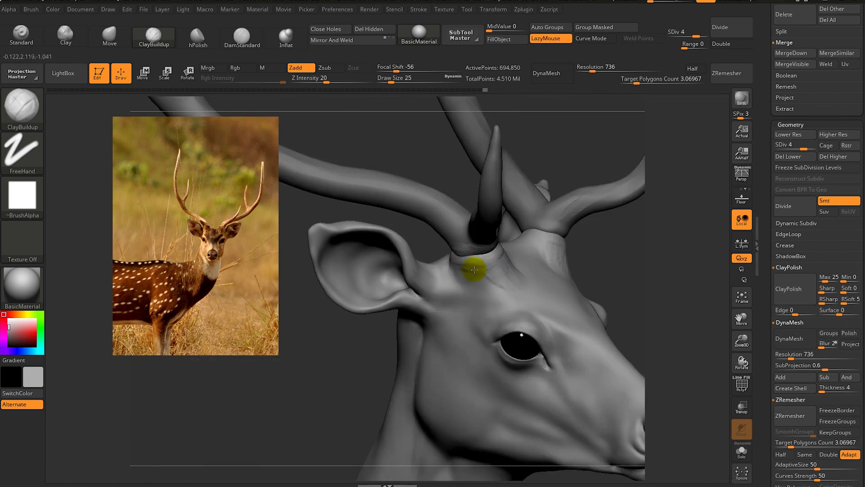
{"action": "mouse_move", "coordinate": [550, 251]}
{"action": "right_mouse_down"}
{"action": "mouse_move", "coordinate": [581, 232]}
{"action": "mouse_move", "coordinate": [565, 310]}
{"action": "mouse_move", "coordinate": [558, 294]}
{"action": "right_mouse_up"}
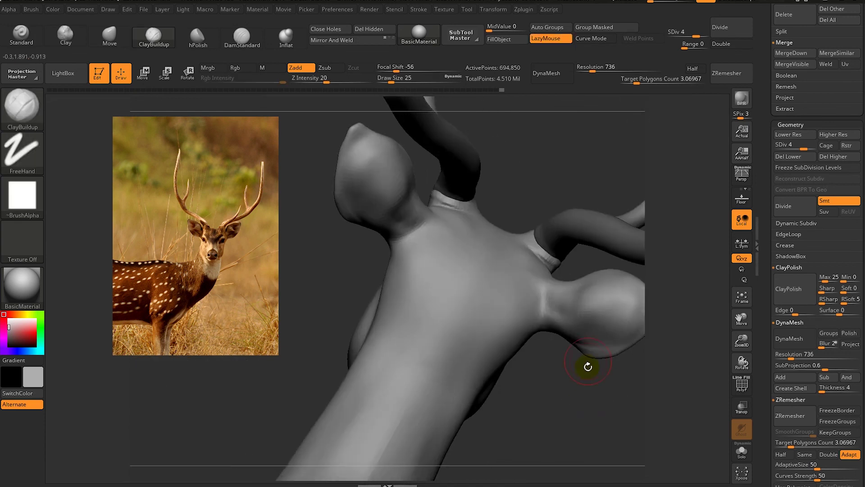
{"action": "left_click_drag", "start_coordinate": [580, 288], "coordinate": [572, 284], "text": "shift"}
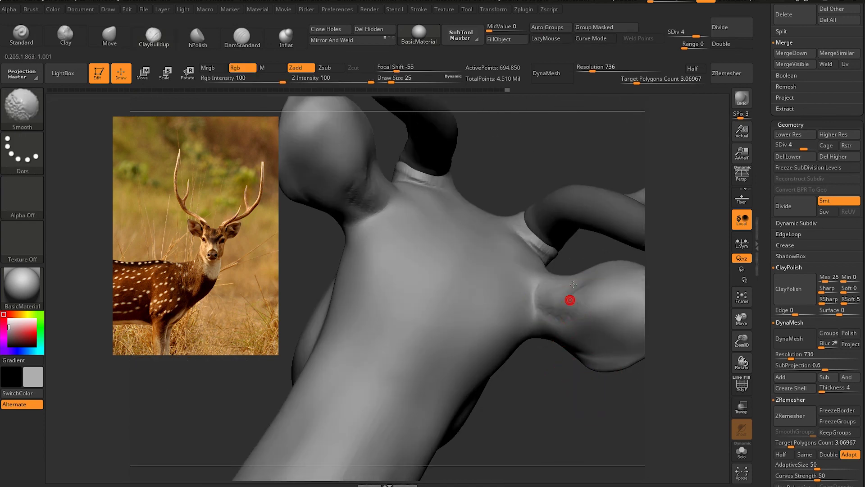
Review the head and antlers from the front, then subdivide the head to level 5
{"action": "right_click_drag", "start_coordinate": [548, 337], "coordinate": [559, 363]}
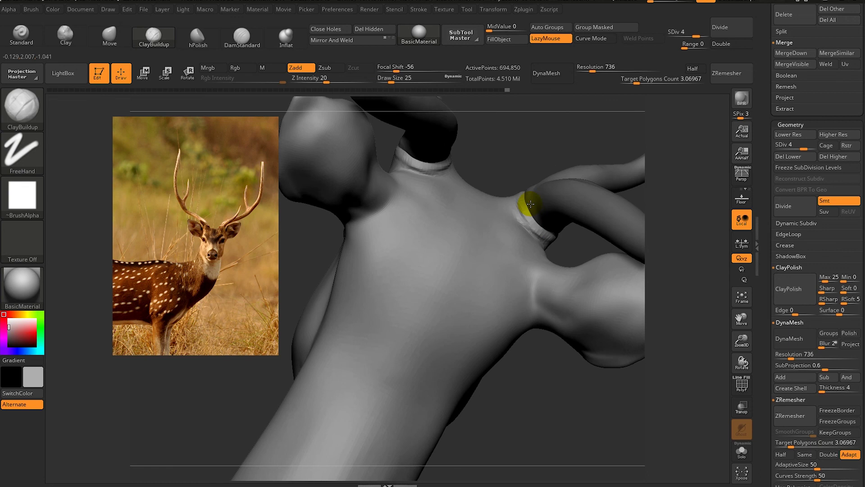
{"action": "right_click_drag", "start_coordinate": [581, 247], "coordinate": [566, 218]}
{"action": "mouse_move", "coordinate": [381, 406]}
{"action": "right_mouse_down"}
{"action": "mouse_move", "coordinate": [403, 366]}
{"action": "mouse_move", "coordinate": [390, 290]}
{"action": "right_mouse_up"}
{"action": "mouse_move", "coordinate": [514, 299]}
{"action": "right_mouse_down", "text": "alt"}
{"action": "mouse_move", "coordinate": [533, 247]}
{"action": "mouse_move", "coordinate": [521, 259]}
{"action": "mouse_move", "coordinate": [532, 212]}
{"action": "right_mouse_up", "text": "alt"}
{"action": "mouse_move", "coordinate": [490, 317]}
{"action": "right_mouse_down", "text": "ctrl"}
{"action": "mouse_move", "coordinate": [502, 302]}
{"action": "mouse_move", "coordinate": [588, 300]}
{"action": "right_mouse_up", "text": "ctrl"}
{"action": "key", "text": "ctrl+d"}
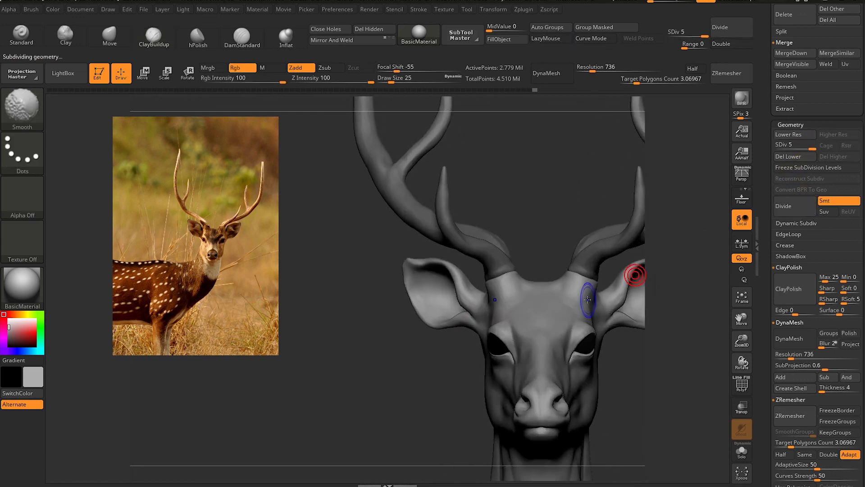
Reselect the head mesh and zoom into the neck behind the antlers
{"action": "right_click_drag", "start_coordinate": [528, 280], "coordinate": [531, 234], "text": "shift"}
{"action": "left_click", "coordinate": [576, 284], "text": "alt"}
{"action": "key", "text": "b"}
{"action": "key", "text": "c"}
{"action": "key", "text": "b"}
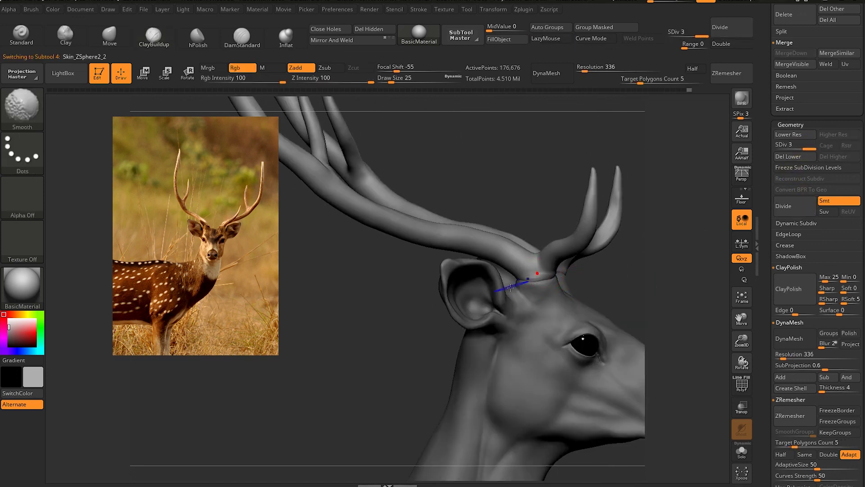
{"action": "right_click_drag", "start_coordinate": [675, 280], "coordinate": [653, 266], "text": "ctrl"}
{"action": "left_click", "coordinate": [513, 299], "text": "alt"}
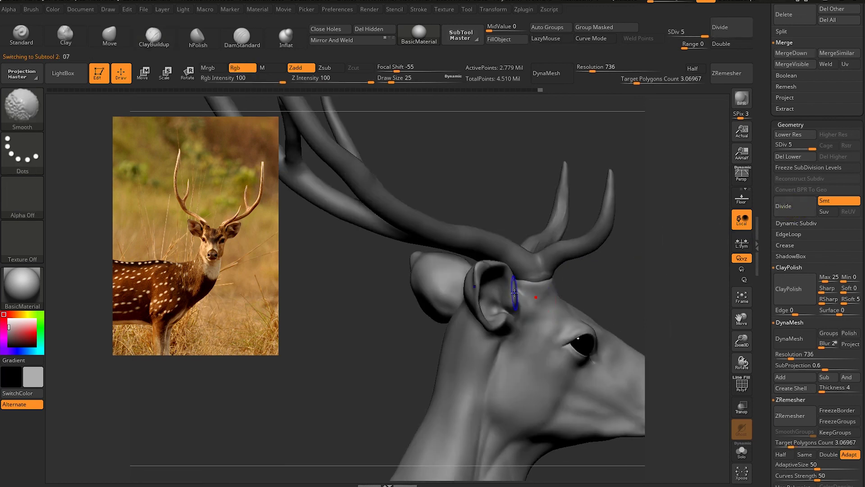
{"action": "right_click_drag", "start_coordinate": [512, 299], "coordinate": [532, 262]}
{"action": "right_click_drag", "start_coordinate": [596, 309], "coordinate": [590, 189], "text": "ctrl"}
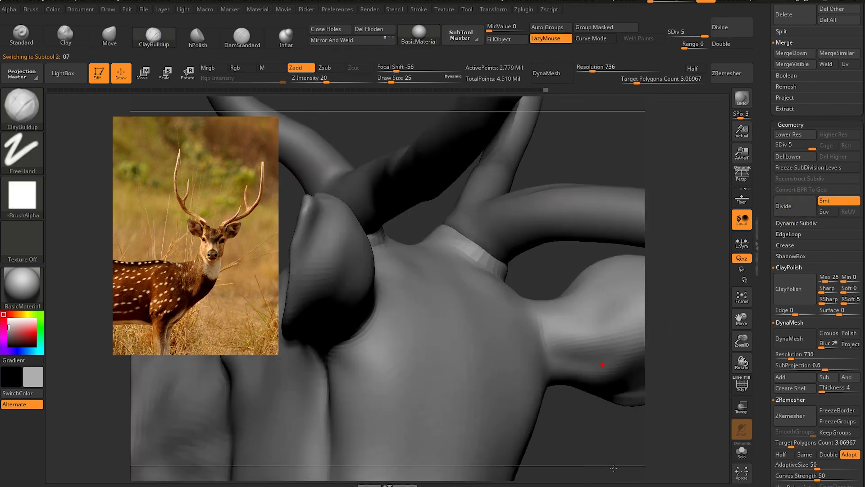
Puff up the skin at the antler base with the Inflat brush at size 9
{"action": "key", "text": "b"}
{"action": "key", "text": "i"}
{"action": "key", "text": "n"}
{"action": "key", "text": "space"}
{"action": "right_click_drag", "start_coordinate": [588, 139], "coordinate": [437, 202], "text": "ctrl"}
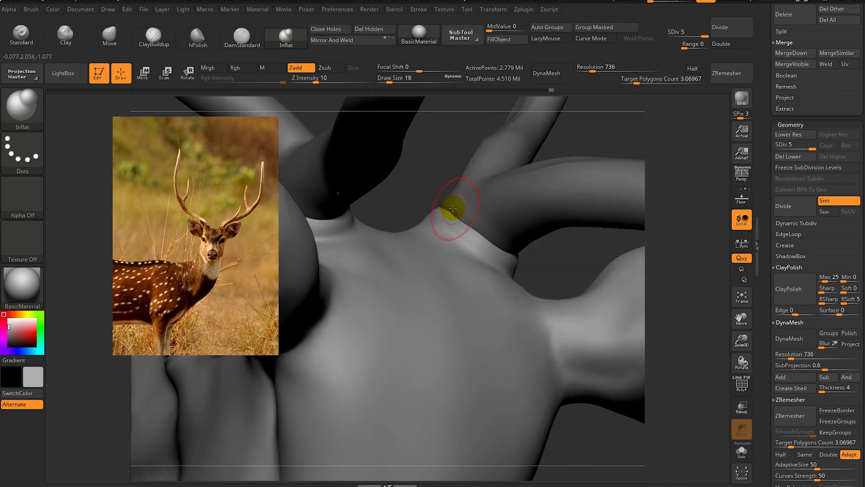
{"action": "left_click_drag", "start_coordinate": [579, 140], "coordinate": [586, 140]}
{"action": "right_click_drag", "start_coordinate": [473, 231], "coordinate": [561, 252]}
{"action": "mouse_move", "coordinate": [630, 228]}
{"action": "right_mouse_down"}
{"action": "mouse_move", "coordinate": [519, 244]}
{"action": "mouse_move", "coordinate": [421, 299]}
{"action": "mouse_move", "coordinate": [600, 299]}
{"action": "mouse_move", "coordinate": [521, 251]}
{"action": "mouse_move", "coordinate": [448, 311]}
{"action": "right_mouse_up"}
{"action": "key", "text": "space"}
Select the antler mesh and build up clay along the main antler beam
{"action": "key", "text": "b"}
{"action": "key", "text": "c"}
{"action": "key", "text": "b"}
{"action": "left_click", "coordinate": [536, 259], "text": "alt"}
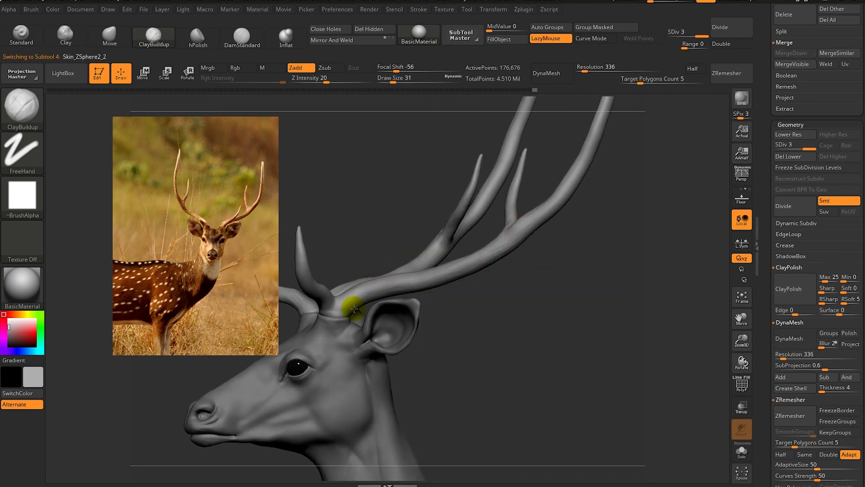
{"action": "right_click_drag", "start_coordinate": [561, 208], "coordinate": [559, 202]}
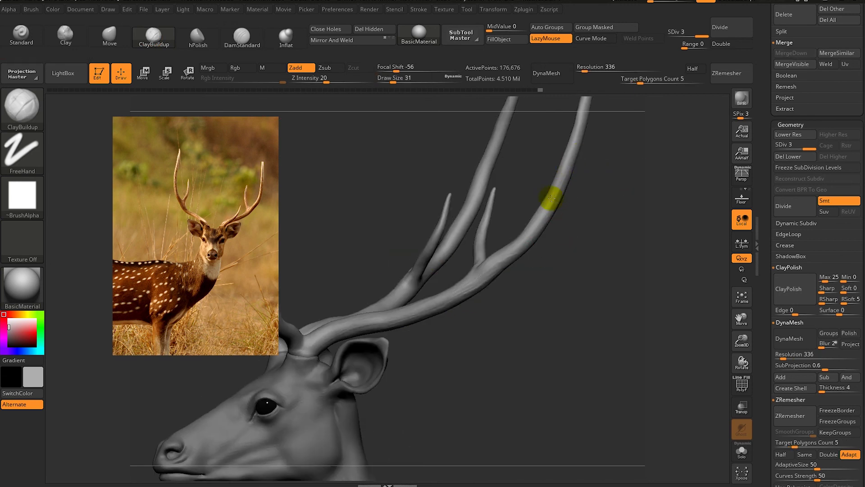
{"action": "left_click_drag", "start_coordinate": [336, 320], "coordinate": [377, 315]}
Orbit around the antler tines and smooth the fork near the head
{"action": "right_click_drag", "start_coordinate": [327, 309], "coordinate": [340, 305]}
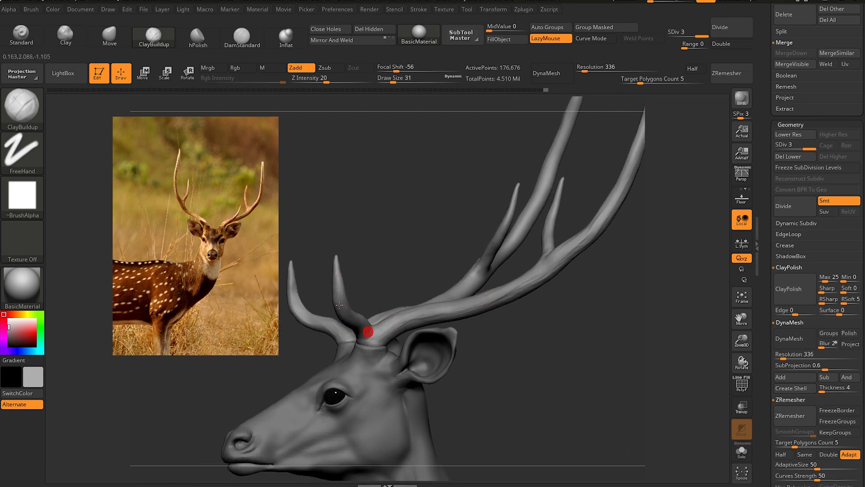
{"action": "right_click_drag", "start_coordinate": [377, 273], "coordinate": [408, 281]}
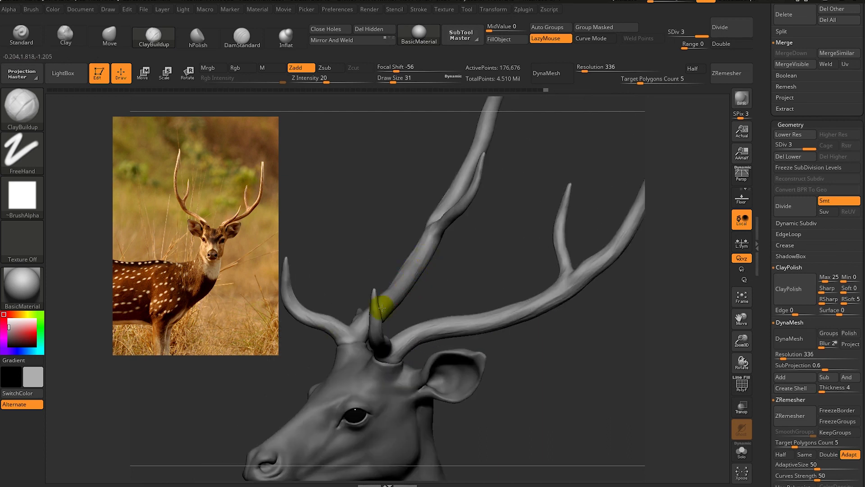
{"action": "right_click_drag", "start_coordinate": [382, 308], "coordinate": [412, 294]}
{"action": "right_click_drag", "start_coordinate": [475, 167], "coordinate": [479, 186]}
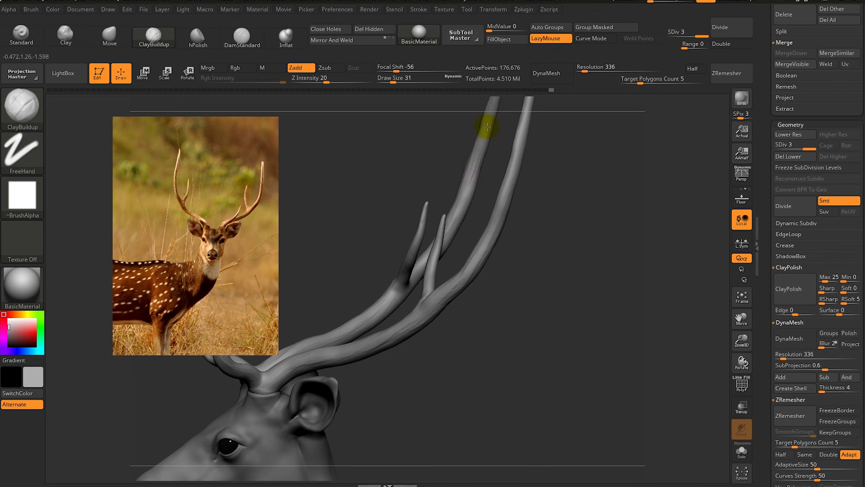
{"action": "right_click_drag", "start_coordinate": [487, 127], "coordinate": [451, 224]}
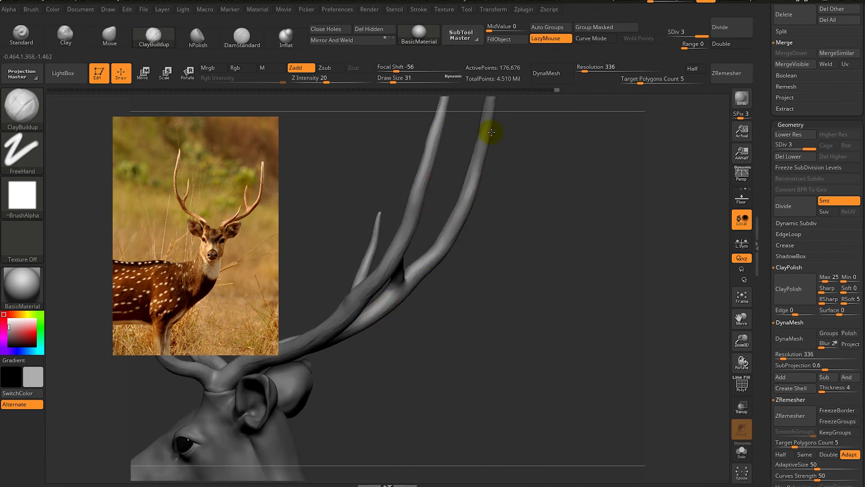
{"action": "right_click_drag", "start_coordinate": [491, 132], "coordinate": [370, 329]}
{"action": "mouse_move", "coordinate": [376, 382]}
{"action": "right_mouse_down"}
{"action": "mouse_move", "coordinate": [396, 315]}
{"action": "mouse_move", "coordinate": [353, 342]}
{"action": "right_mouse_up"}
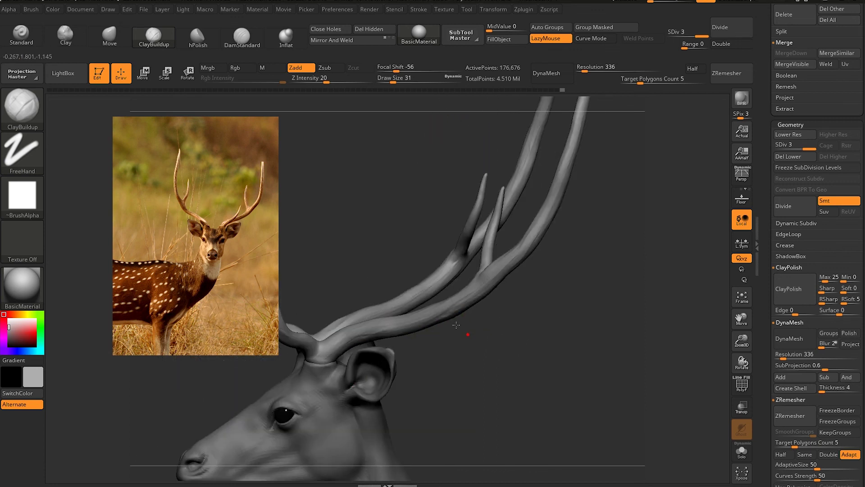
{"action": "key", "text": "shift"}
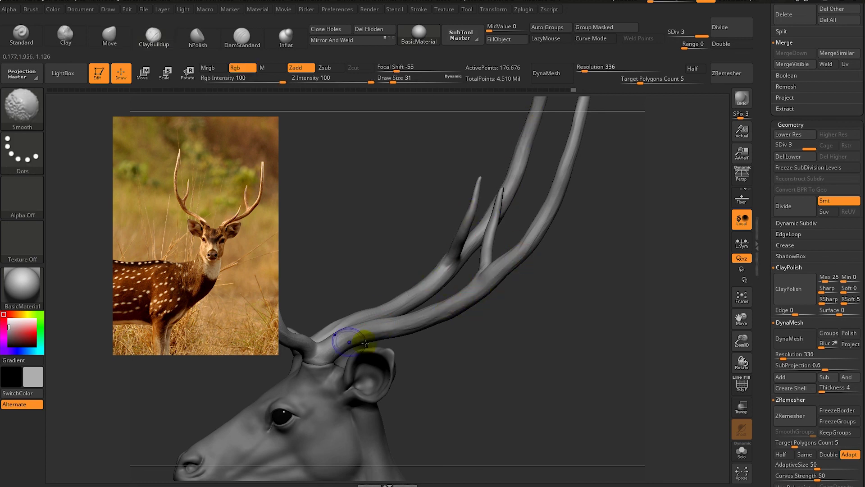
{"action": "right_click_drag", "start_coordinate": [365, 344], "coordinate": [438, 307], "text": "shift"}
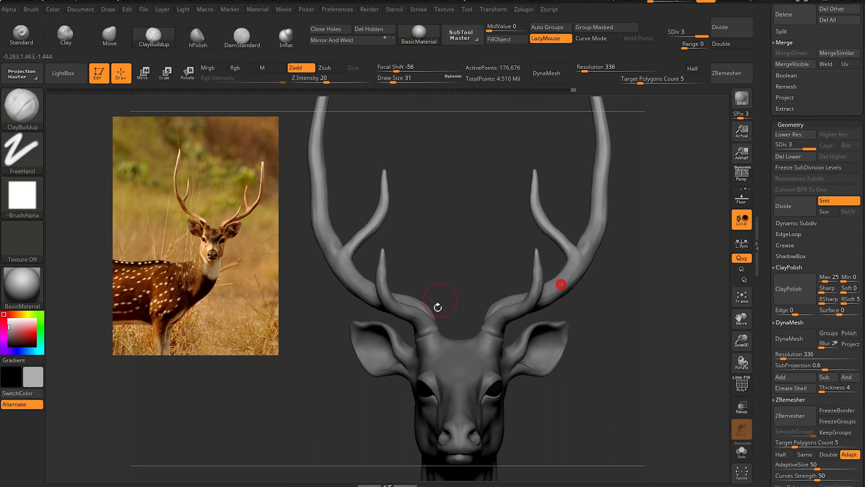
{"action": "left_click", "coordinate": [30, 112]}
Load the Standard brush with a scratch alpha and subdivide the deer one level
{"action": "left_click", "coordinate": [21, 34]}
{"action": "left_click", "coordinate": [22, 196]}
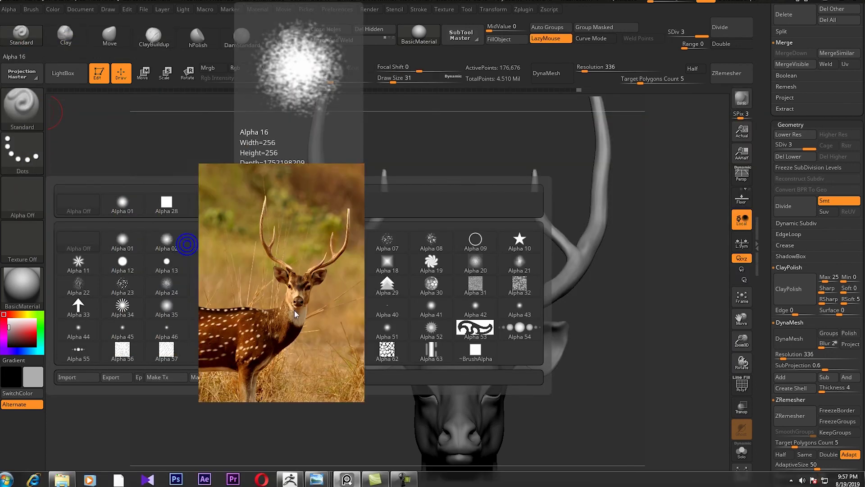
{"action": "left_click_drag", "start_coordinate": [295, 313], "coordinate": [128, 305]}
{"action": "left_click", "coordinate": [210, 350]}
{"action": "right_click_drag", "start_coordinate": [271, 270], "coordinate": [271, 238], "text": "ctrl"}
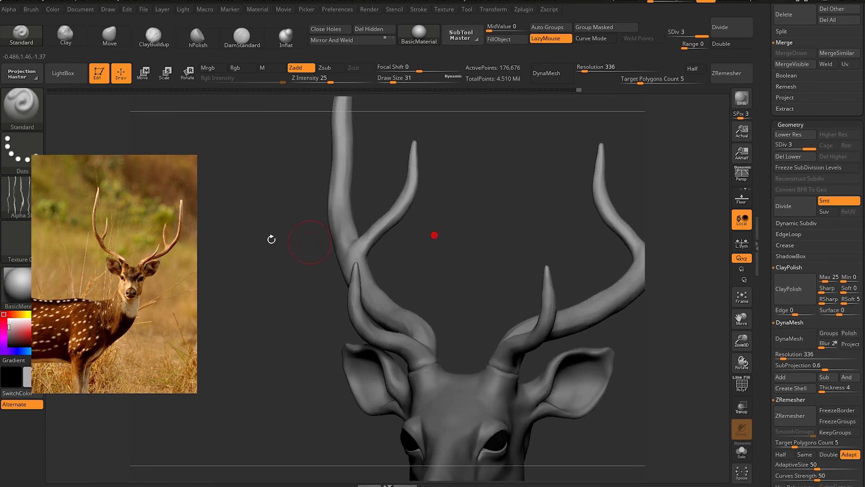
{"action": "right_click_drag", "start_coordinate": [416, 260], "coordinate": [422, 289], "text": "ctrl"}
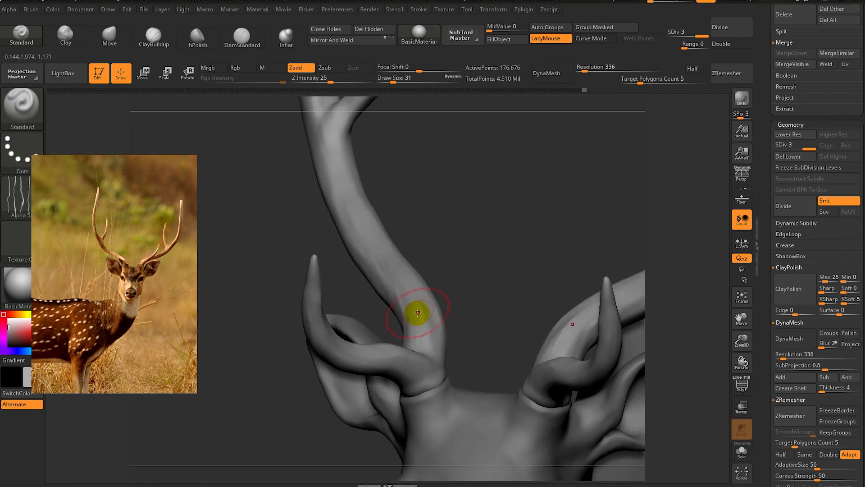
{"action": "left_click", "coordinate": [784, 206]}
Carve a crack groove down the left antler, then switch to Color Spray at size 49
{"action": "left_click_drag", "start_coordinate": [409, 290], "coordinate": [420, 341]}
{"action": "left_click", "coordinate": [18, 149]}
{"action": "left_click", "coordinate": [208, 150]}
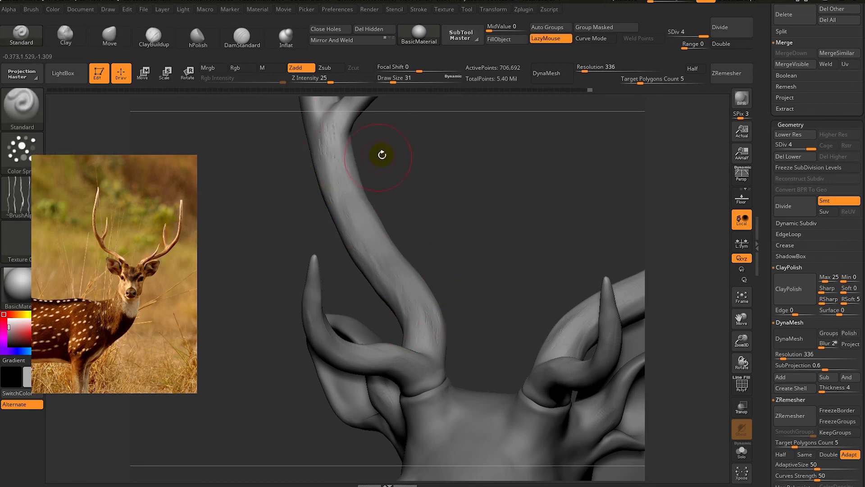
{"action": "left_click_drag", "start_coordinate": [382, 155], "coordinate": [377, 273]}
{"action": "mouse_move", "coordinate": [347, 299]}
{"action": "right_mouse_down"}
{"action": "mouse_move", "coordinate": [390, 193]}
{"action": "mouse_move", "coordinate": [339, 294]}
{"action": "mouse_move", "coordinate": [354, 257]}
{"action": "mouse_move", "coordinate": [367, 309]}
{"action": "right_mouse_up"}
{"action": "key", "text": "s"}
{"action": "mouse_move", "coordinate": [423, 290]}
{"action": "right_mouse_down"}
{"action": "mouse_move", "coordinate": [405, 226]}
{"action": "mouse_move", "coordinate": [463, 162]}
{"action": "mouse_move", "coordinate": [511, 309]}
{"action": "mouse_move", "coordinate": [412, 314]}
{"action": "right_mouse_up"}
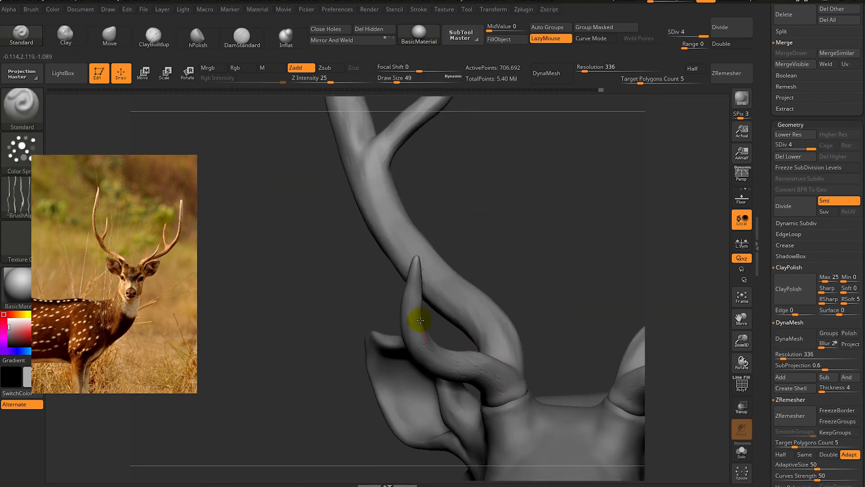
Give the brush Alpha 60 at draw size 18 and frame the right antler
{"action": "right_click_drag", "start_coordinate": [516, 382], "coordinate": [488, 320], "text": "alt"}
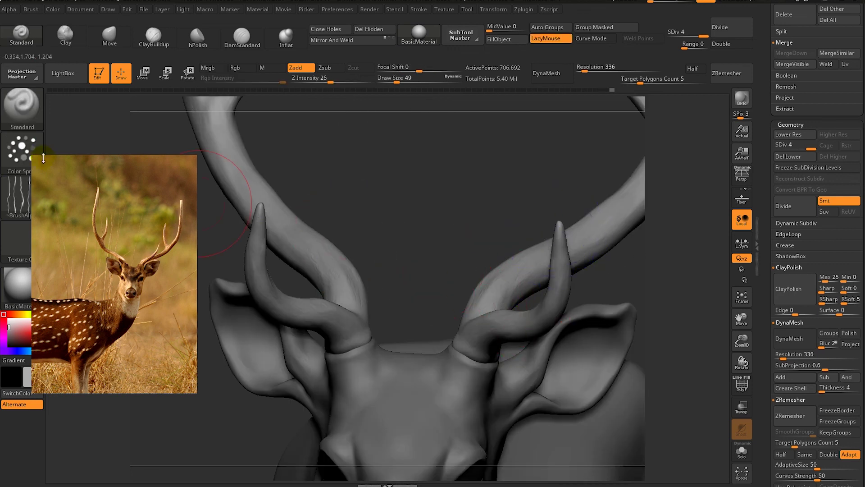
{"action": "left_click", "coordinate": [16, 198]}
{"action": "left_click", "coordinate": [298, 351]}
{"action": "left_click_drag", "start_coordinate": [433, 212], "coordinate": [405, 211]}
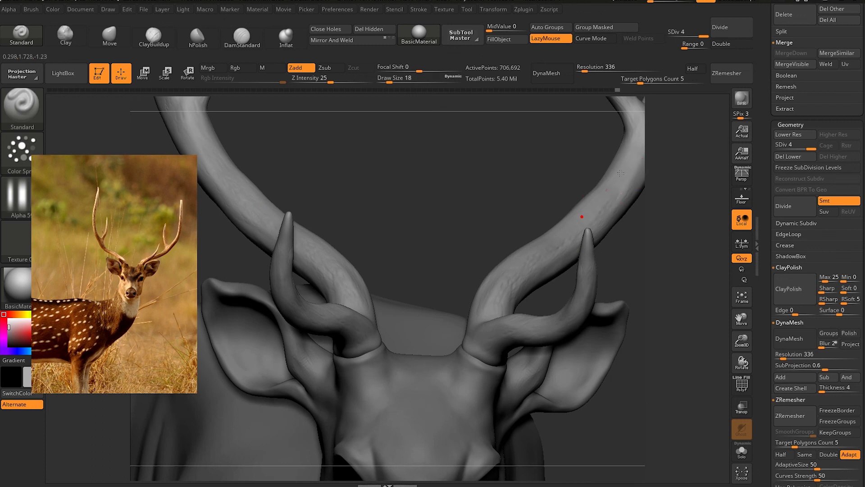
{"action": "right_click_drag", "start_coordinate": [503, 299], "coordinate": [529, 255], "text": "alt"}
Set the stroke back to Dots and expand the LazyMouse options
{"action": "left_click", "coordinate": [39, 154]}
{"action": "left_click", "coordinate": [83, 151]}
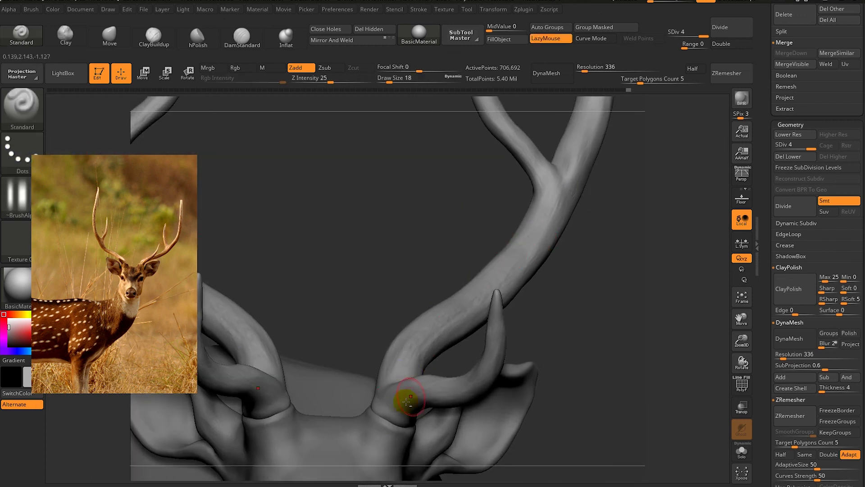
{"action": "left_click", "coordinate": [419, 9]}
{"action": "left_click", "coordinate": [445, 170]}
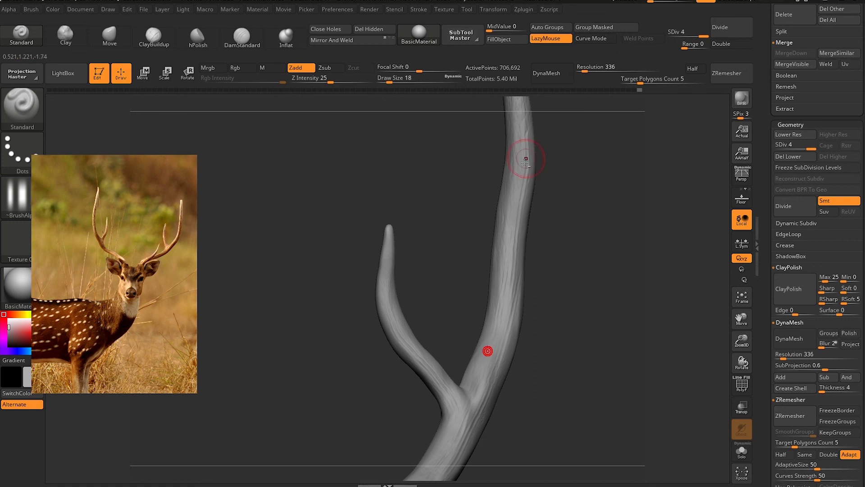
Carve a bark groove up the right antler shaft and inspect the tines from several angles
{"action": "right_click_drag", "start_coordinate": [526, 160], "coordinate": [497, 293]}
{"action": "right_click_drag", "start_coordinate": [534, 369], "coordinate": [330, 432]}
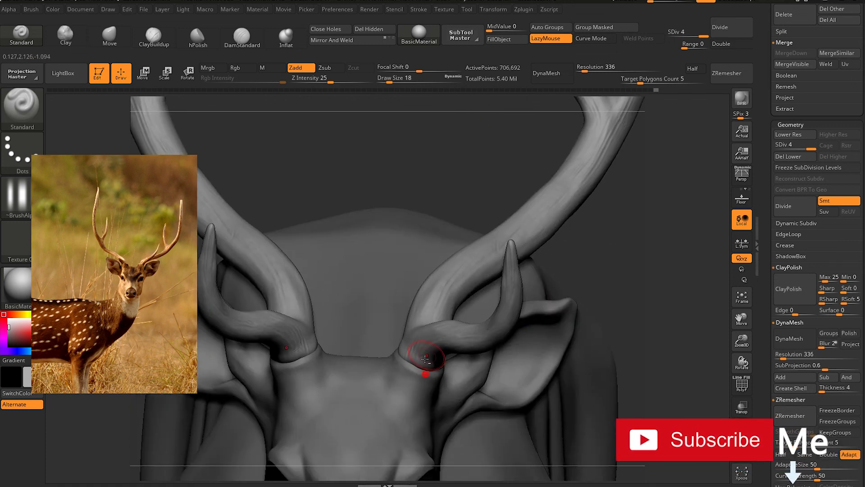
{"action": "mouse_move", "coordinate": [468, 254]}
{"action": "right_mouse_down"}
{"action": "mouse_move", "coordinate": [482, 228]}
{"action": "mouse_move", "coordinate": [394, 330]}
{"action": "right_mouse_up"}
{"action": "left_click_drag", "start_coordinate": [394, 331], "coordinate": [470, 251]}
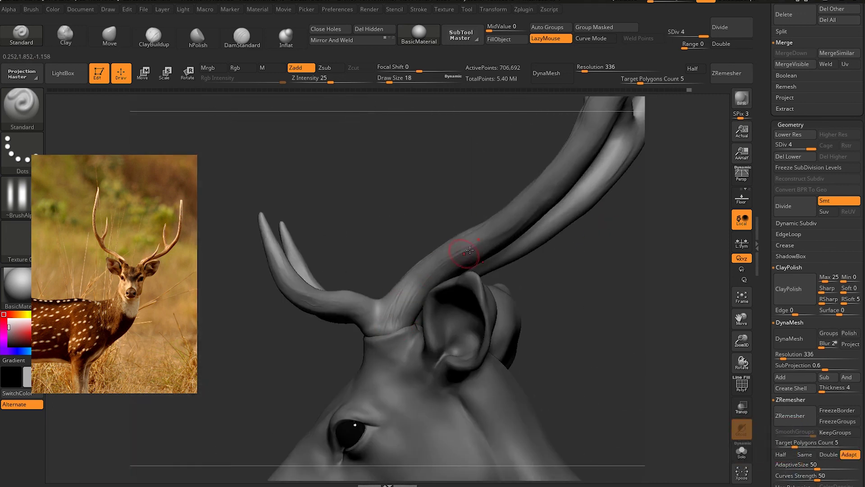
{"action": "mouse_move", "coordinate": [338, 304]}
{"action": "right_mouse_down"}
{"action": "mouse_move", "coordinate": [361, 209]}
{"action": "mouse_move", "coordinate": [284, 358]}
{"action": "mouse_move", "coordinate": [459, 325]}
{"action": "right_mouse_up"}
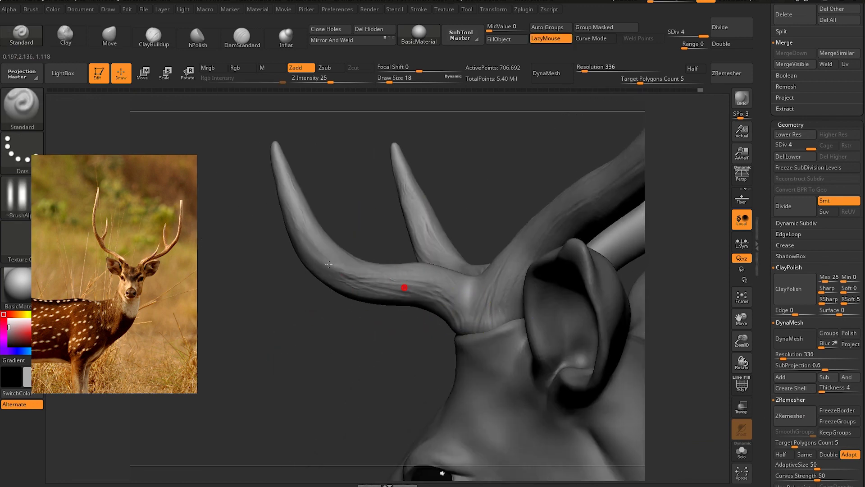
{"action": "mouse_move", "coordinate": [282, 188]}
{"action": "right_mouse_down"}
{"action": "mouse_move", "coordinate": [436, 193]}
{"action": "mouse_move", "coordinate": [404, 347]}
{"action": "mouse_move", "coordinate": [610, 267]}
{"action": "mouse_move", "coordinate": [508, 319]}
{"action": "right_mouse_up"}
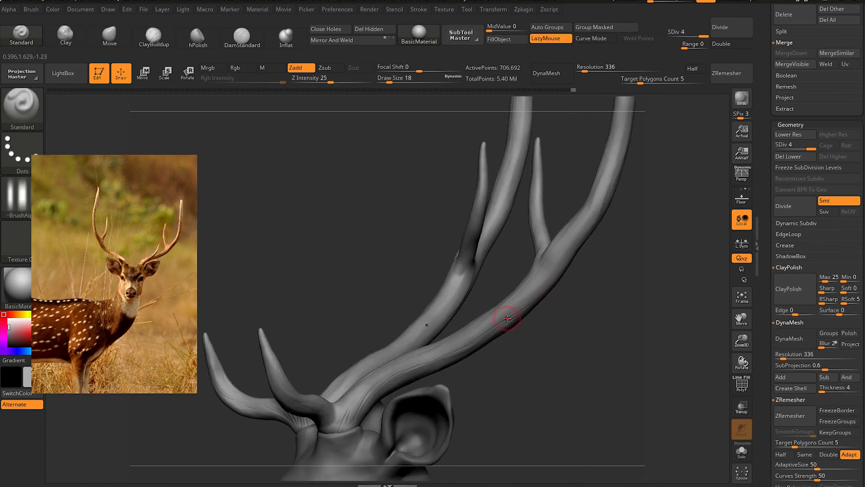
{"action": "mouse_move", "coordinate": [569, 255]}
{"action": "right_mouse_down"}
{"action": "mouse_move", "coordinate": [576, 120]}
{"action": "mouse_move", "coordinate": [565, 126]}
{"action": "right_mouse_up"}
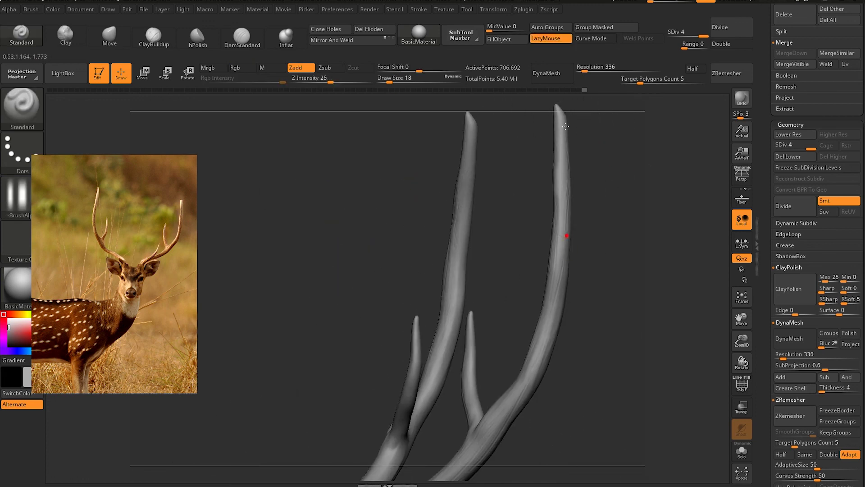
{"action": "right_click_drag", "start_coordinate": [487, 334], "coordinate": [387, 302]}
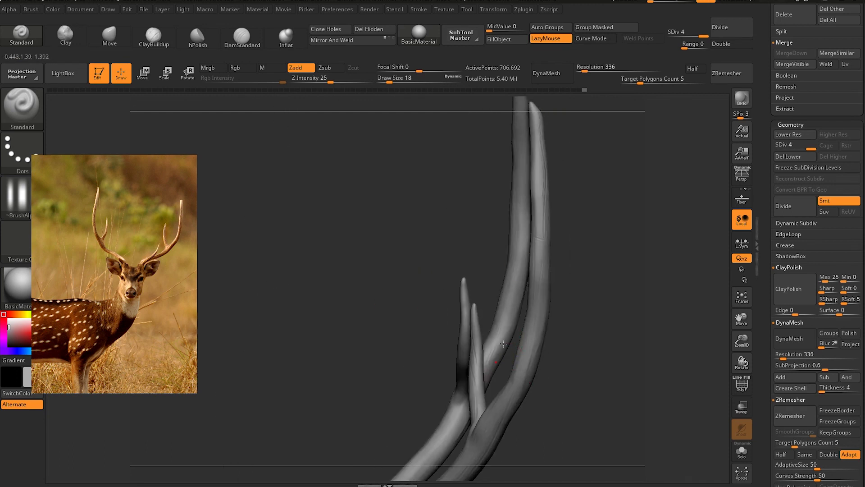
{"action": "mouse_move", "coordinate": [537, 206]}
{"action": "right_mouse_down"}
{"action": "mouse_move", "coordinate": [595, 246]}
{"action": "mouse_move", "coordinate": [602, 286]}
{"action": "mouse_move", "coordinate": [375, 300]}
{"action": "right_mouse_up"}
{"action": "right_click_drag", "start_coordinate": [439, 267], "coordinate": [319, 392]}
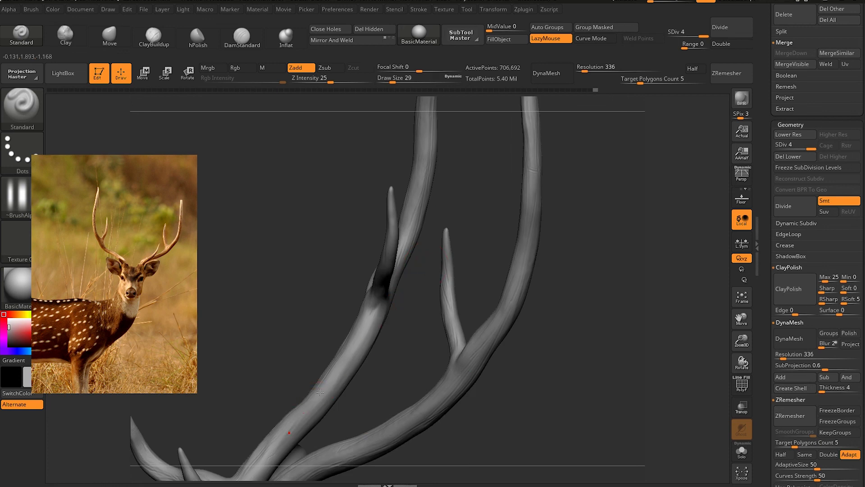
{"action": "right_click_drag", "start_coordinate": [379, 295], "coordinate": [416, 289]}
Frame the whole deer and orbit in to examine the legs
{"action": "key", "text": "f"}
{"action": "mouse_move", "coordinate": [483, 349]}
{"action": "right_mouse_down"}
{"action": "mouse_move", "coordinate": [541, 245]}
{"action": "mouse_move", "coordinate": [560, 272]}
{"action": "mouse_move", "coordinate": [604, 255]}
{"action": "mouse_move", "coordinate": [595, 252]}
{"action": "right_mouse_up"}
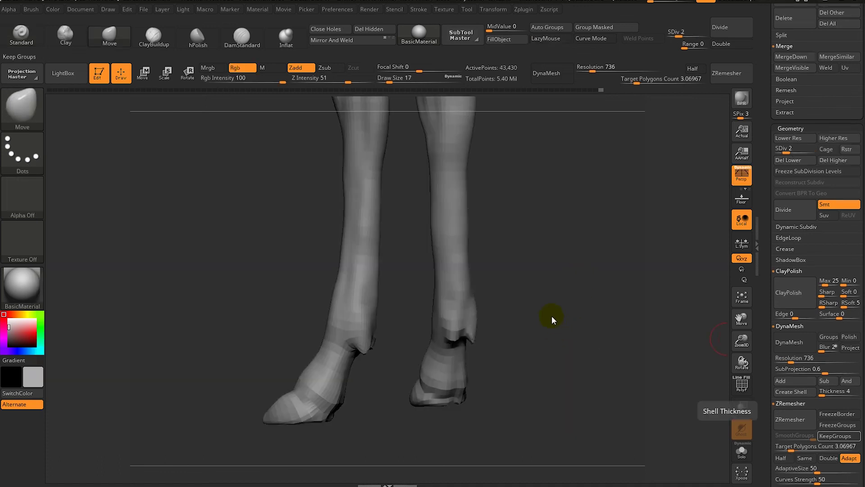
{"action": "mouse_move", "coordinate": [551, 316]}
{"action": "right_mouse_down"}
{"action": "mouse_move", "coordinate": [558, 328]}
{"action": "mouse_move", "coordinate": [544, 332]}
{"action": "right_mouse_up"}
{"action": "mouse_move", "coordinate": [470, 339]}
{"action": "right_mouse_down"}
{"action": "mouse_move", "coordinate": [456, 356]}
{"action": "mouse_move", "coordinate": [534, 352]}
{"action": "mouse_move", "coordinate": [544, 315]}
{"action": "mouse_move", "coordinate": [549, 365]}
{"action": "mouse_move", "coordinate": [578, 348]}
{"action": "mouse_move", "coordinate": [581, 356]}
{"action": "right_mouse_up"}
Raise the hooves to subdivision level 3 and carve clefts with DamStandard
{"action": "mouse_move", "coordinate": [463, 360]}
{"action": "right_mouse_down"}
{"action": "mouse_move", "coordinate": [413, 358]}
{"action": "mouse_move", "coordinate": [667, 318]}
{"action": "right_mouse_up"}
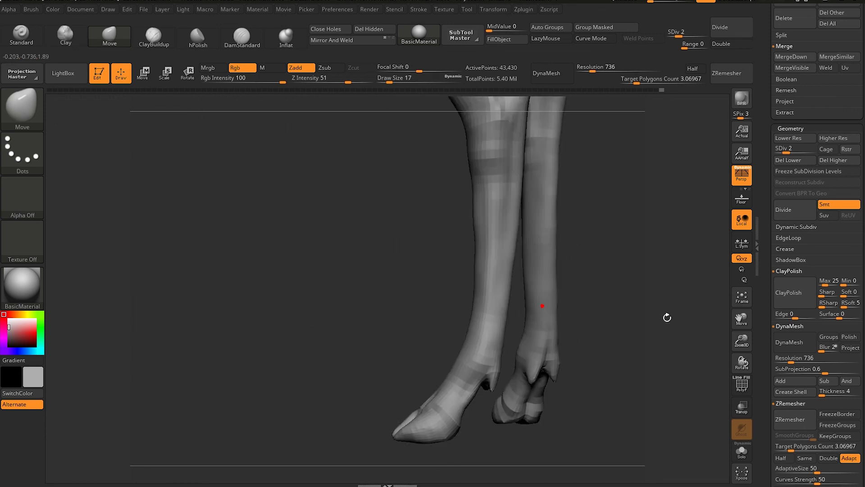
{"action": "key", "text": "d"}
{"action": "key", "text": "b"}
{"action": "key", "text": "d"}
{"action": "key", "text": "s"}
{"action": "mouse_move", "coordinate": [367, 246]}
{"action": "right_mouse_down"}
{"action": "mouse_move", "coordinate": [525, 381]}
{"action": "mouse_move", "coordinate": [512, 390]}
{"action": "mouse_move", "coordinate": [528, 433]}
{"action": "mouse_move", "coordinate": [520, 439]}
{"action": "mouse_move", "coordinate": [600, 356]}
{"action": "mouse_move", "coordinate": [536, 338]}
{"action": "right_mouse_up"}
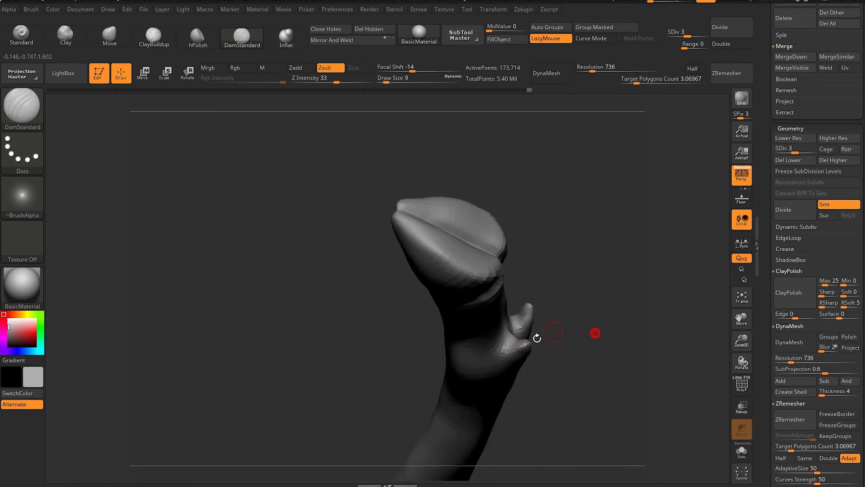
{"action": "right_click_drag", "start_coordinate": [548, 376], "coordinate": [535, 356]}
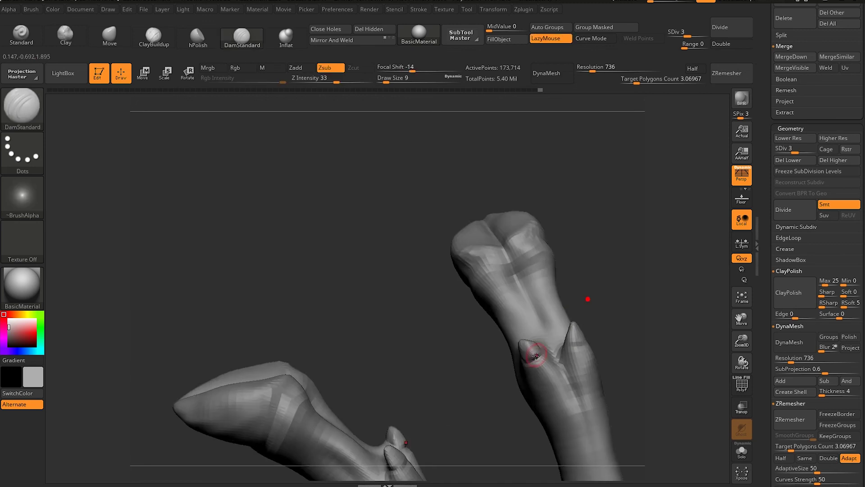
Step up to subdivision level 5 and reshape the lower legs and hooves with Move
{"action": "key", "text": "d"}
{"action": "key", "text": "d"}
{"action": "mouse_move", "coordinate": [496, 391]}
{"action": "right_mouse_down"}
{"action": "mouse_move", "coordinate": [473, 441]}
{"action": "mouse_move", "coordinate": [469, 371]}
{"action": "mouse_move", "coordinate": [440, 381]}
{"action": "mouse_move", "coordinate": [486, 354]}
{"action": "mouse_move", "coordinate": [426, 170]}
{"action": "mouse_move", "coordinate": [554, 303]}
{"action": "mouse_move", "coordinate": [386, 386]}
{"action": "mouse_move", "coordinate": [429, 337]}
{"action": "mouse_move", "coordinate": [201, 100]}
{"action": "right_mouse_up"}
{"action": "key", "text": "b"}
{"action": "key", "text": "d"}
{"action": "key", "text": "s"}
{"action": "key", "text": "b"}
{"action": "key", "text": "m"}
{"action": "key", "text": "v"}
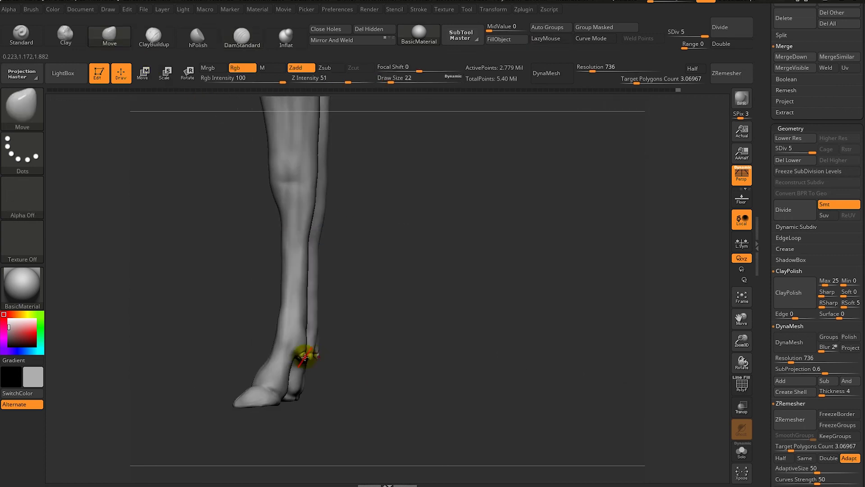
{"action": "mouse_move", "coordinate": [309, 357]}
{"action": "right_mouse_down"}
{"action": "mouse_move", "coordinate": [346, 384]}
{"action": "mouse_move", "coordinate": [533, 366]}
{"action": "right_mouse_up"}
{"action": "right_click_drag", "start_coordinate": [395, 357], "coordinate": [375, 365]}
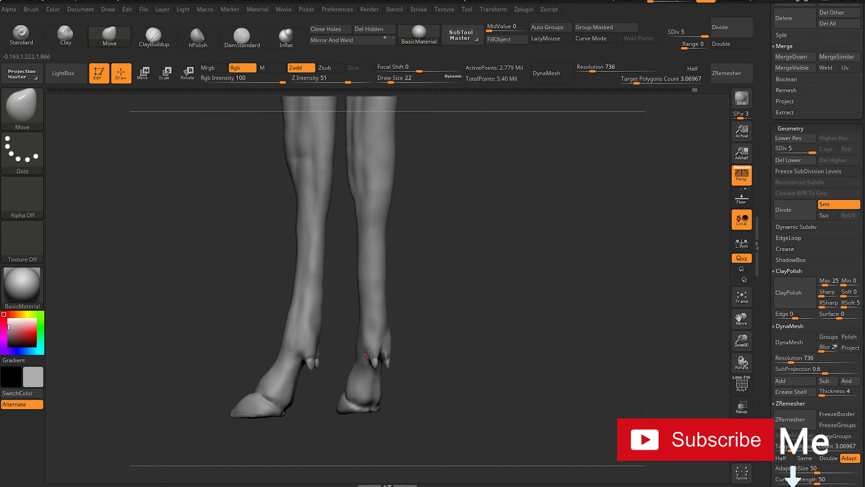